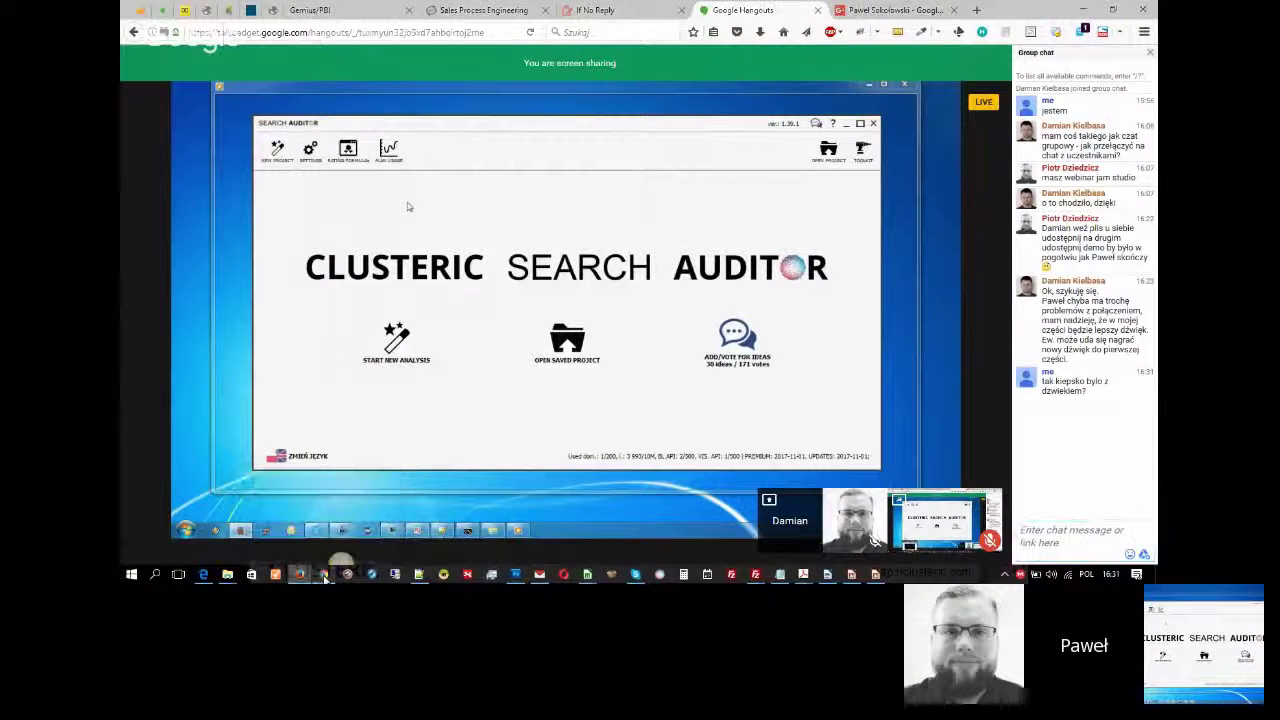
Switch to Chrome and open clusteric.com in a new tab
click(322, 576)
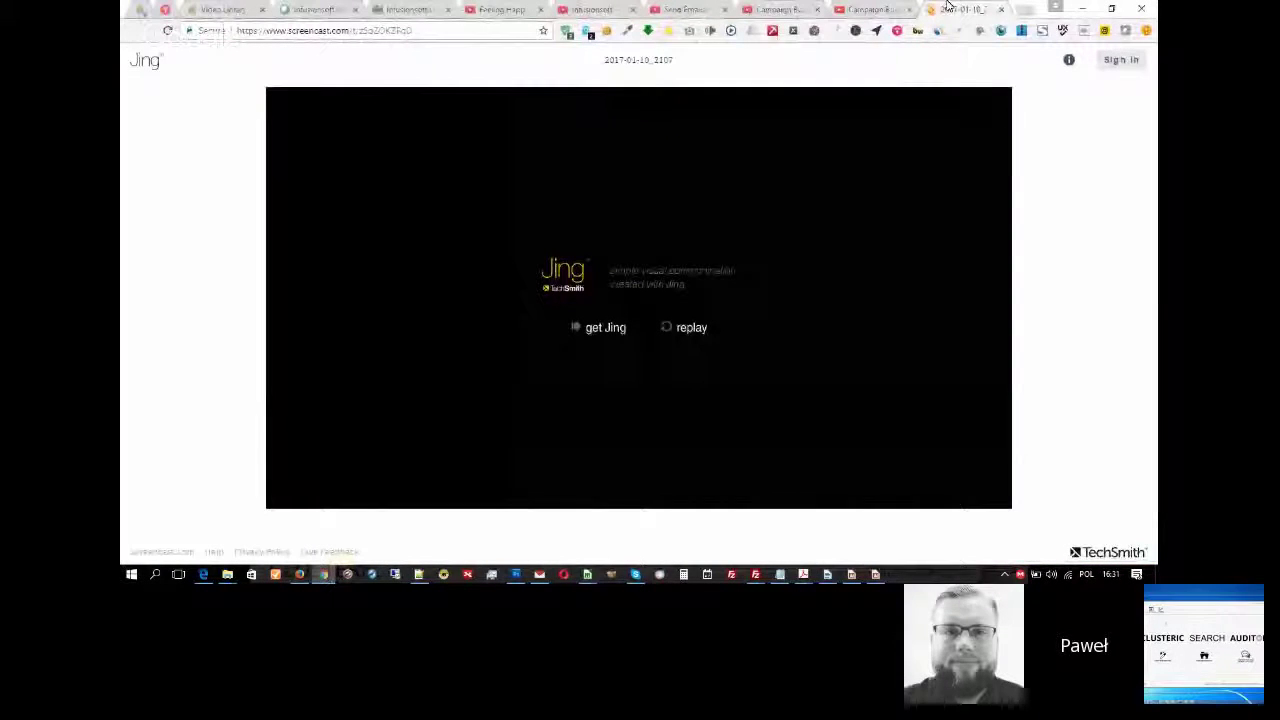
click(1028, 9)
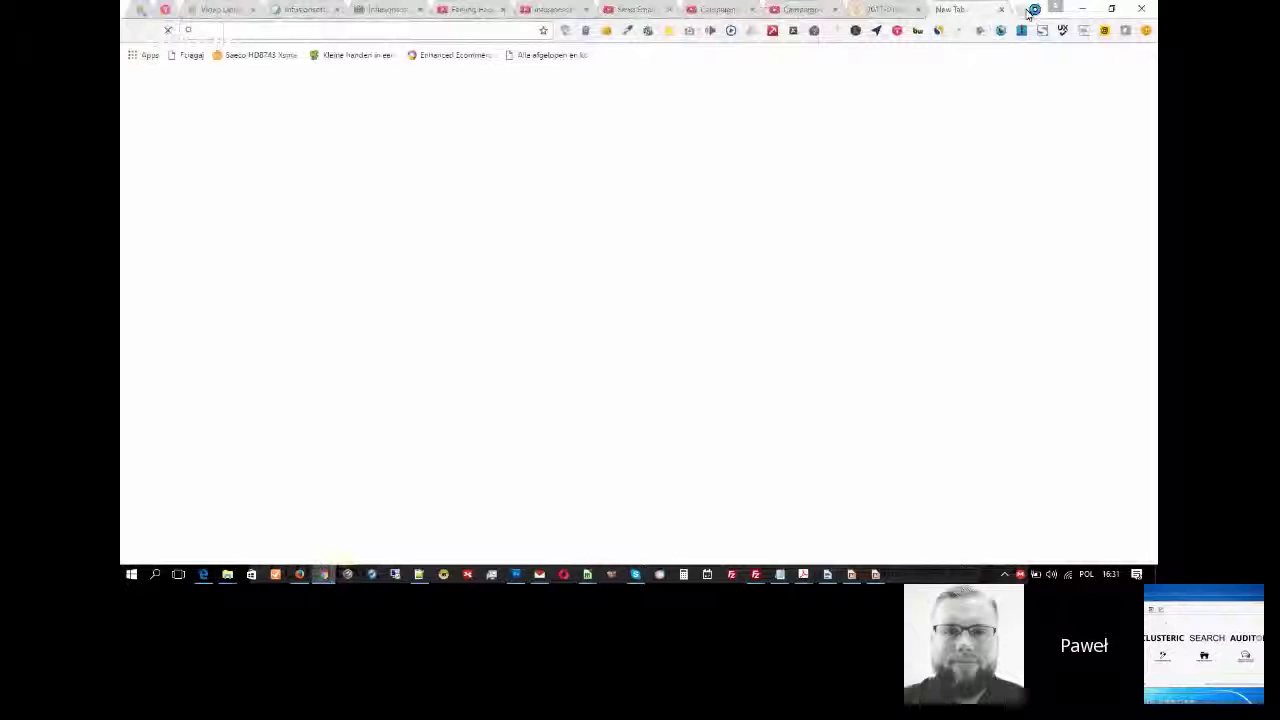
text(clusteric.com)
key(Return)
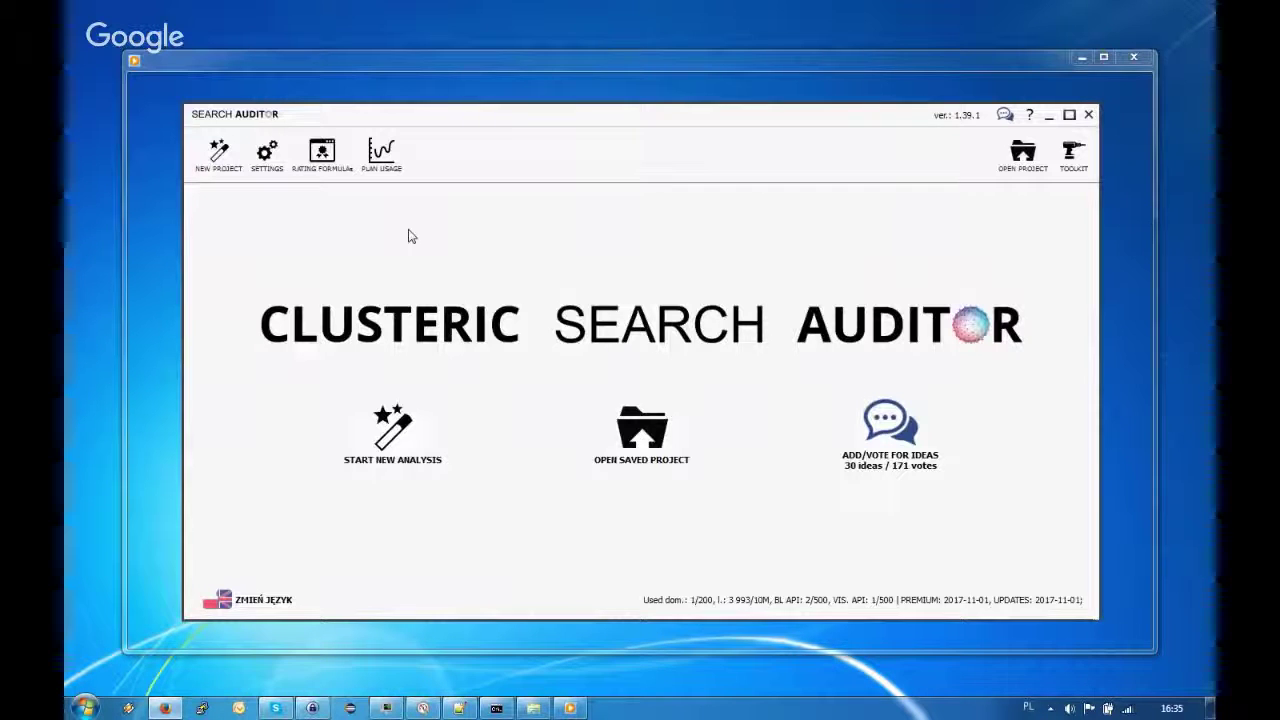
Start a new analysis and choose the Link prospecting / link lists MEDIUM mode
mouse_move(306, 197)
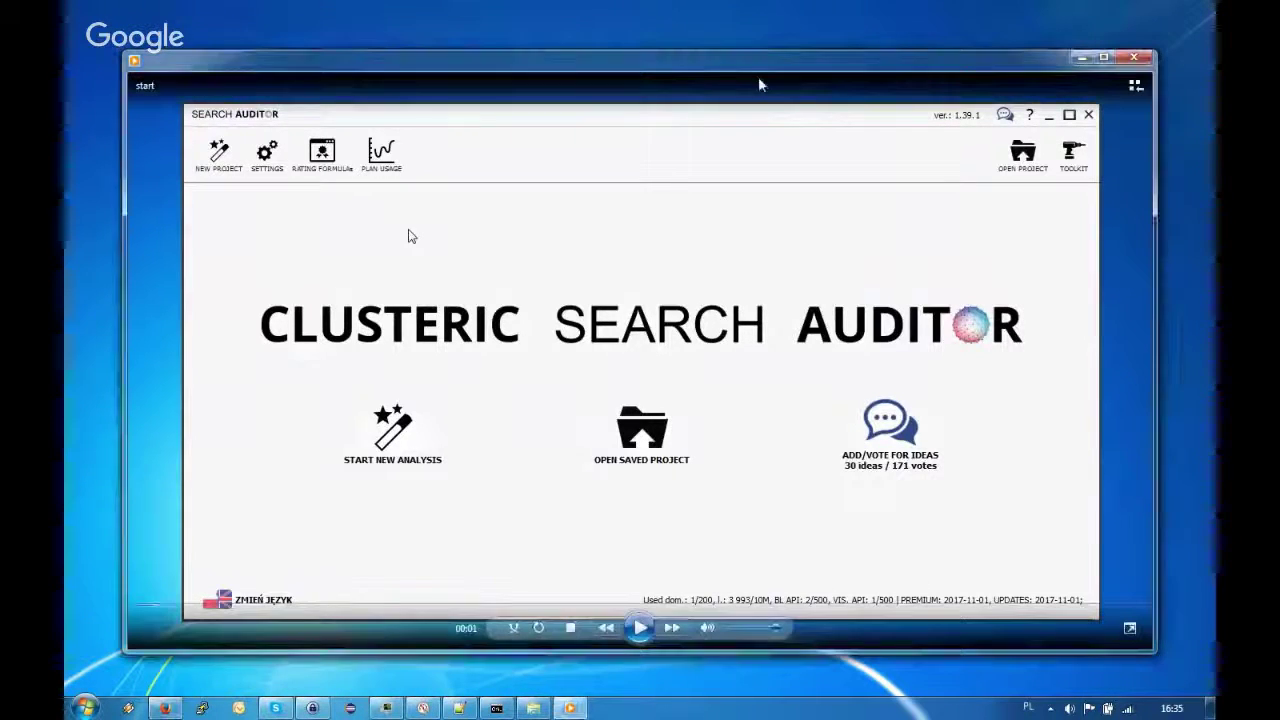
key(space)
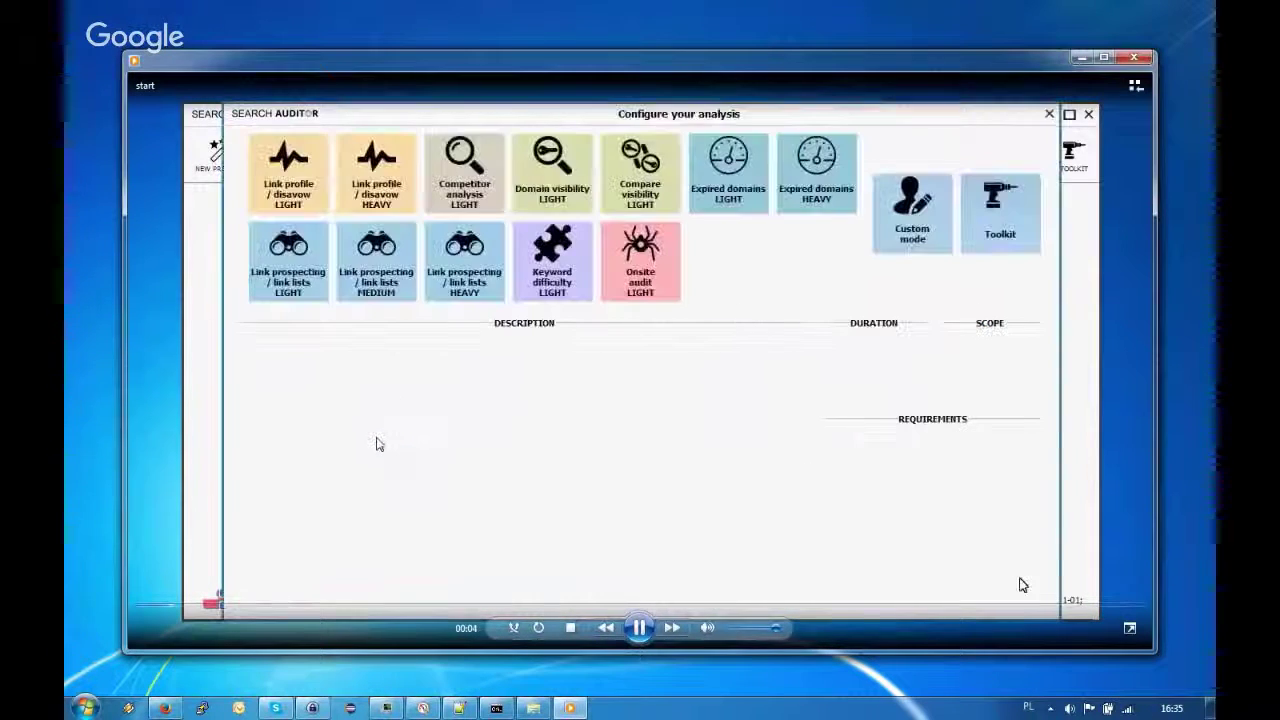
key(space)
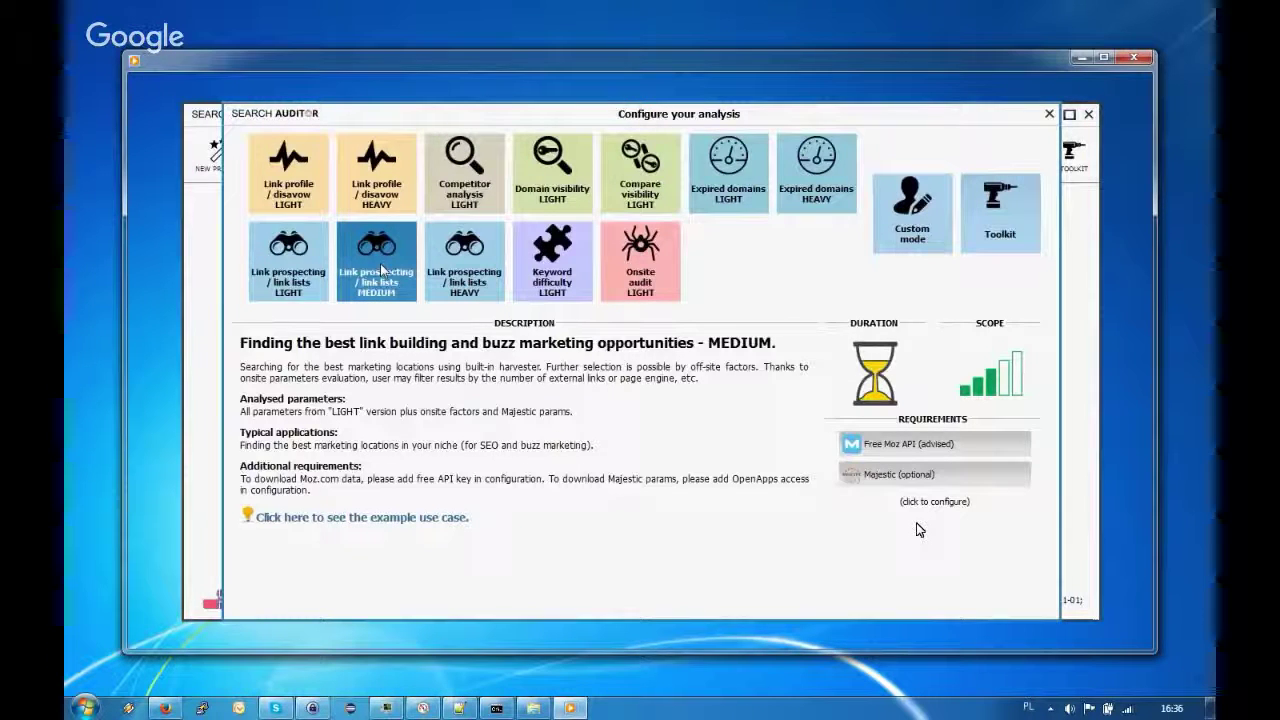
mouse_move(866, 571)
mouse_move(800, 478)
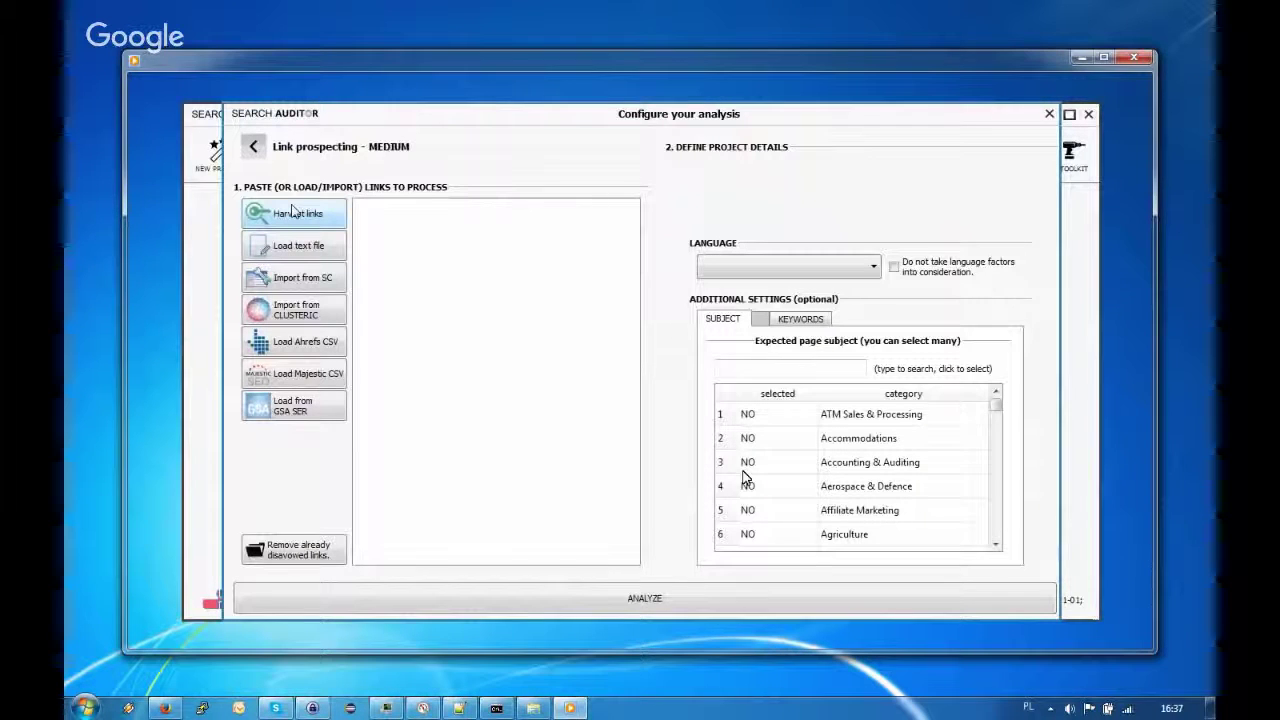
Open the link harvester and enter nine coffee grinder keywords, from "home coffee grinder" to "which coffee grinder forum"
click(314, 216)
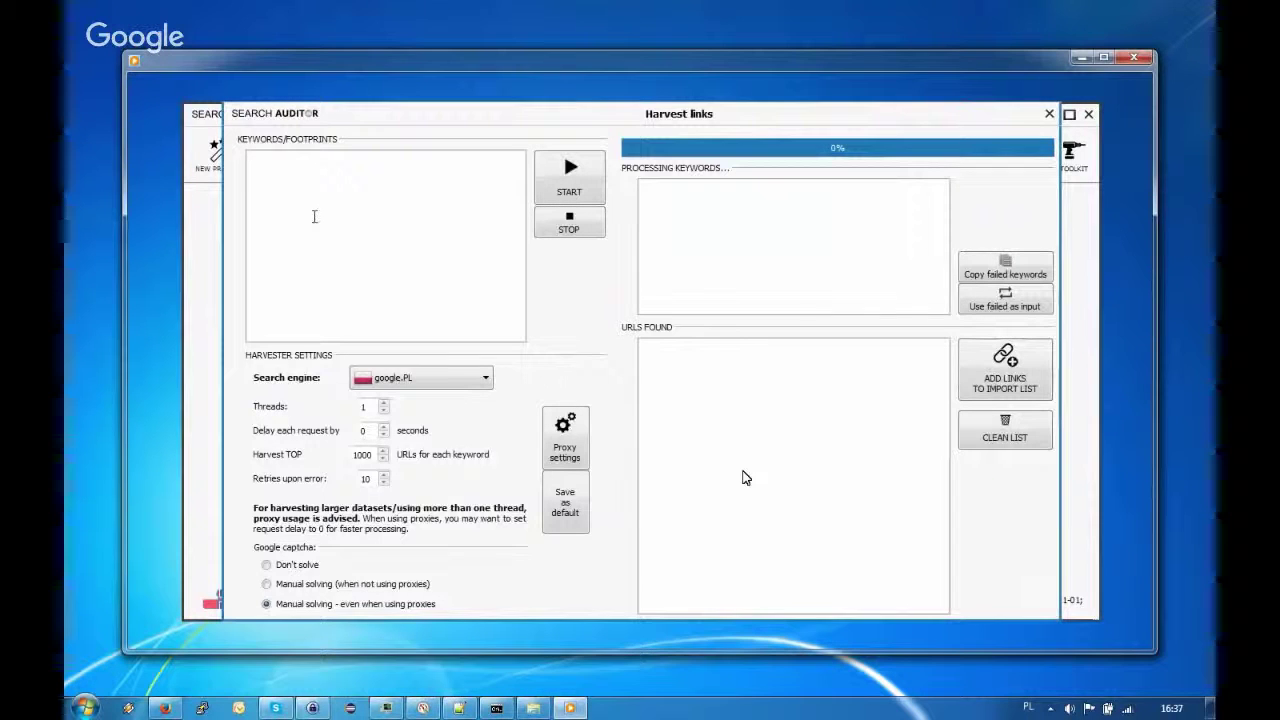
text(home coffee grinder coffee grinder review best coffee grinder electric coffee grinder coffee grinder for home cheap coffee grinder coffee grinder ranking cheap coffee ginder forum which coffee grinder forum)
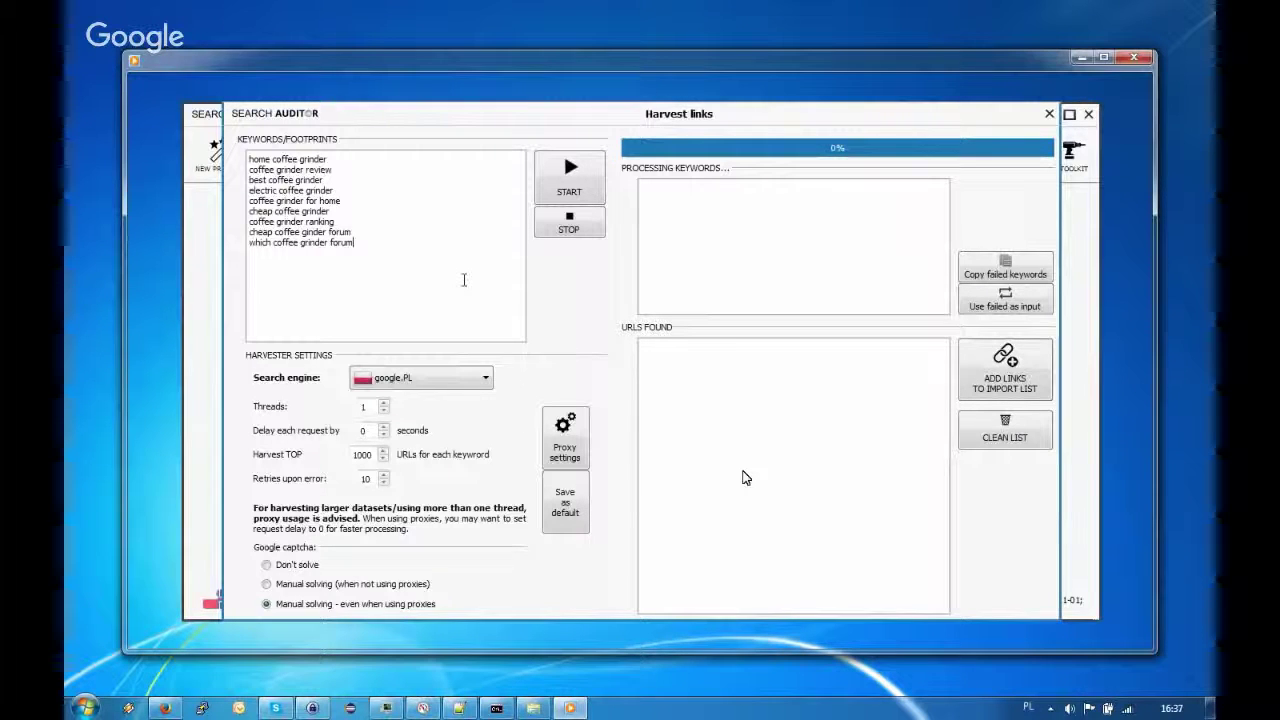
mouse_move(640, 380)
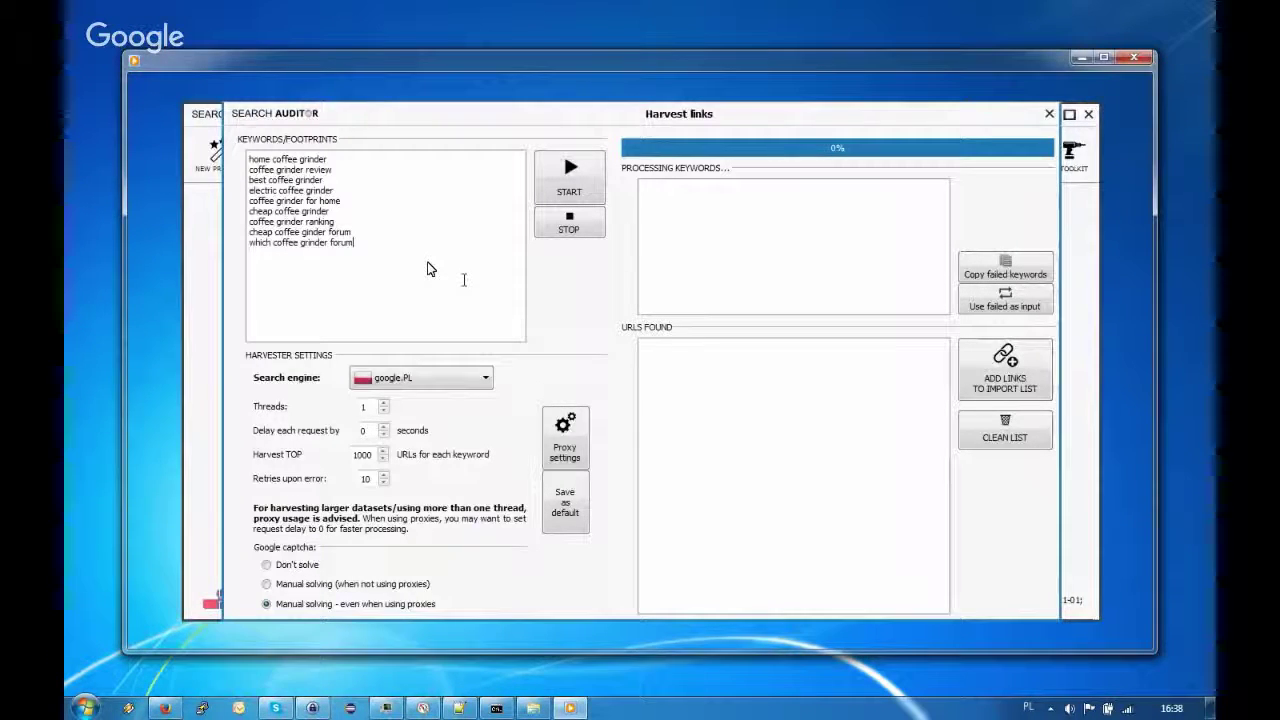
Set the harvester to google.co.UK with the top 200 URLs for each keyword and run the harvest
mouse_move(509, 283)
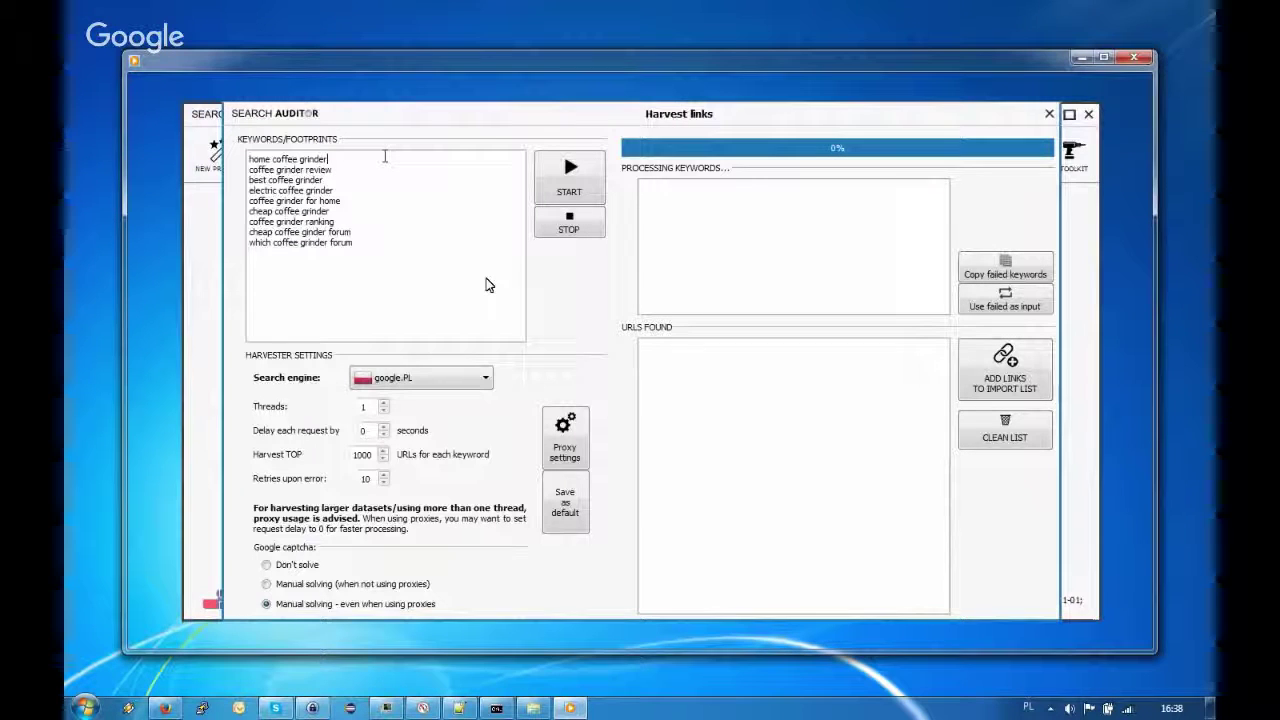
mouse_move(597, 310)
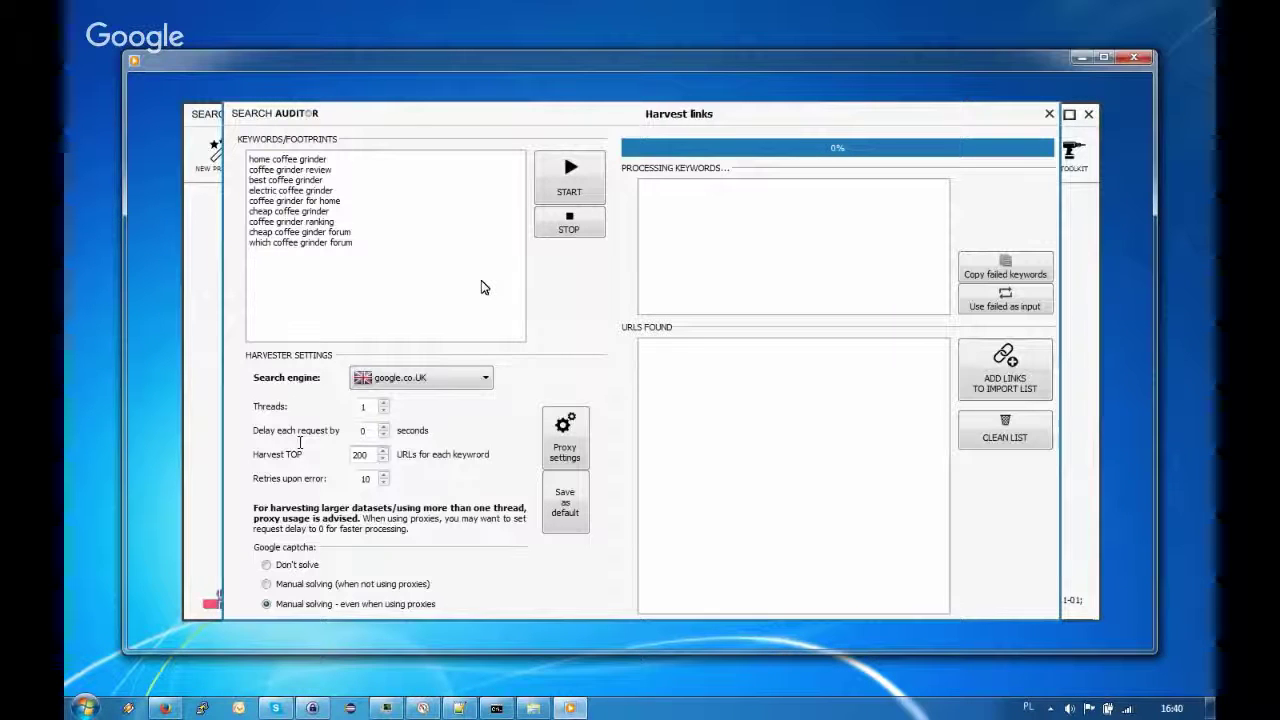
mouse_move(580, 286)
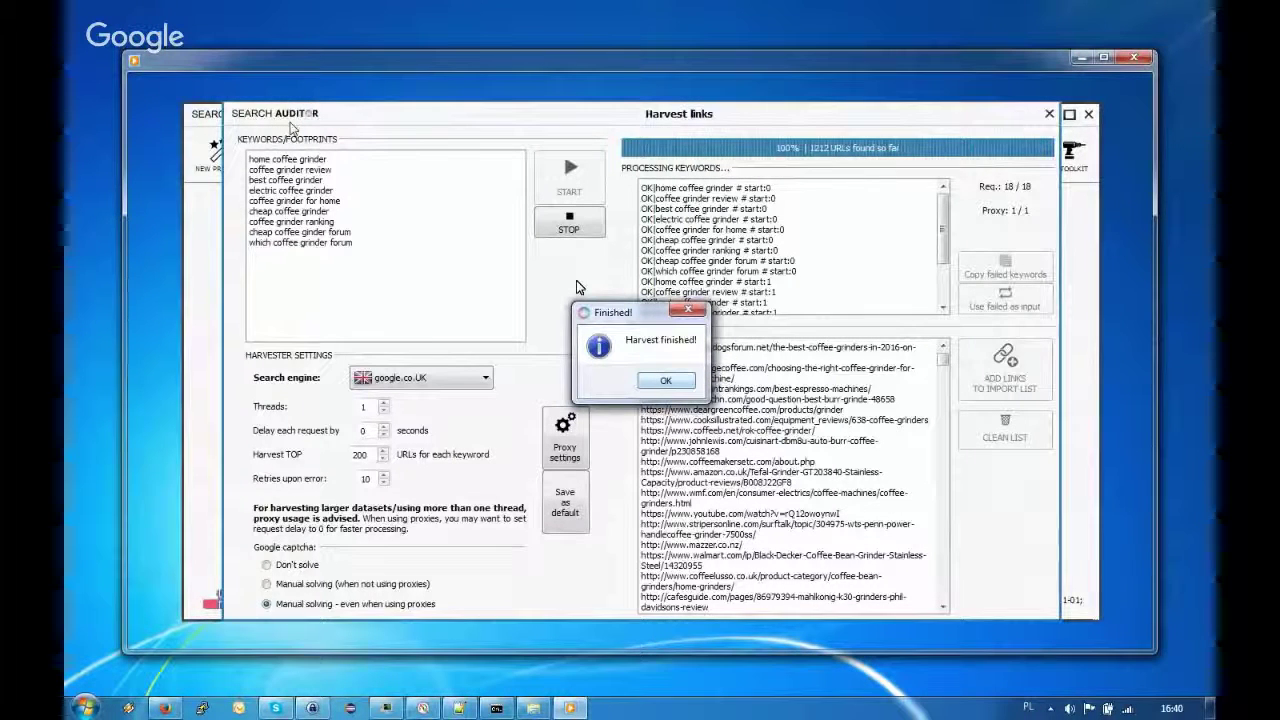
mouse_move(620, 231)
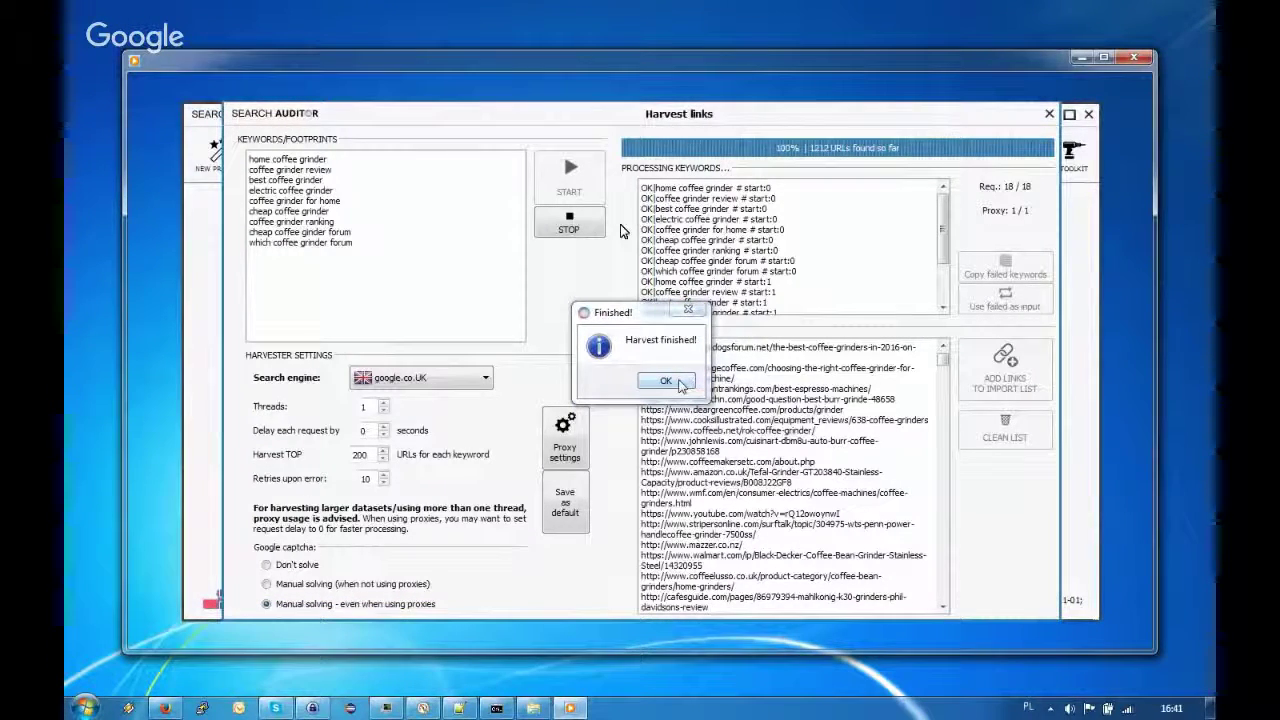
Add the harvested URLs to the import list and return to the link prospecting configuration
mouse_move(597, 190)
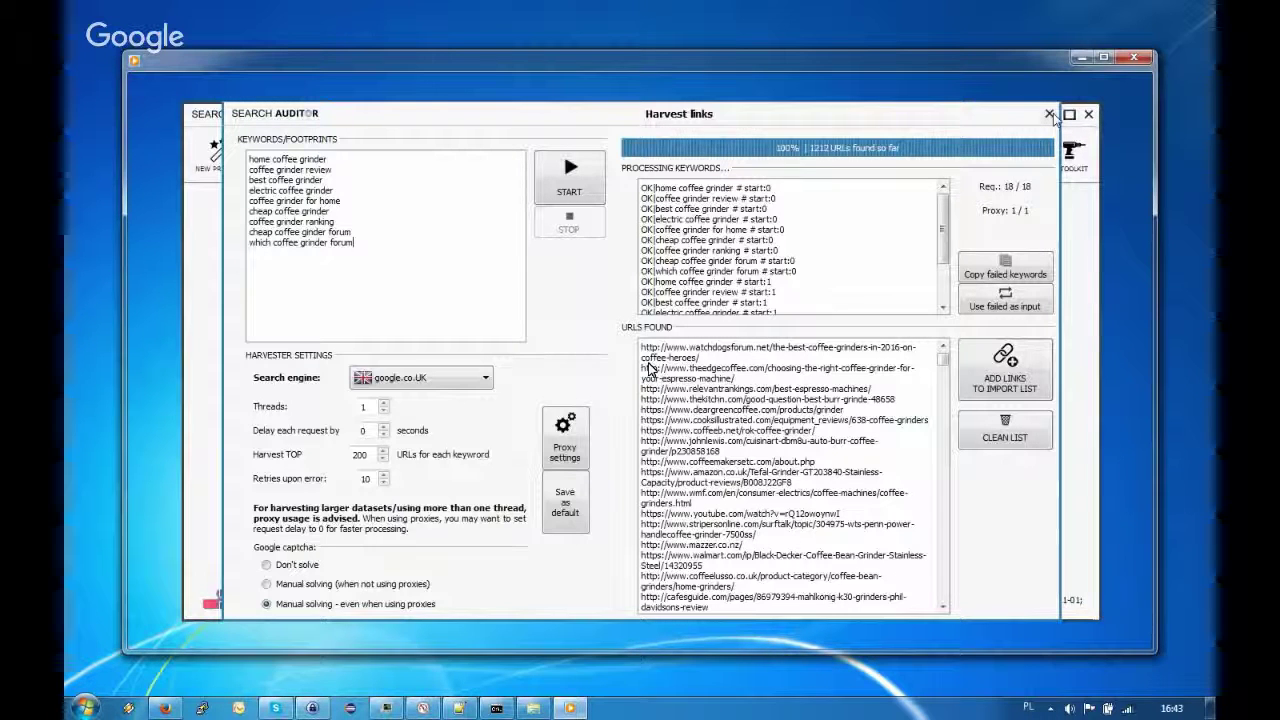
click(1049, 114)
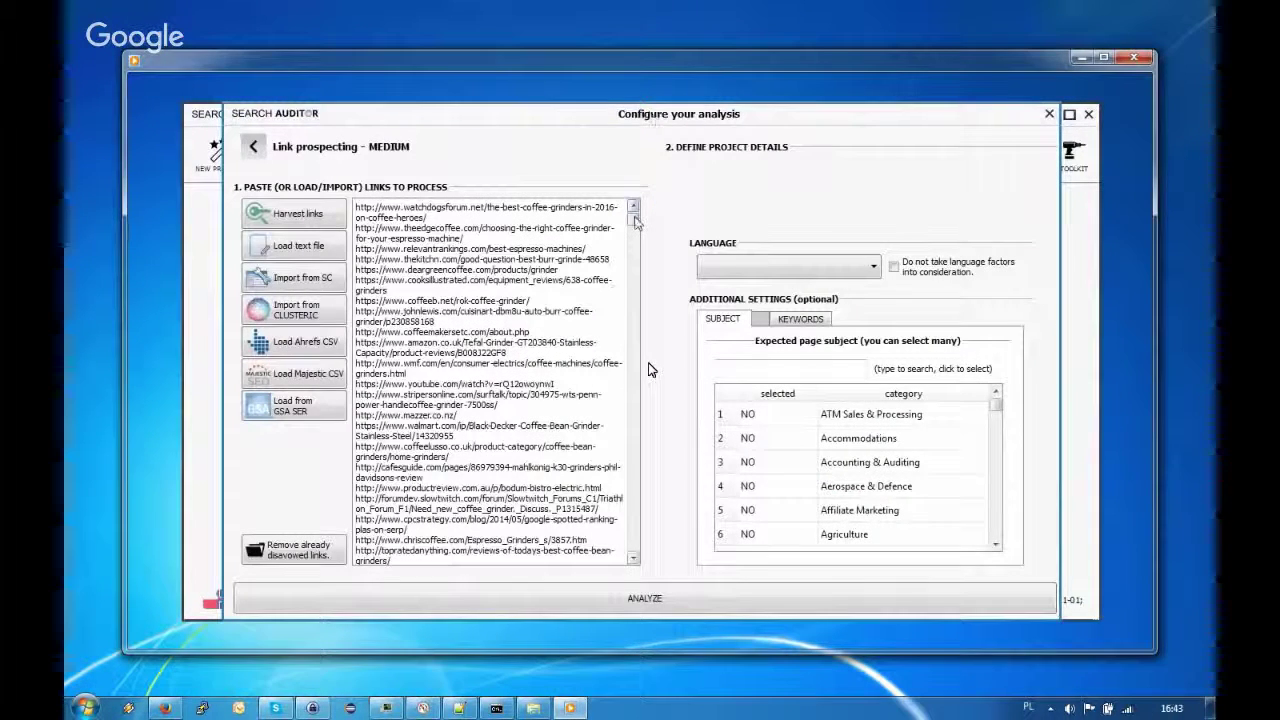
scroll(648, 370, down, 10)
scroll(648, 370, up, 5)
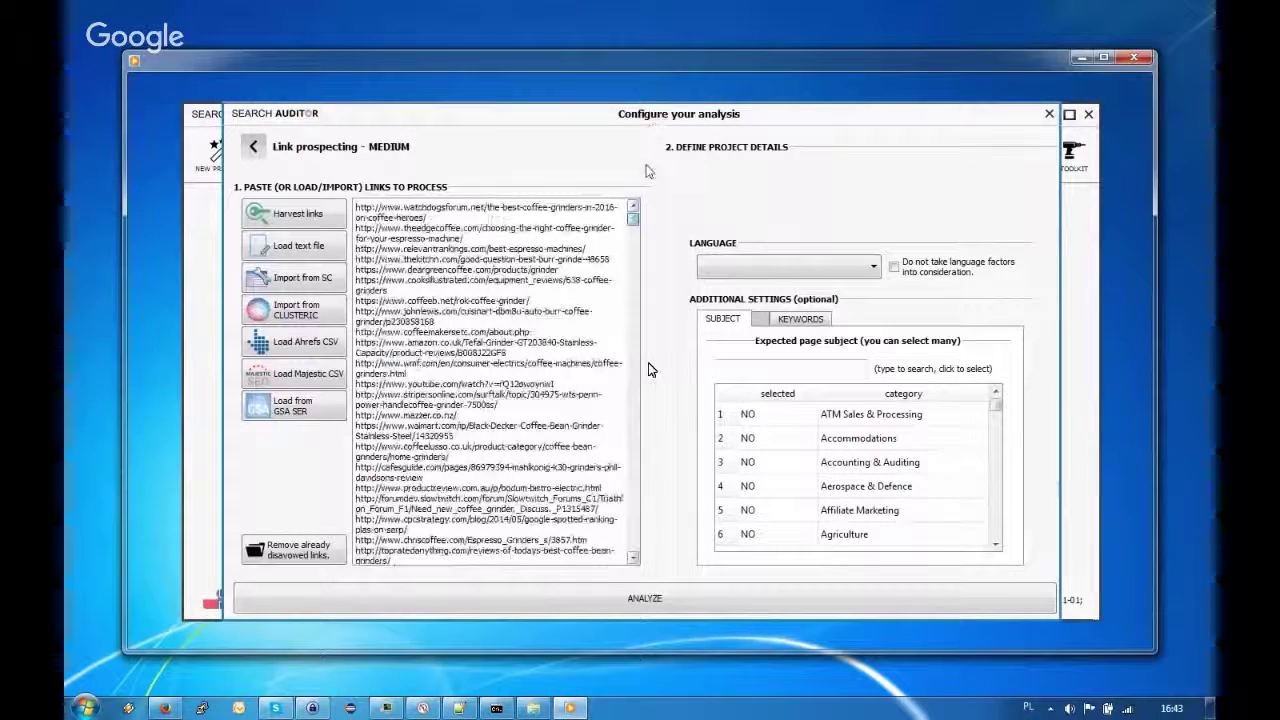
Set the project language to English and enter "coffee grinder" as a keyword to look for
click(745, 265)
click(745, 296)
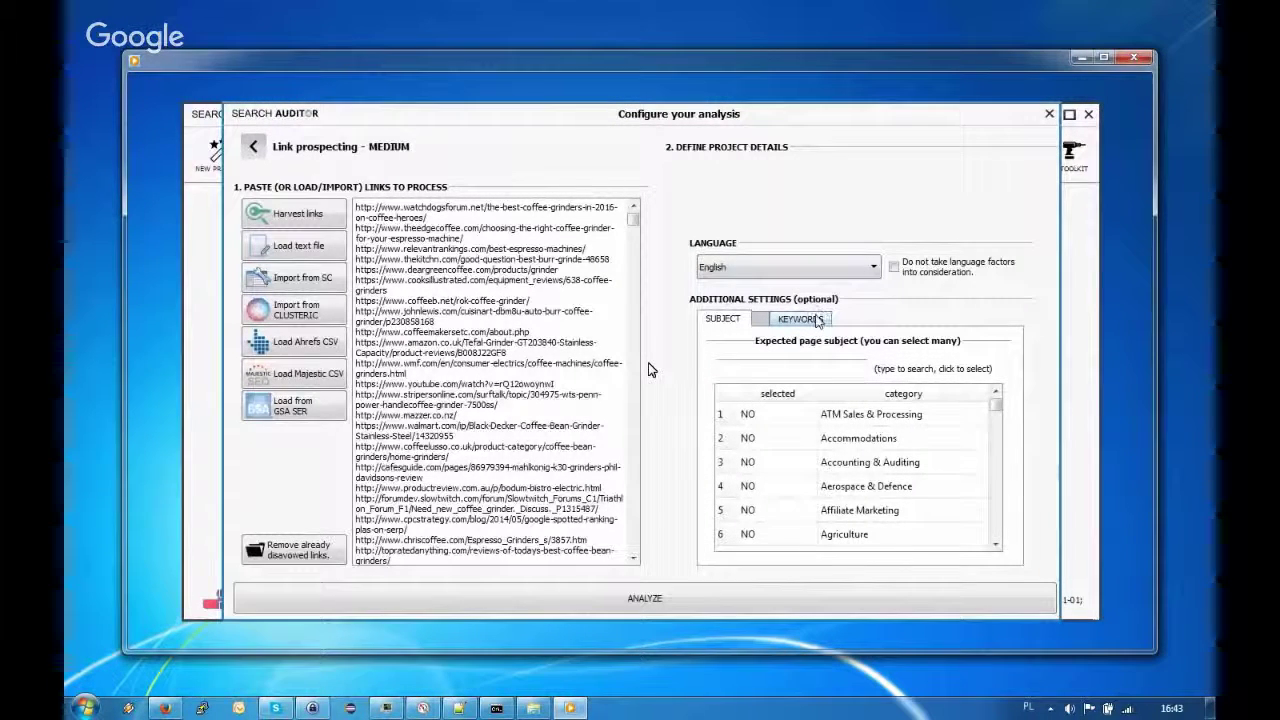
mouse_move(658, 369)
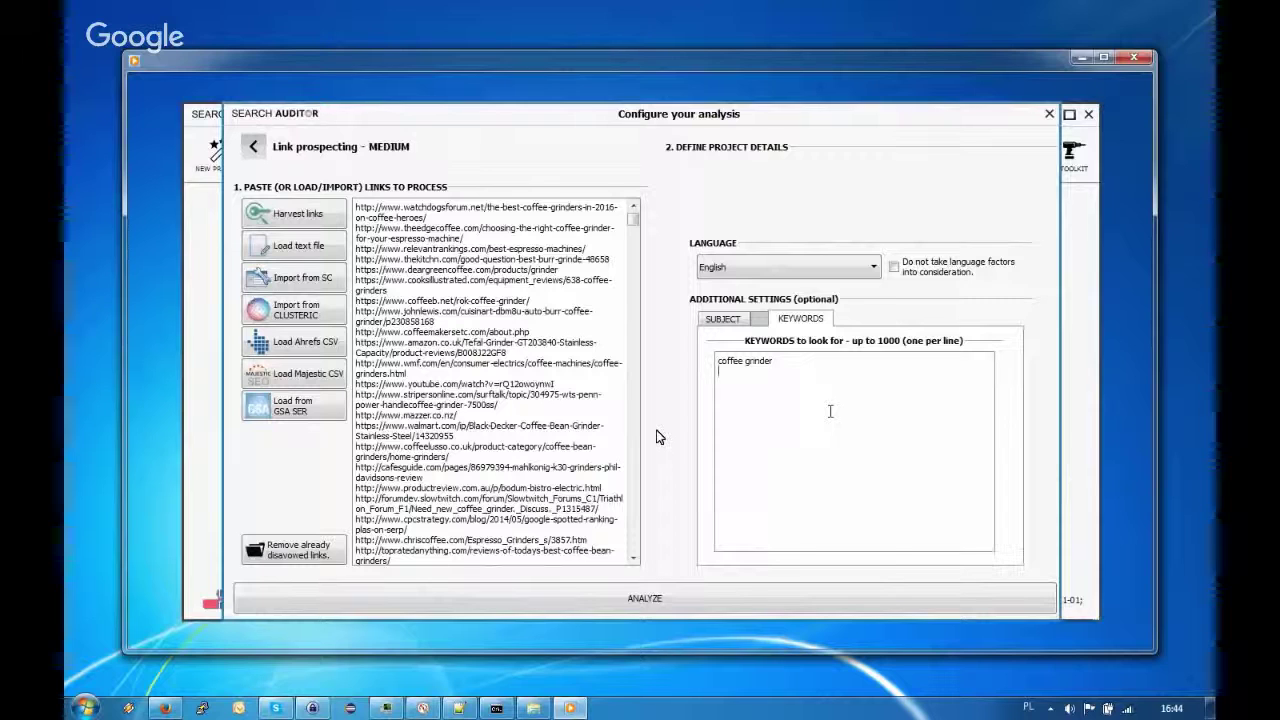
key(Return)
text(refill)
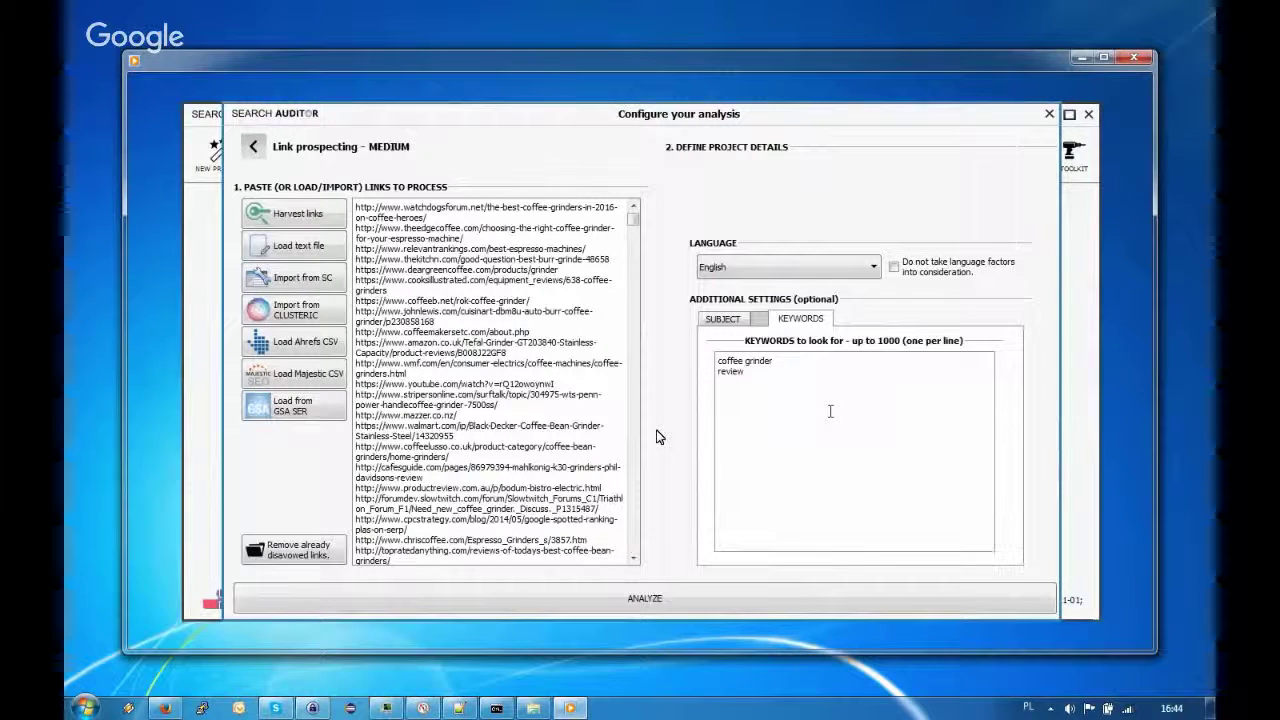
key(shift+Up)
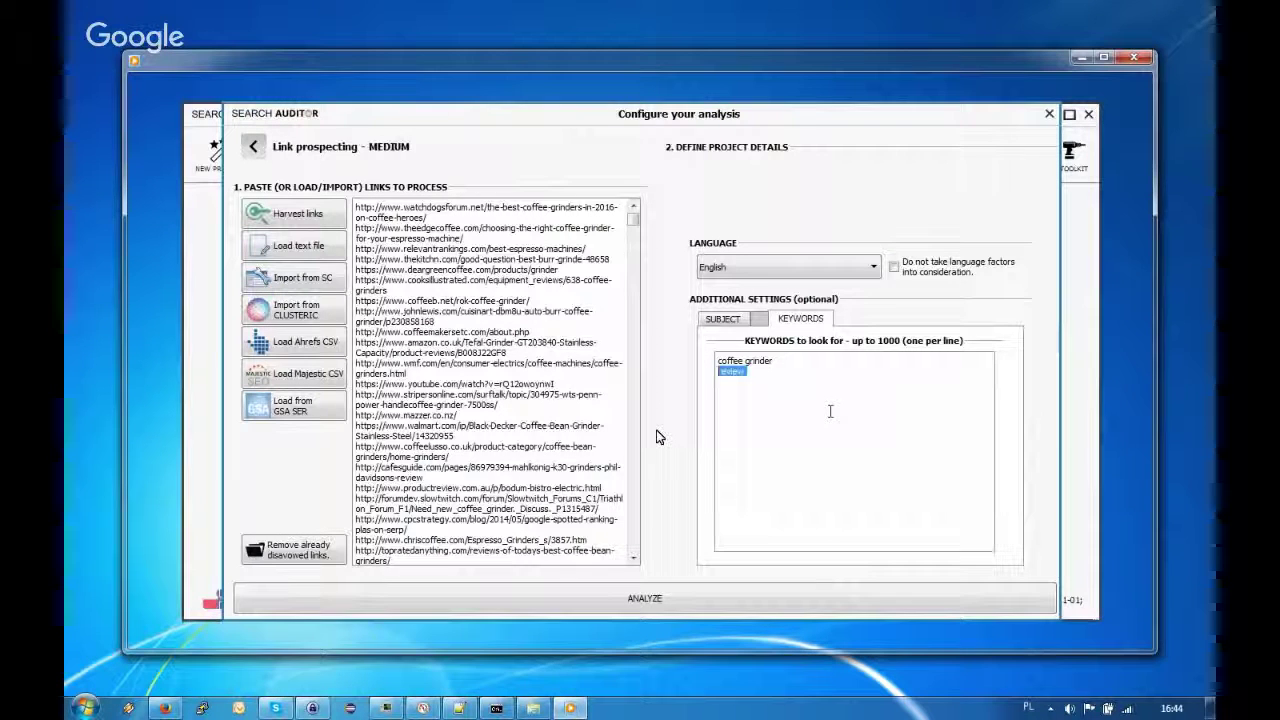
key(BackSpace)
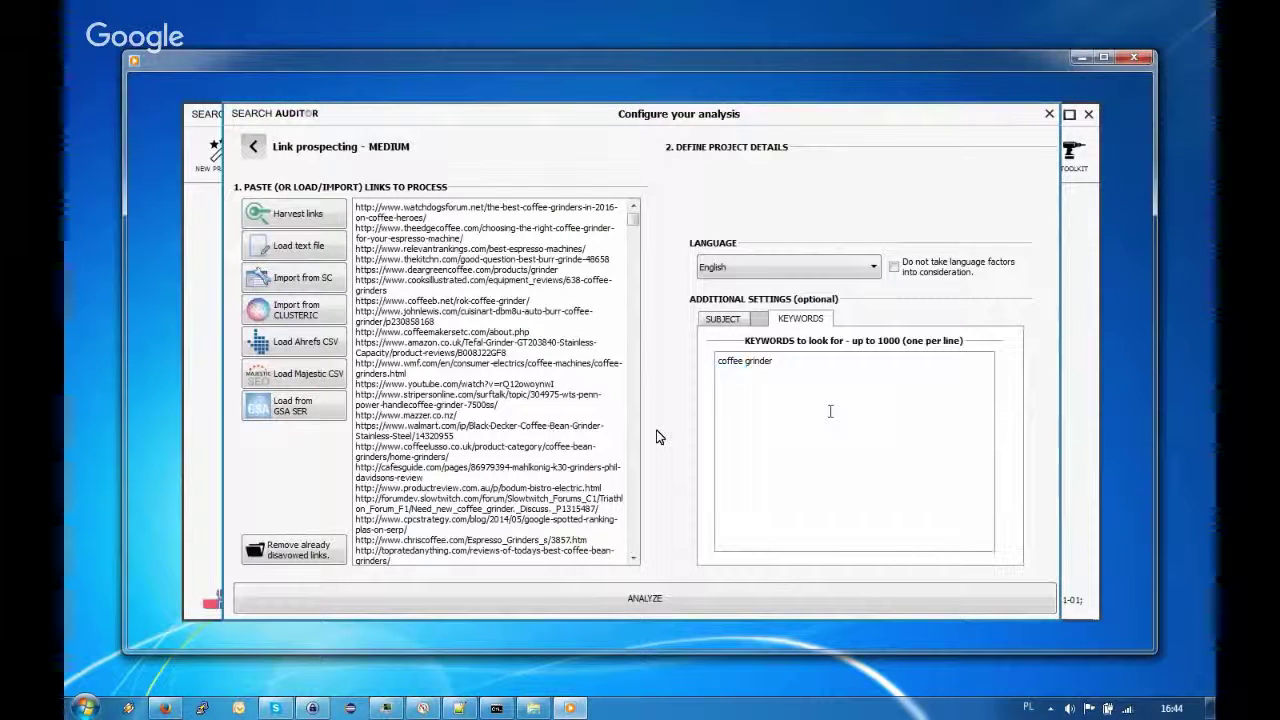
Add "coffee", "coffee machine" and "home coffee grinder" on separate lines of the keywords to look for
text(coffee )
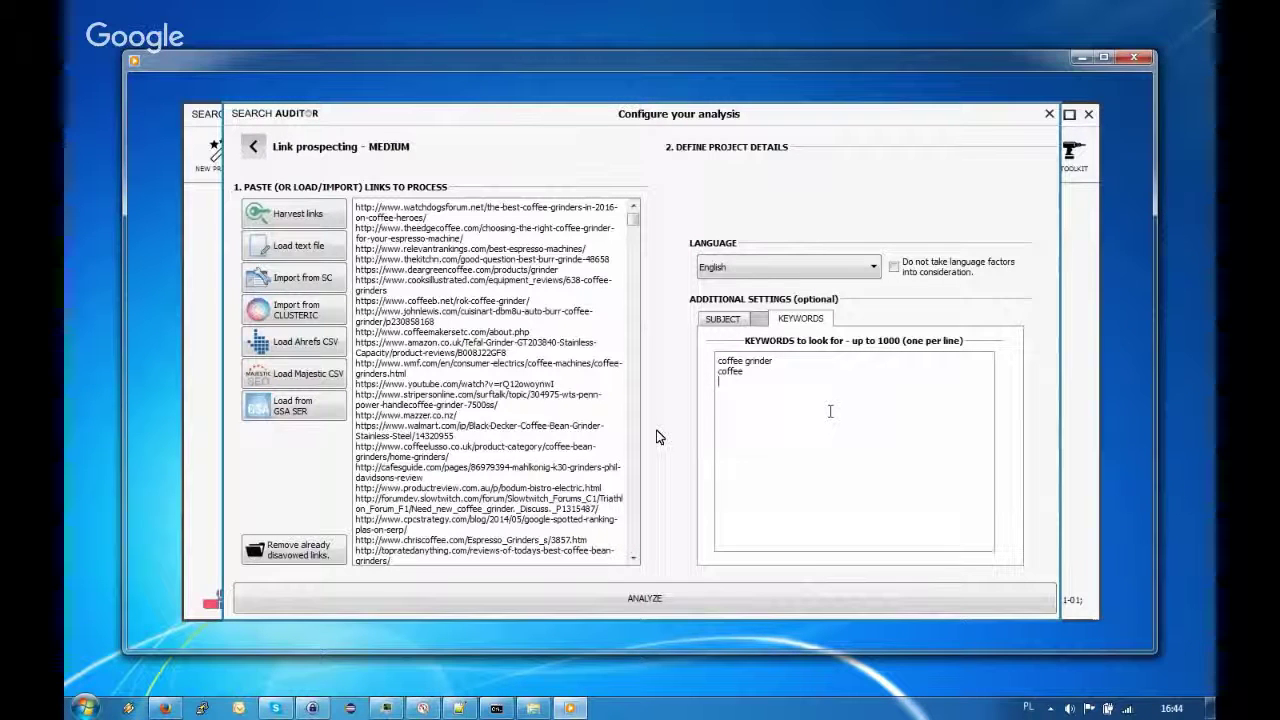
text(coffee m)
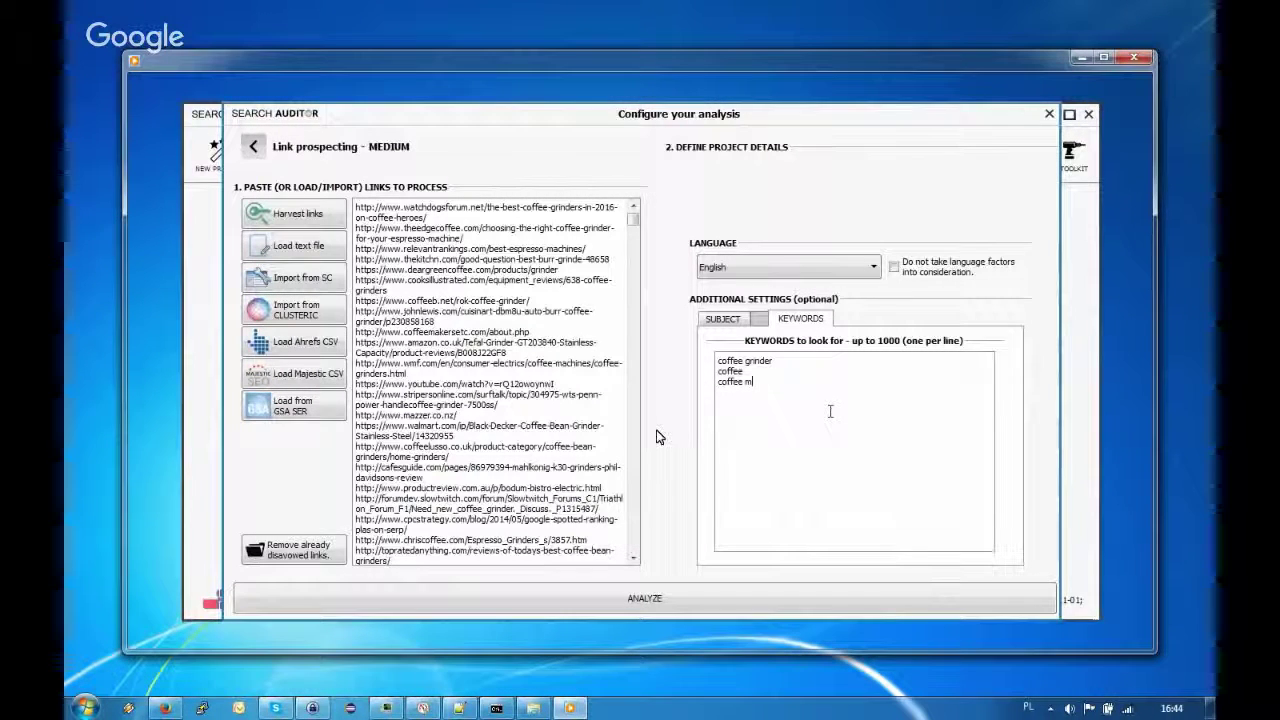
text(achine,)
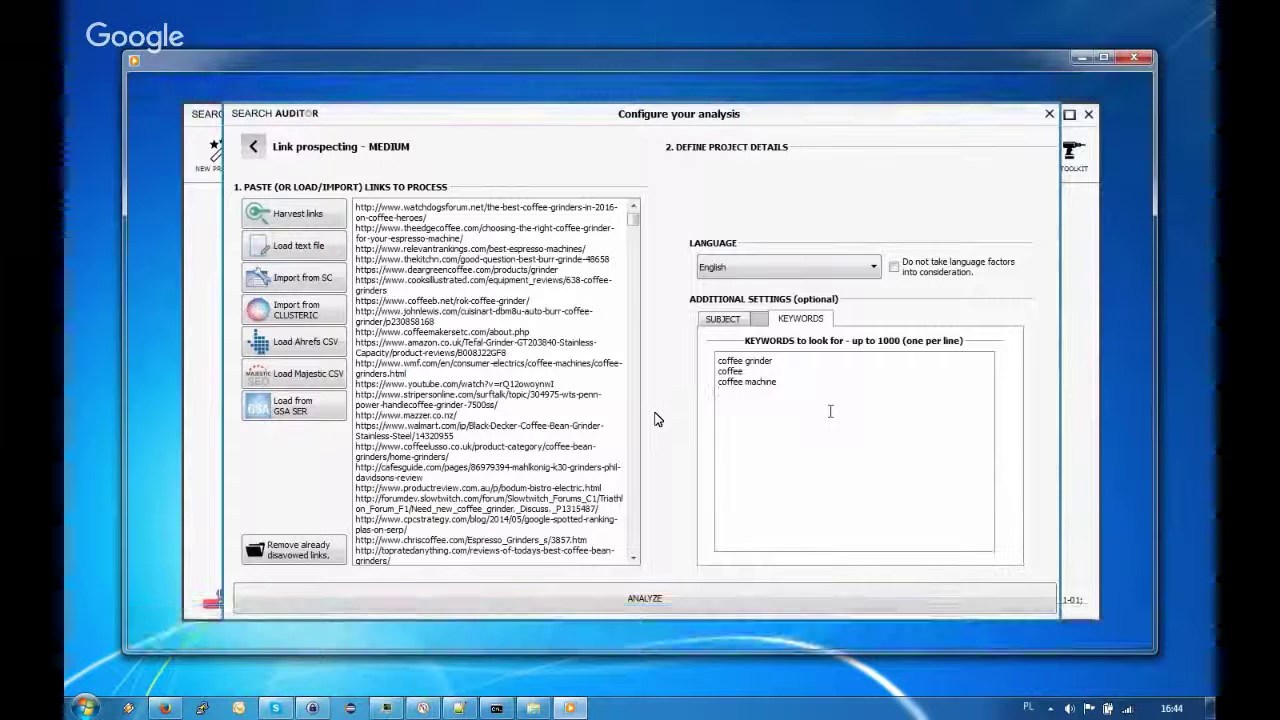
key(Return)
text(home coff)
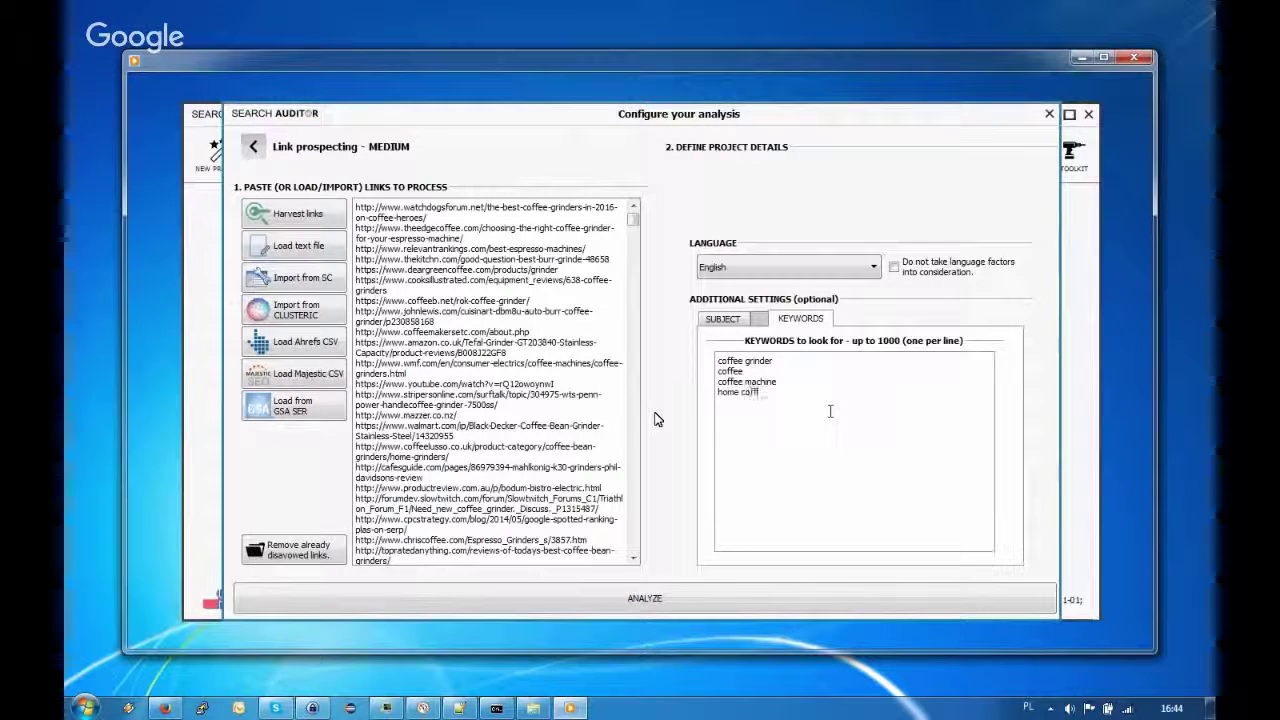
text(ee grinder)
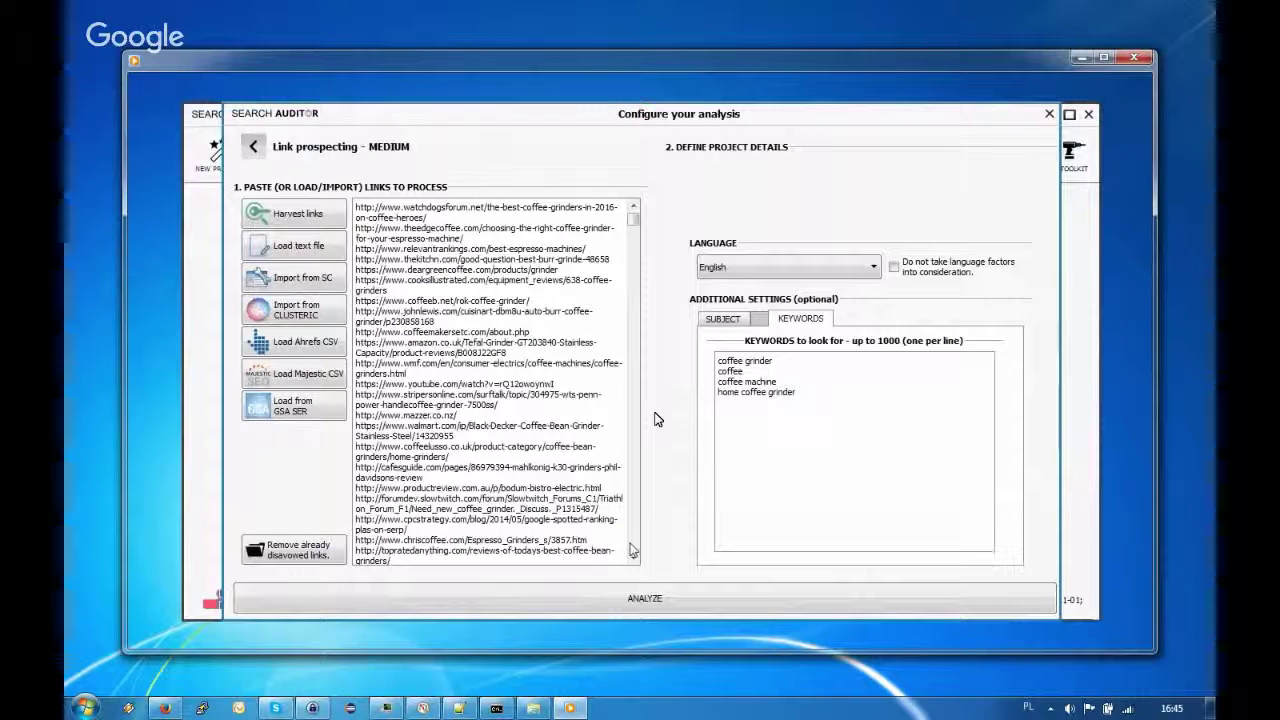
Start the analysis, leaving all the most popular domains unchecked for sampling
click(659, 600)
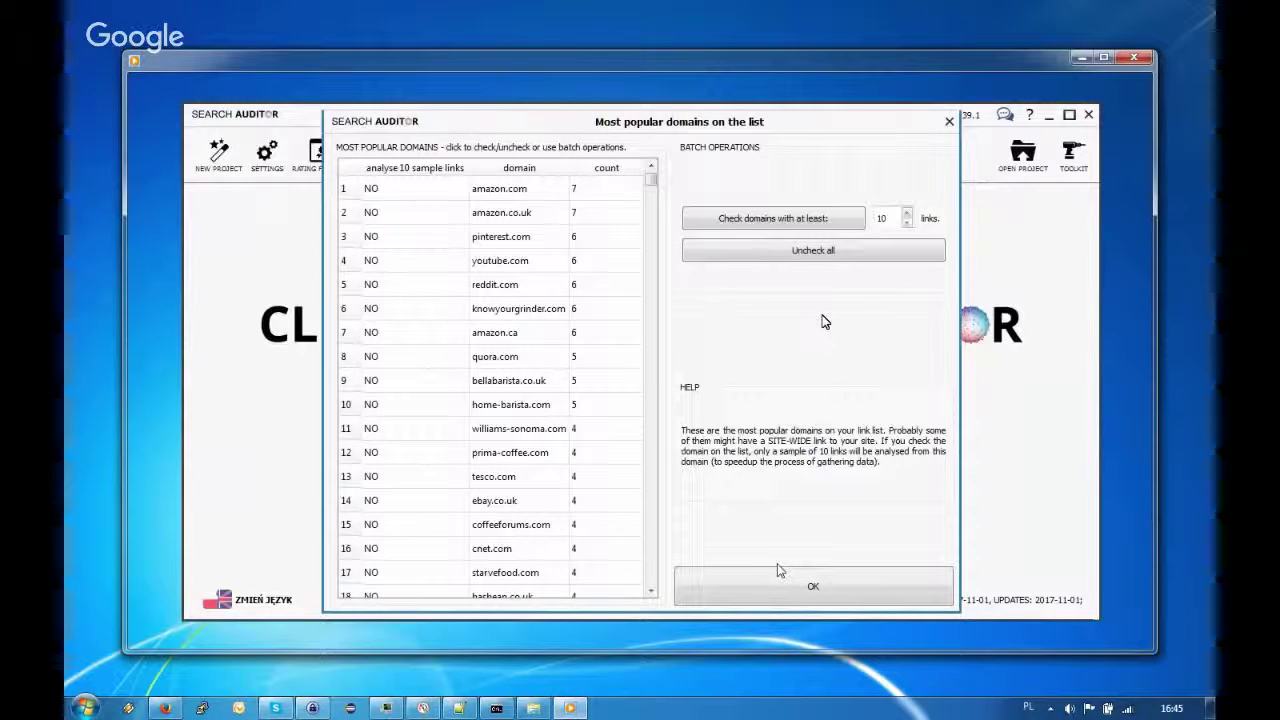
click(808, 588)
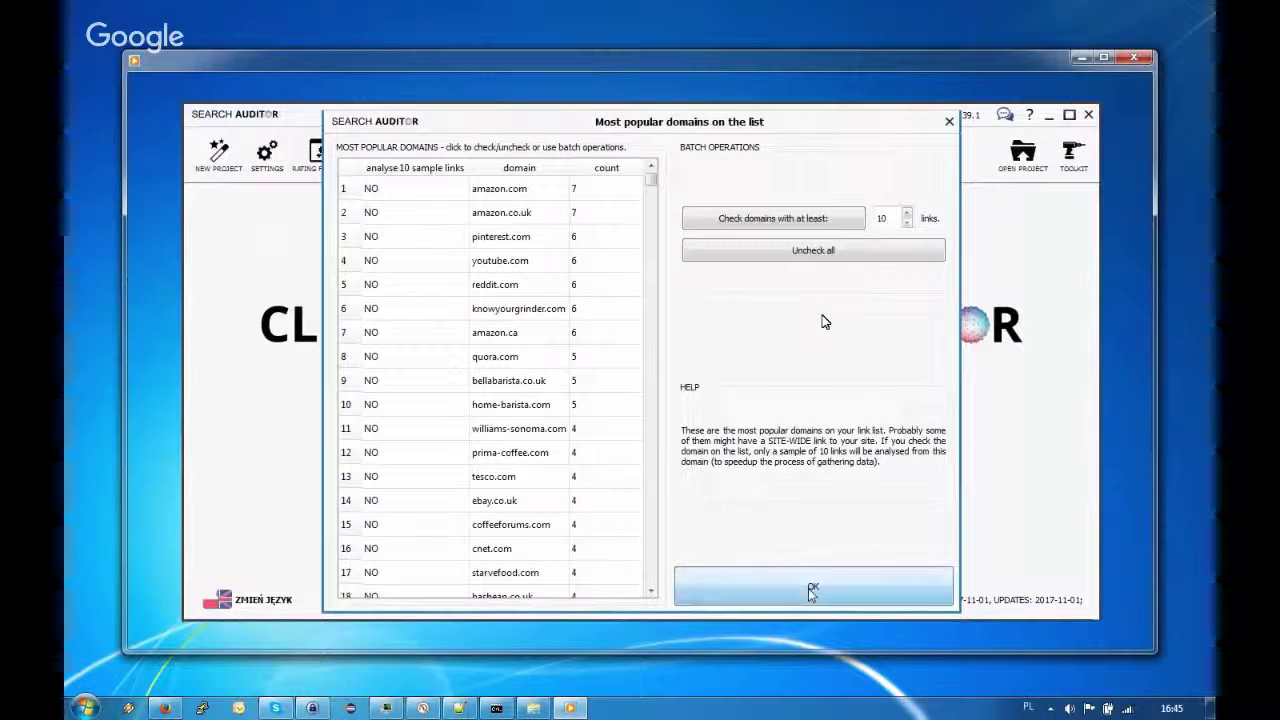
click(715, 383)
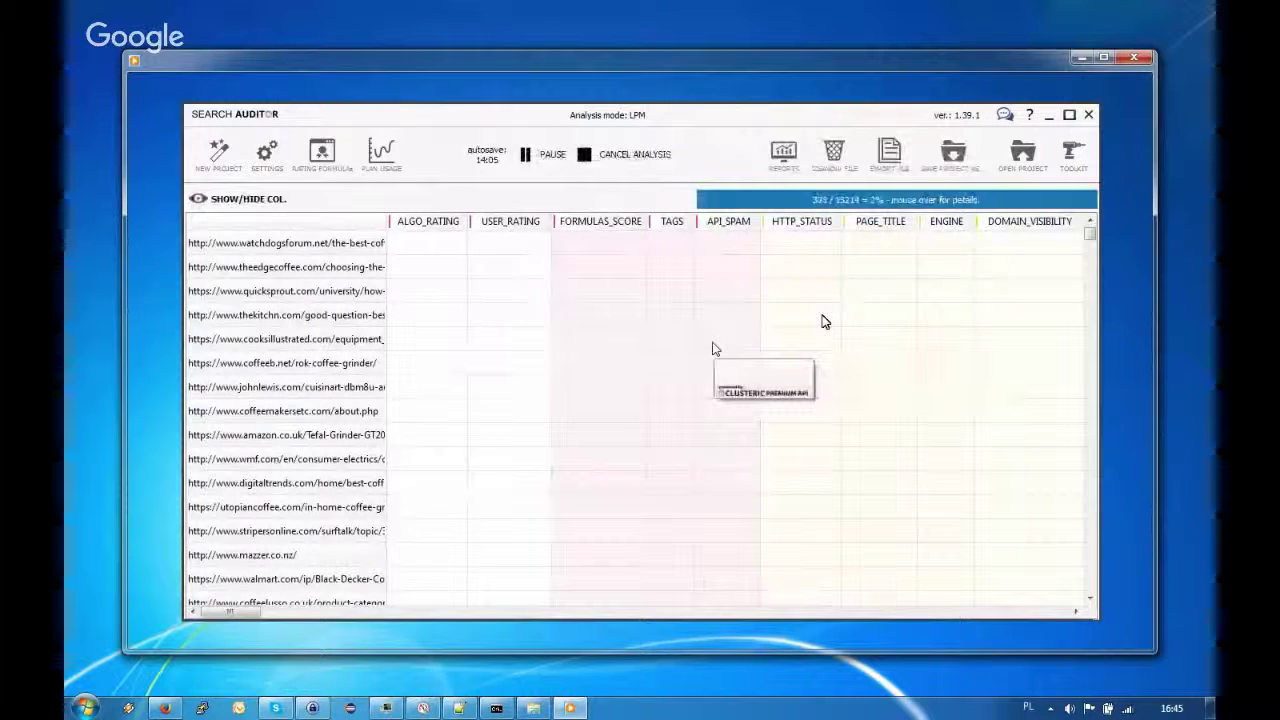
click(829, 411)
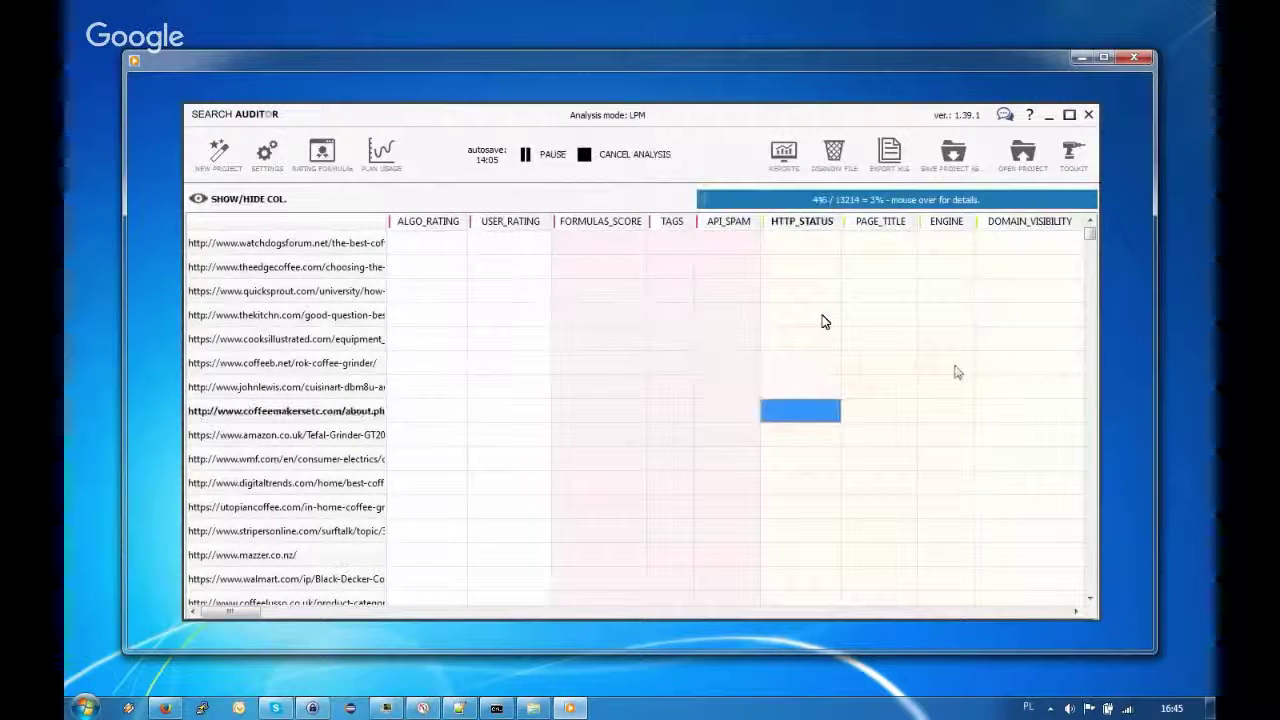
click(884, 408)
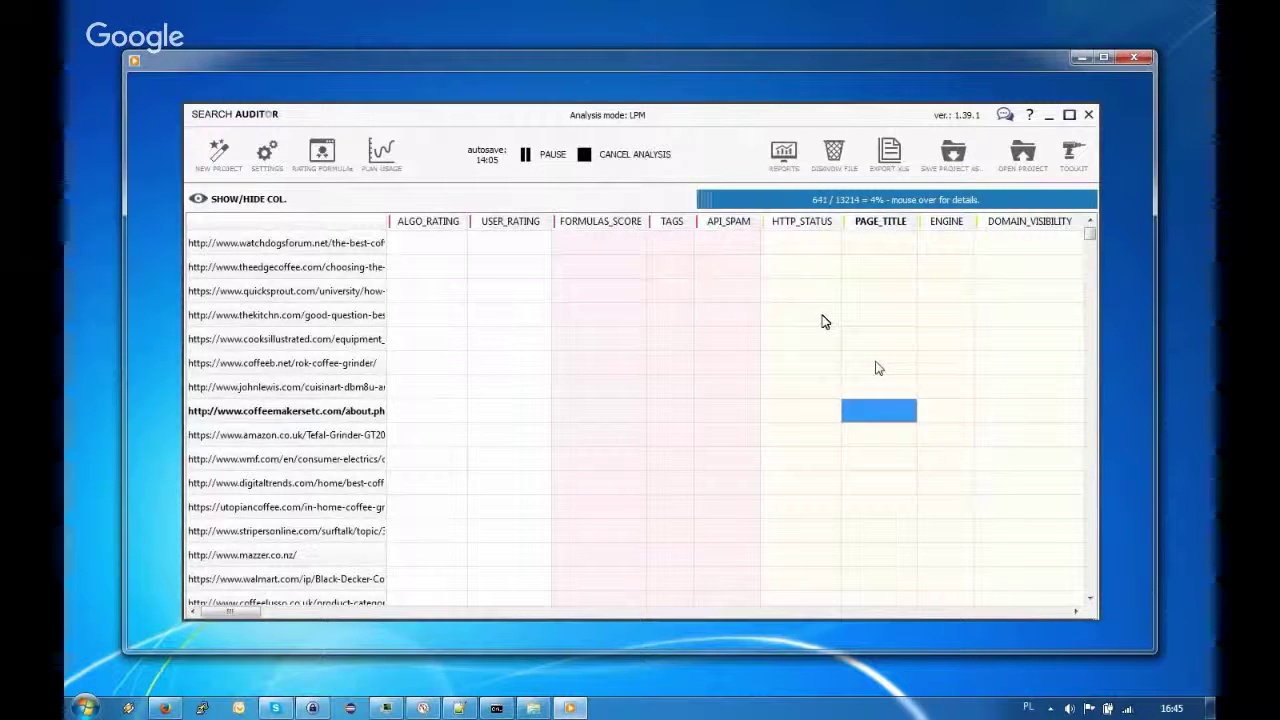
mouse_move(877, 368)
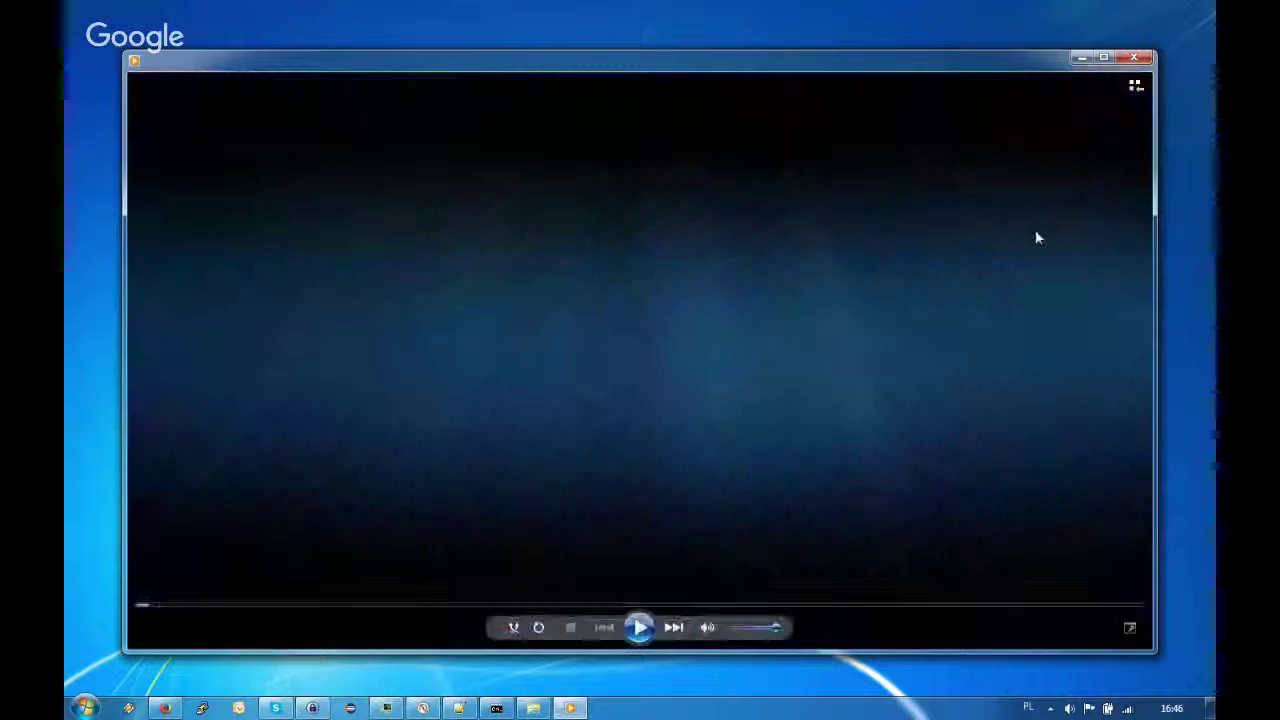
Close the media player window and open the saved project coffee_grinders_new.semd in Search Auditor
click(1124, 60)
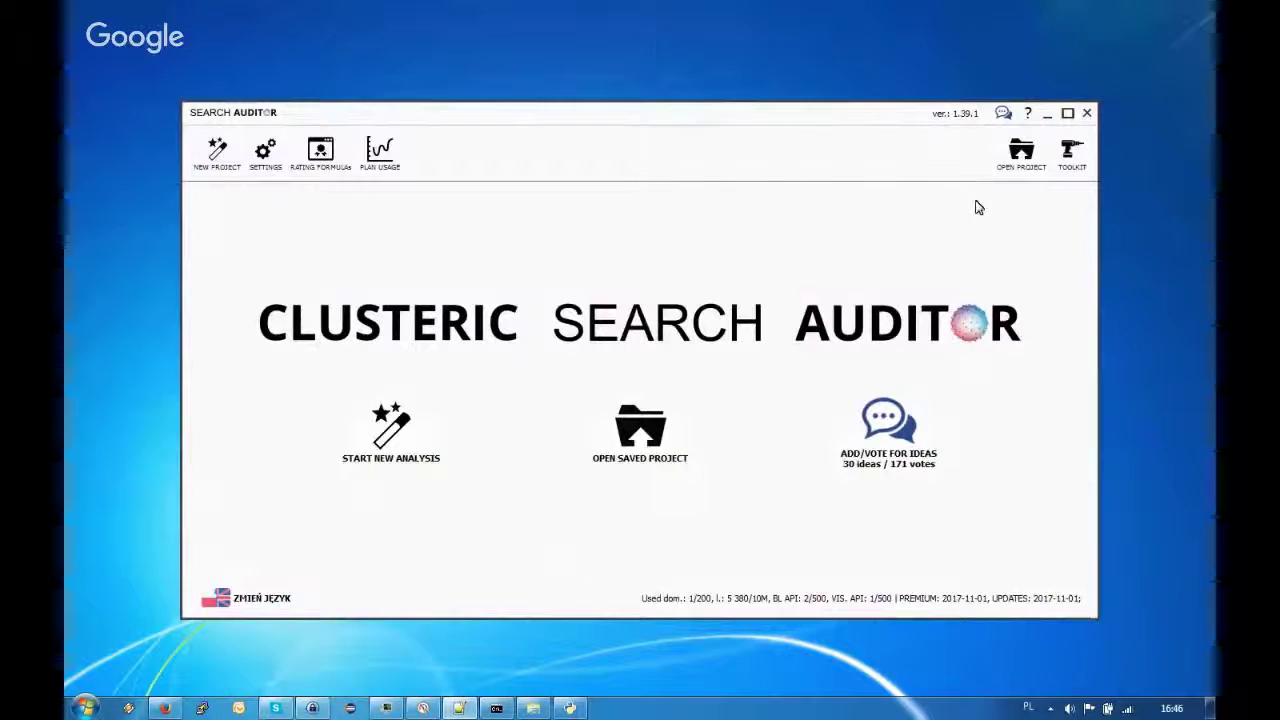
click(1022, 154)
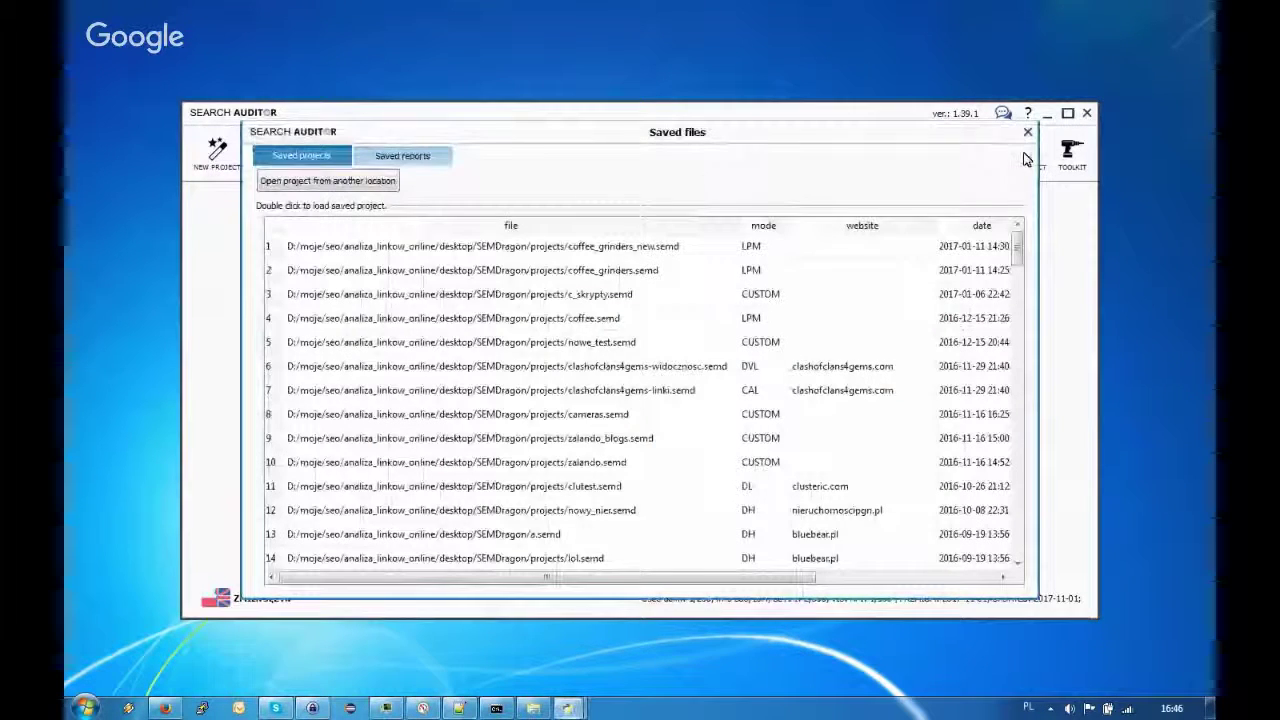
double_click(573, 256)
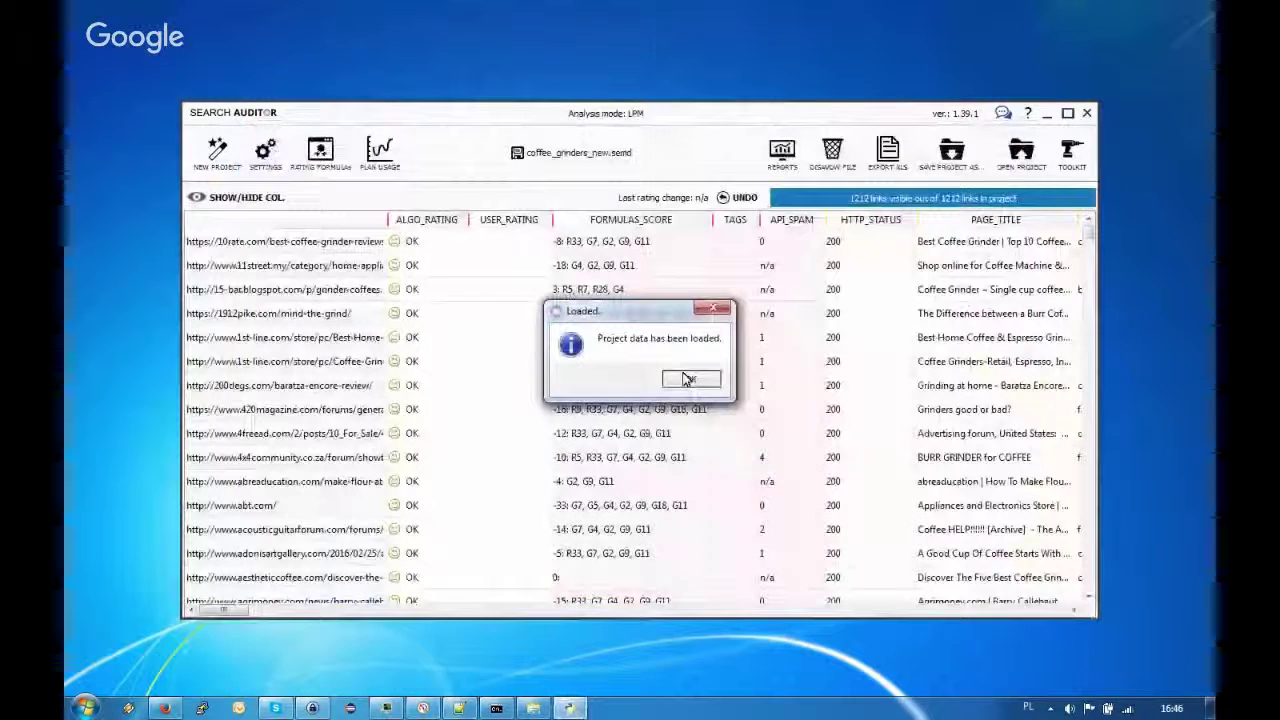
click(688, 379)
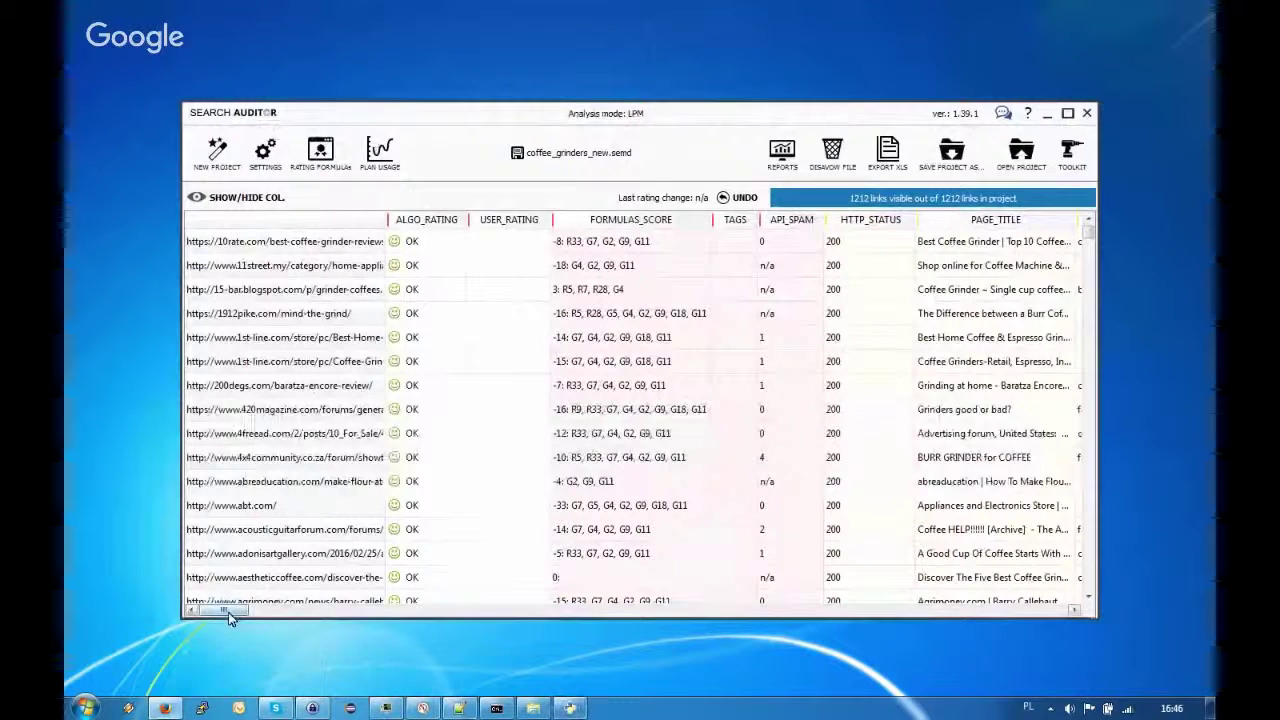
Examine the risk and quality factors behind the formulas scores of several links in the project table
click(290, 289)
click(290, 553)
click(560, 400)
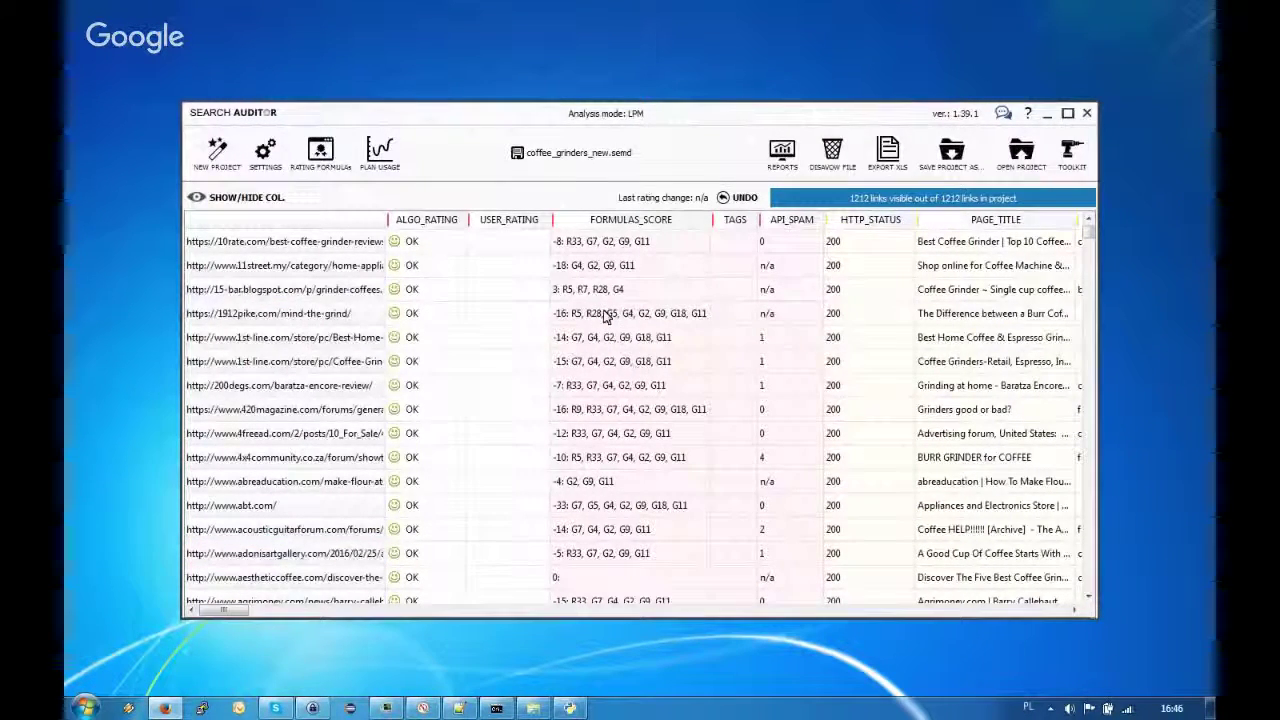
click(835, 340)
mouse_move(635, 320)
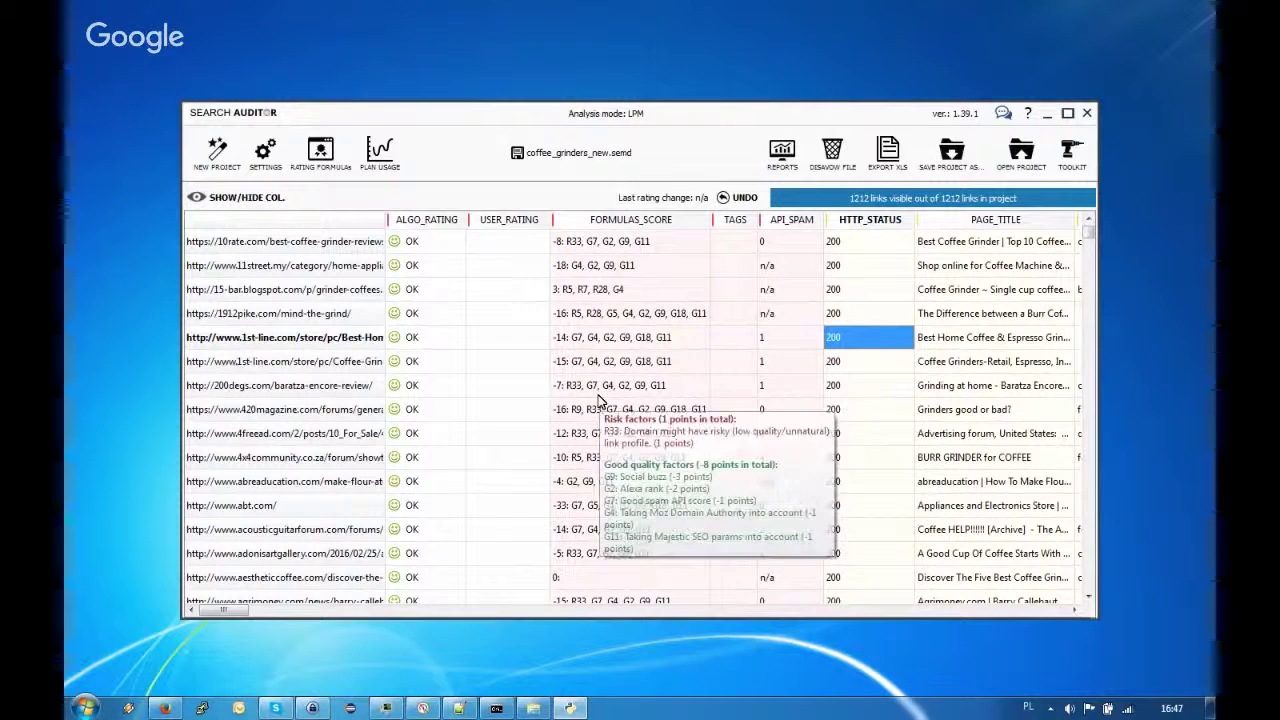
mouse_move(583, 463)
mouse_move(602, 362)
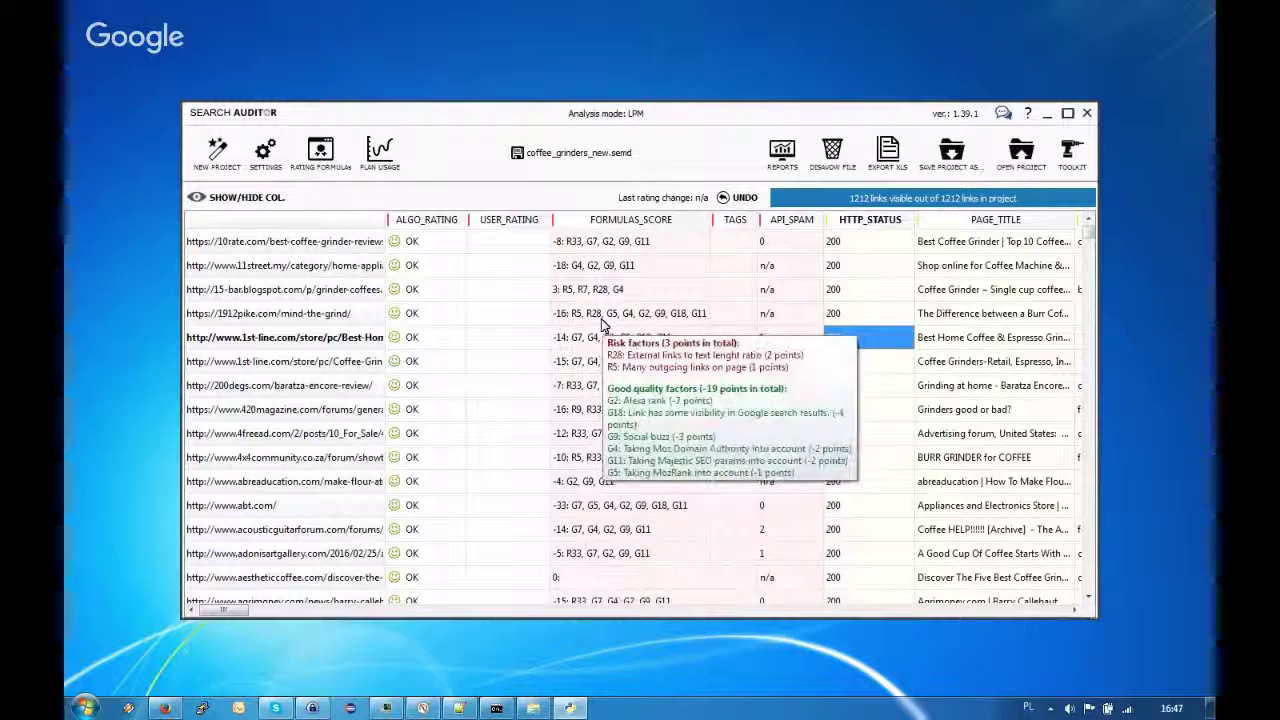
Read across the 1912pike.com row from its formulas score through page title, engine and visibility to the SERP topic
click(603, 320)
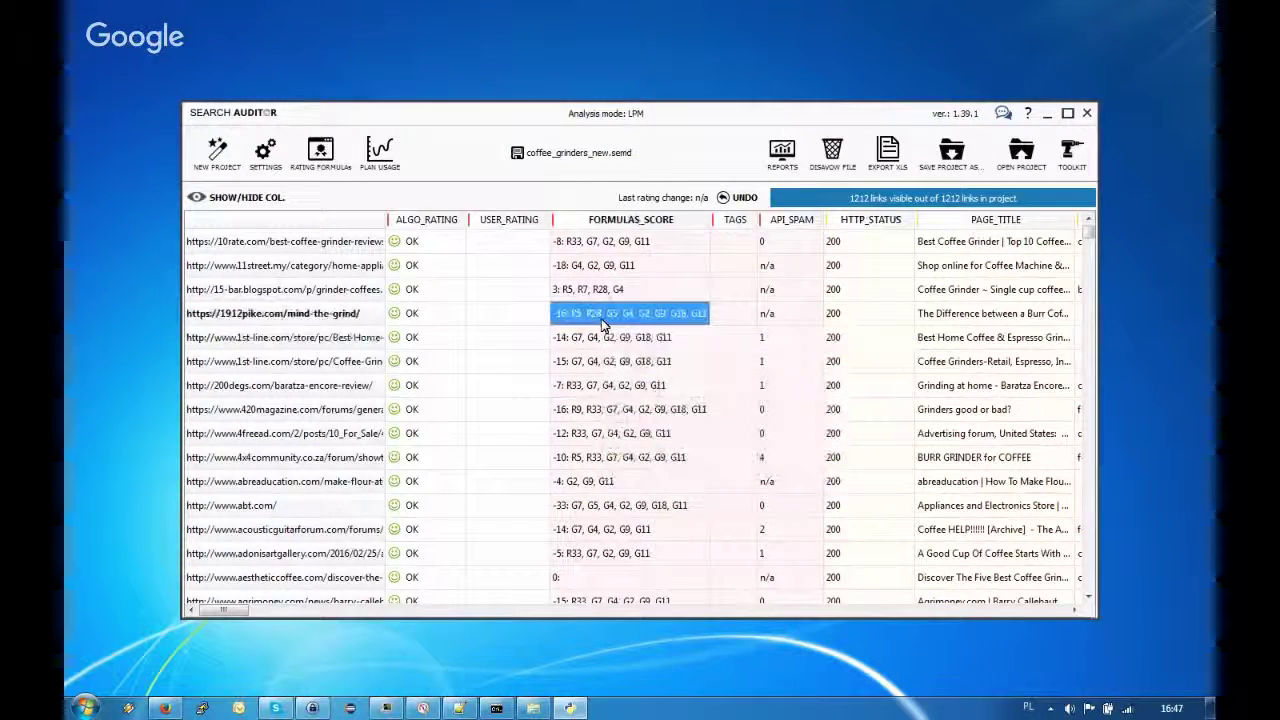
key(Right)
key(Right)
key(Right)
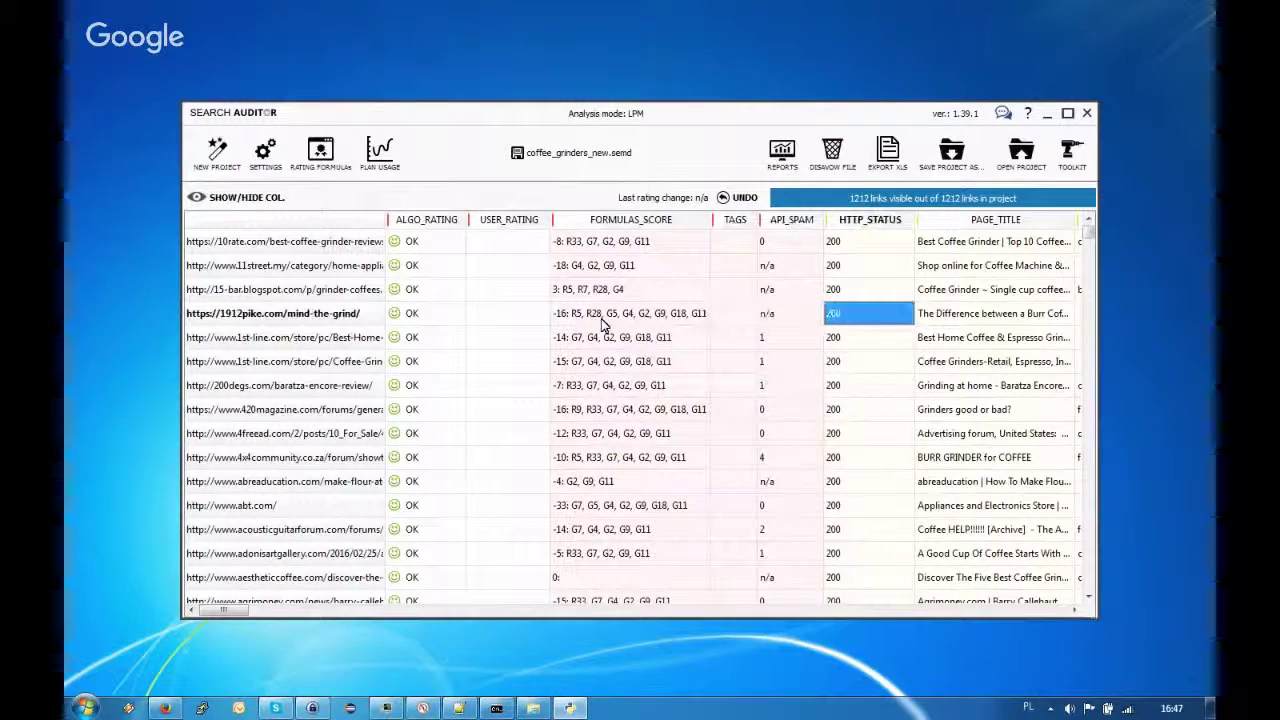
key(Right)
key(Right)
key(Right)
key(Right)
key(Right)
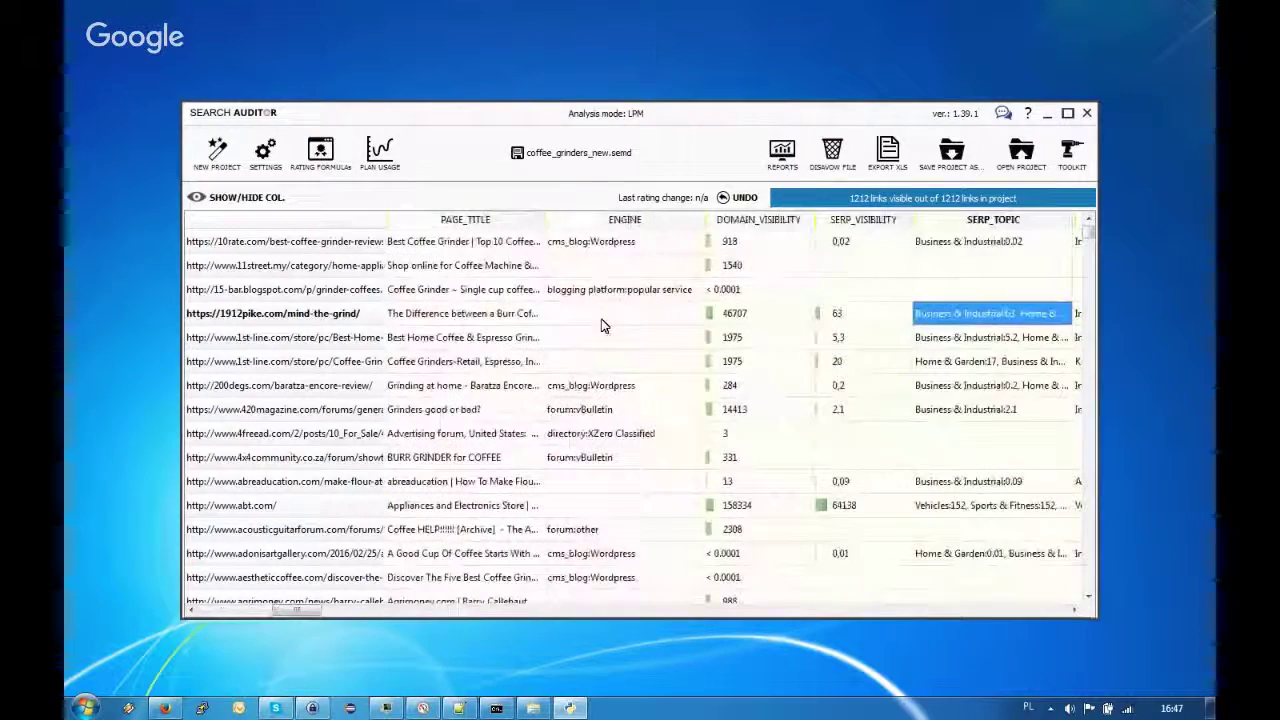
Examine the 1st-line.com row from SERP topic through the link, page, Moz, social, Majestic, domain and WHOIS columns to the keyword columns
click(545, 336)
key(Right)
key(Right)
key(Right)
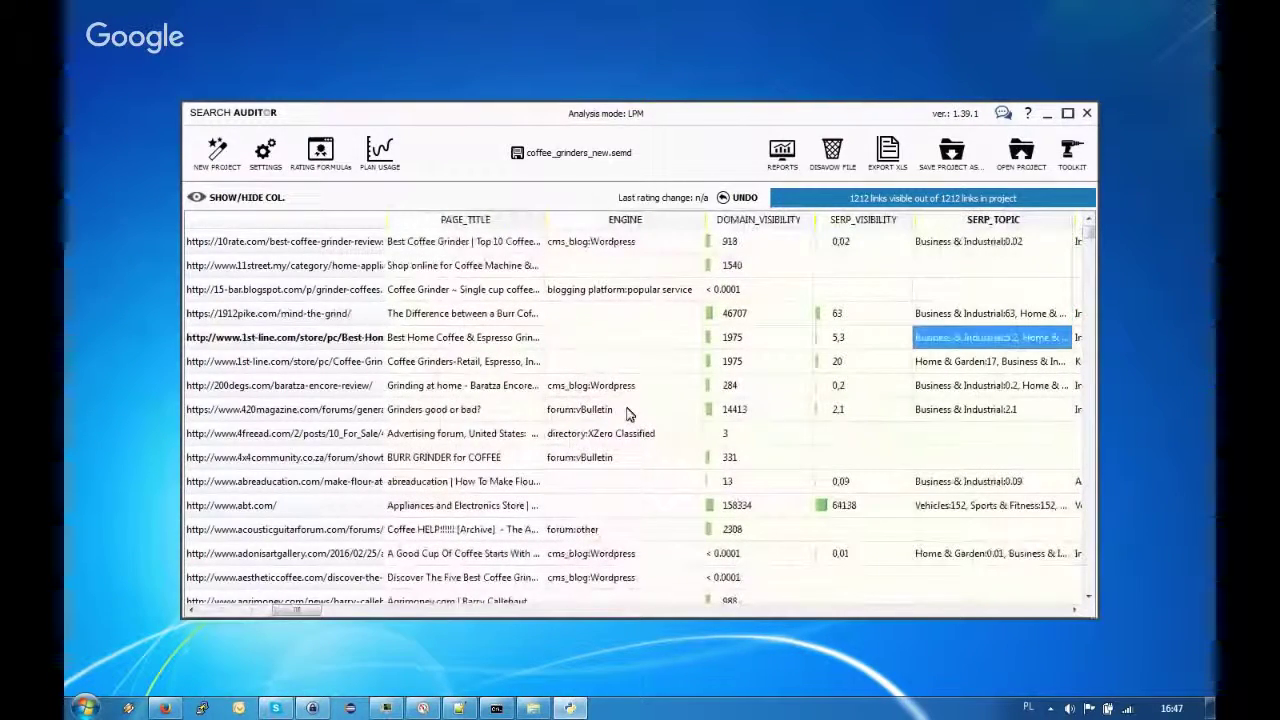
key(Right)
key(Right)
key(Right)
key(Right)
key(Right)
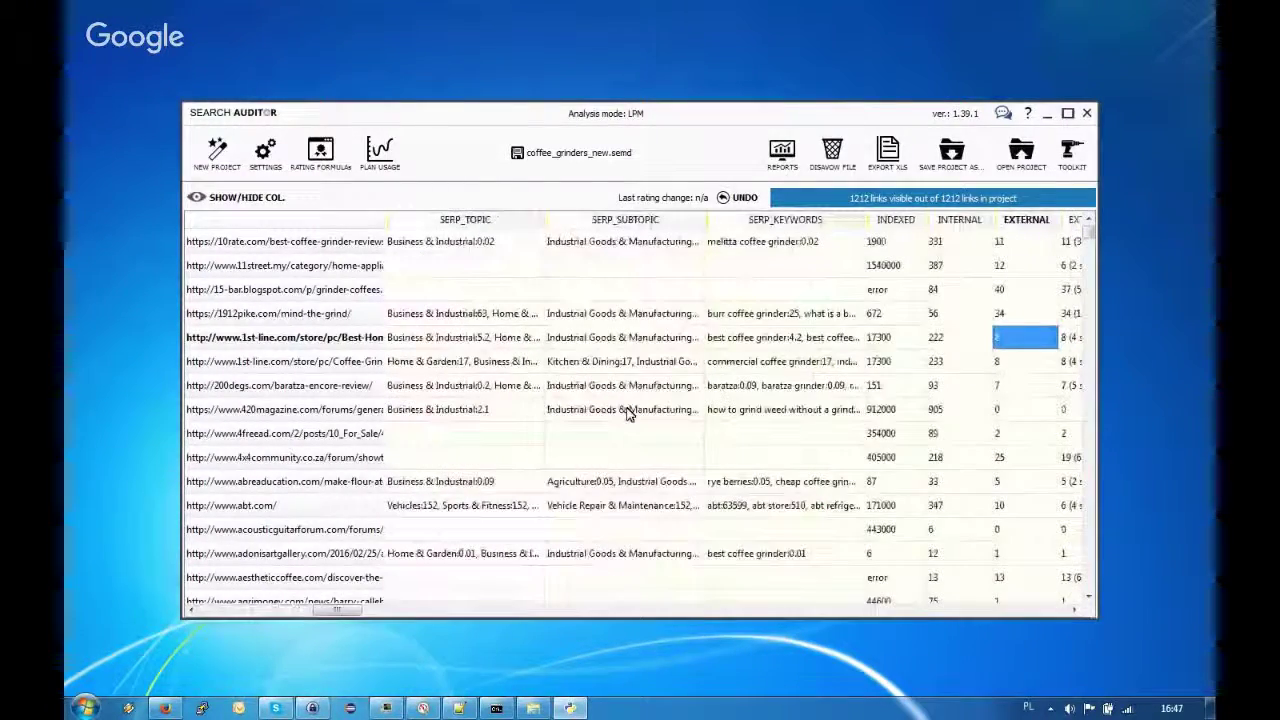
key(Right)
key(Right)
key(Right)
key(Right)
key(Right)
key(Right)
key(Right)
key(Right)
key(Right)
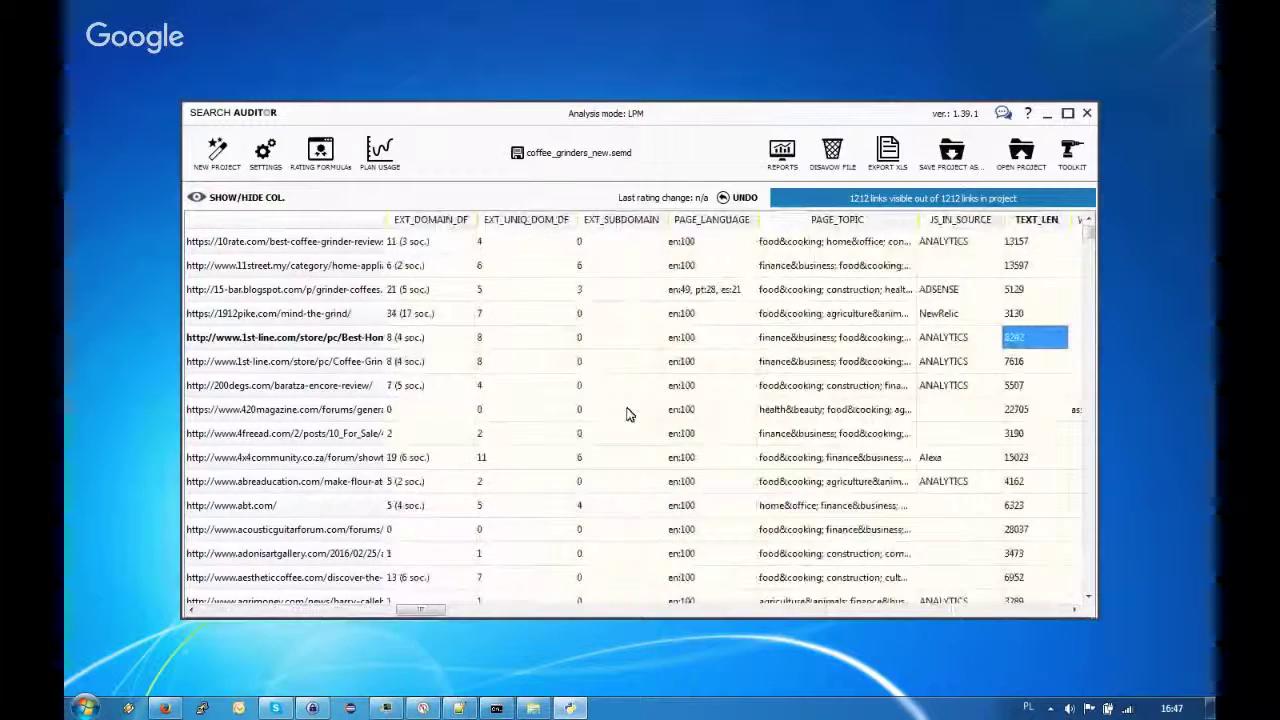
key(Right)
key(Right)
key(Right)
key(Right)
key(Right)
key(Right)
key(Right)
key(Right)
key(Right)
key(Right)
key(Right)
key(Right)
key(Right)
key(Right)
key(Right)
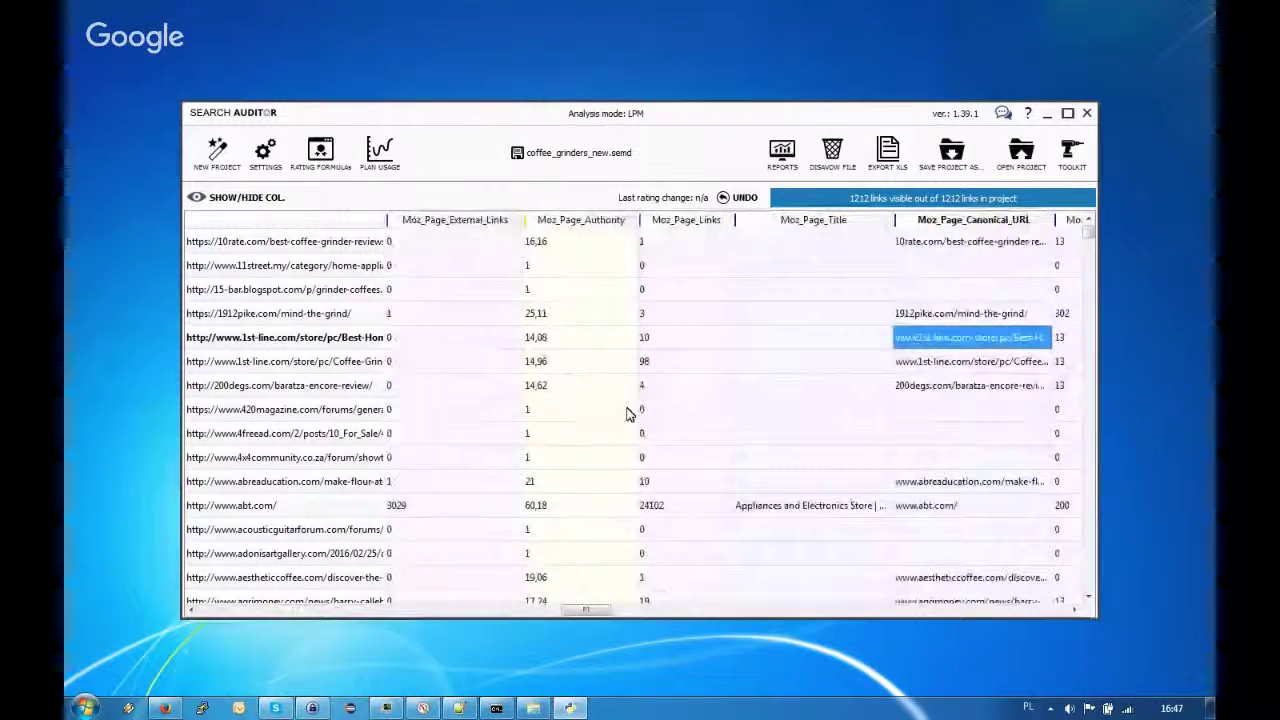
key(Right)
key(Right)
key(Right)
key(Right)
key(Right)
key(Right)
key(Right)
key(Right)
key(Right)
key(Right)
key(Right)
key(Right)
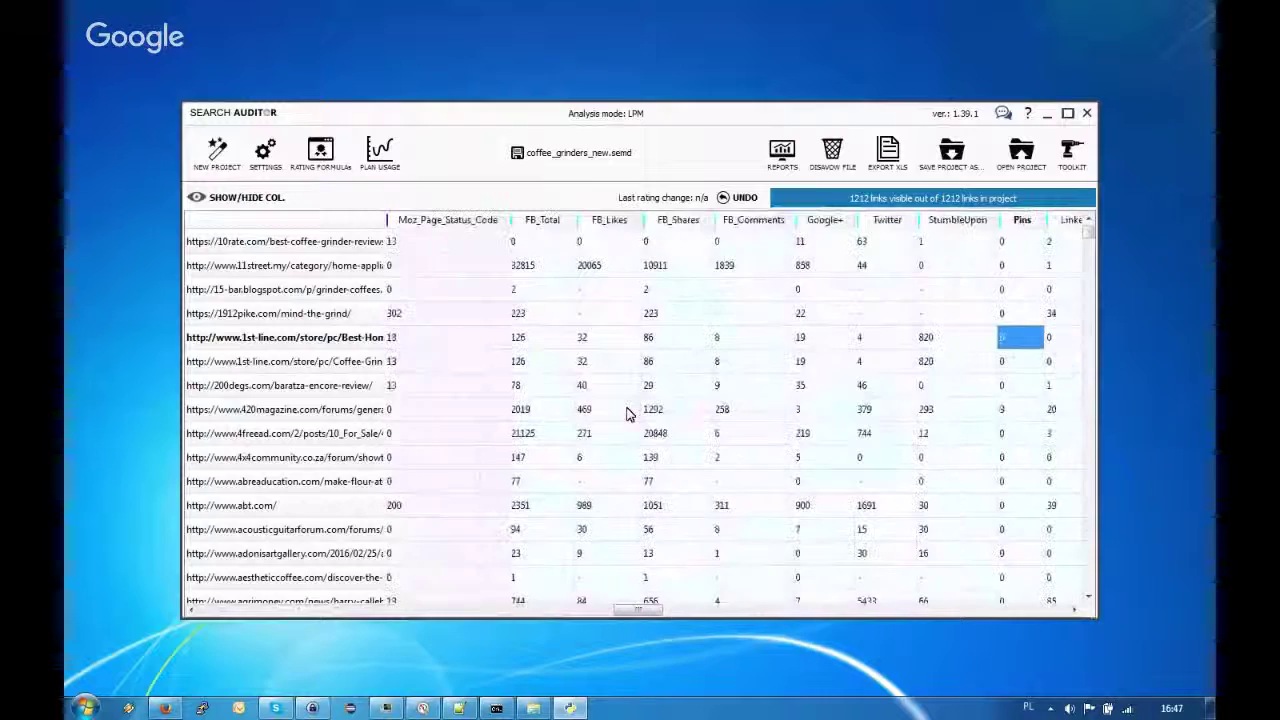
key(Right)
key(Right)
key(Right)
key(Right)
key(Right)
key(Right)
key(Right)
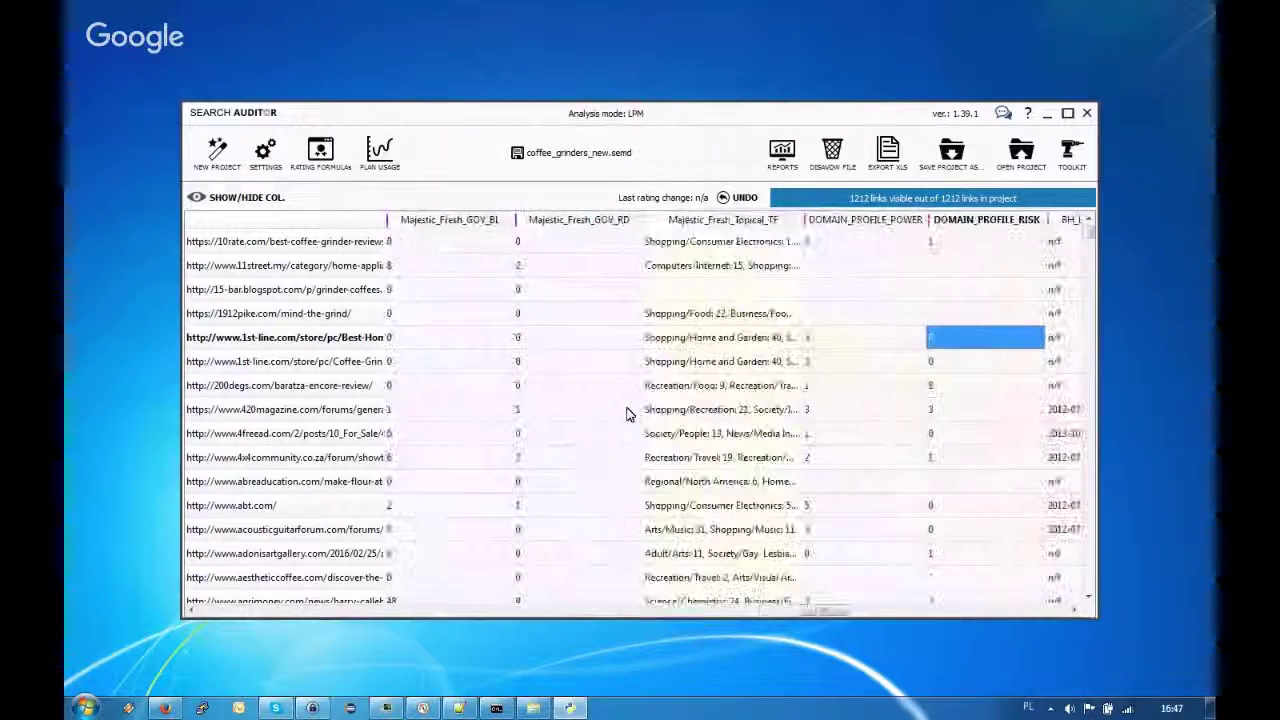
key(Right)
key(Right)
key(Right)
key(Right)
key(Right)
key(Right)
key(Right)
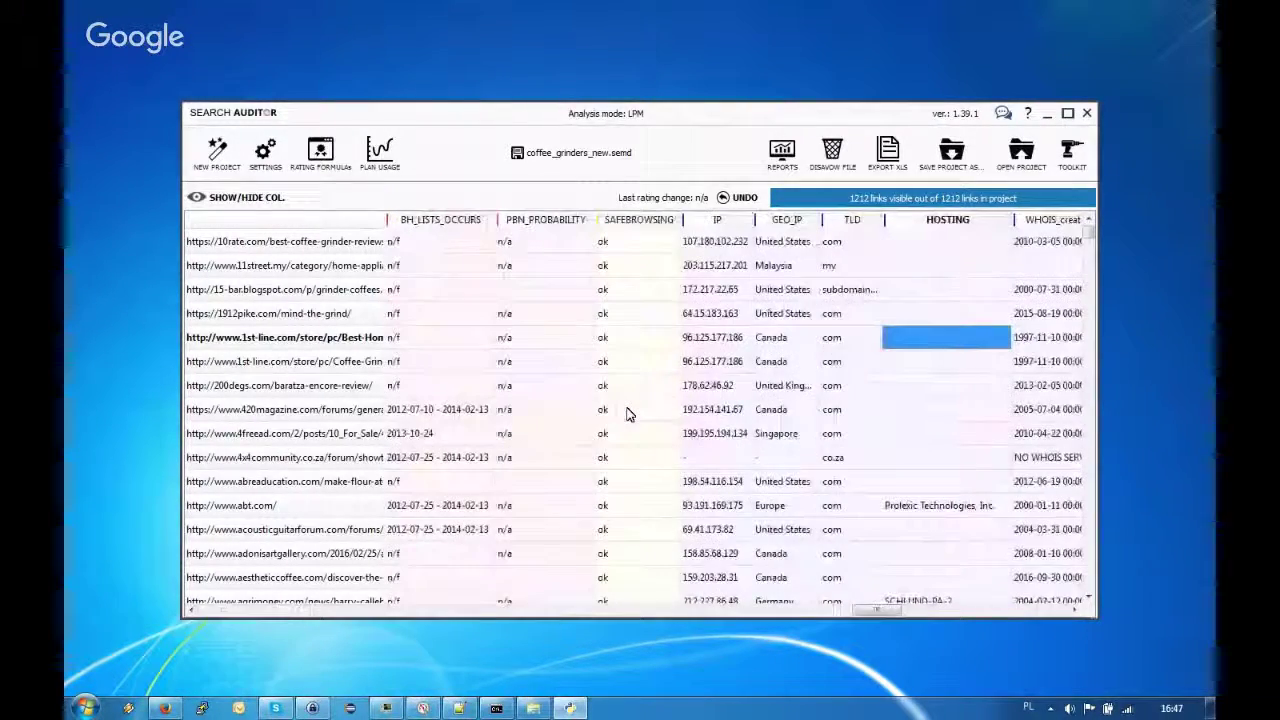
key(Right)
key(Right)
key(Right)
key(Right)
key(Right)
key(Right)
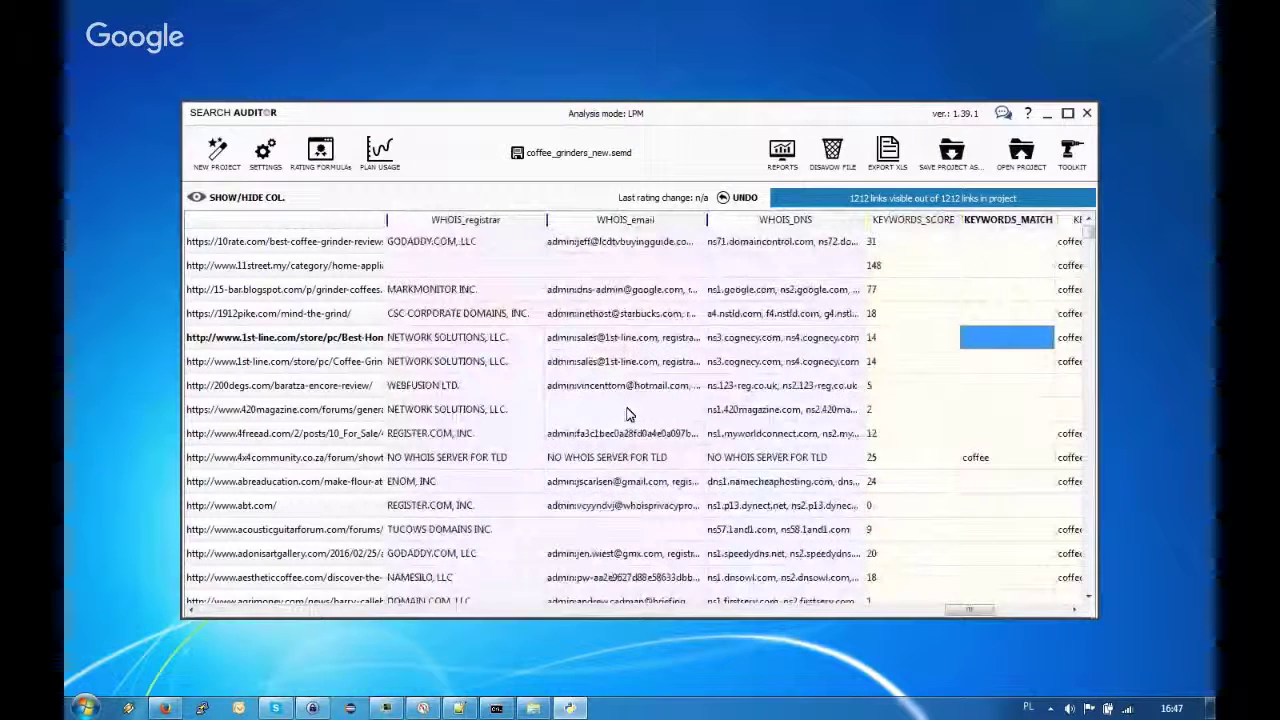
key(Right)
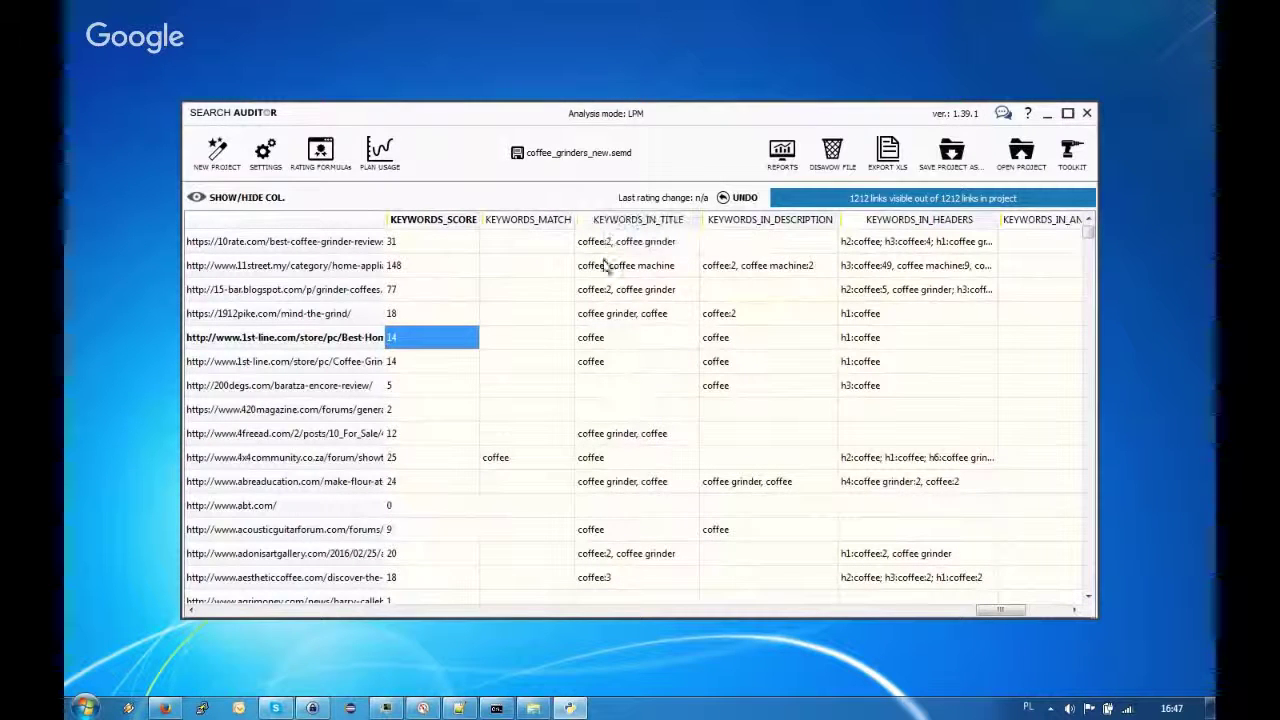
Examine the keyword score, title, description and headers columns down the link list, then return to the first row
click(437, 265)
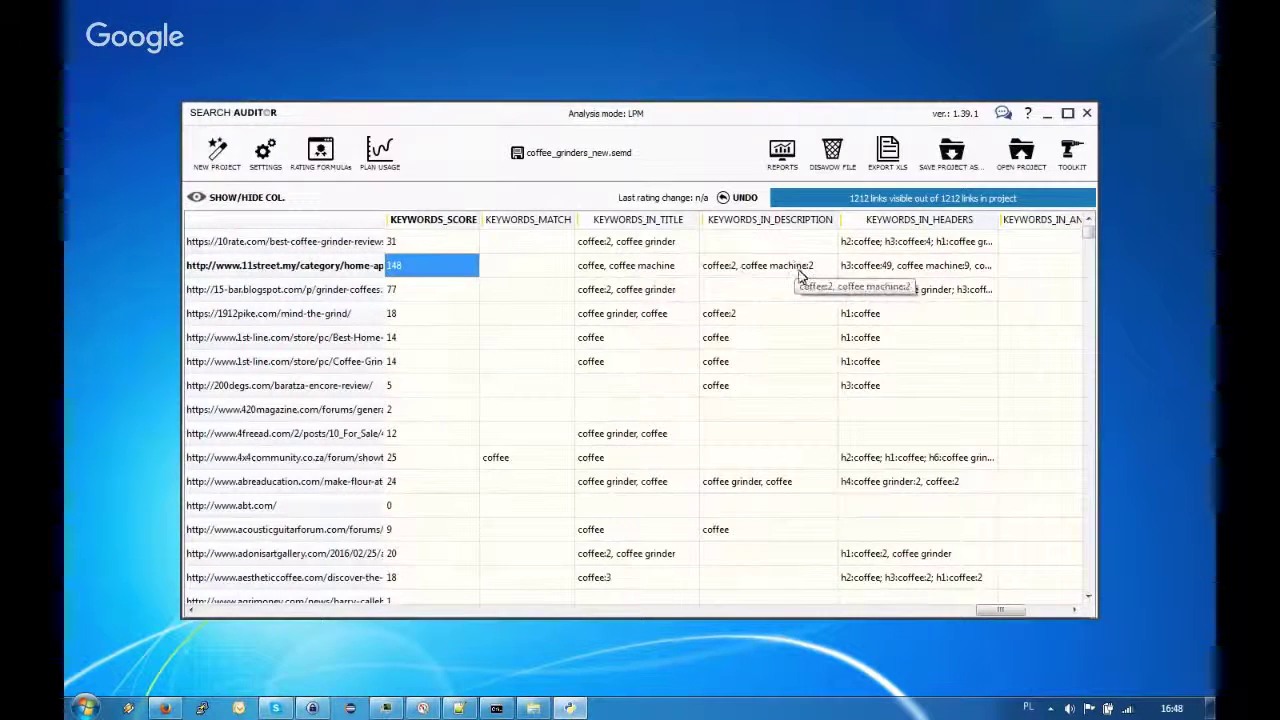
click(886, 272)
key(Down)
key(Down)
key(Down)
key(Page_Down)
key(Down)
key(Down)
key(Down)
key(Down)
key(Down)
key(Down)
key(Down)
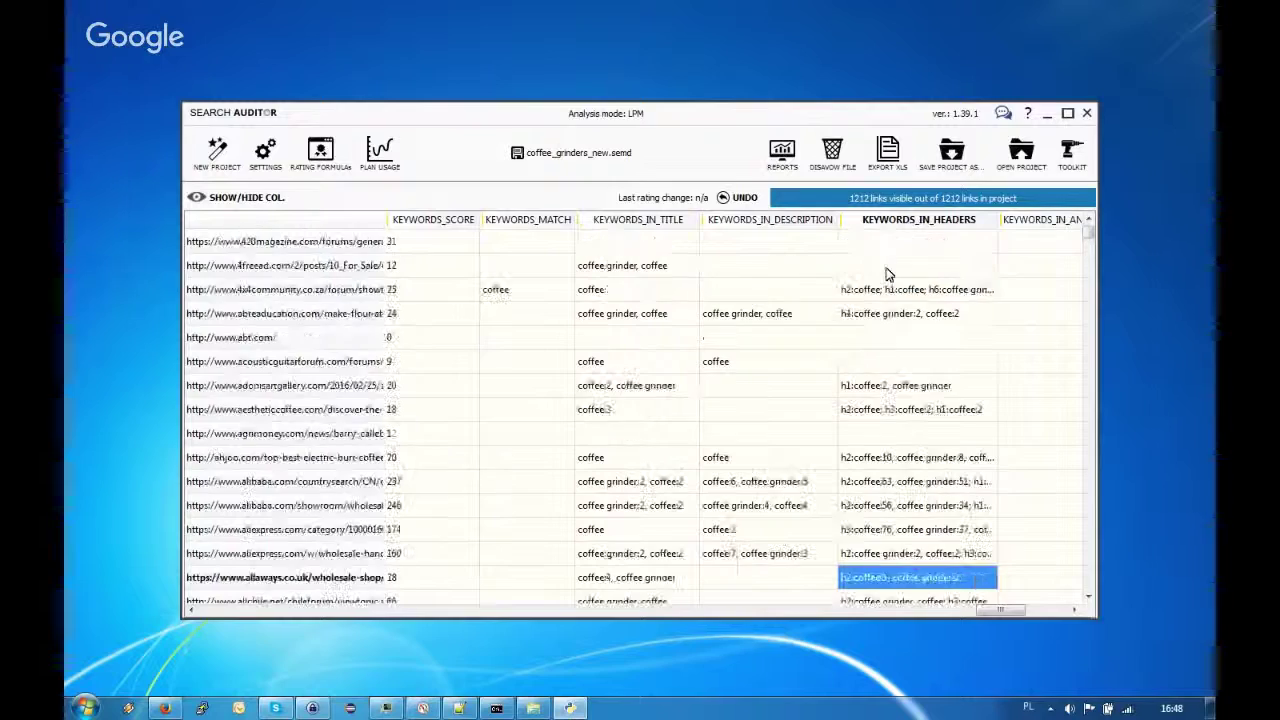
scroll(886, 272, down, 1)
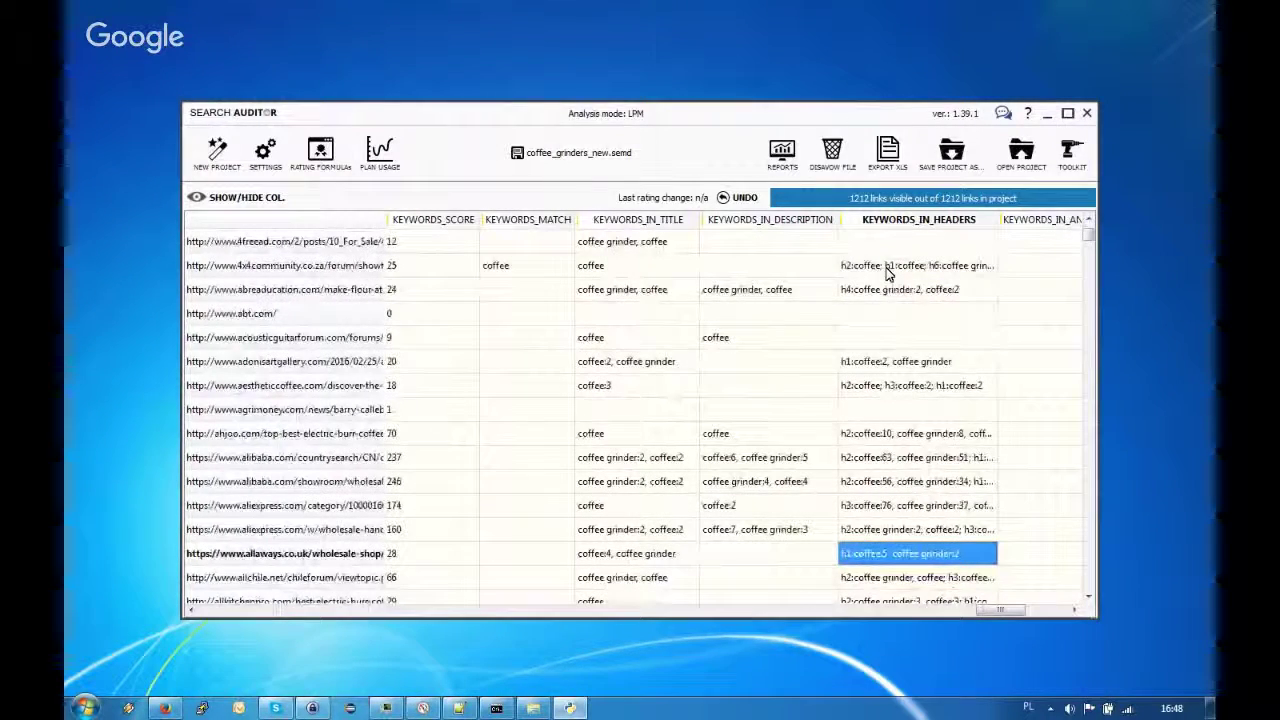
key(ctrl+Home)
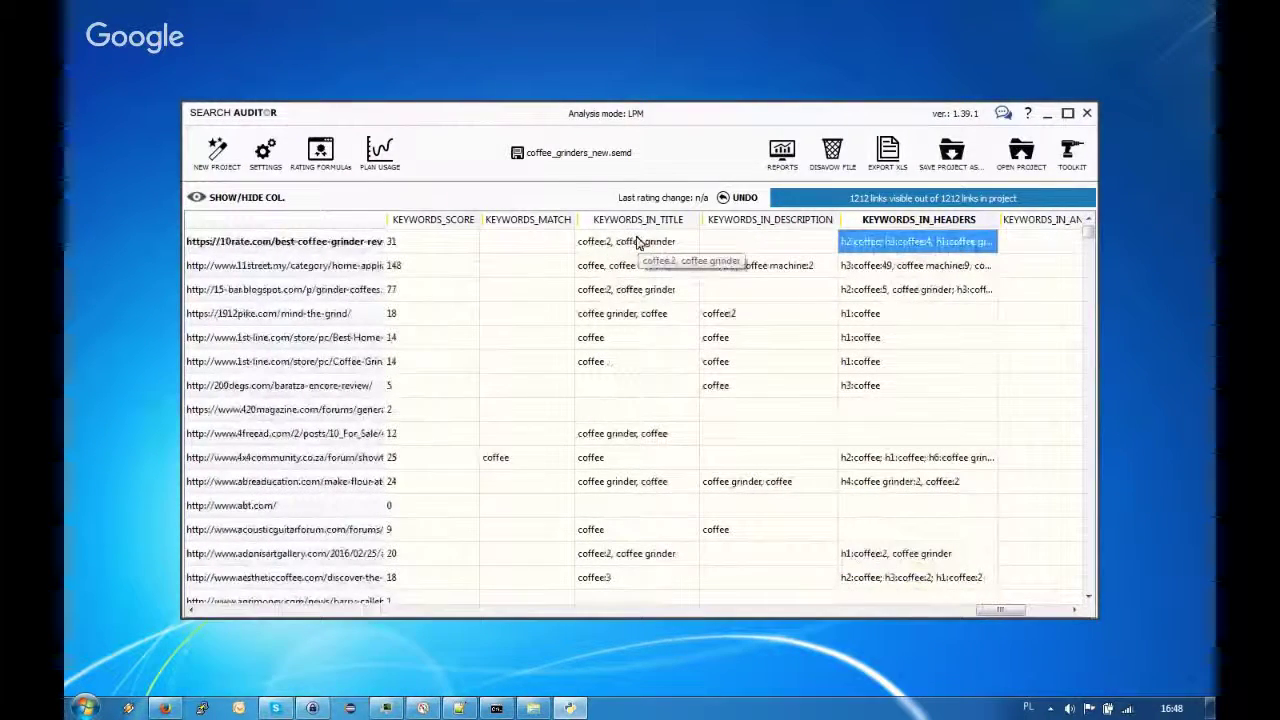
Filter the links to those with KEYWORDS_SCORE greater or equal to 1
click(466, 228)
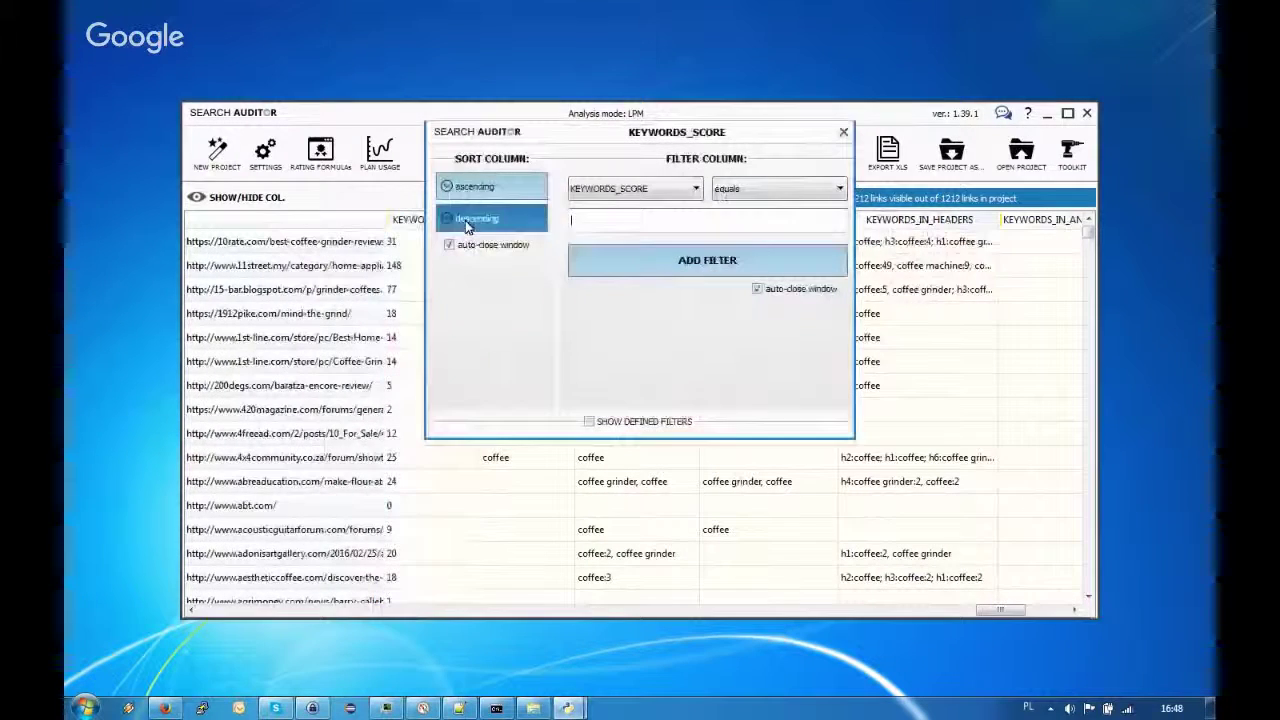
click(796, 194)
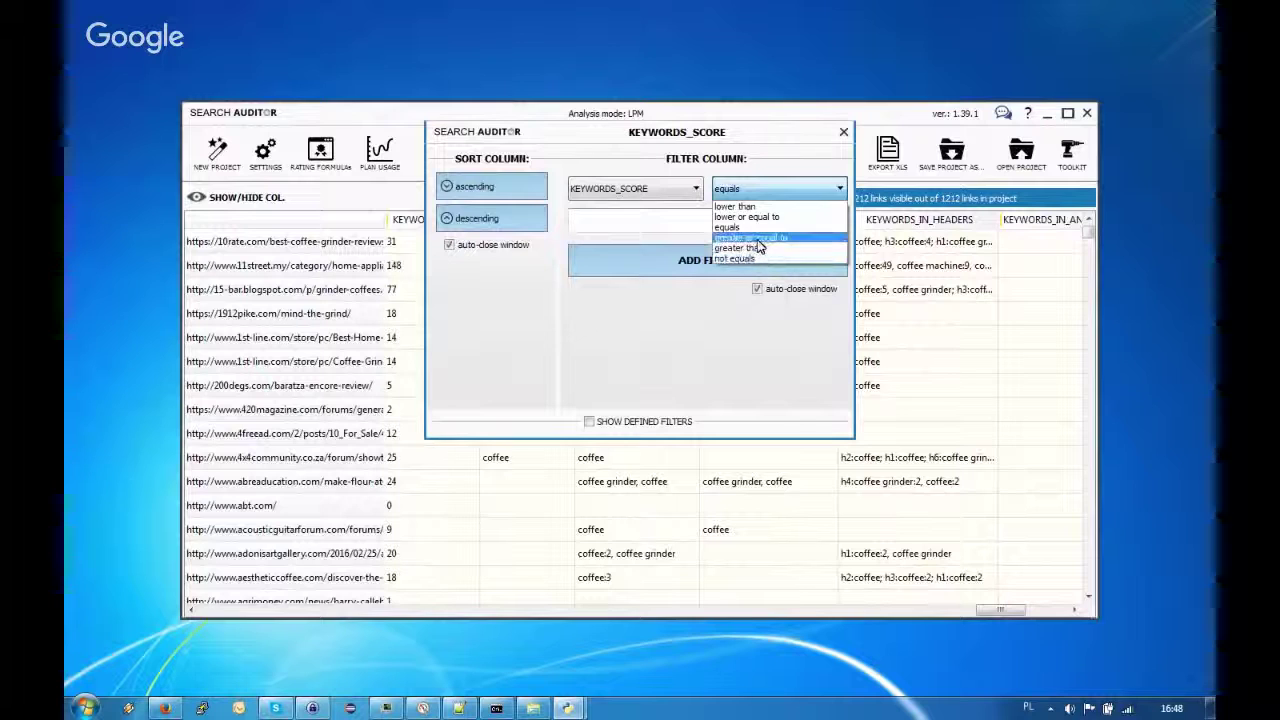
click(787, 240)
click(712, 220)
text(1)
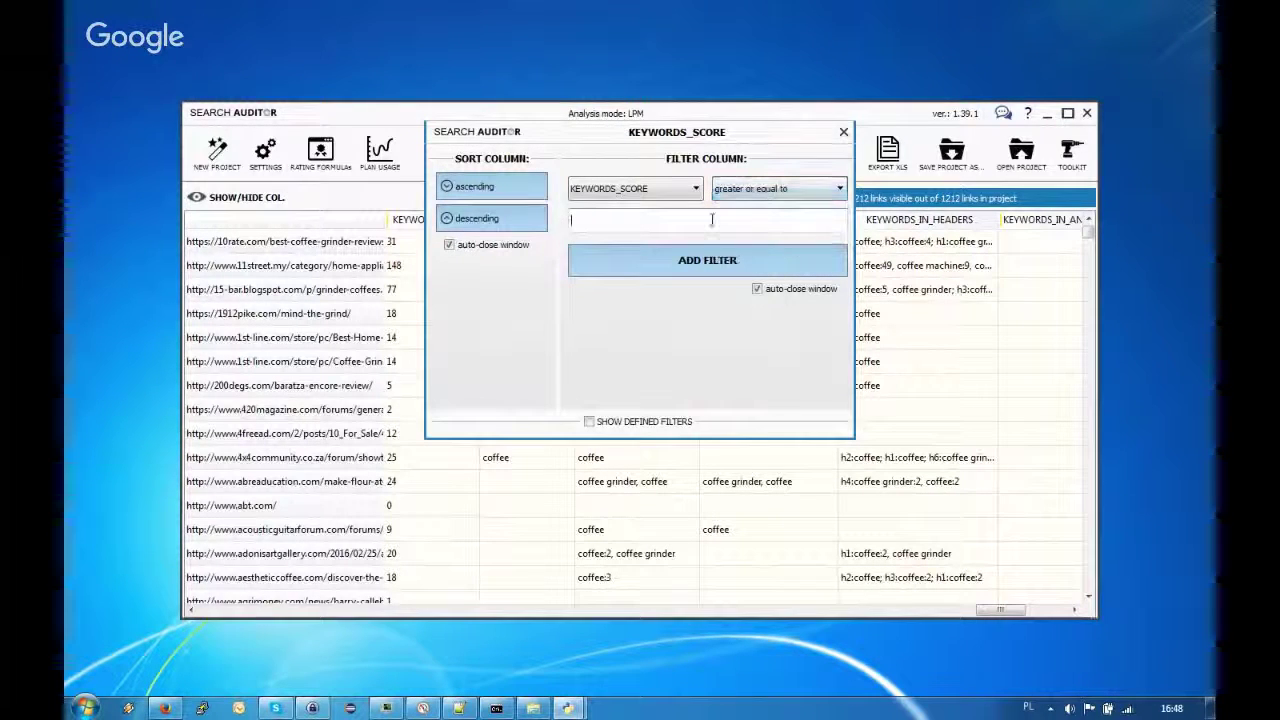
key(Return)
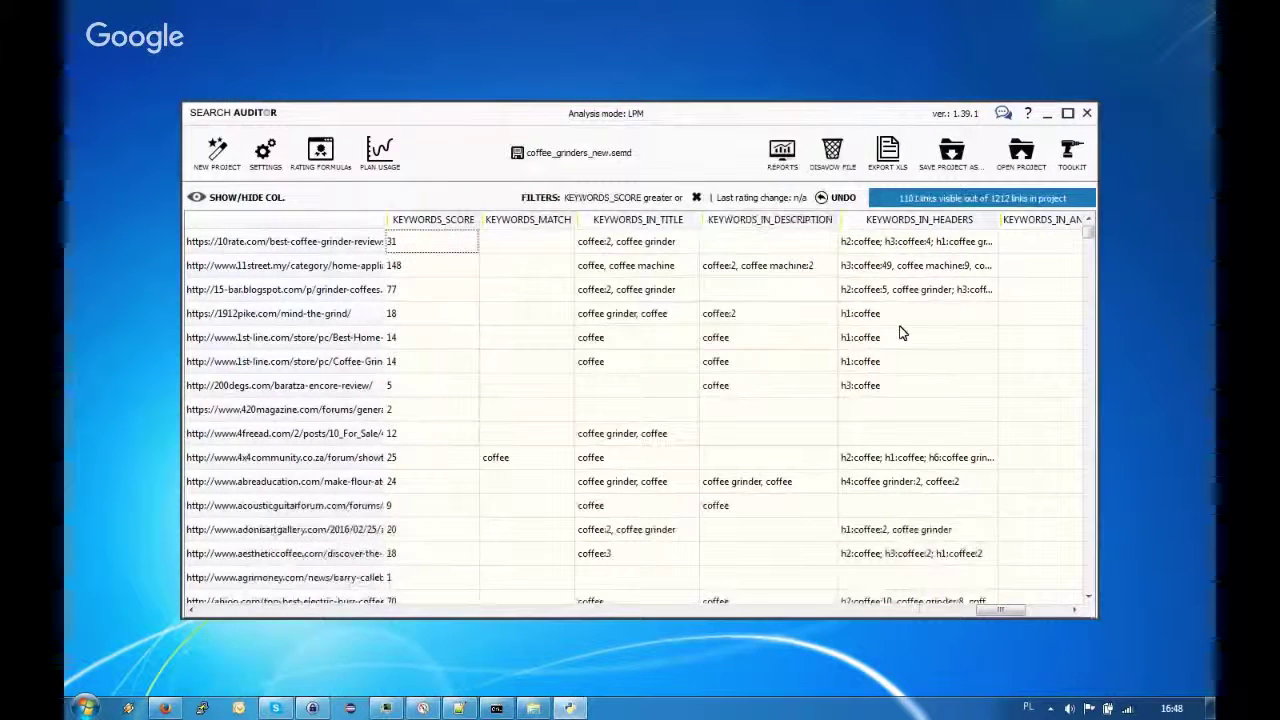
Examine which keywords the 15-bar.blogspot.com row has in its title, headers, anchor and text columns
click(785, 296)
key(Left)
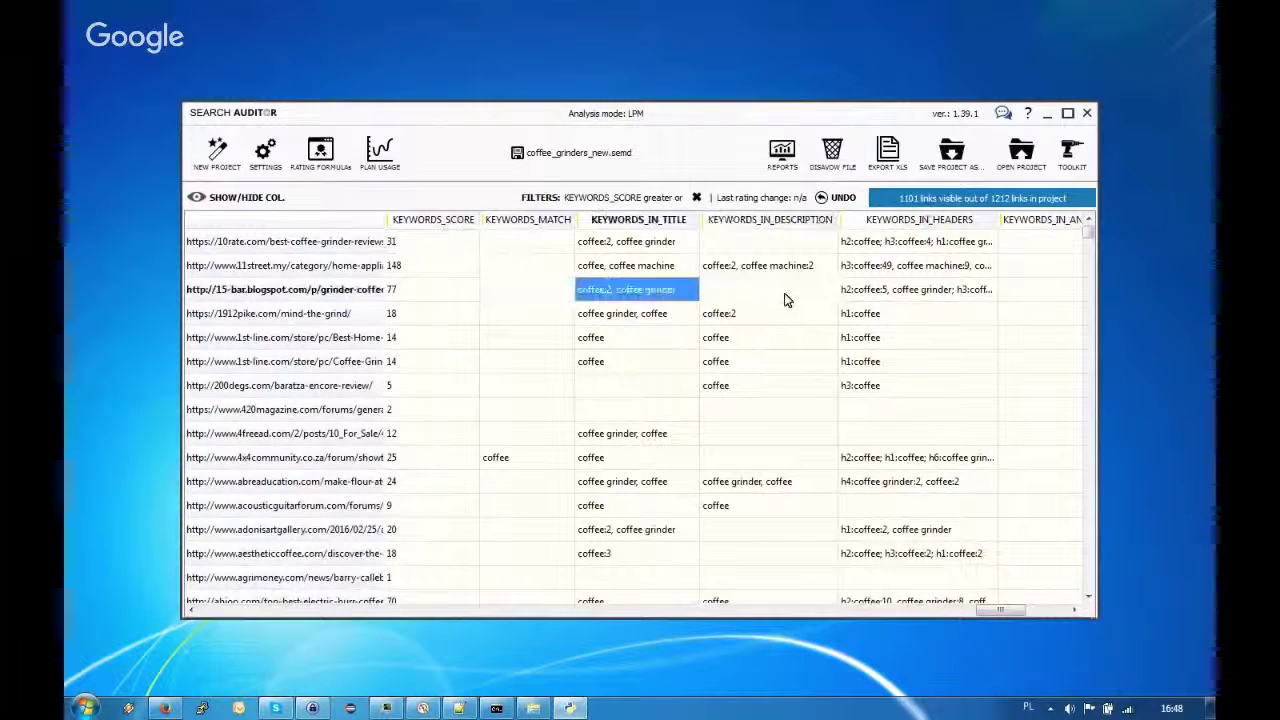
key(Right)
key(Right)
key(Right)
key(Right)
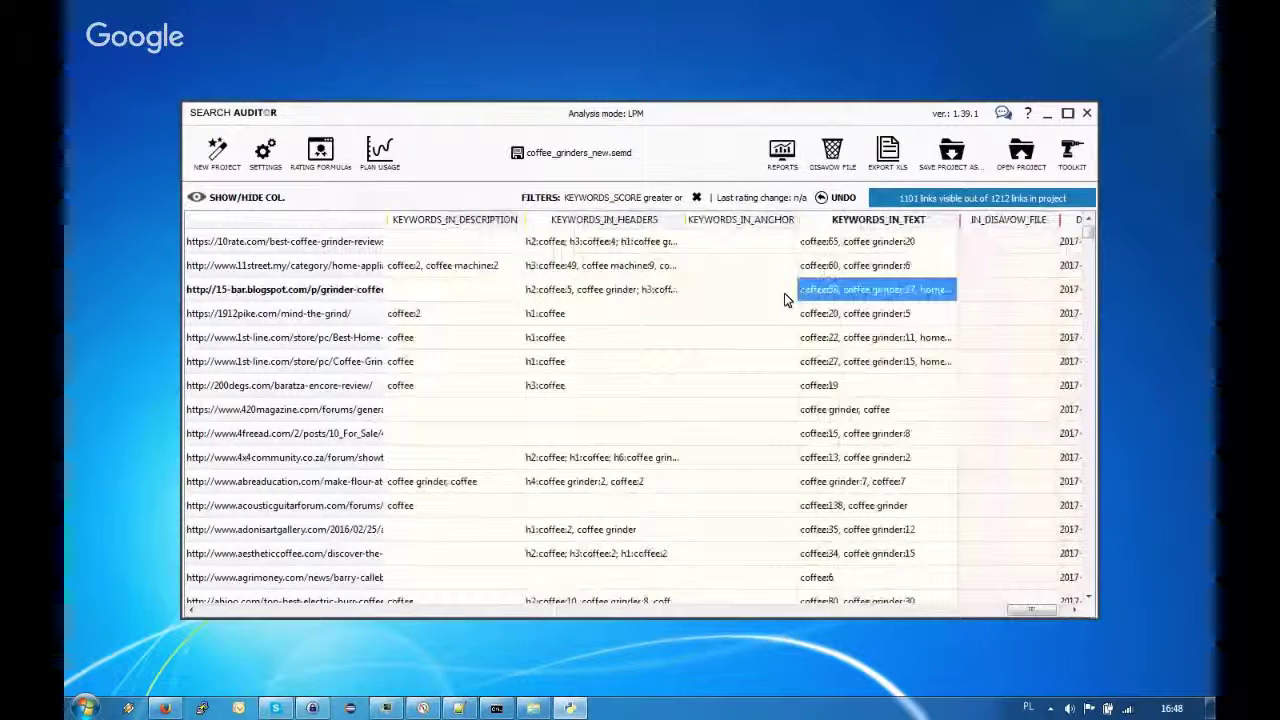
key(Left)
key(Left)
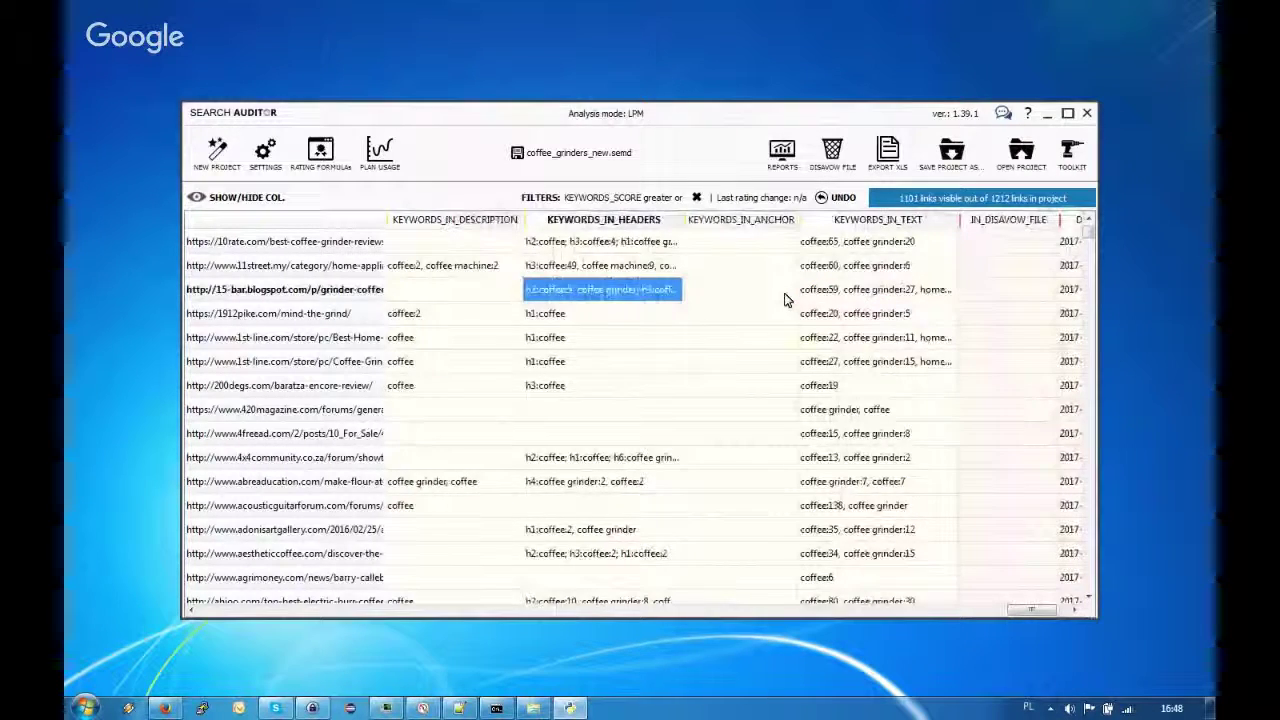
key(Right)
key(Right)
key(Right)
key(Right)
key(Right)
key(Right)
Review the WHOIS, domain profile and Majestic columns of the filtered links, going back to the Majestic_Fresh_TF value of the 15-bar.blogspot.com row
click(785, 296)
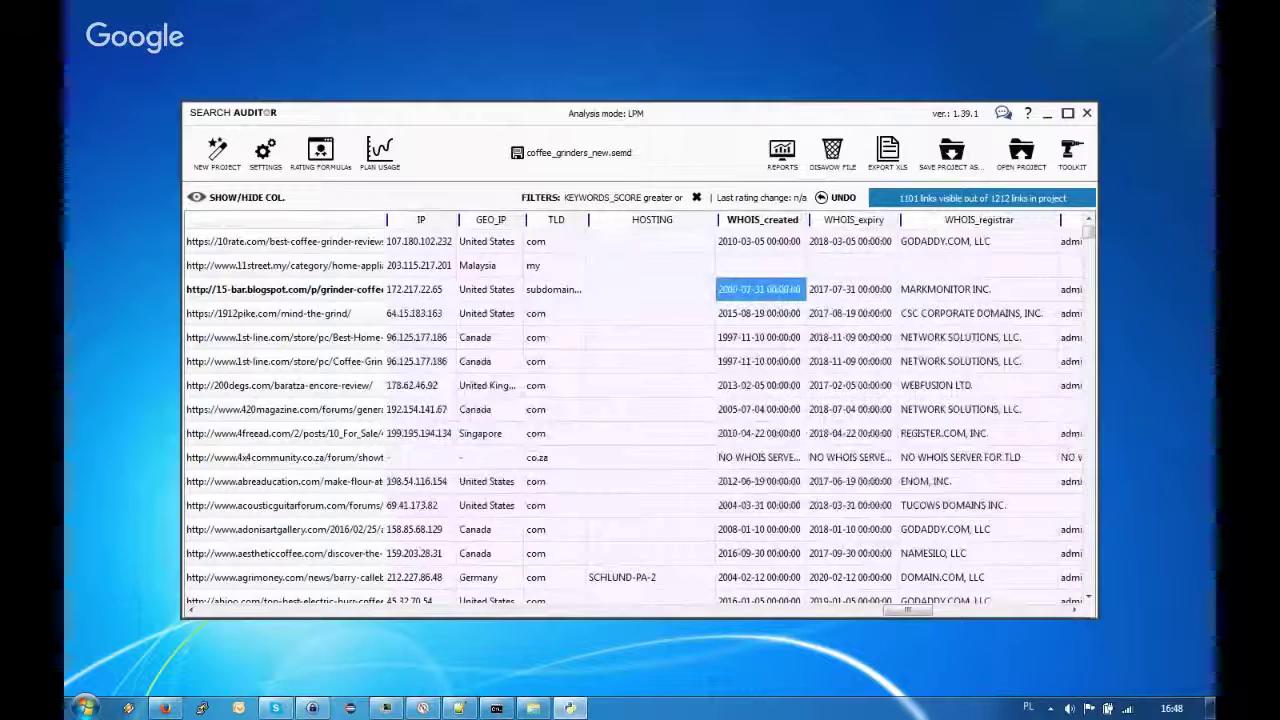
click(800, 384)
key(Home)
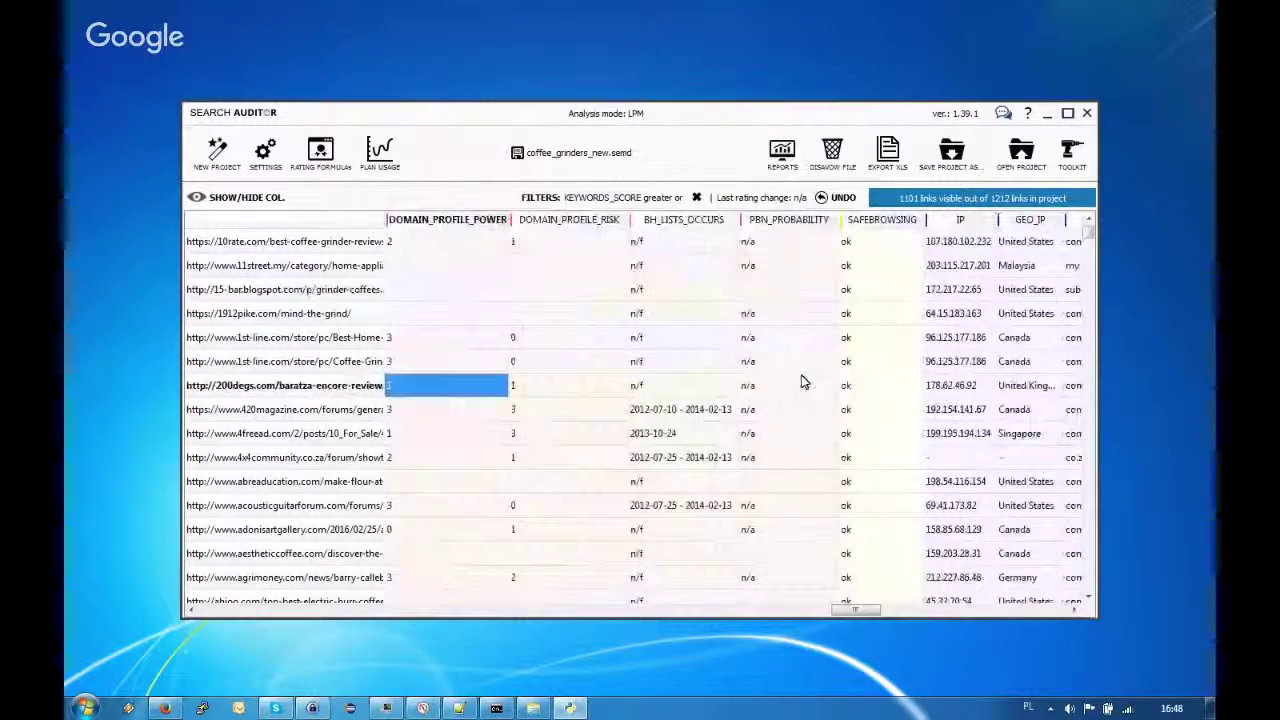
key(Left)
key(Left)
key(Left)
key(Left)
key(Left)
key(Left)
key(Left)
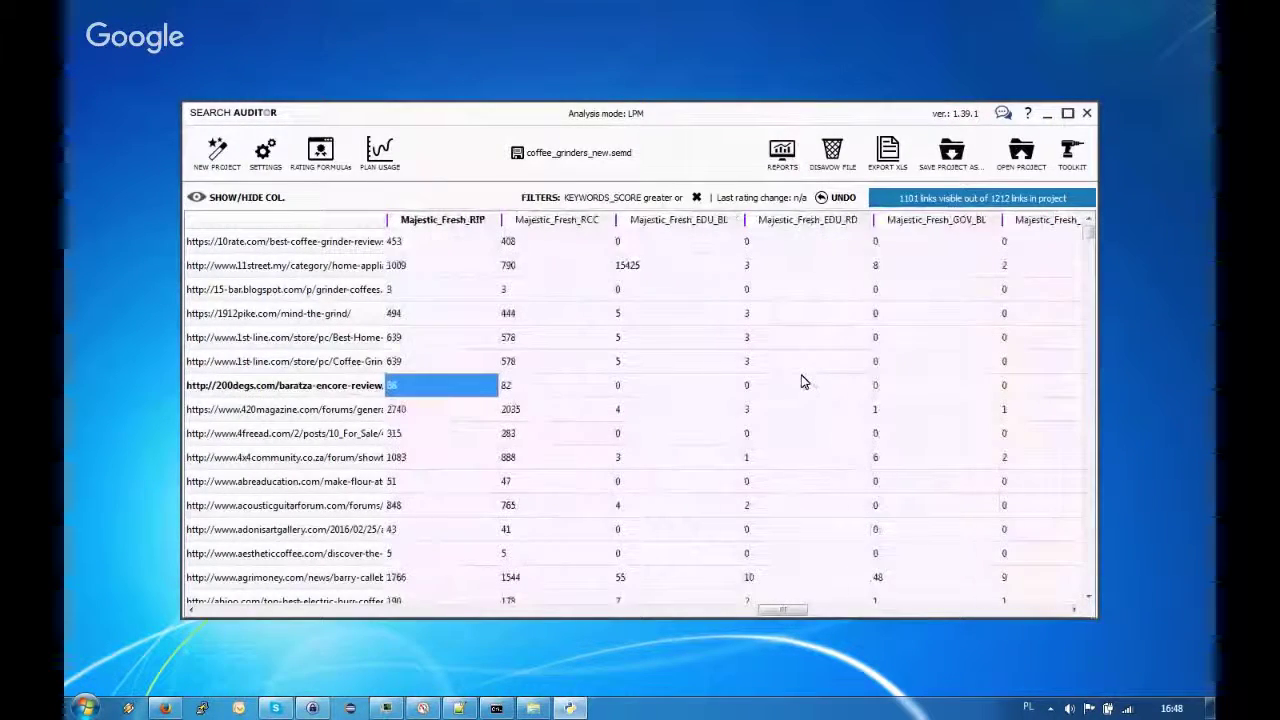
key(Left)
click(801, 381)
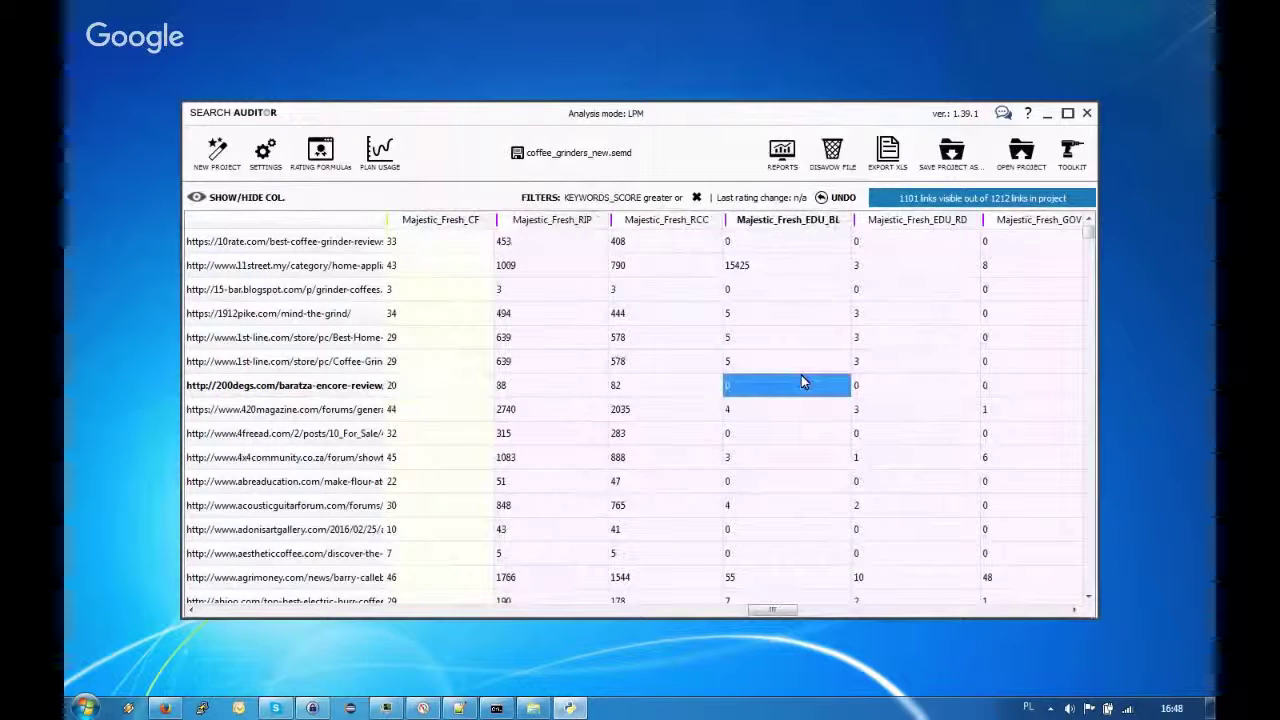
key(Right)
key(Right)
key(Right)
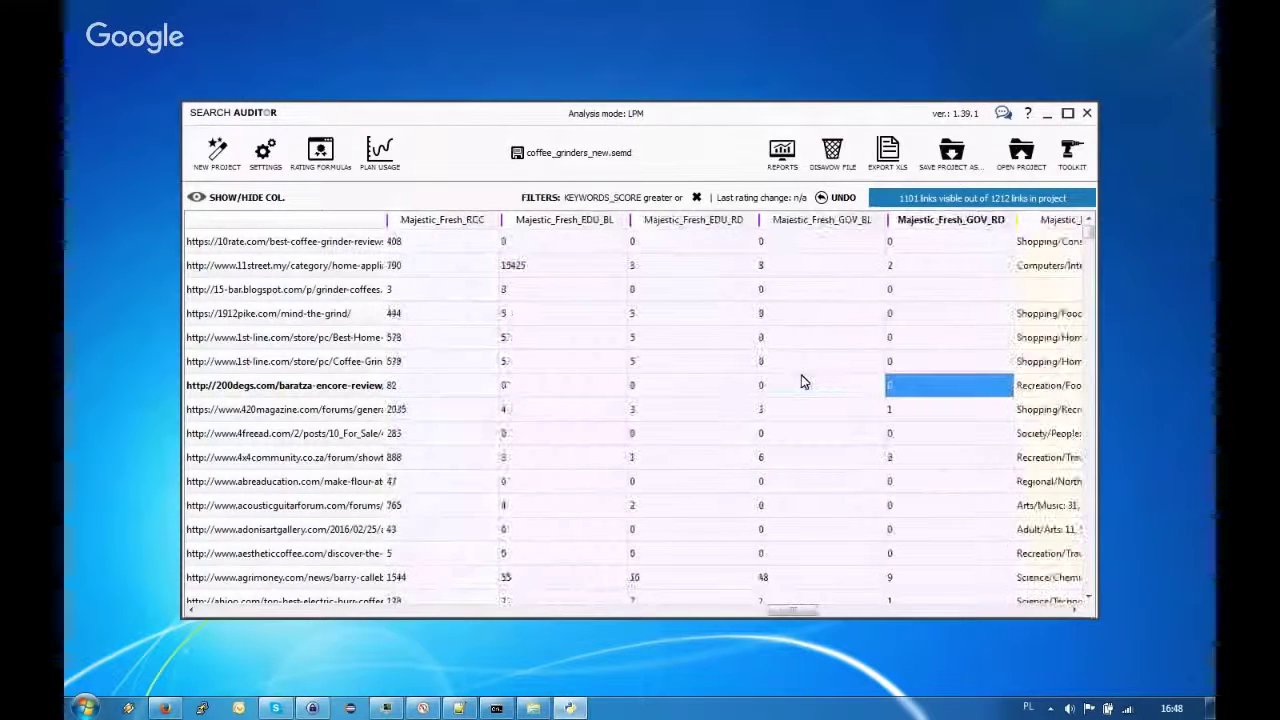
key(Left)
key(Left)
key(Left)
key(Left)
key(Left)
key(Left)
key(Left)
key(Left)
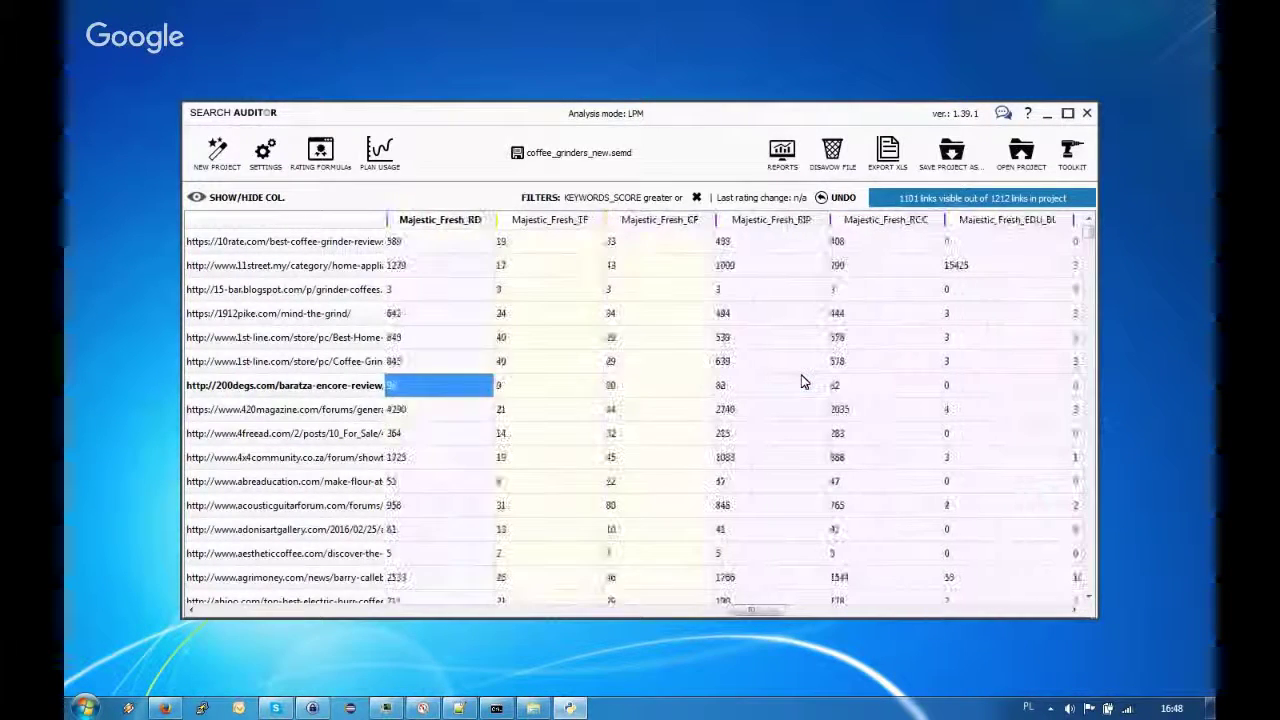
key(Right)
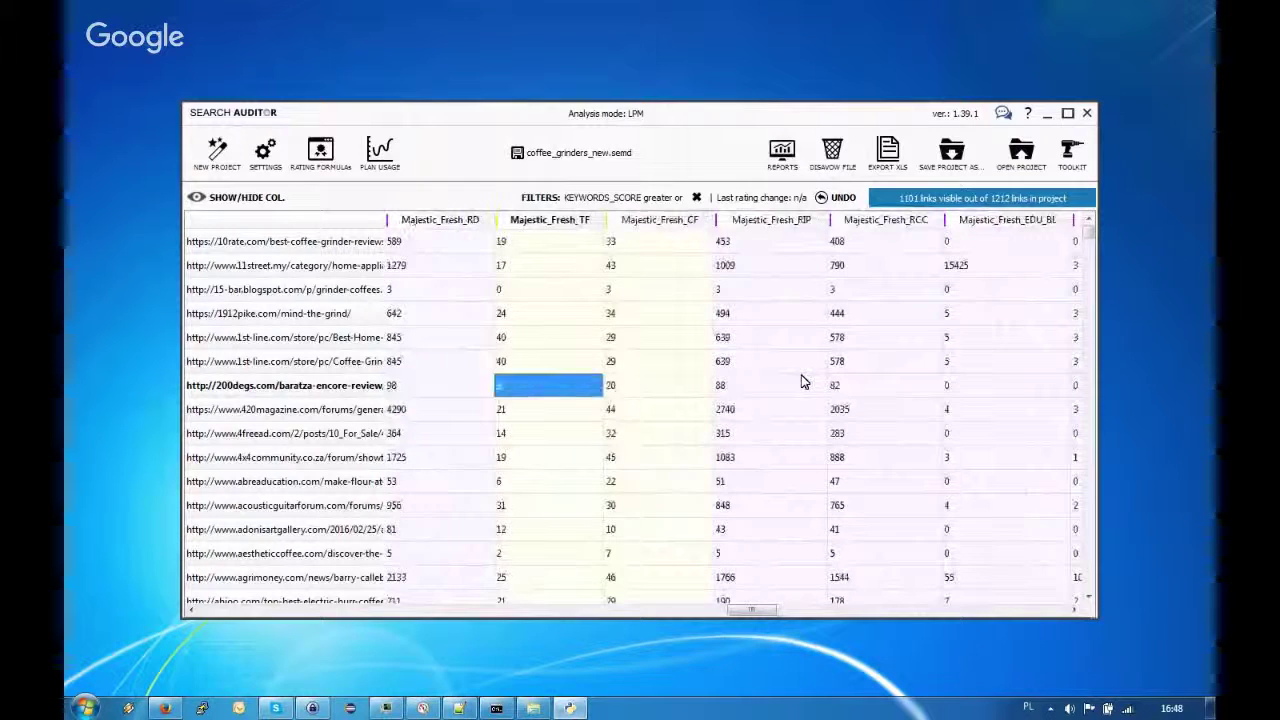
click(519, 293)
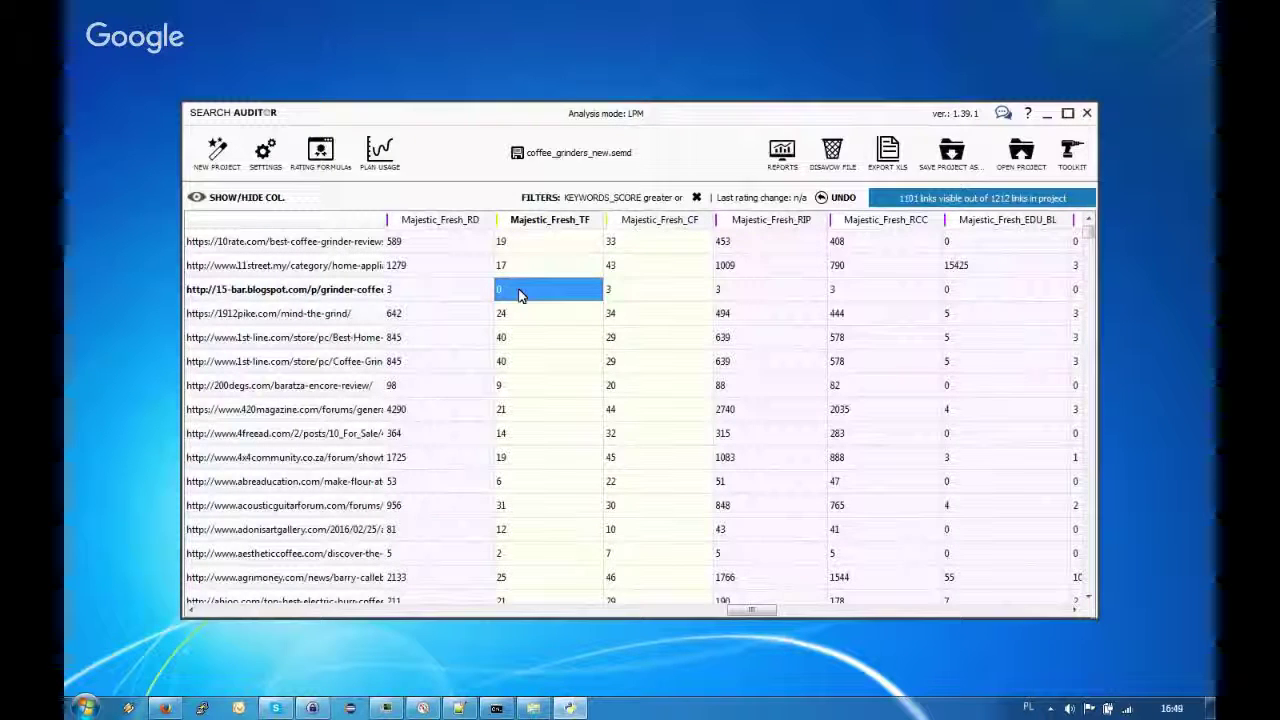
Filter the links to those with Majestic_Fresh_TF greater or equal to 10
click(537, 230)
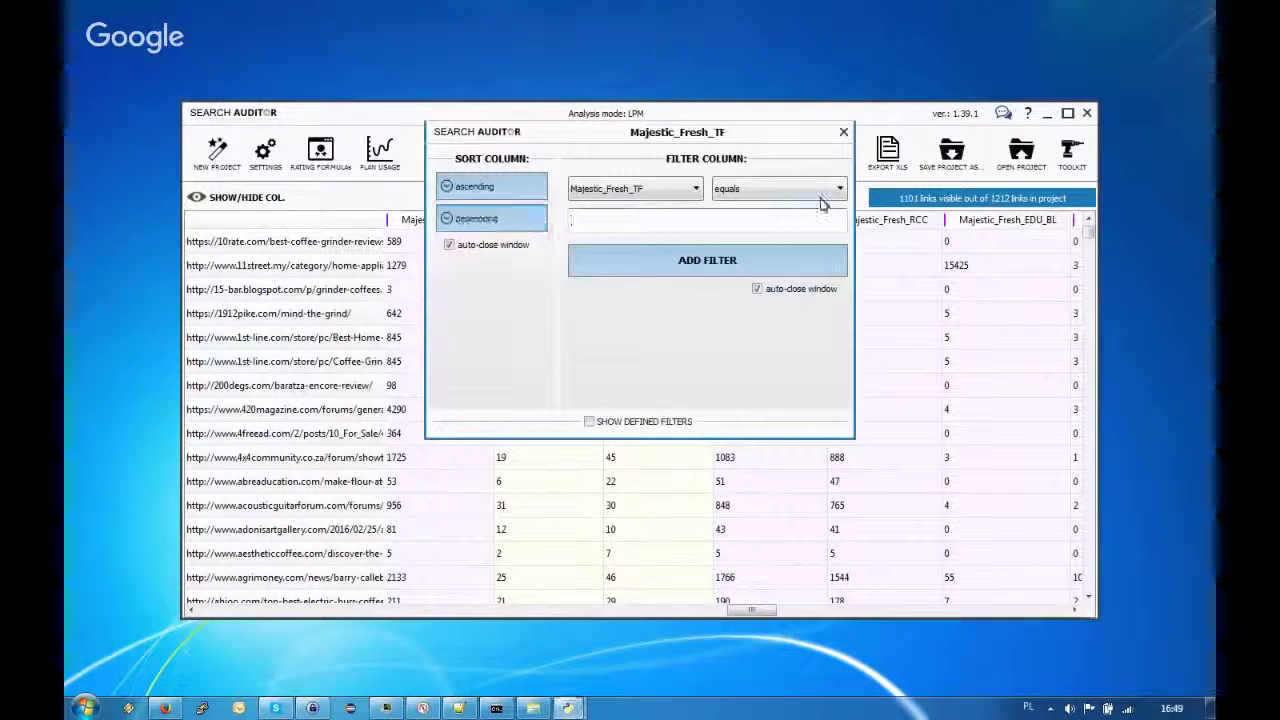
click(838, 188)
click(784, 238)
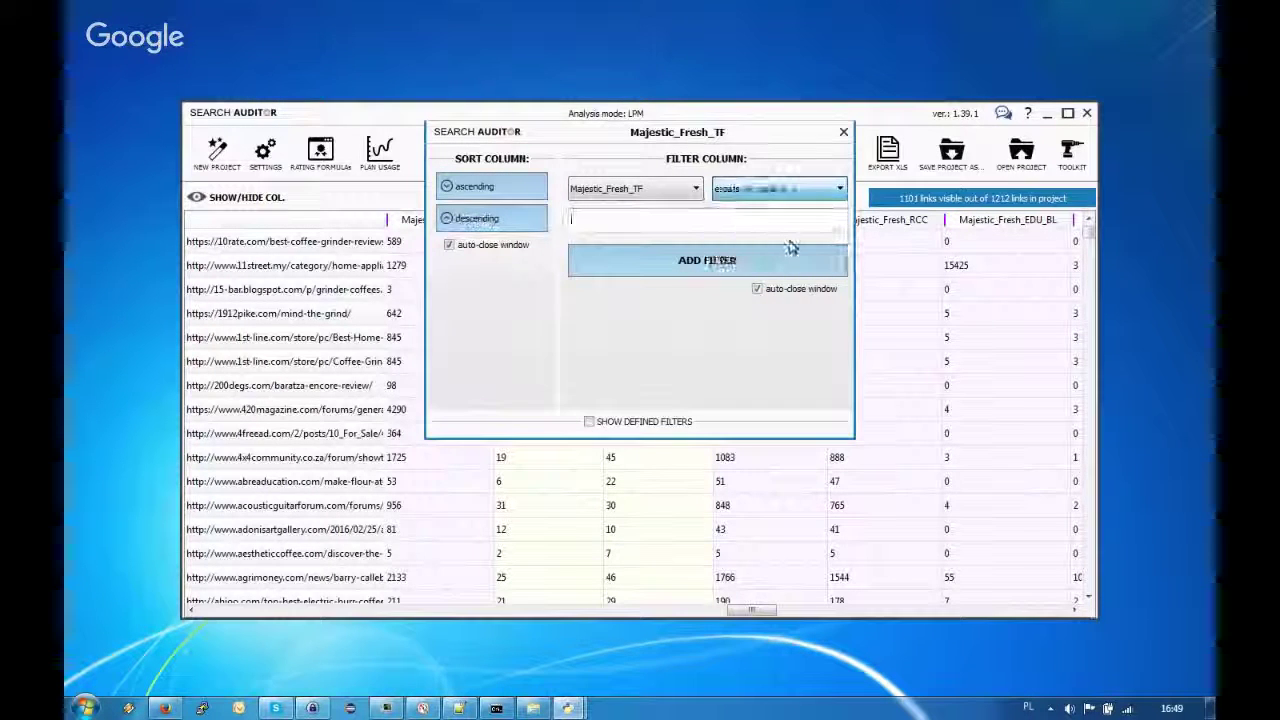
click(696, 223)
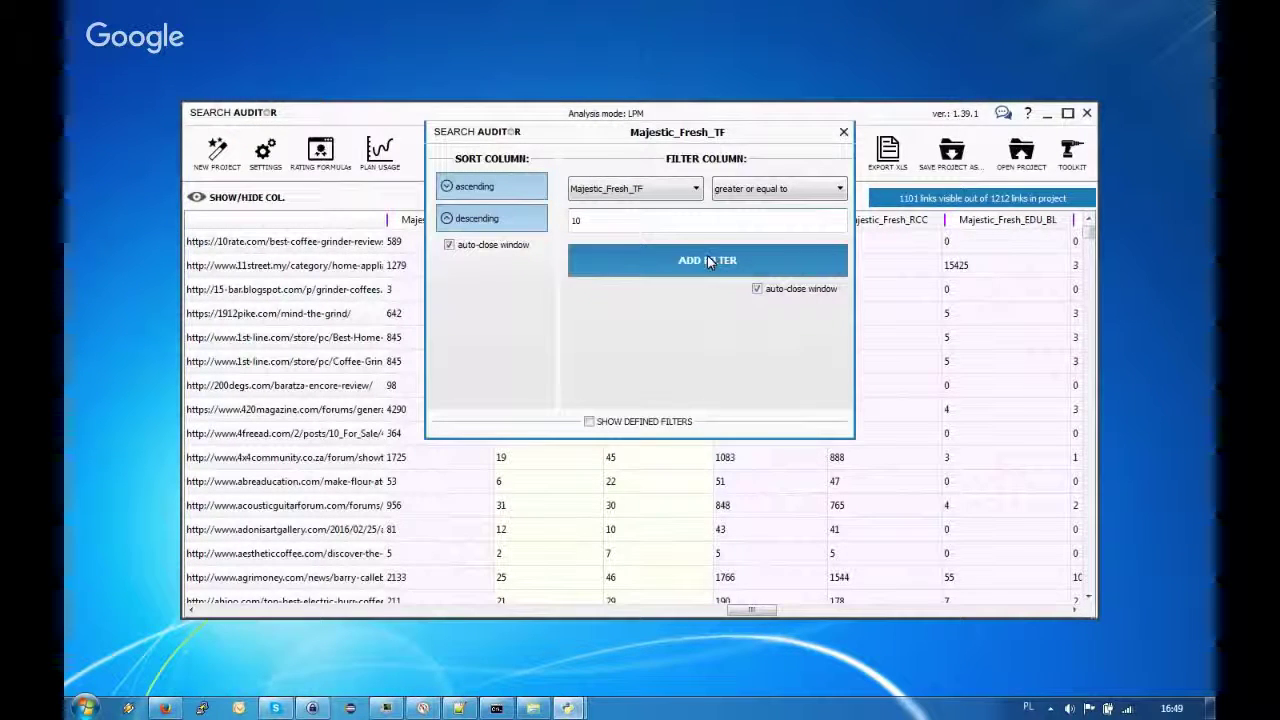
click(707, 260)
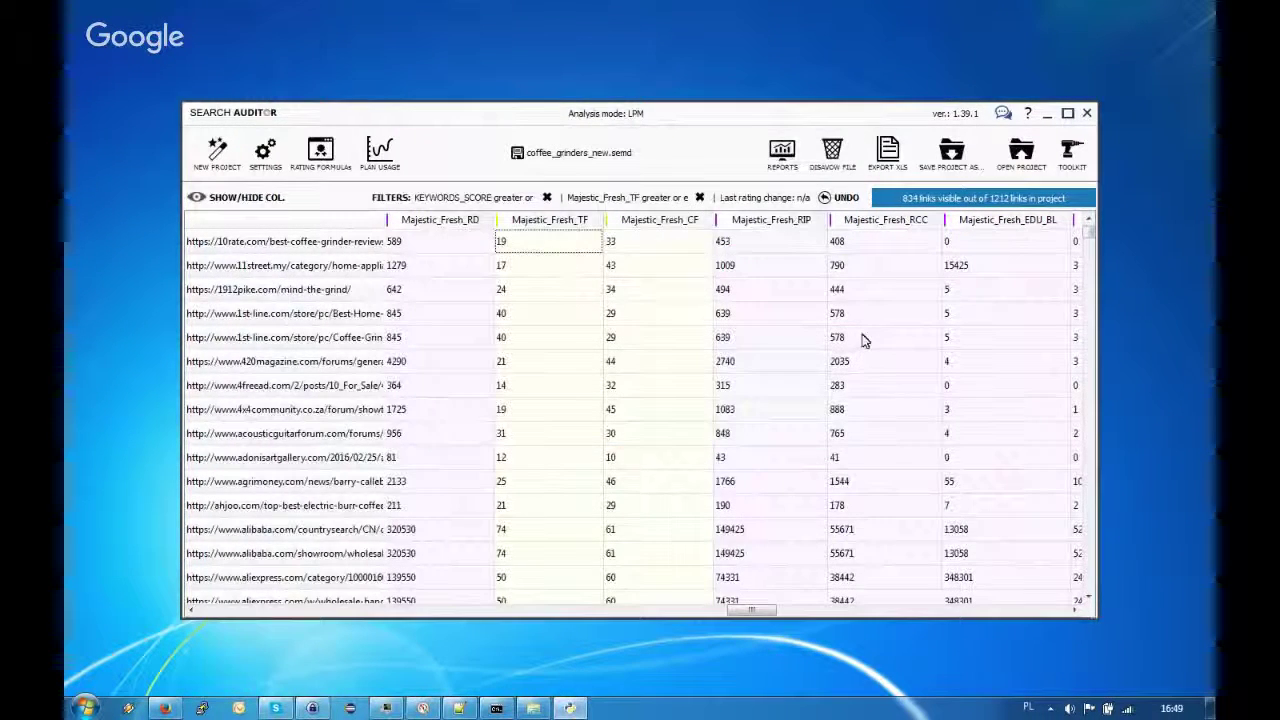
Examine the Majestic columns of the 1st-line.com Coffee Grinders row, from Majestic_Fresh_BL through to Majestic_Fresh_Topical_TF
click(662, 338)
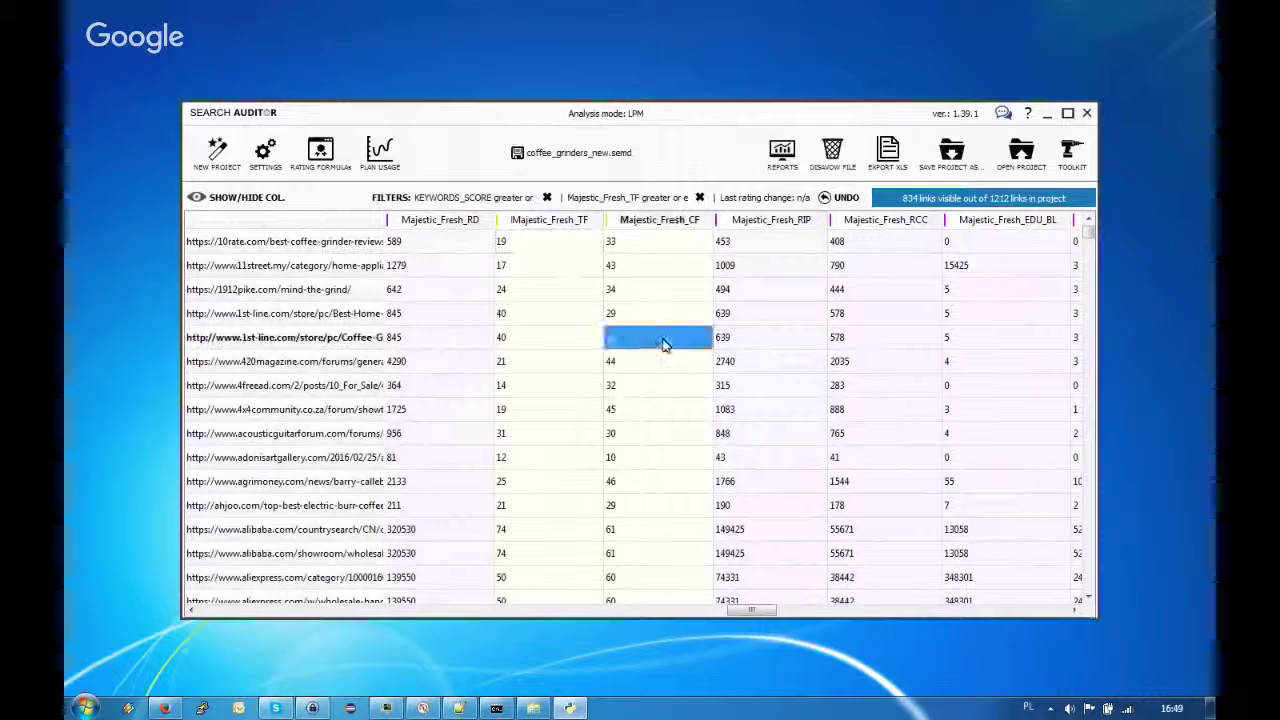
key(Left)
key(Left)
key(Left)
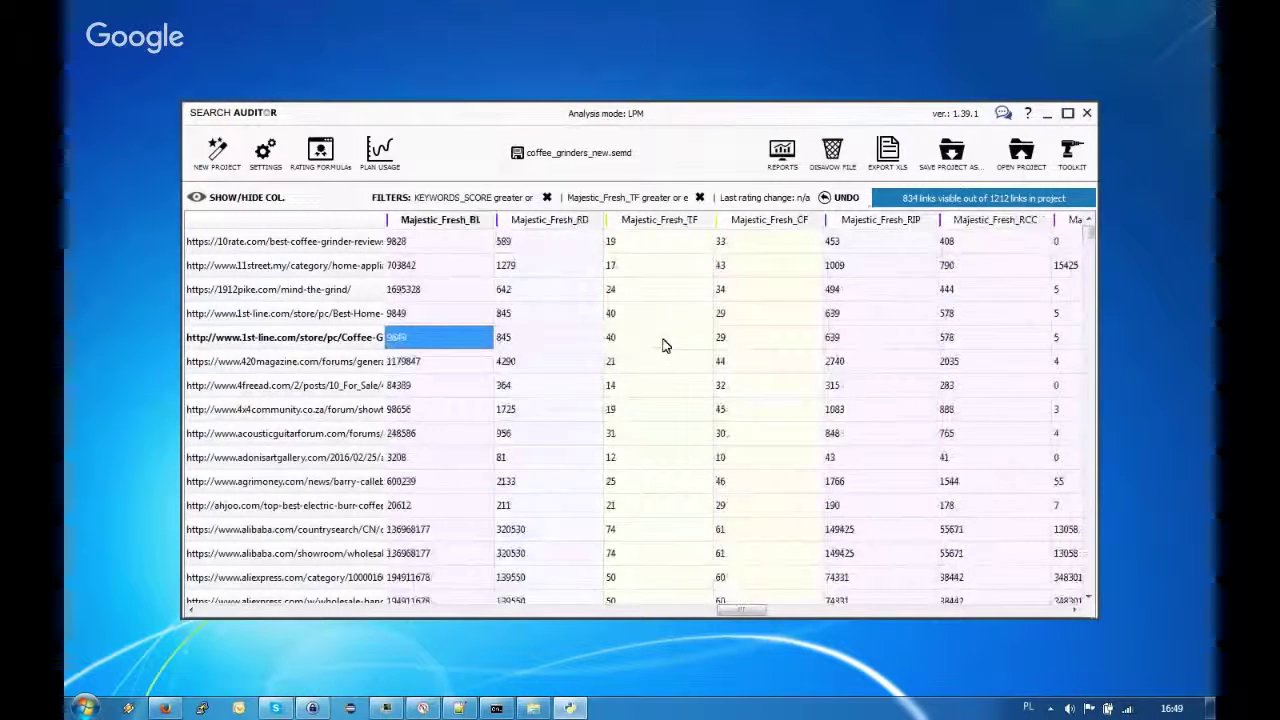
key(Left)
key(Right)
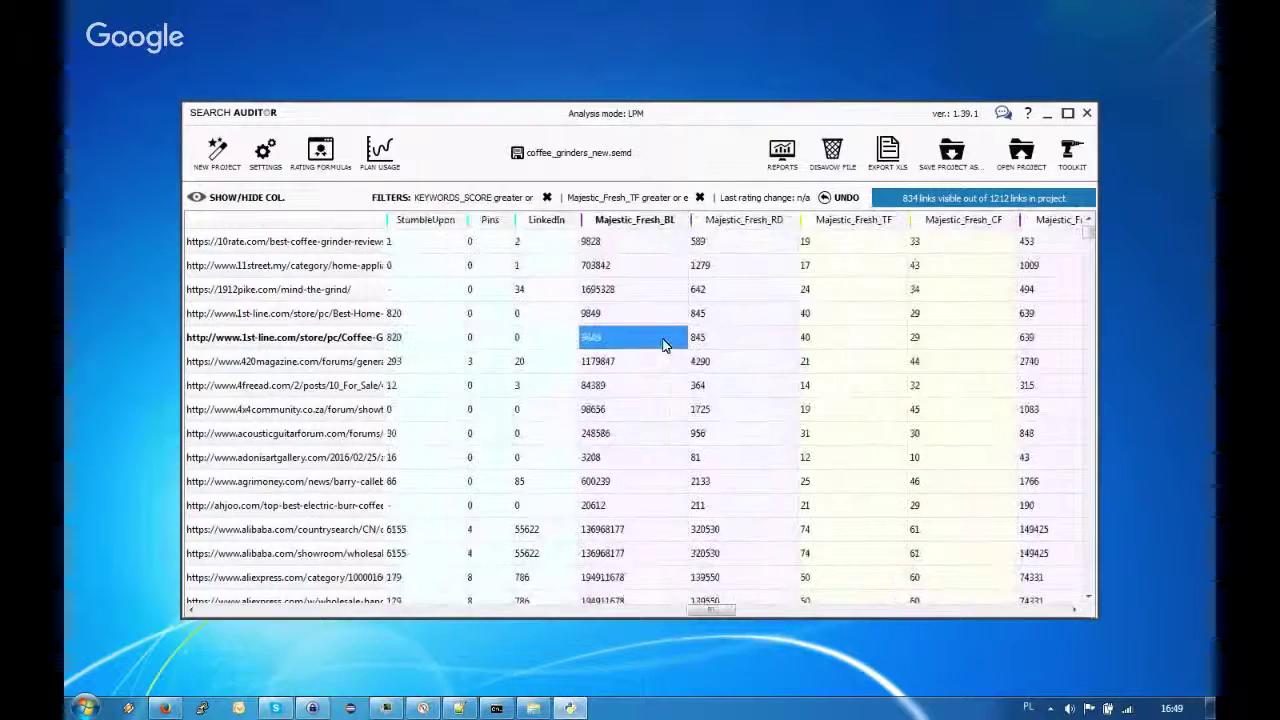
key(Right)
key(Right)
key(Right)
key(Right)
key(Right)
key(Right)
key(Right)
key(Right)
key(Right)
key(Right)
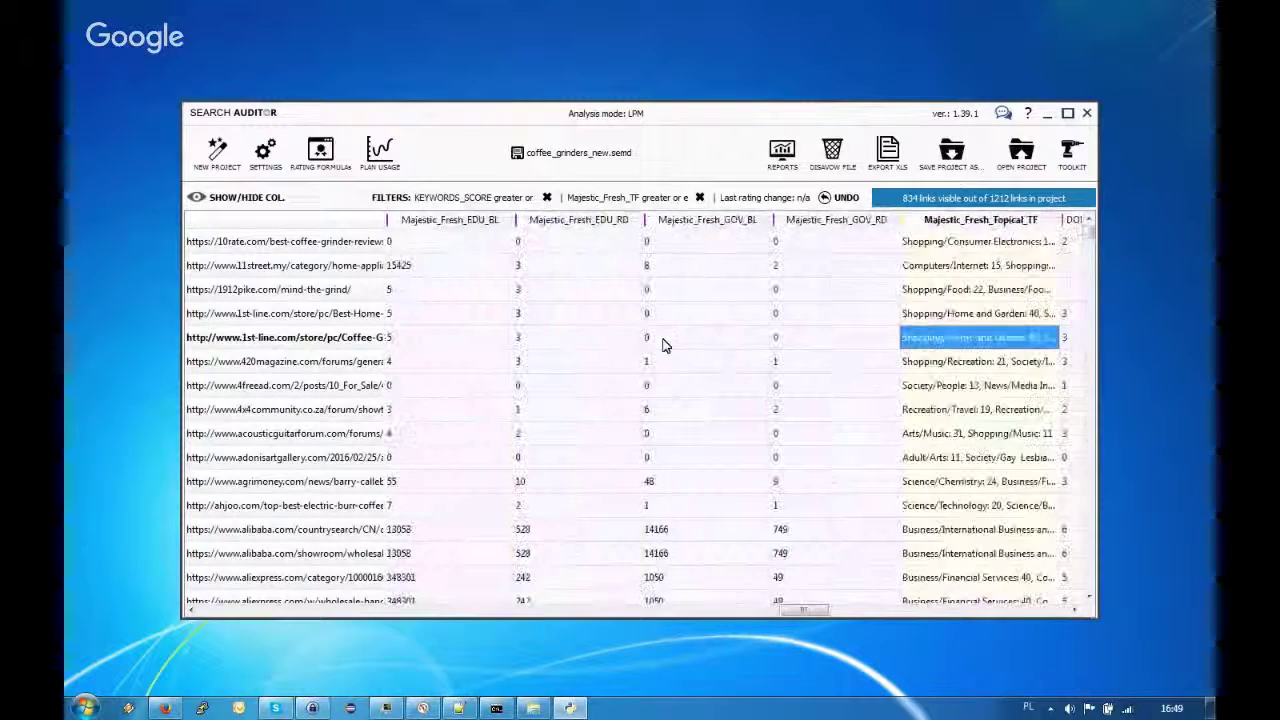
In the Majestic_Fresh_Topical_TF column filter, reverse all topics to NO, then set Home, Home/Cooking and Home/Family to YES
click(960, 226)
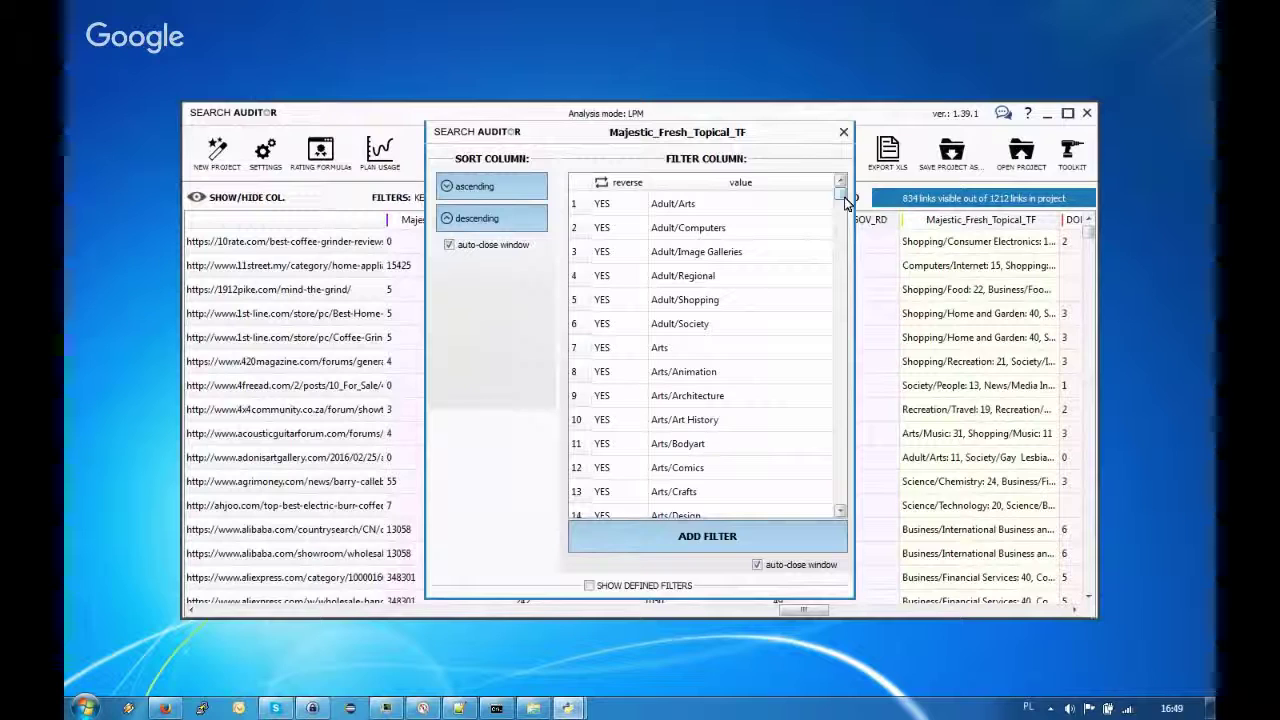
click(645, 188)
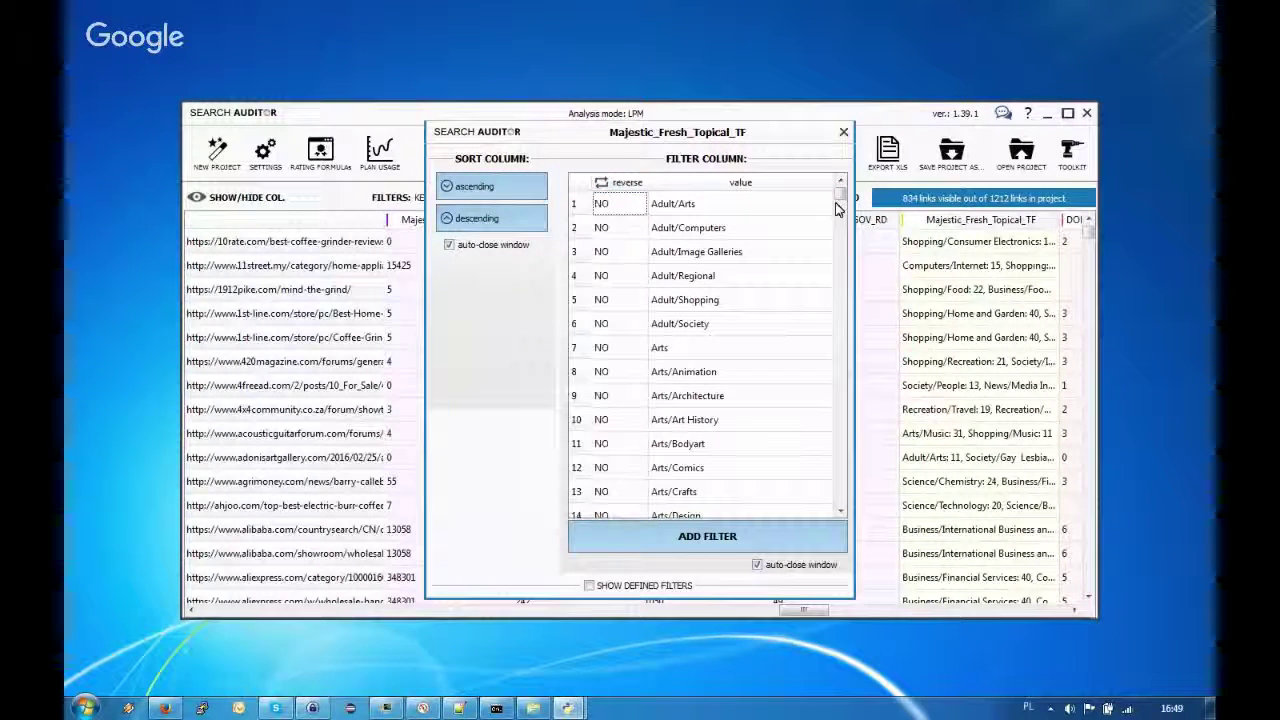
drag(838, 196, 838, 353)
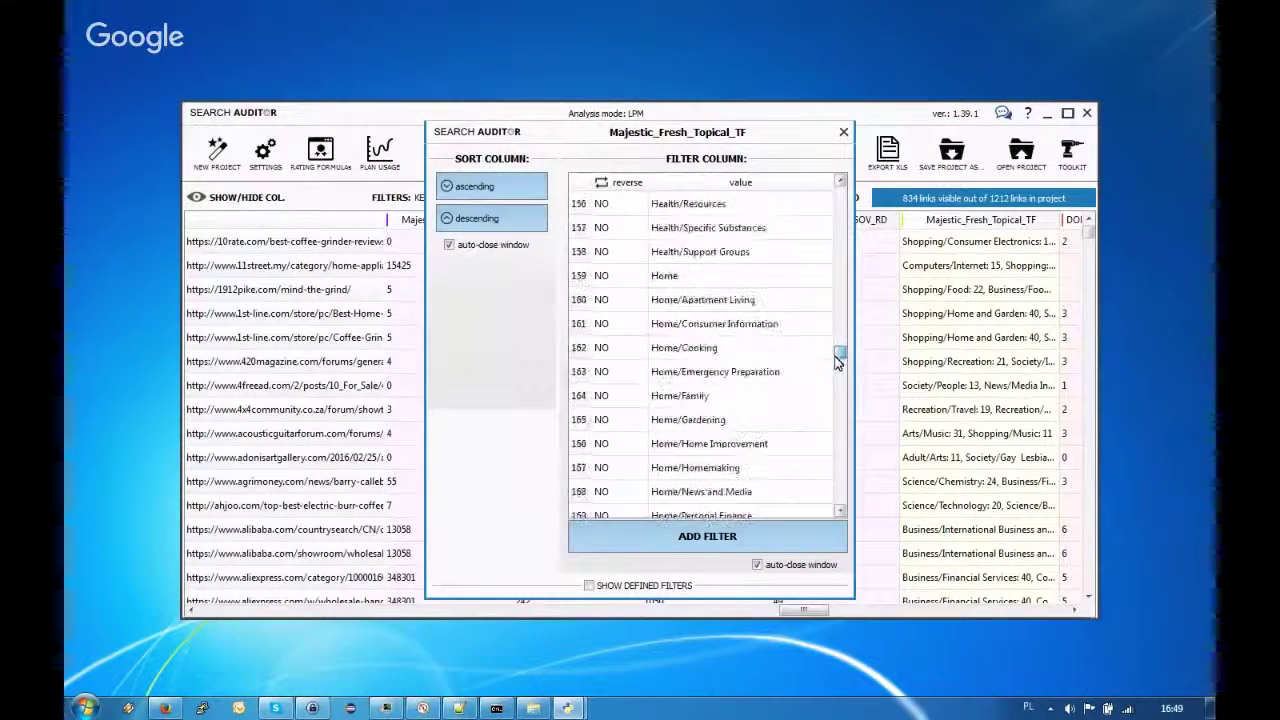
click(612, 276)
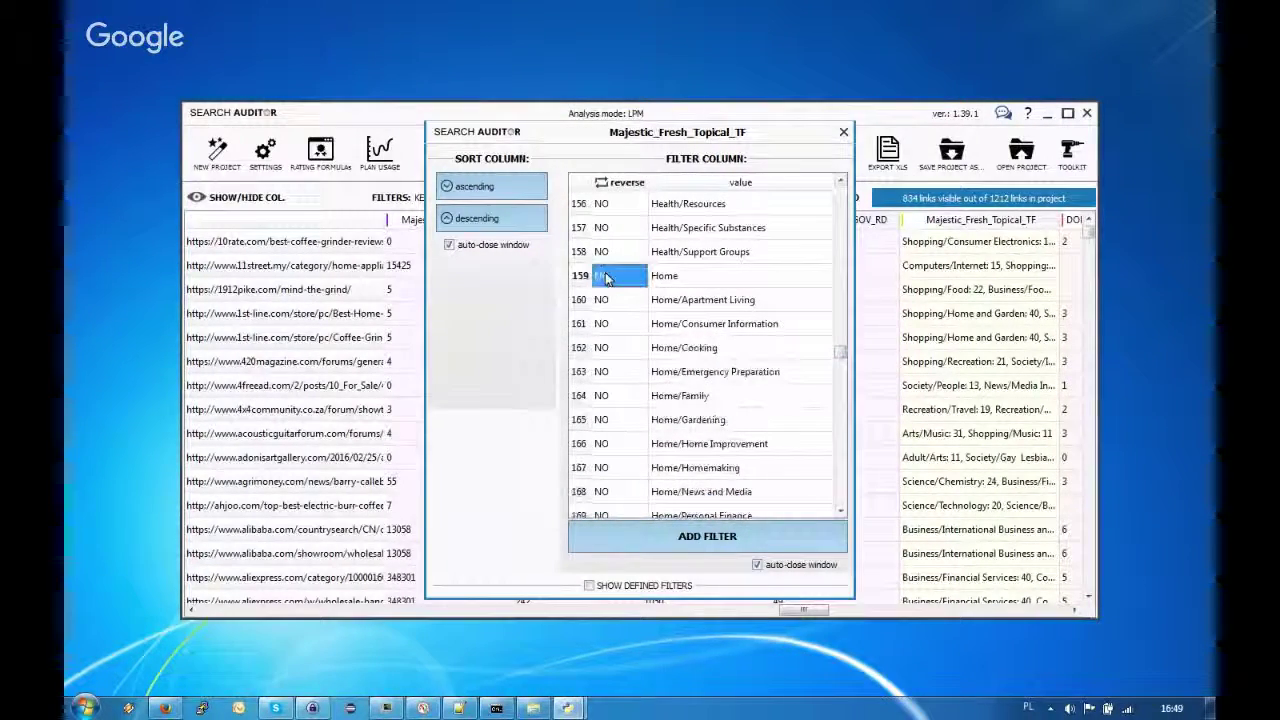
click(616, 352)
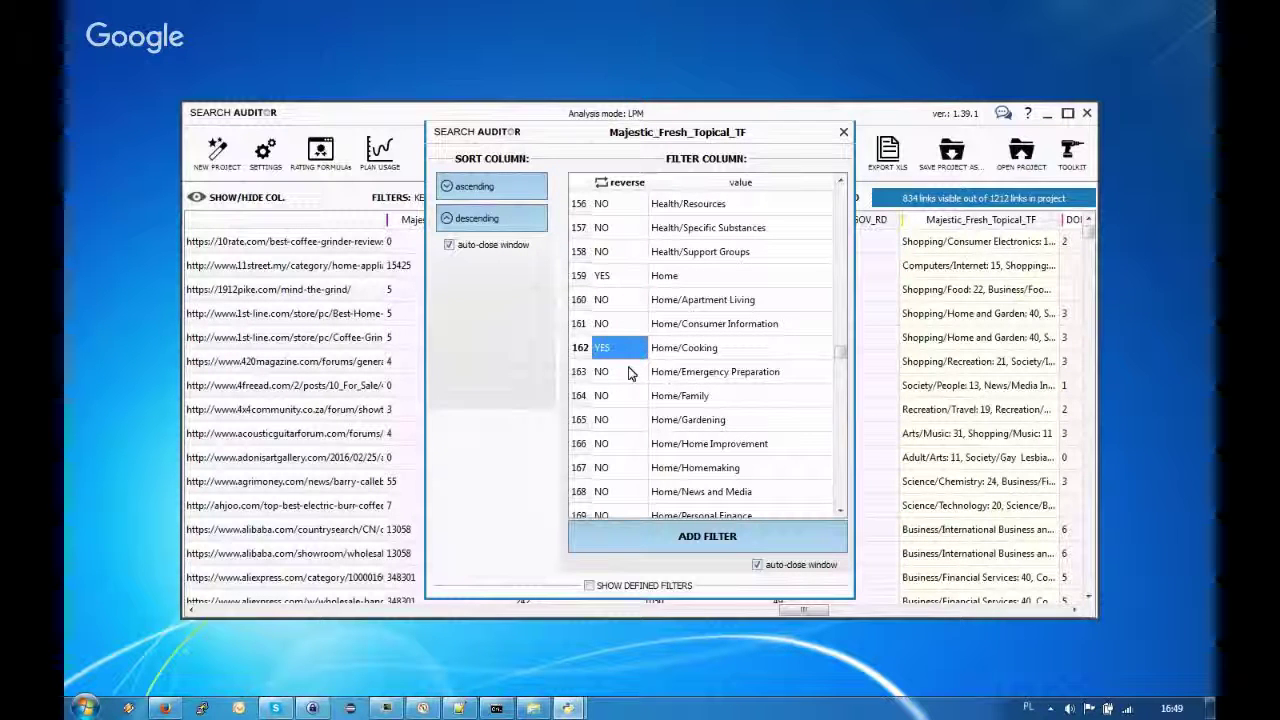
click(614, 396)
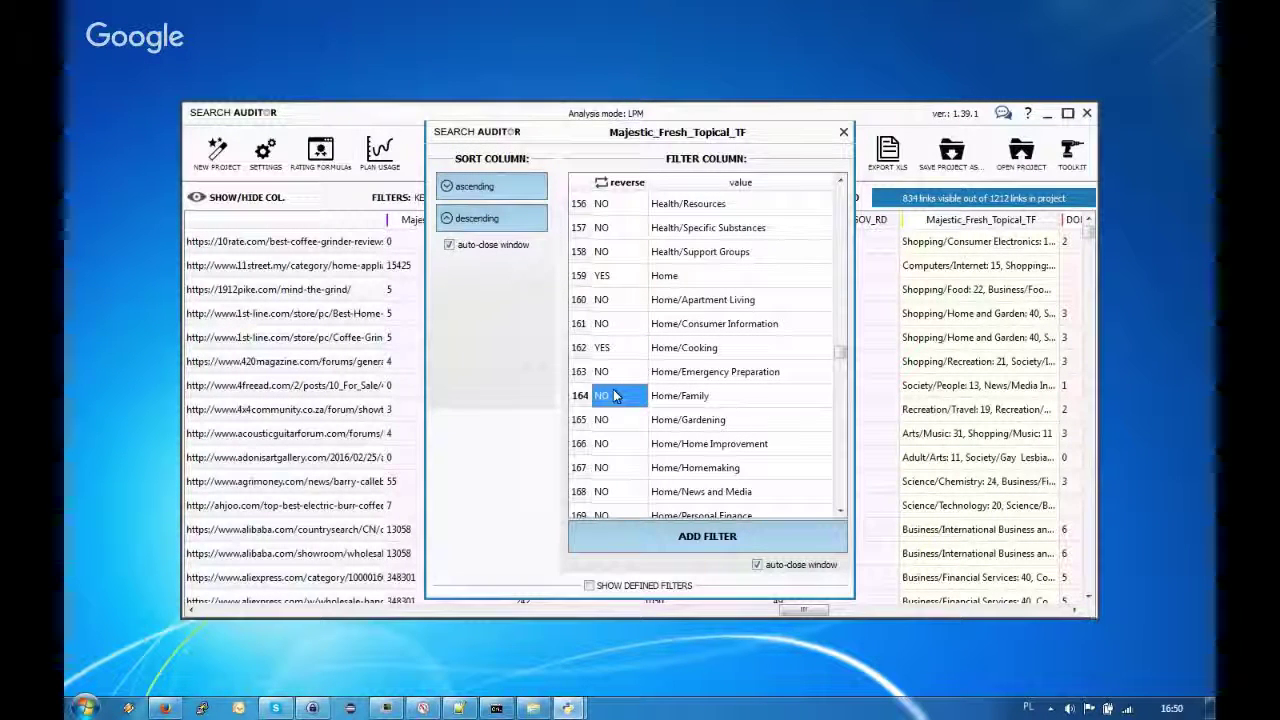
Include the Shopping, Shopping/Consumer Electronics and Shopping/Food topics in the Topical TF filter
click(841, 511)
click(841, 512)
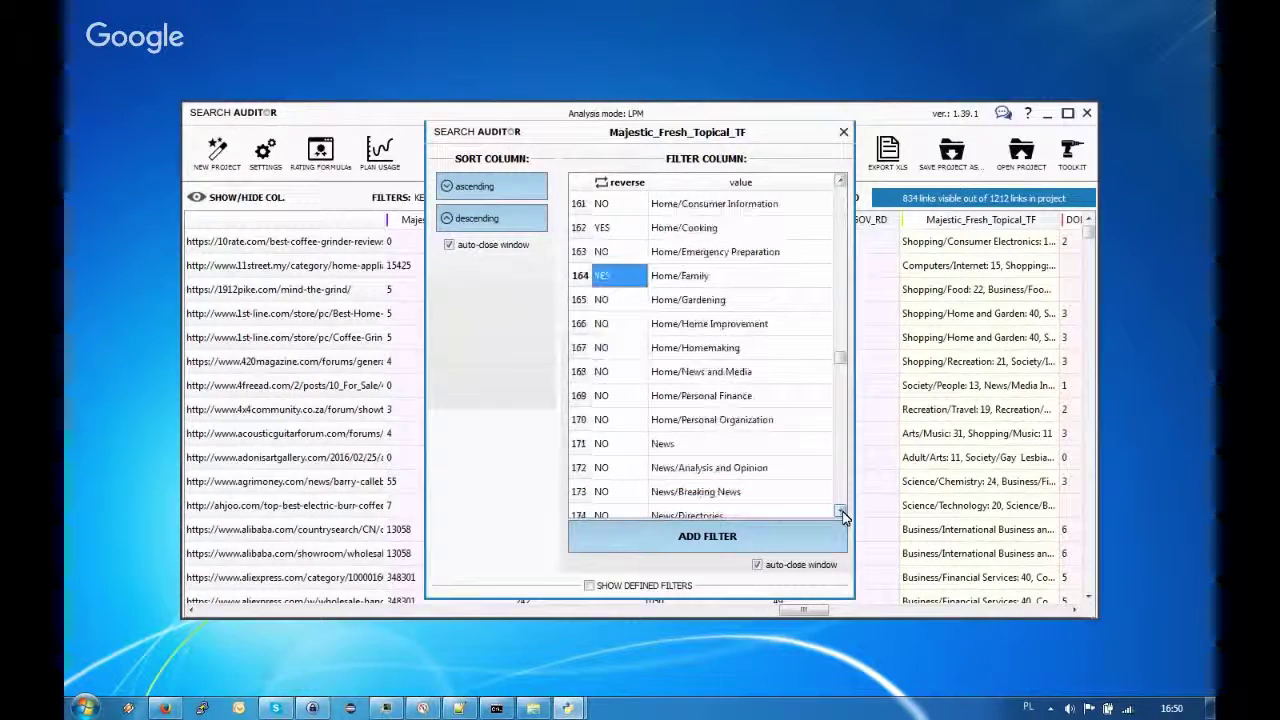
scroll(840, 360, down, 1)
drag(840, 360, 828, 428)
click(606, 228)
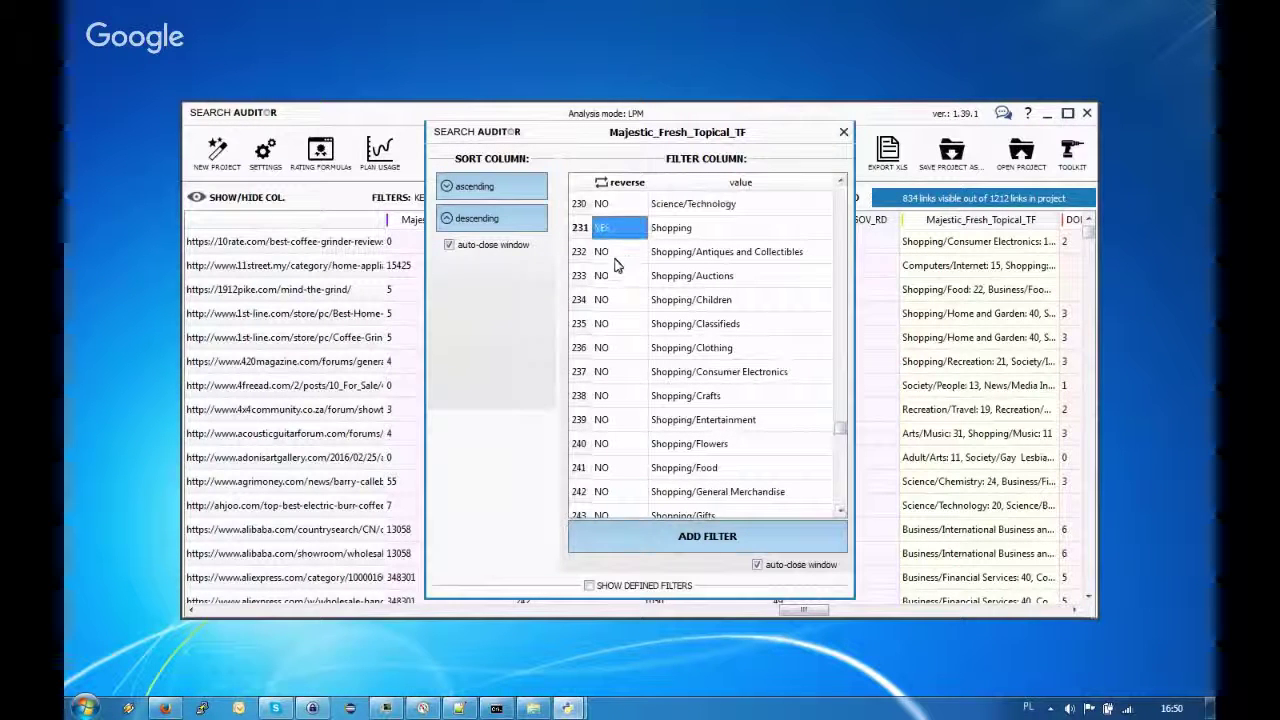
click(604, 372)
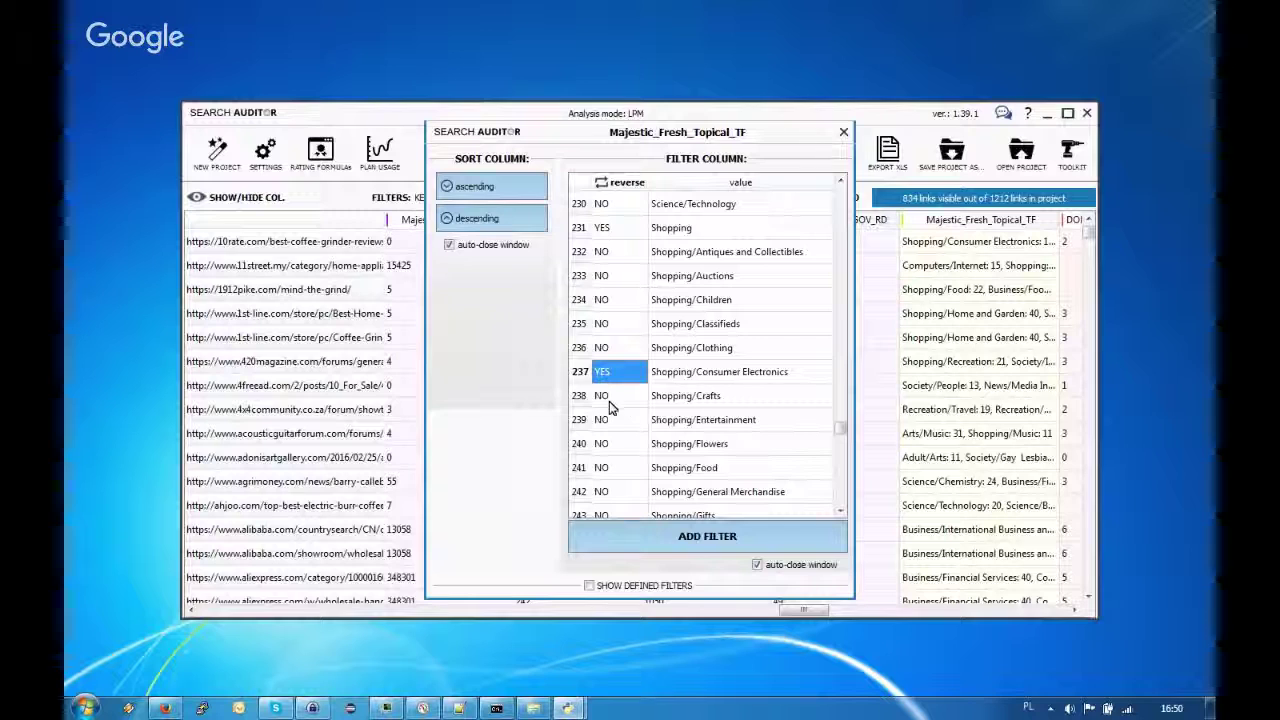
click(604, 468)
Include the Shopping/Gifts, Shopping/Health and Shopping/Home and Garden topics and add the Topical TF filter to the project
scroll(835, 513, down, 9)
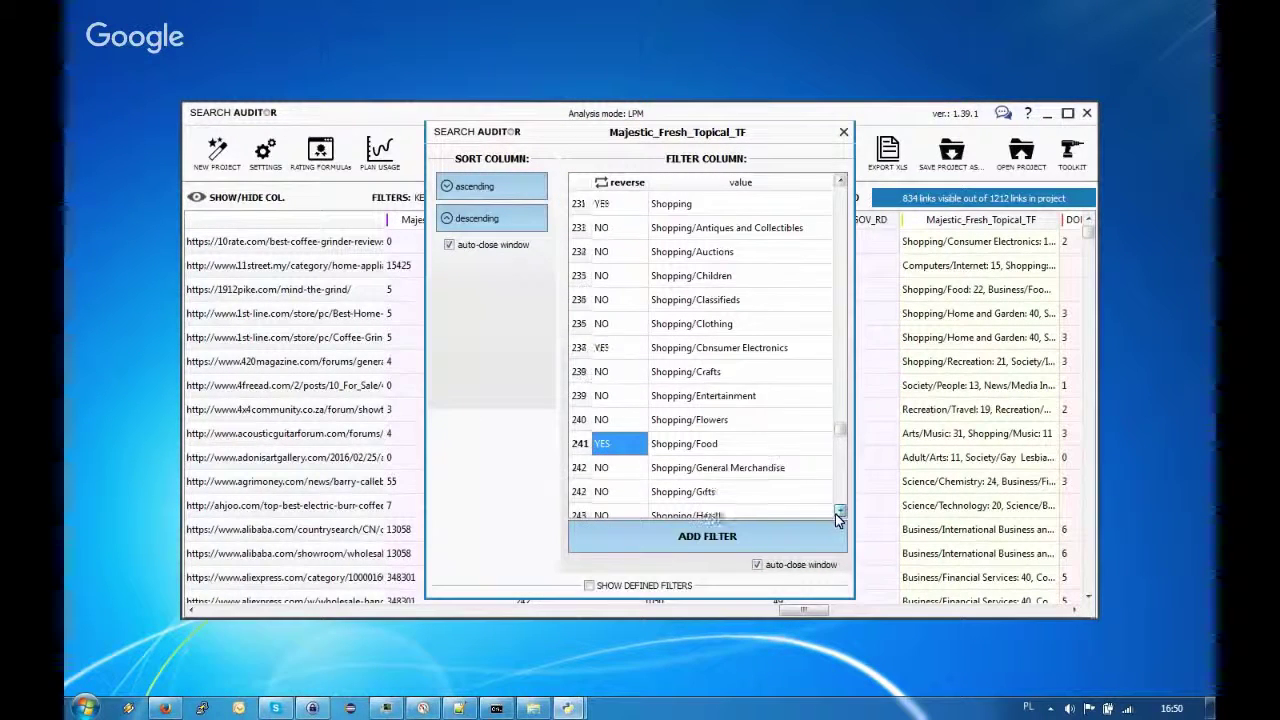
click(615, 299)
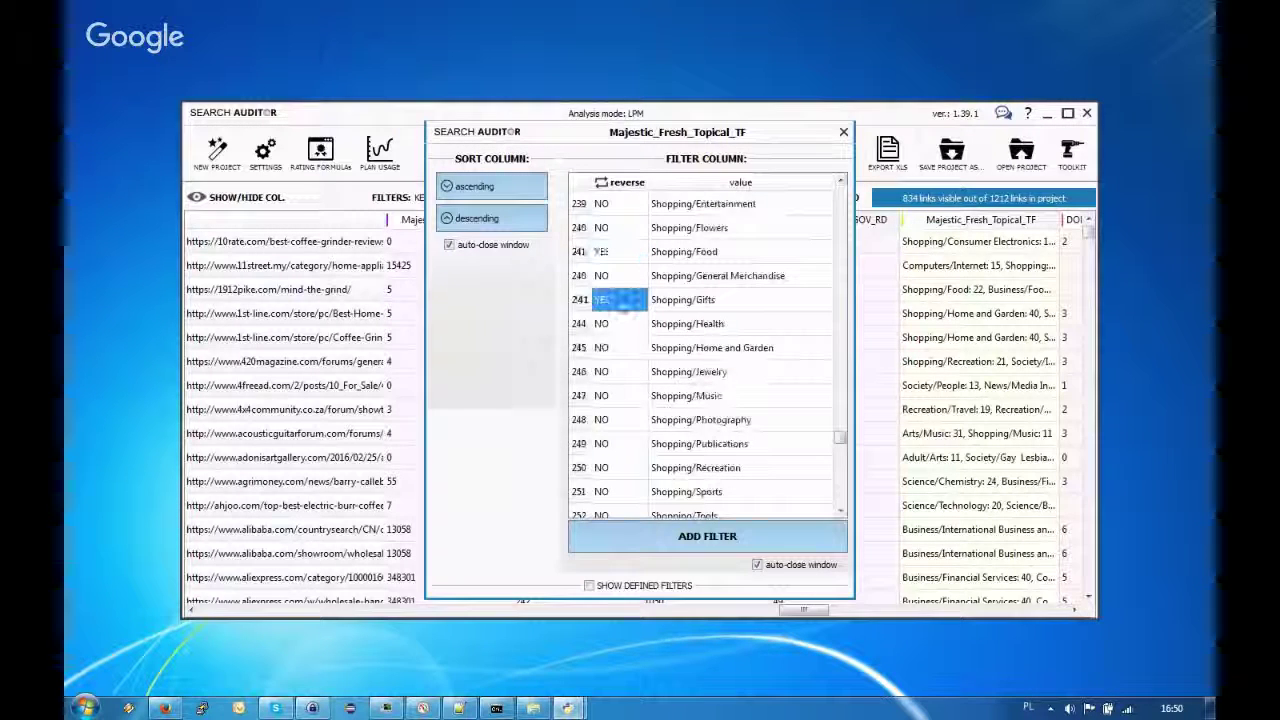
click(630, 325)
click(615, 352)
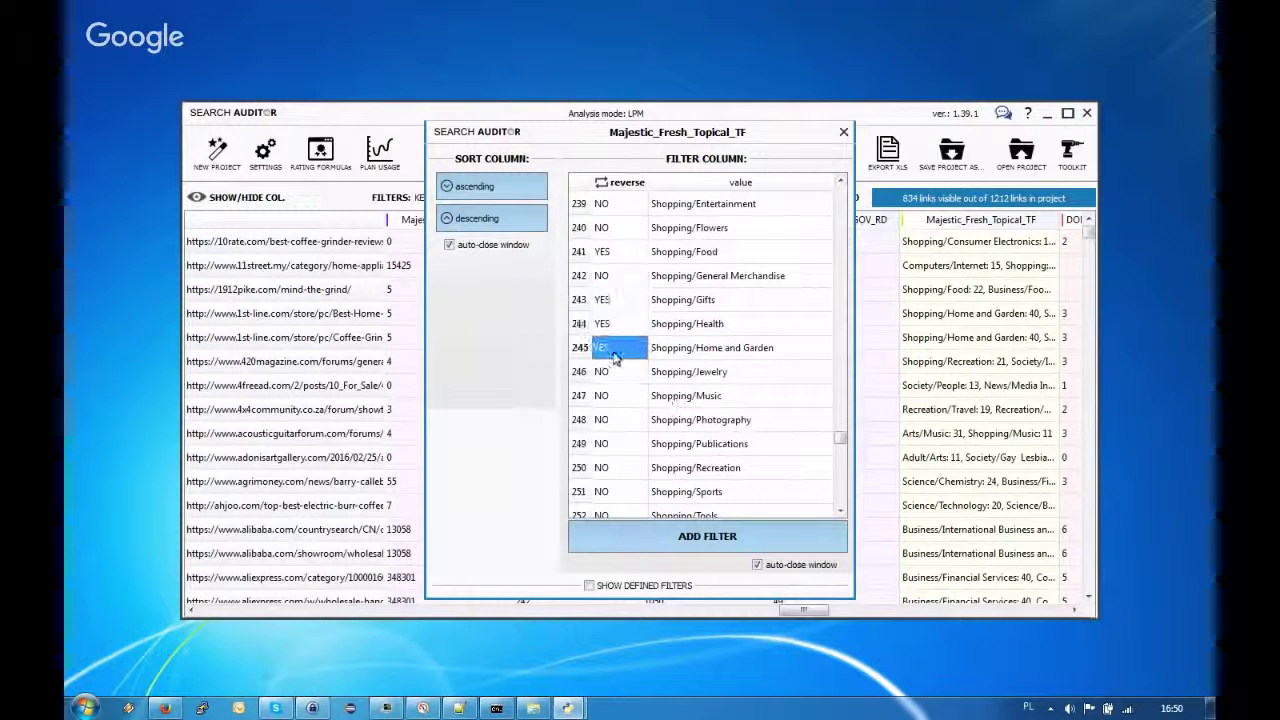
scroll(838, 513, down, 6)
click(838, 513)
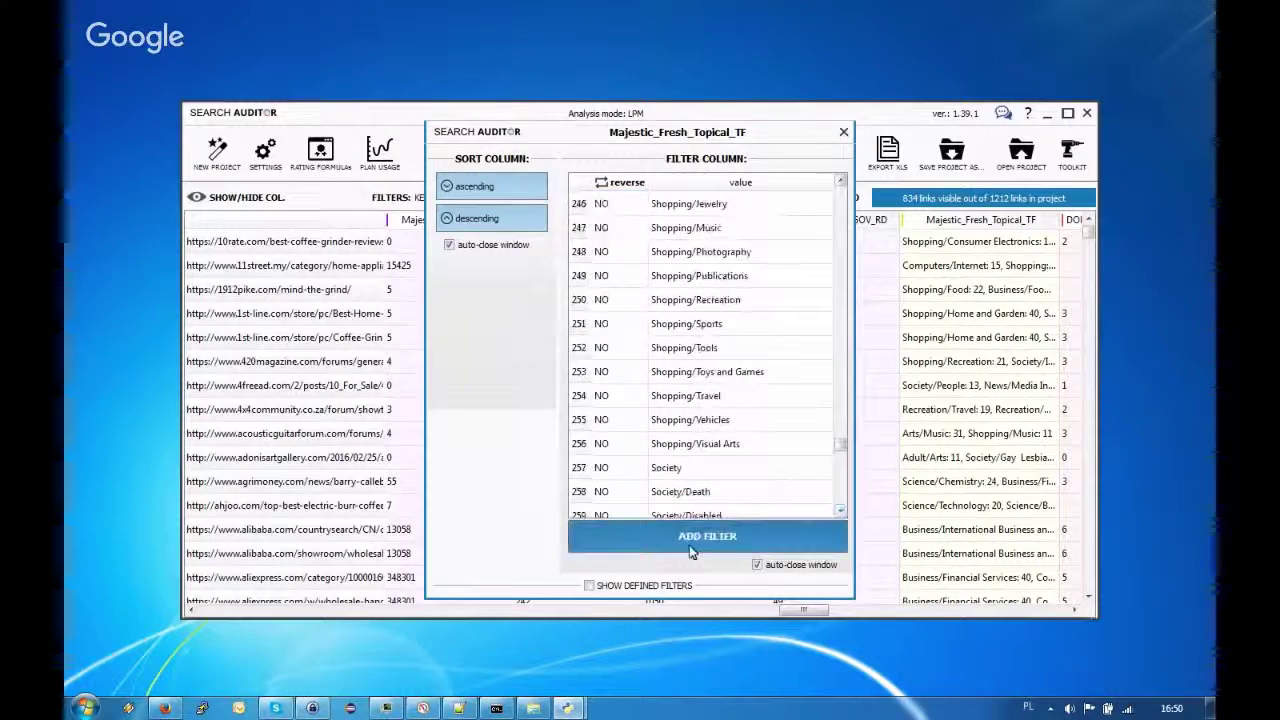
click(692, 540)
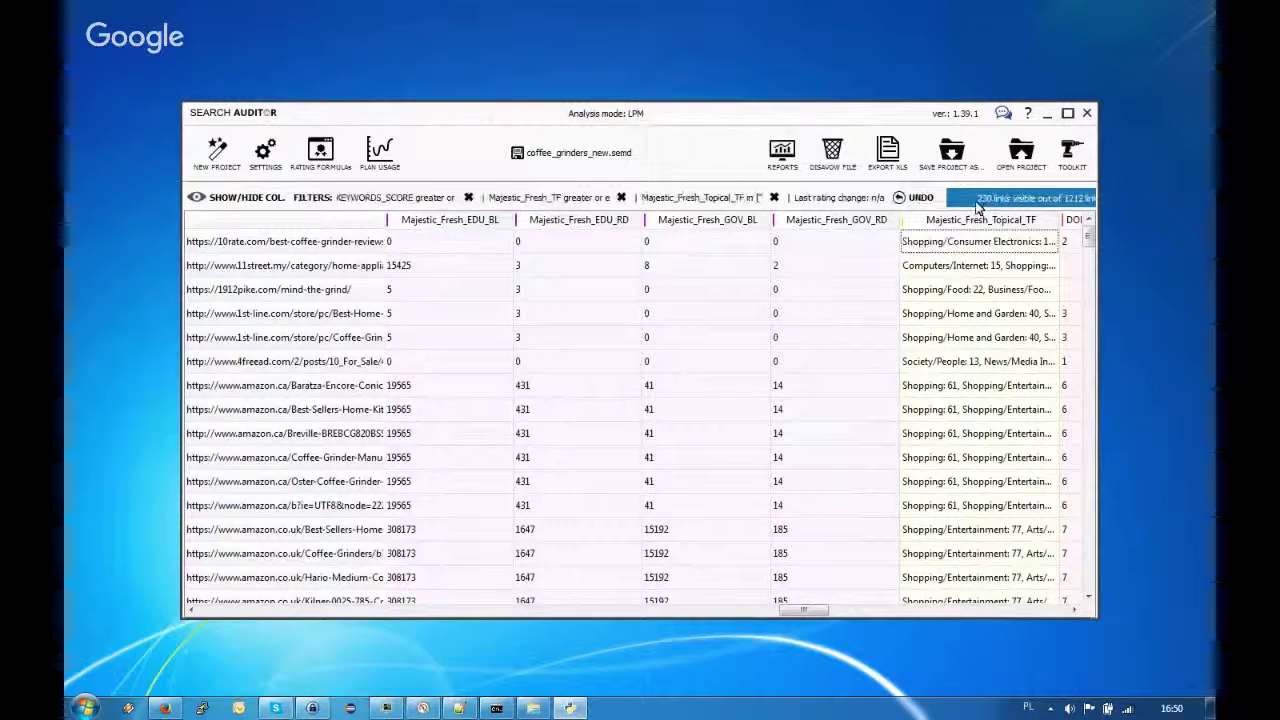
Go back through the 4freead.com row from the Majestic columns to its ENGINE value
click(813, 361)
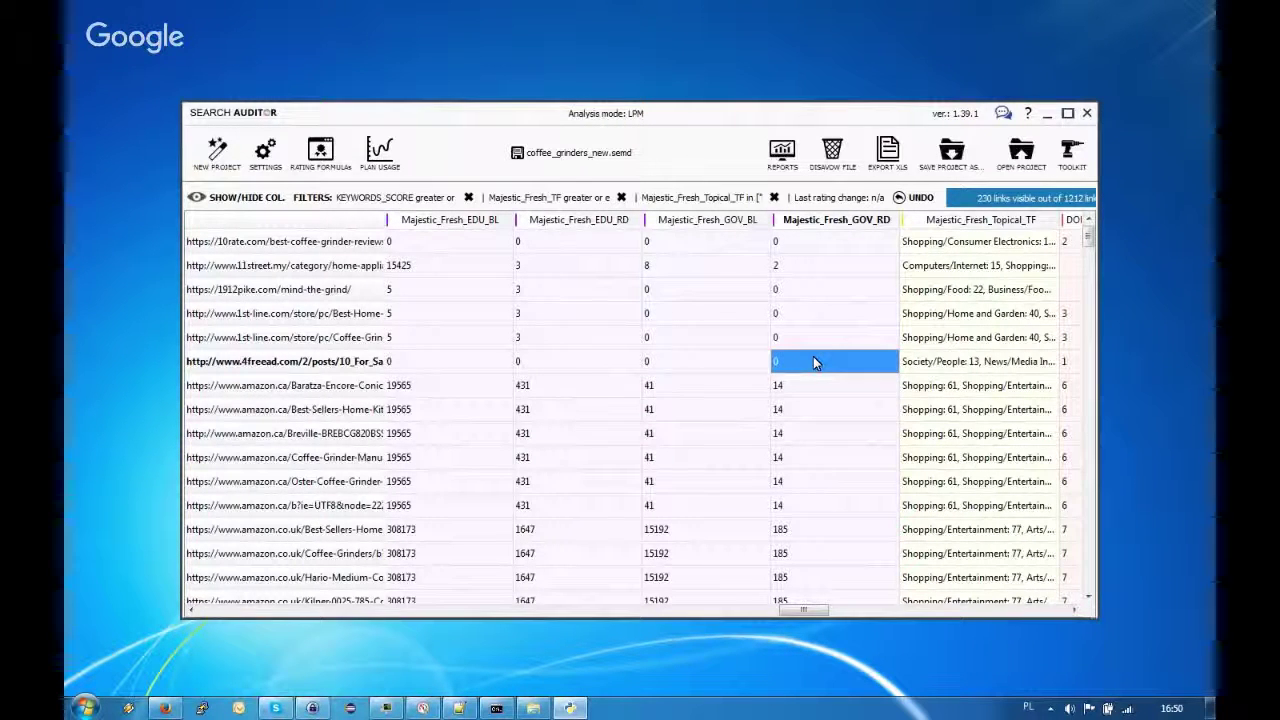
key(Left)
key(Left)
key(Left)
key(Left)
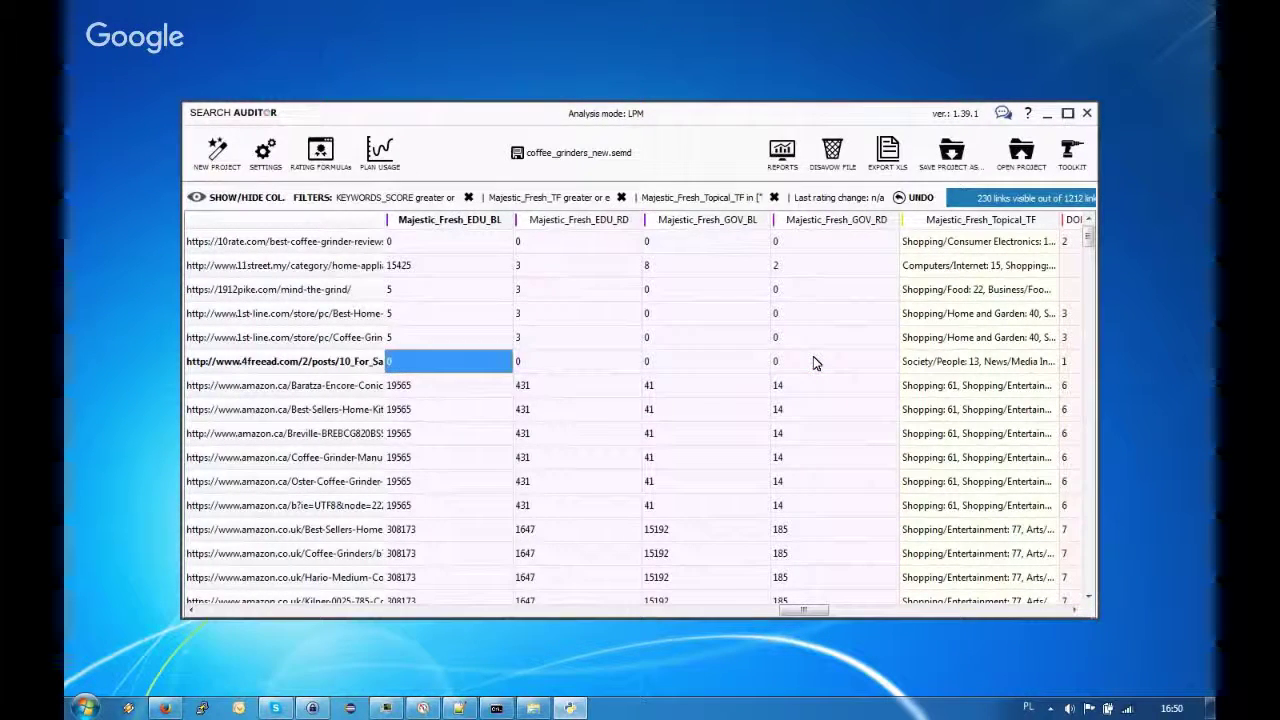
click(814, 360)
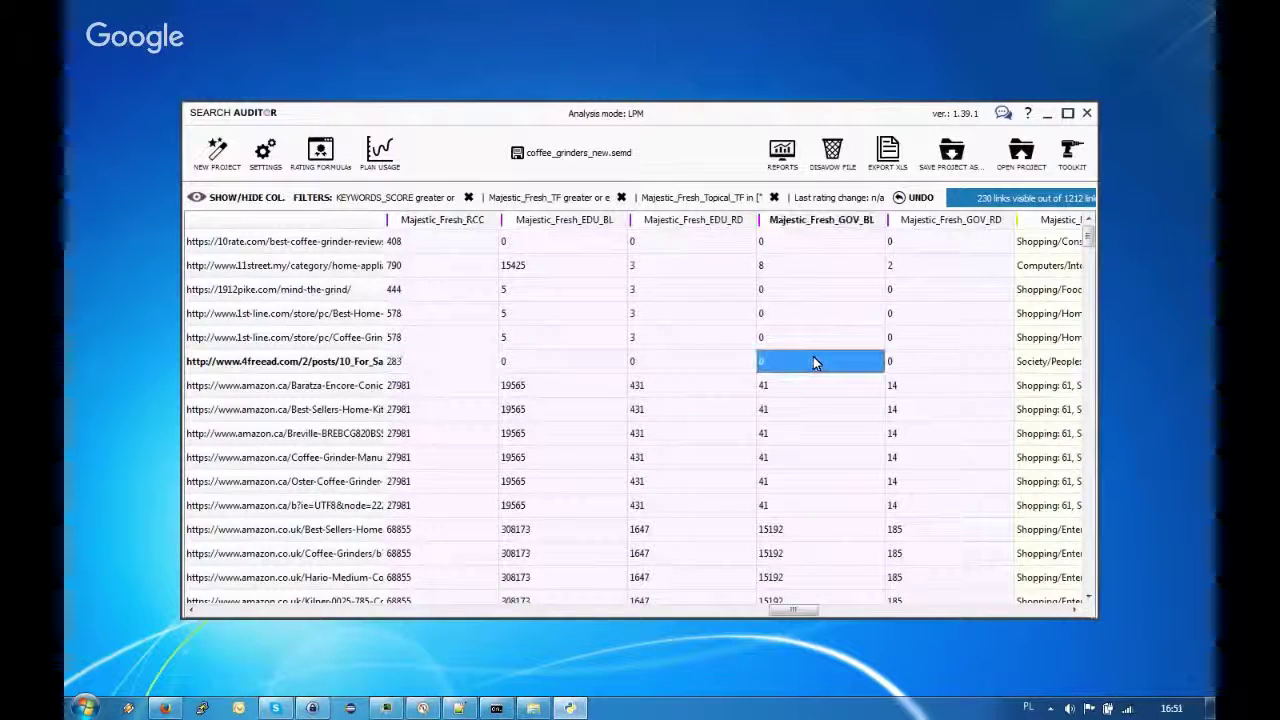
key(Left)
key(Left)
key(Left)
key(Left)
key(Left)
key(Left)
key(Left)
key(Left)
key(Left)
key(Left)
key(Left)
key(Left)
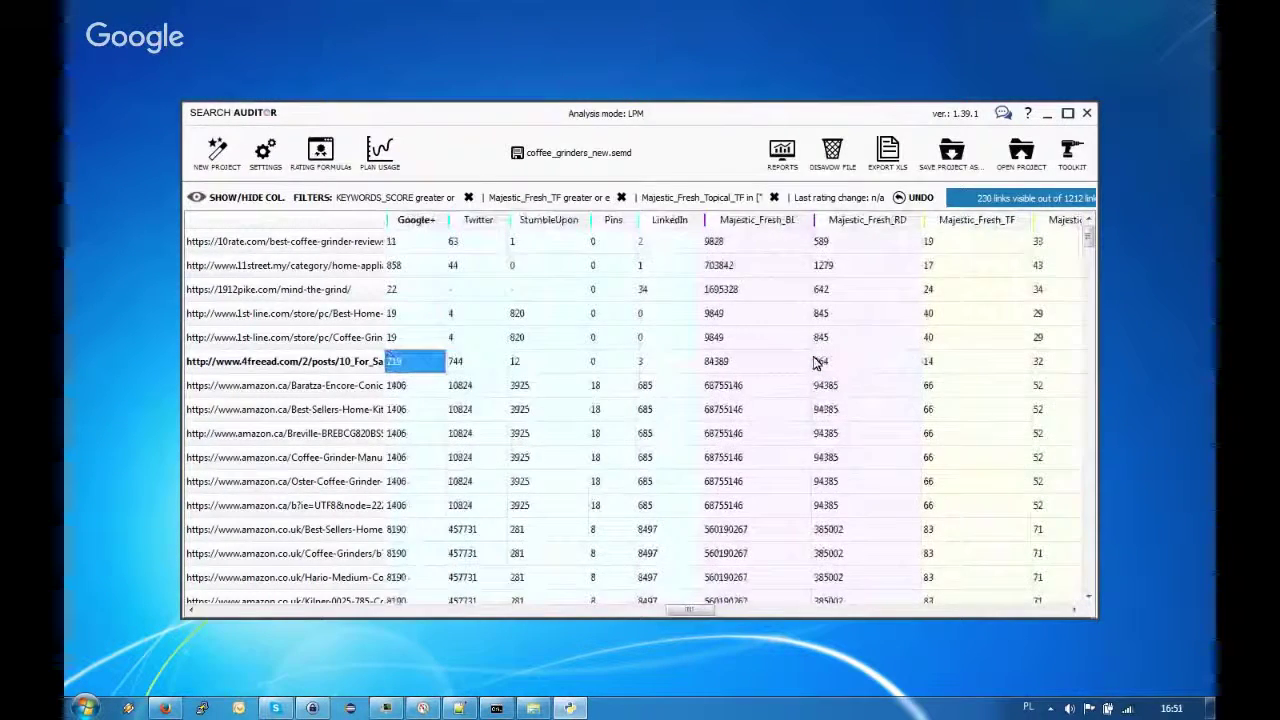
key(Left)
key(Left)
key(Left)
key(Left)
key(Left)
key(Left)
key(Left)
key(Left)
key(Left)
key(Left)
key(Left)
key(Left)
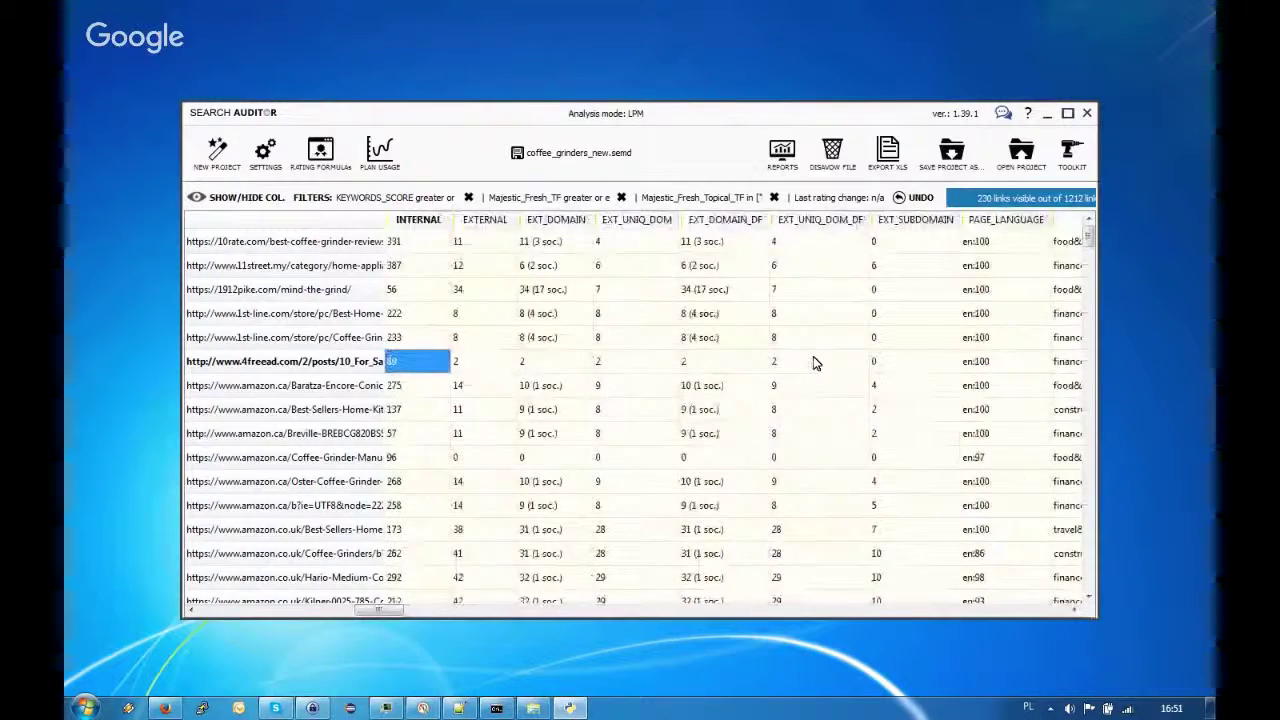
key(Left)
key(Left)
key(Left)
key(Left)
key(Left)
key(Left)
click(813, 363)
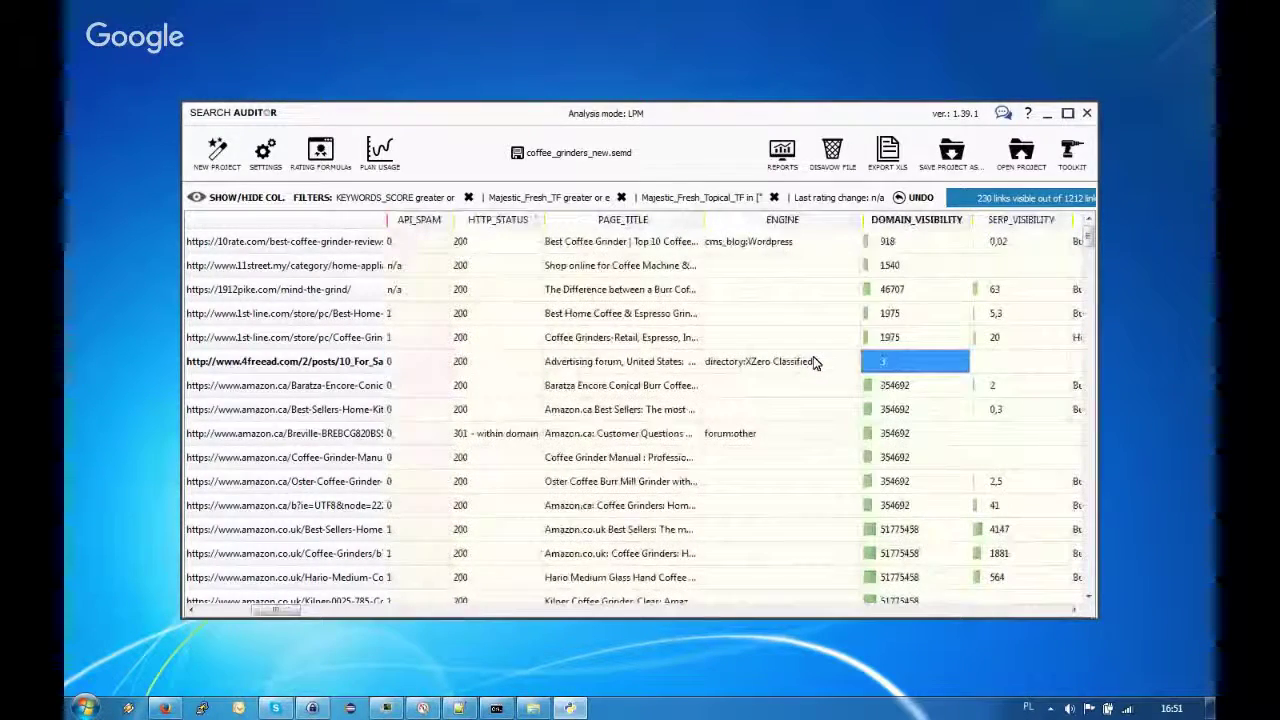
key(Left)
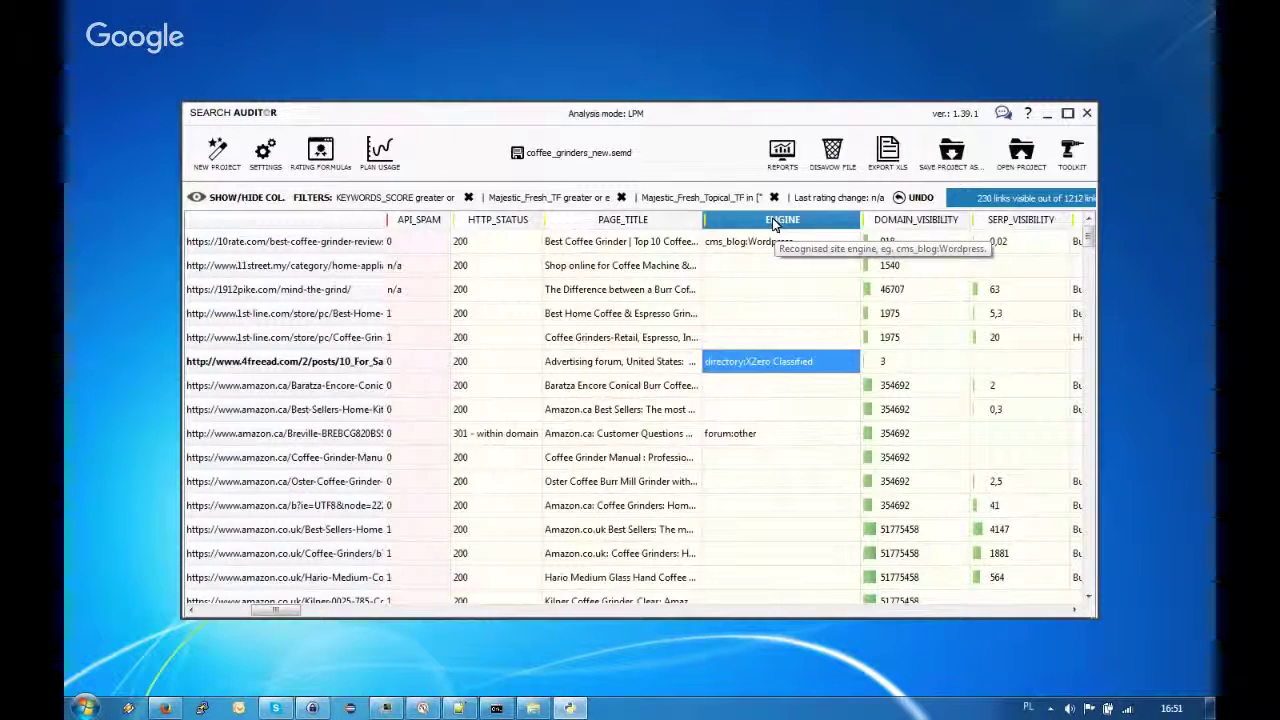
Filter the ENGINE column to only shop engines: BigCommerce, Magento, OpenCart, PrestaShop, Shopify, X-Cart, Zen Cart and other
click(773, 224)
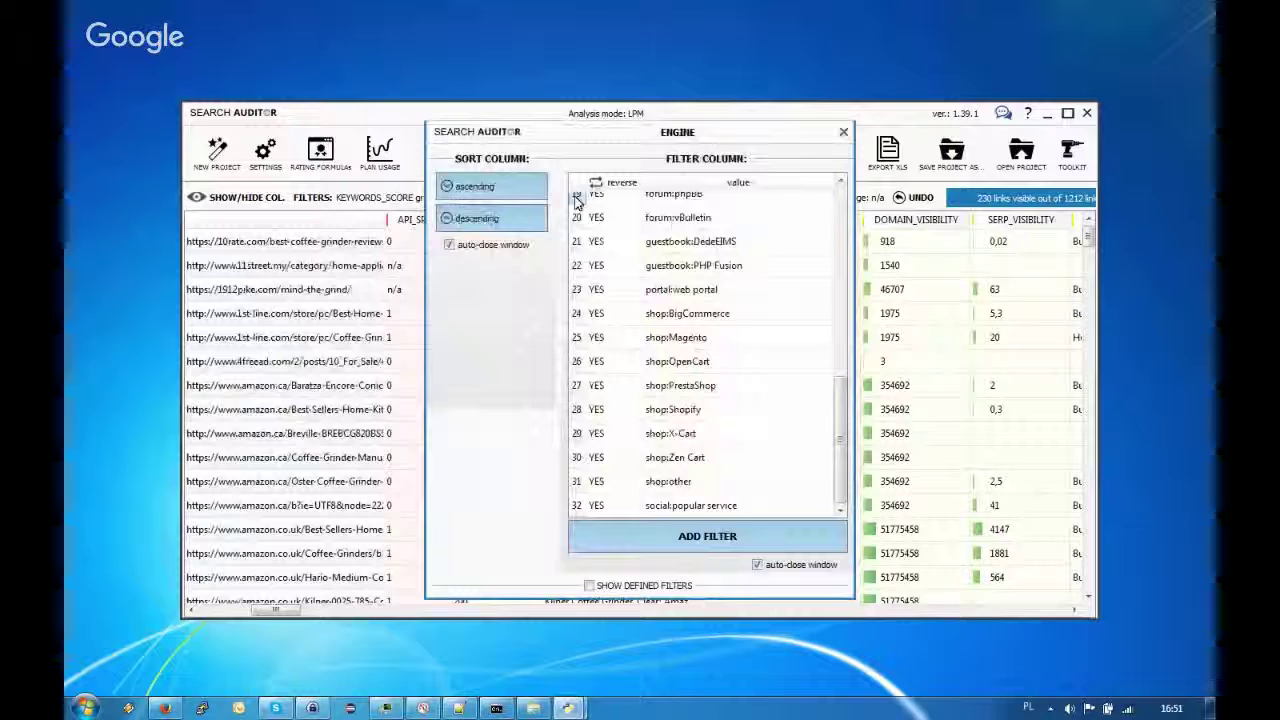
click(598, 345)
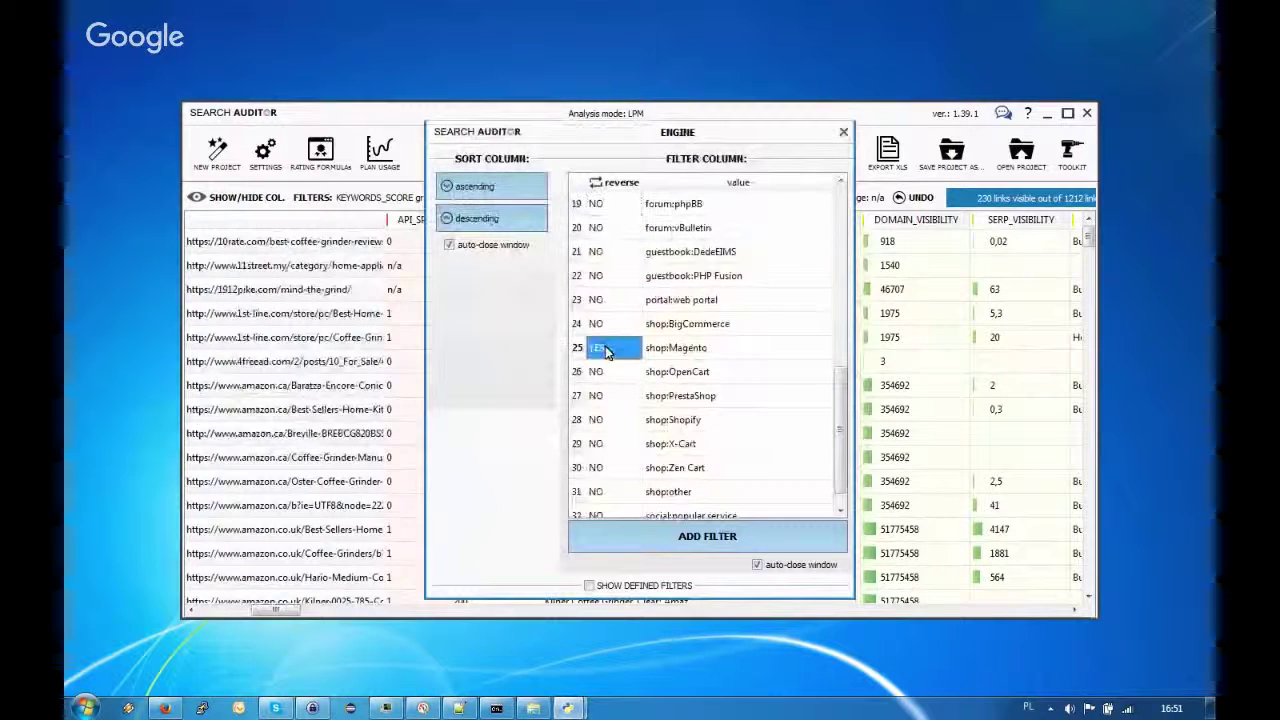
click(600, 371)
click(603, 395)
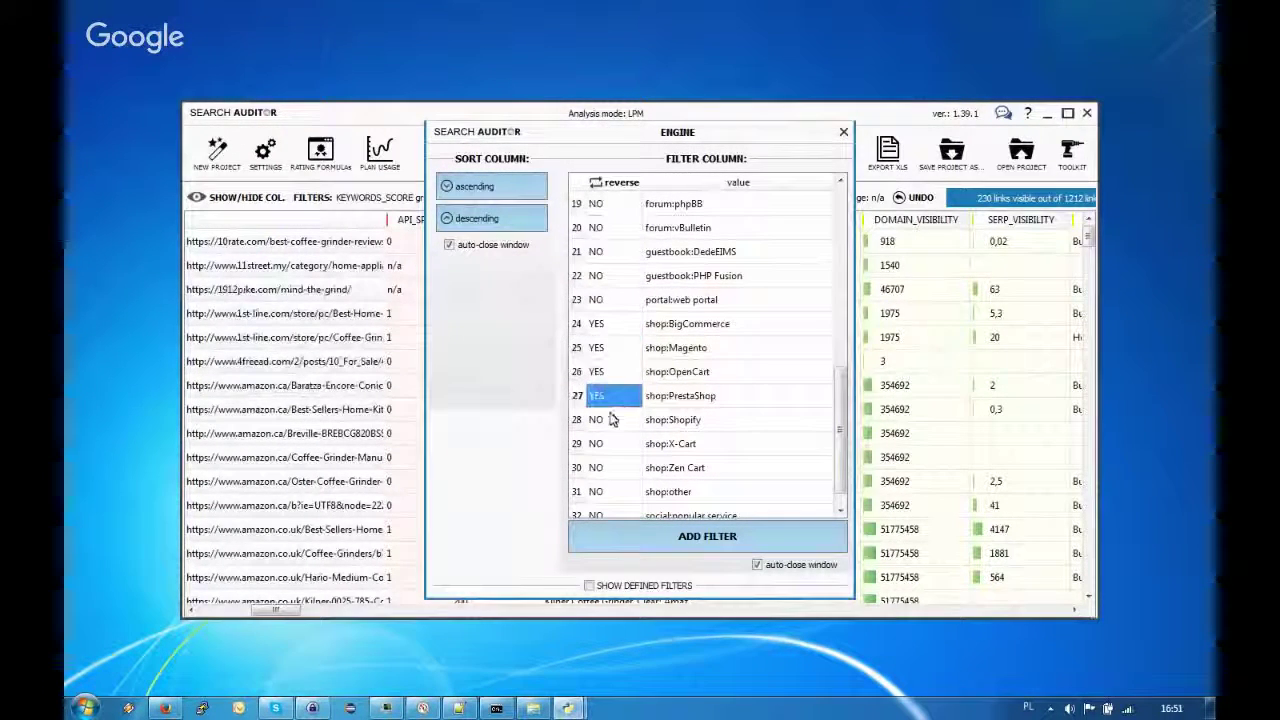
click(606, 419)
click(610, 445)
click(608, 468)
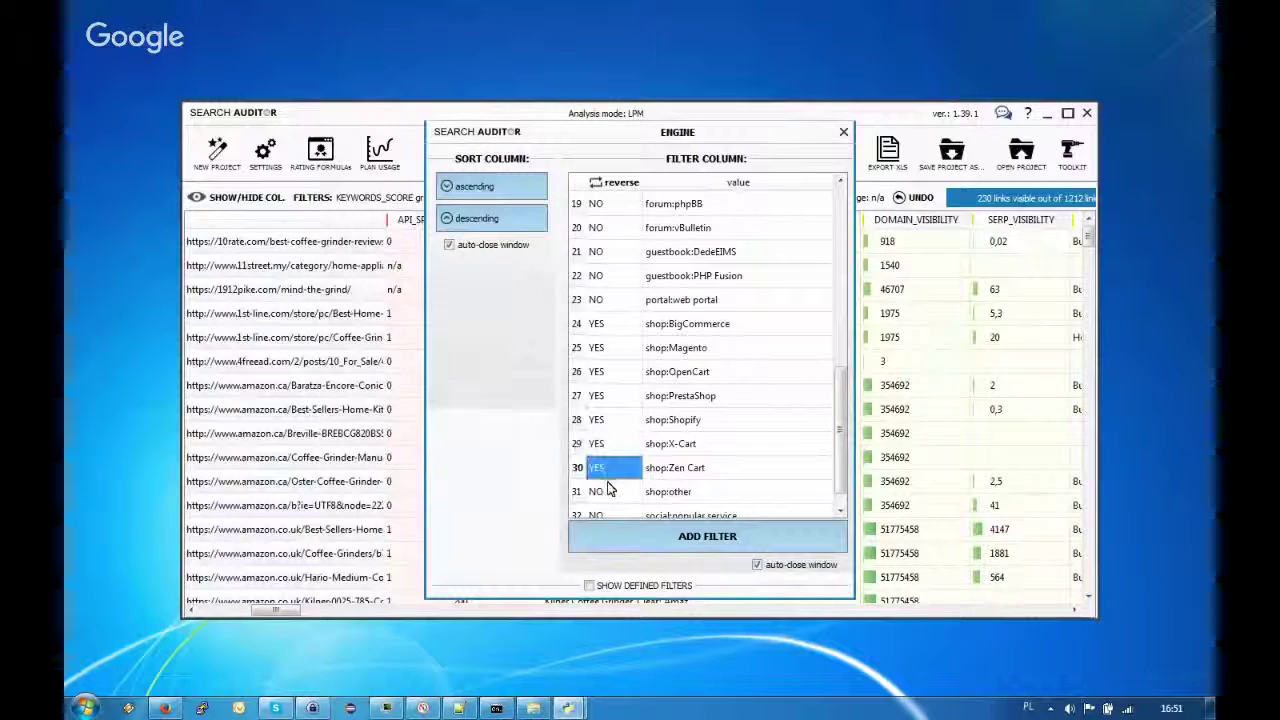
click(608, 491)
click(667, 540)
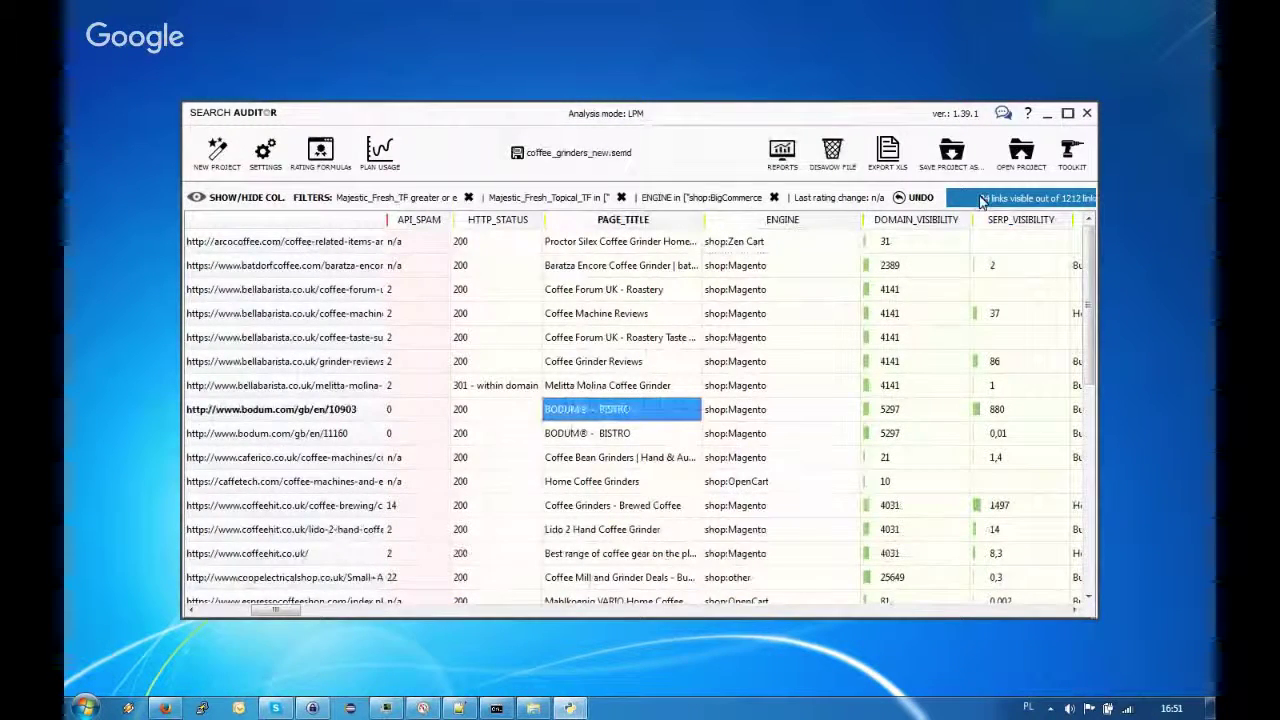
Mark all visible shop links as BAD links and remove the ENGINE filter from the project
click(749, 367)
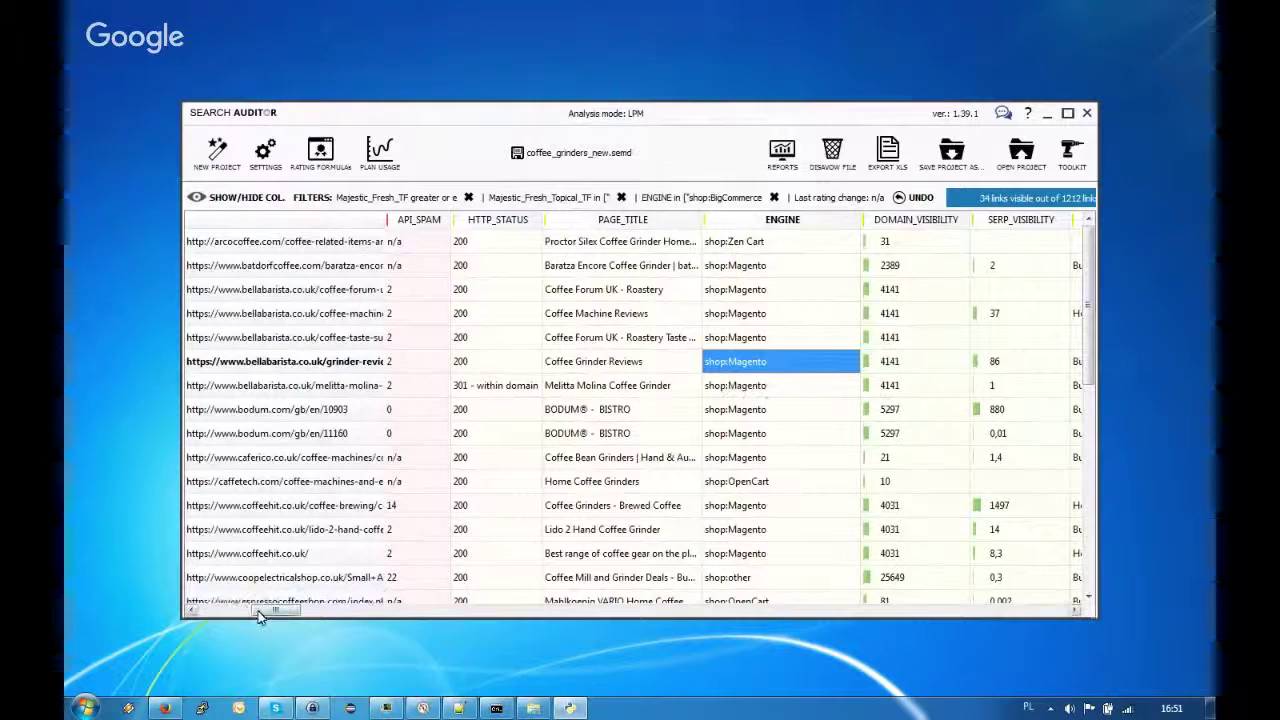
drag(263, 617, 205, 610)
click(620, 289)
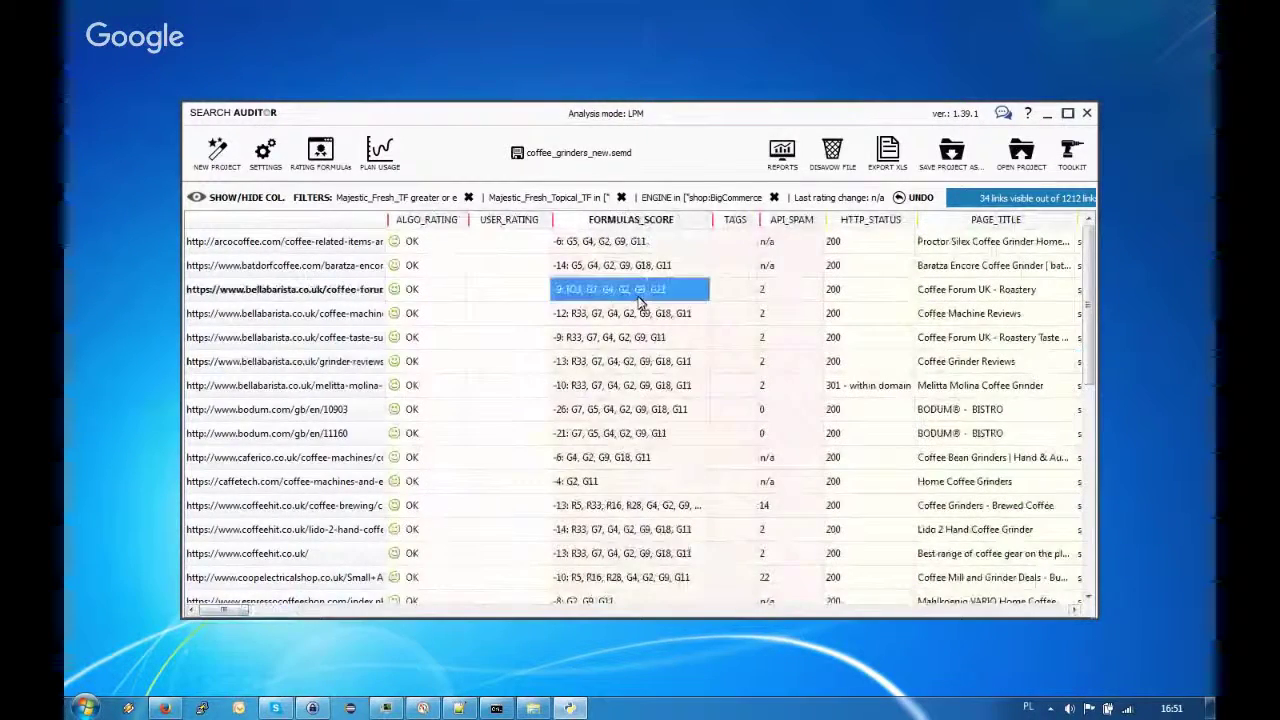
right_click(637, 295)
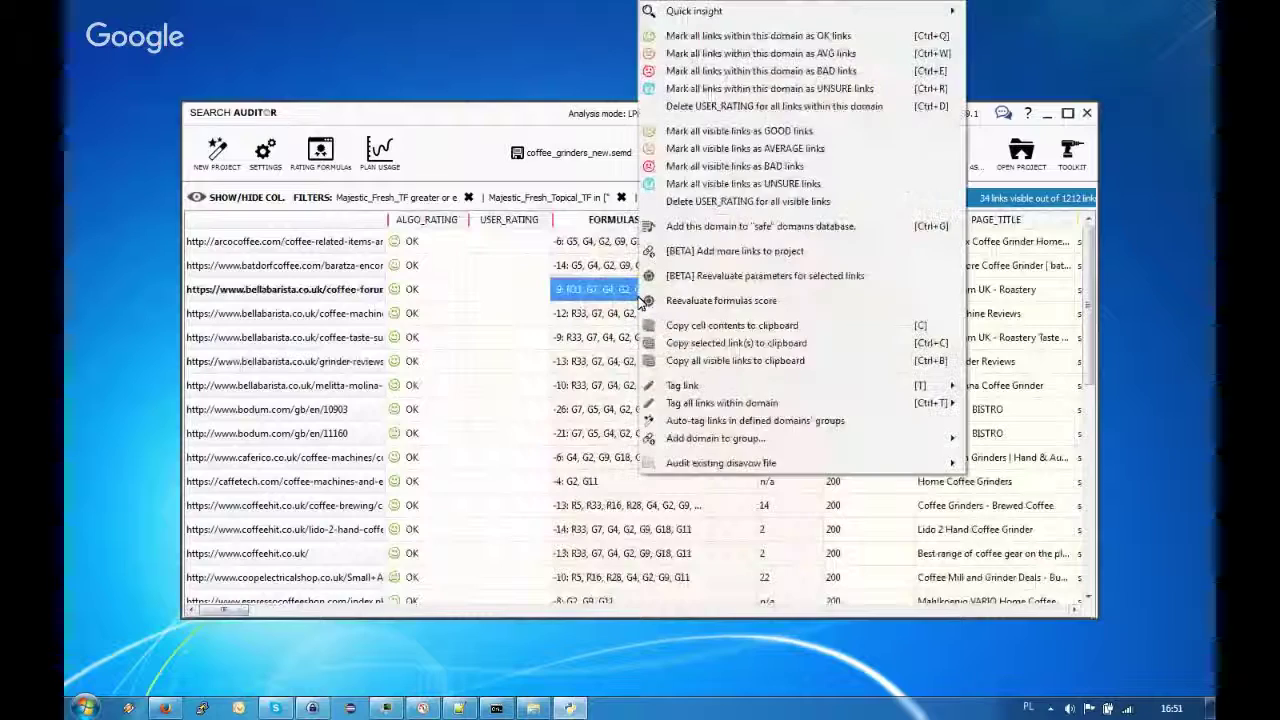
click(733, 166)
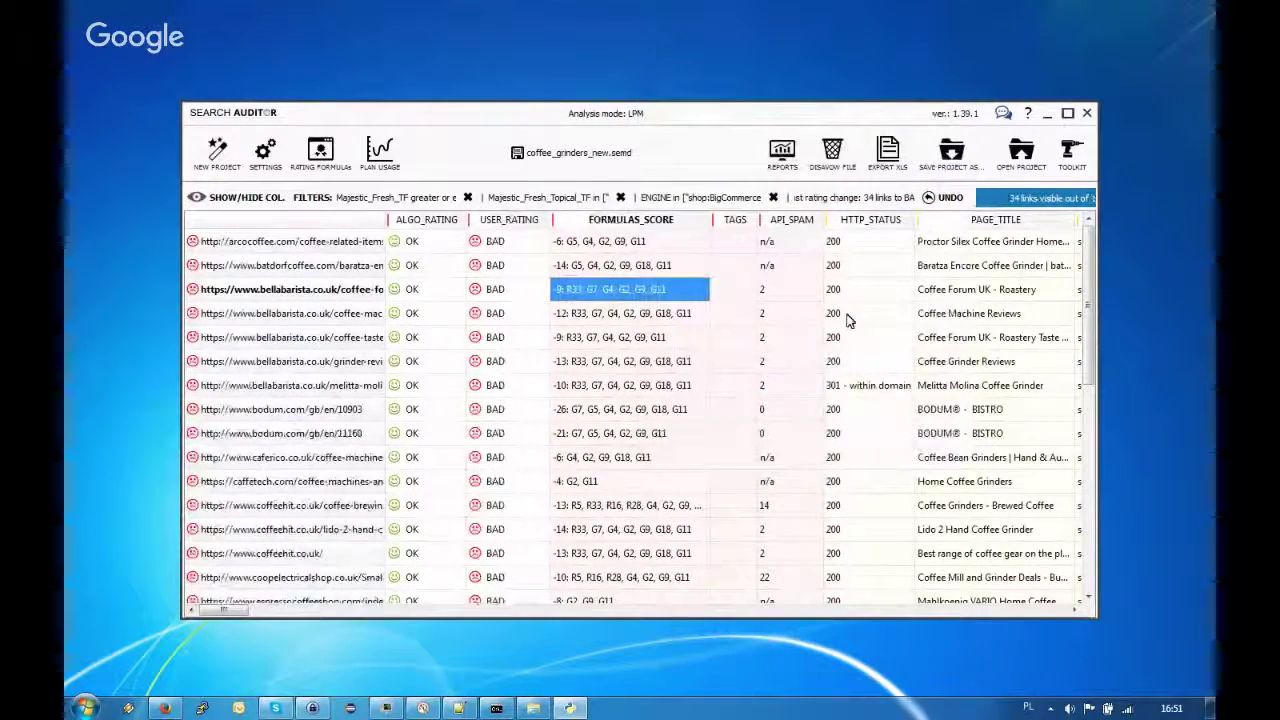
click(773, 197)
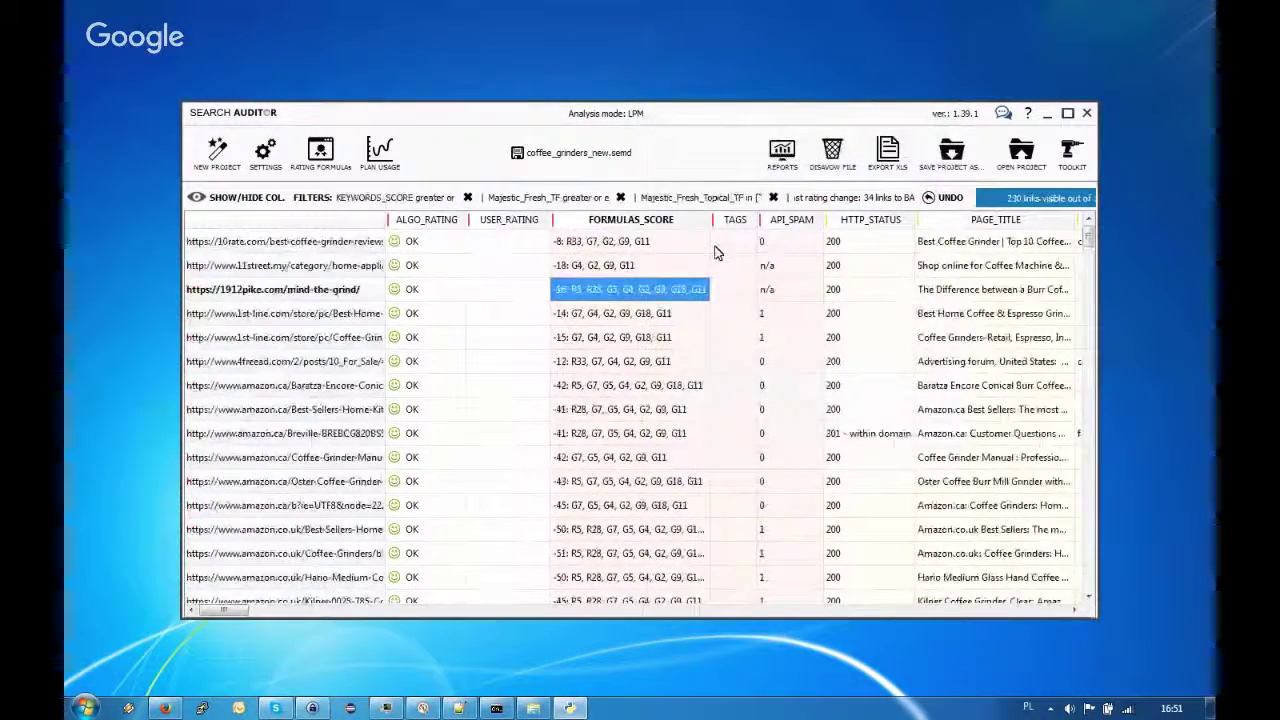
Look through the page, SERP and external link columns of the 1st-line.com Coffee Grinders row and return to the ENGINE column
click(706, 337)
key(Right)
key(Right)
key(Right)
key(Right)
key(Right)
key(Right)
key(Right)
key(Right)
key(Right)
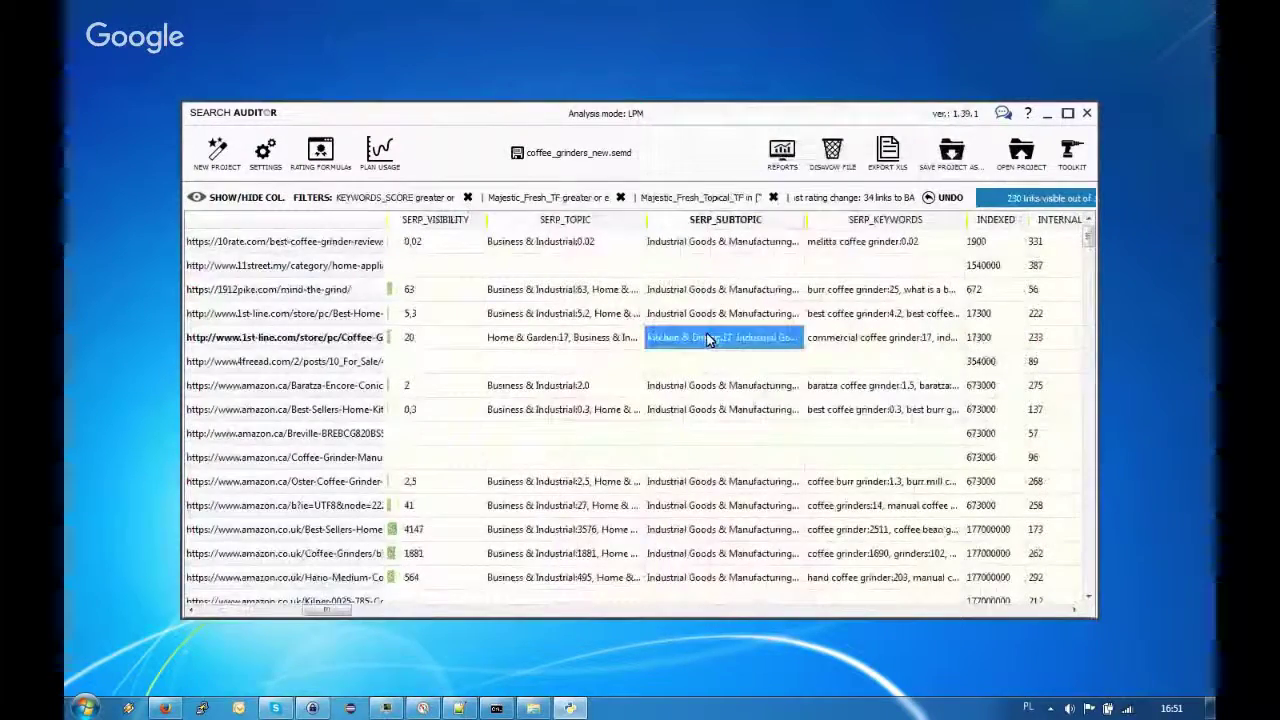
key(Right)
key(Right)
key(Right)
key(Right)
key(Right)
key(Right)
key(Right)
key(Right)
key(Right)
key(Right)
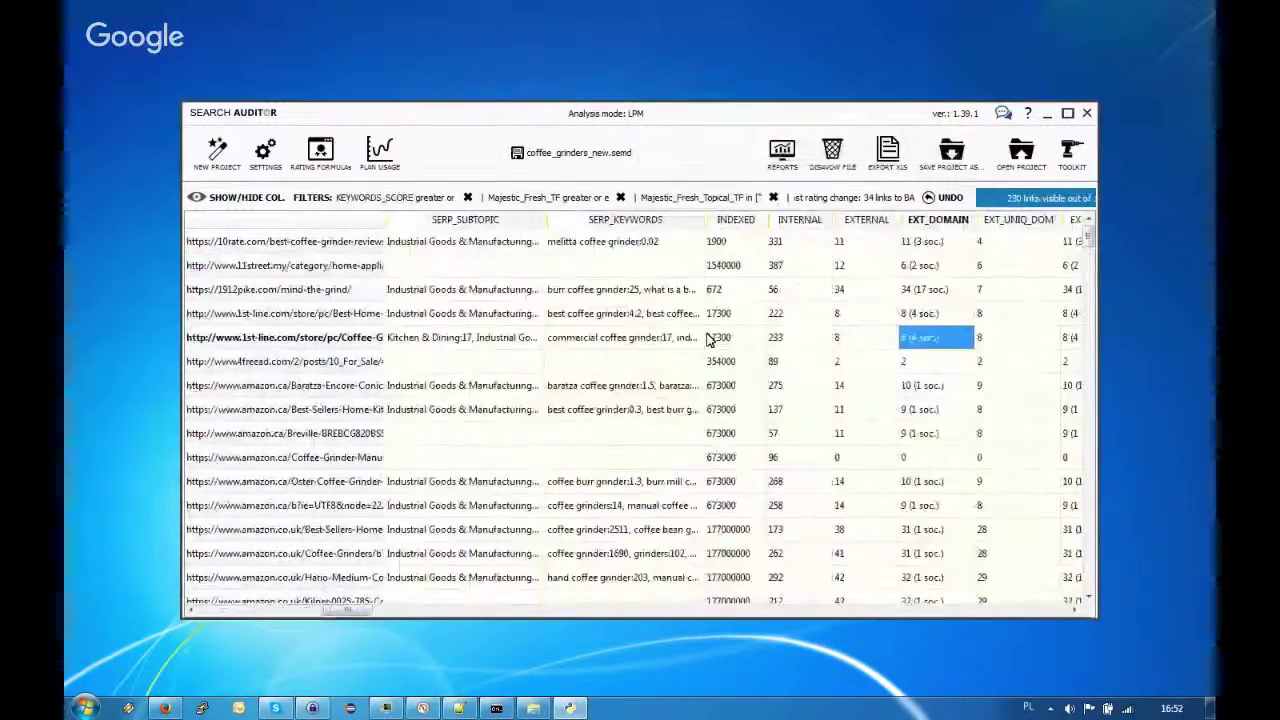
key(Right)
key(Right)
key(Right)
key(Left)
key(Left)
key(Left)
key(Left)
key(Left)
key(Left)
key(Left)
key(Left)
key(Left)
key(Left)
key(Left)
key(Left)
key(Left)
key(Left)
key(Left)
key(Left)
key(Left)
key(Left)
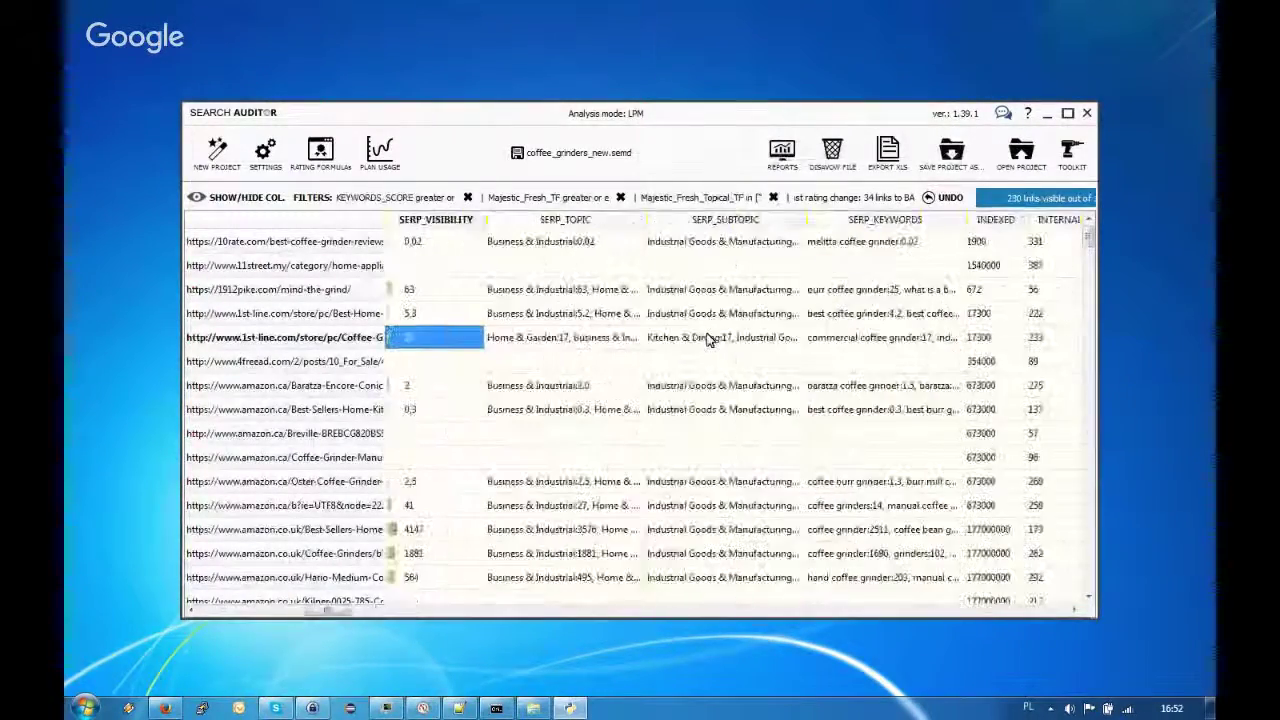
In the ENGINE column filter, reverse all engines to NO, then set the cms_blog engines Article Script, Drupal, Joomla, TYPO3, Wordpress and blogger to YES
click(676, 221)
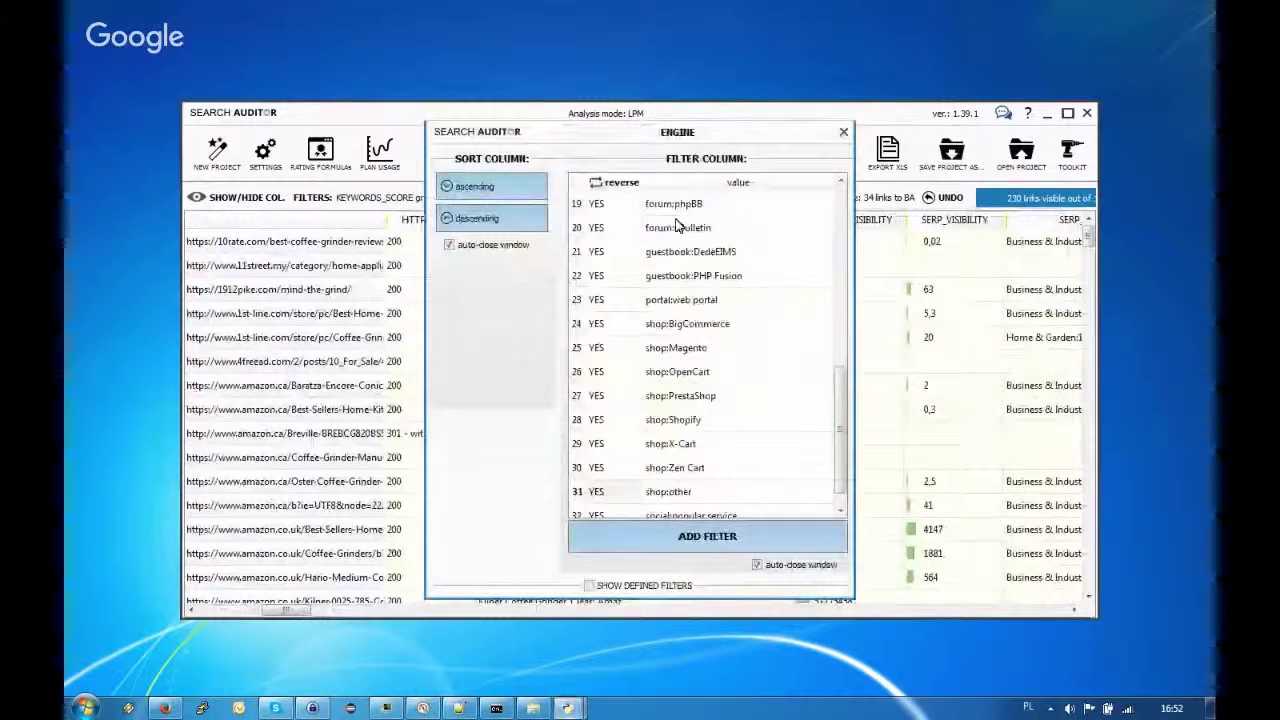
click(607, 181)
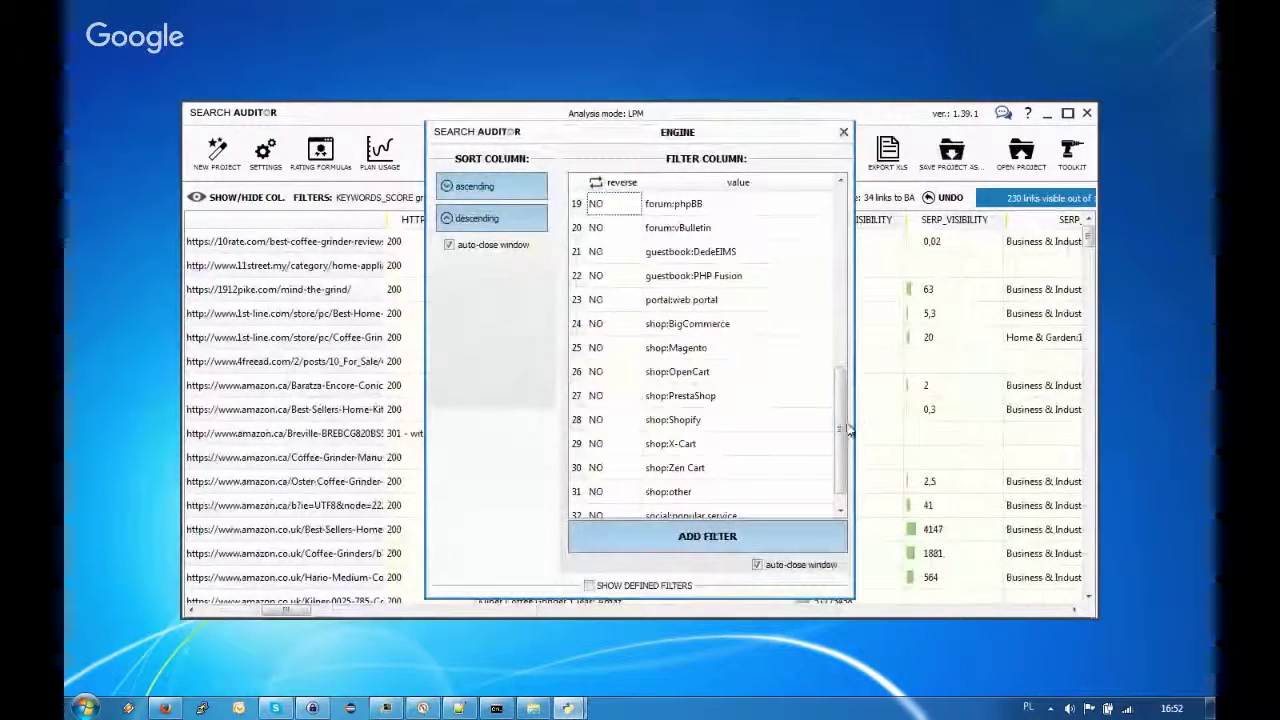
drag(836, 420, 840, 230)
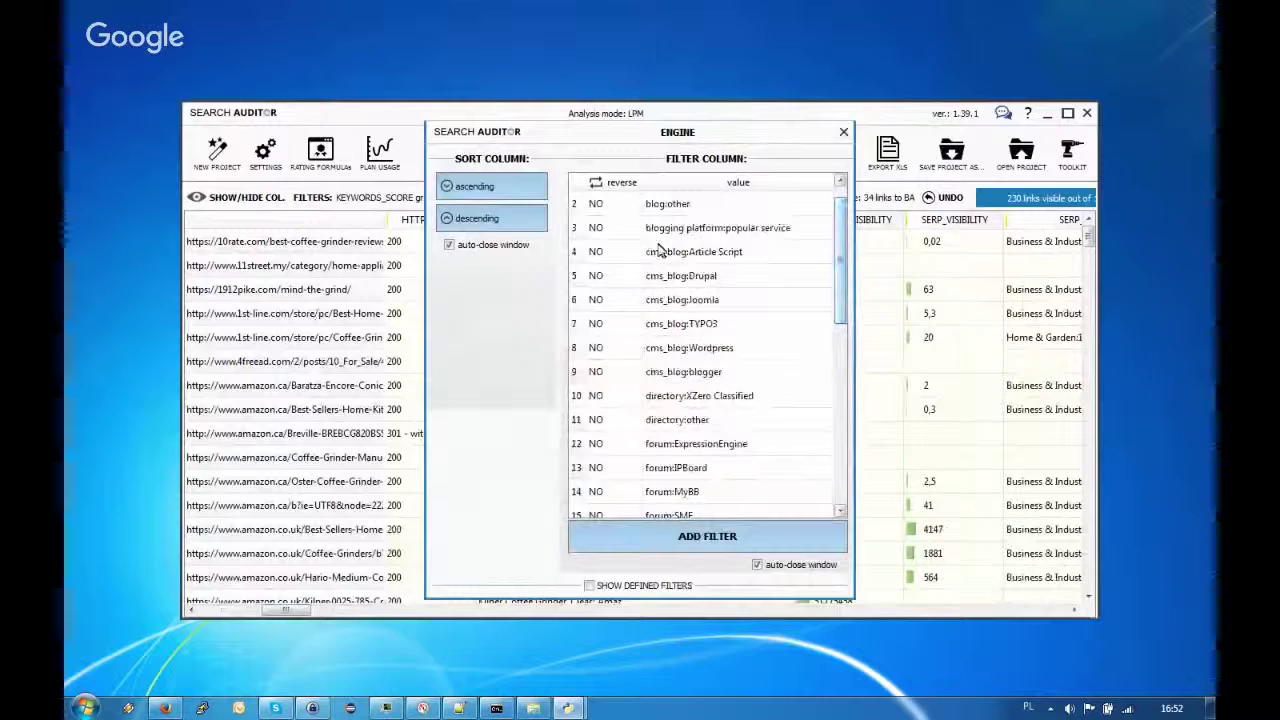
click(613, 251)
click(620, 277)
click(617, 299)
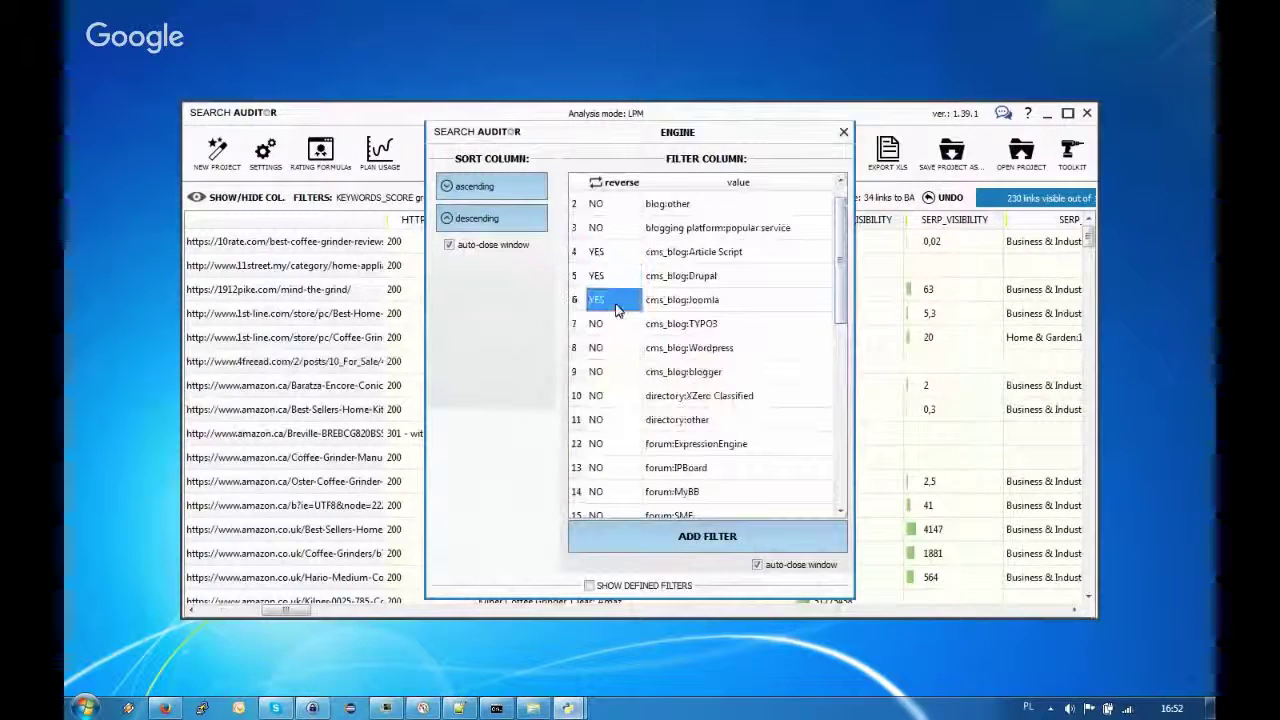
click(616, 323)
click(614, 350)
click(614, 372)
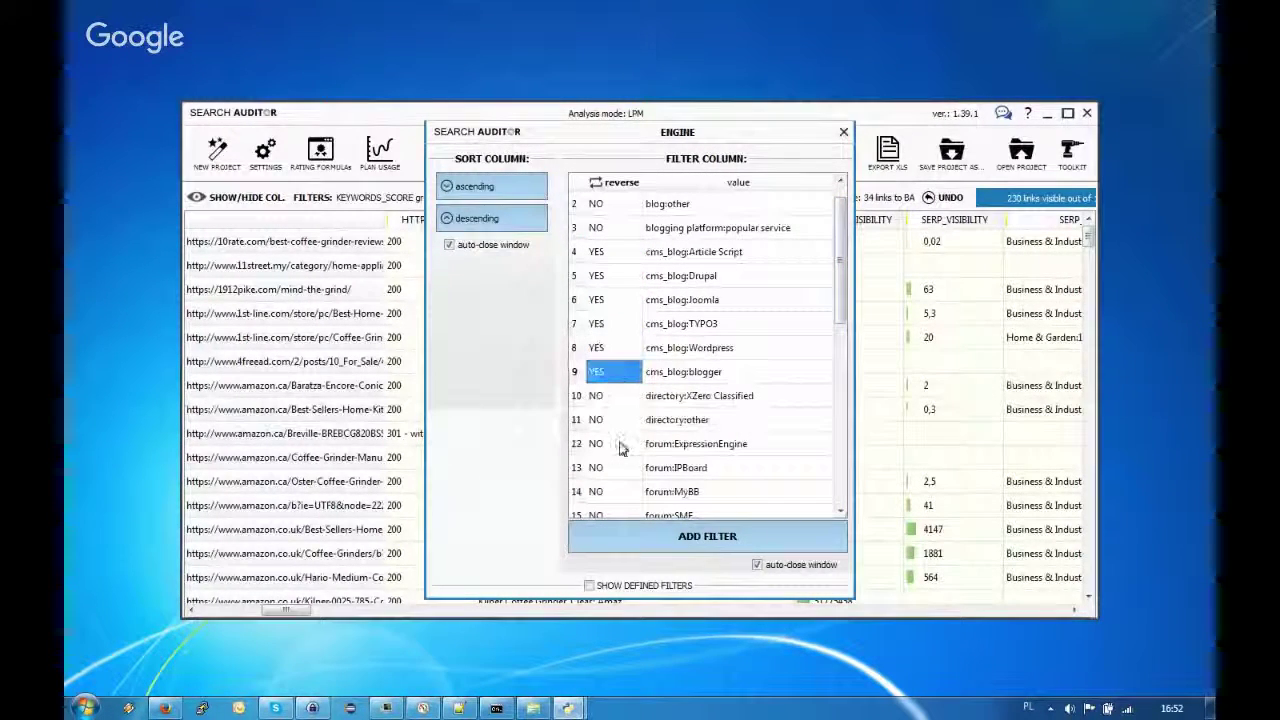
Include blog:other and blogging platform:popular service in the ENGINE filter and add it to the project
click(604, 207)
click(604, 229)
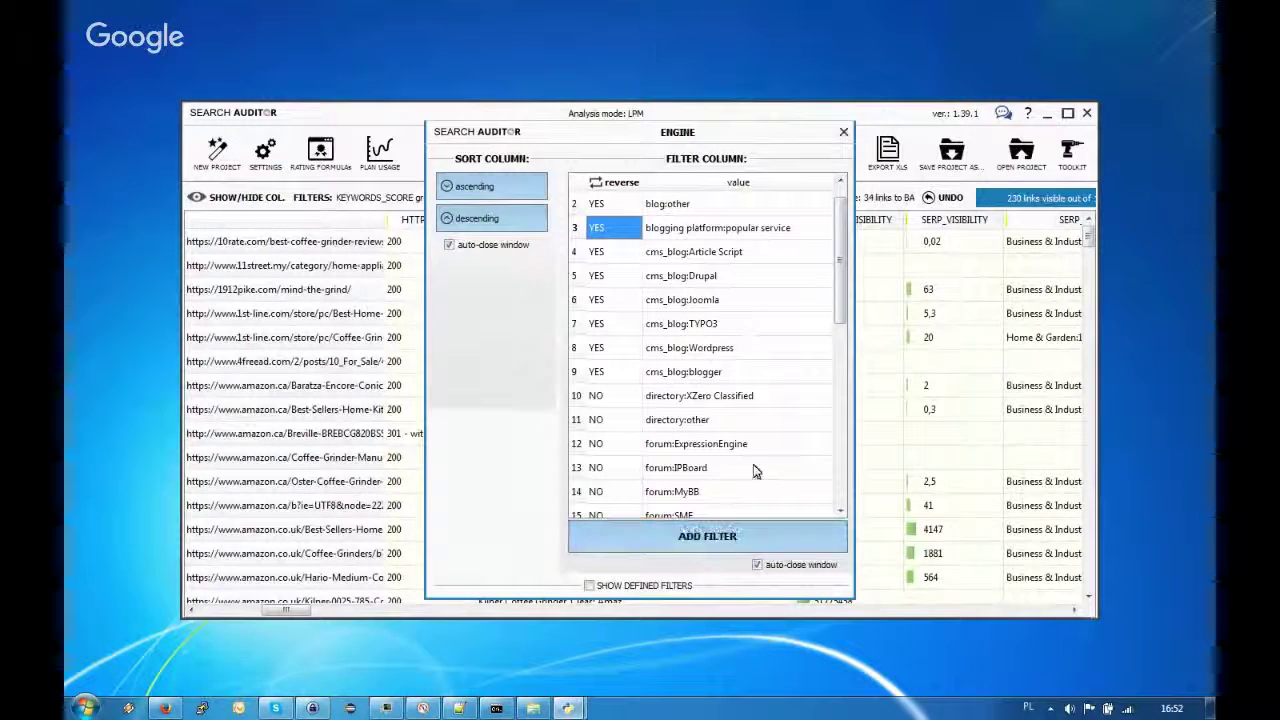
scroll(843, 205, up, 1)
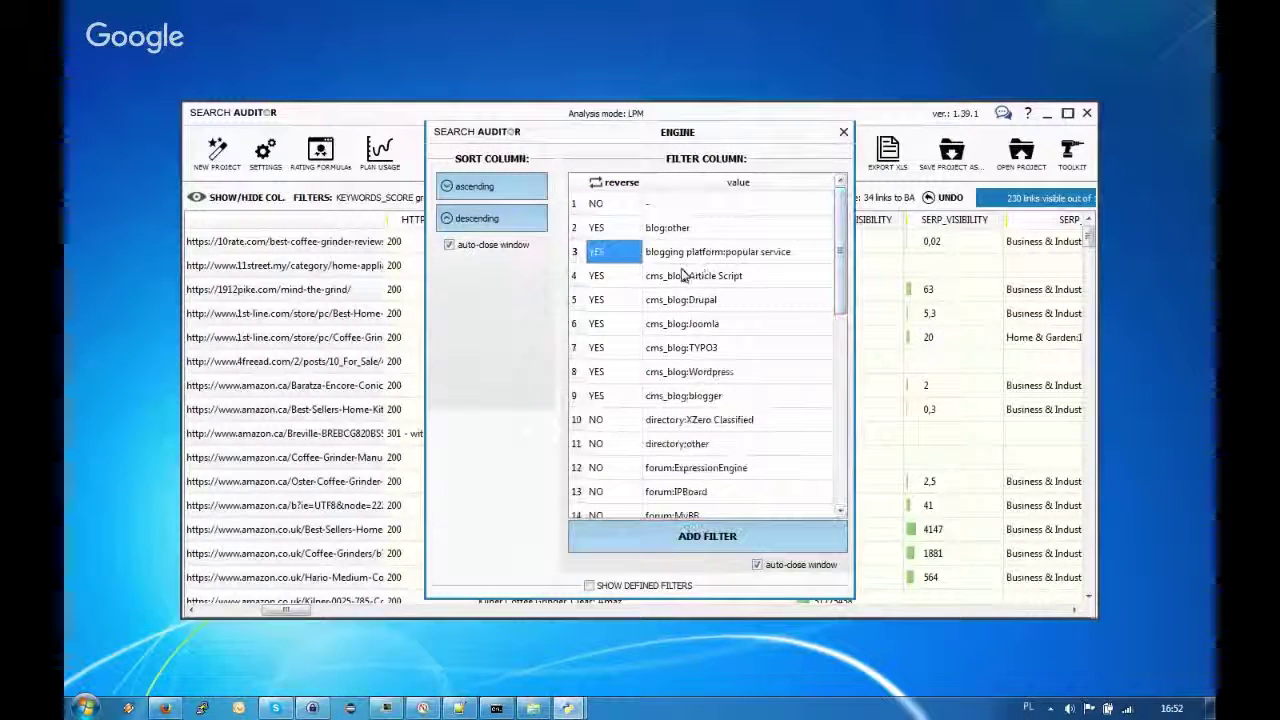
click(704, 534)
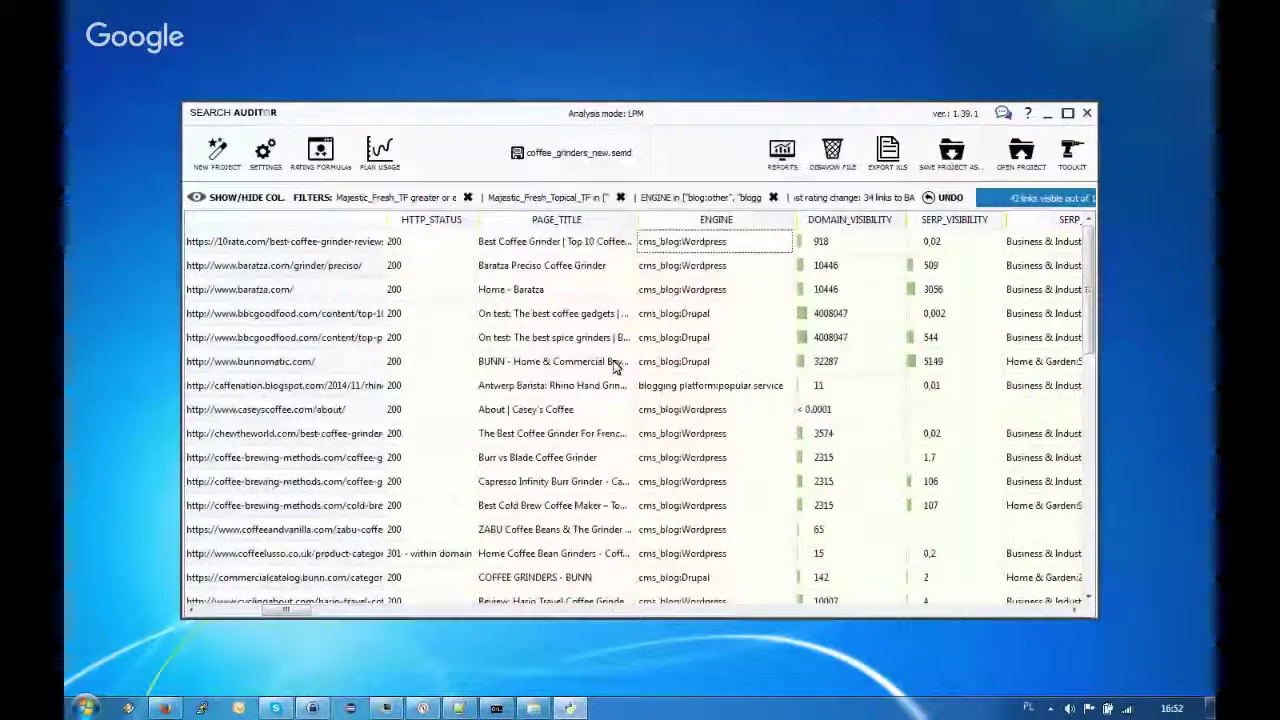
Examine the page titles and engines of the filtered blog links, from bunnomatic.com downward
click(690, 361)
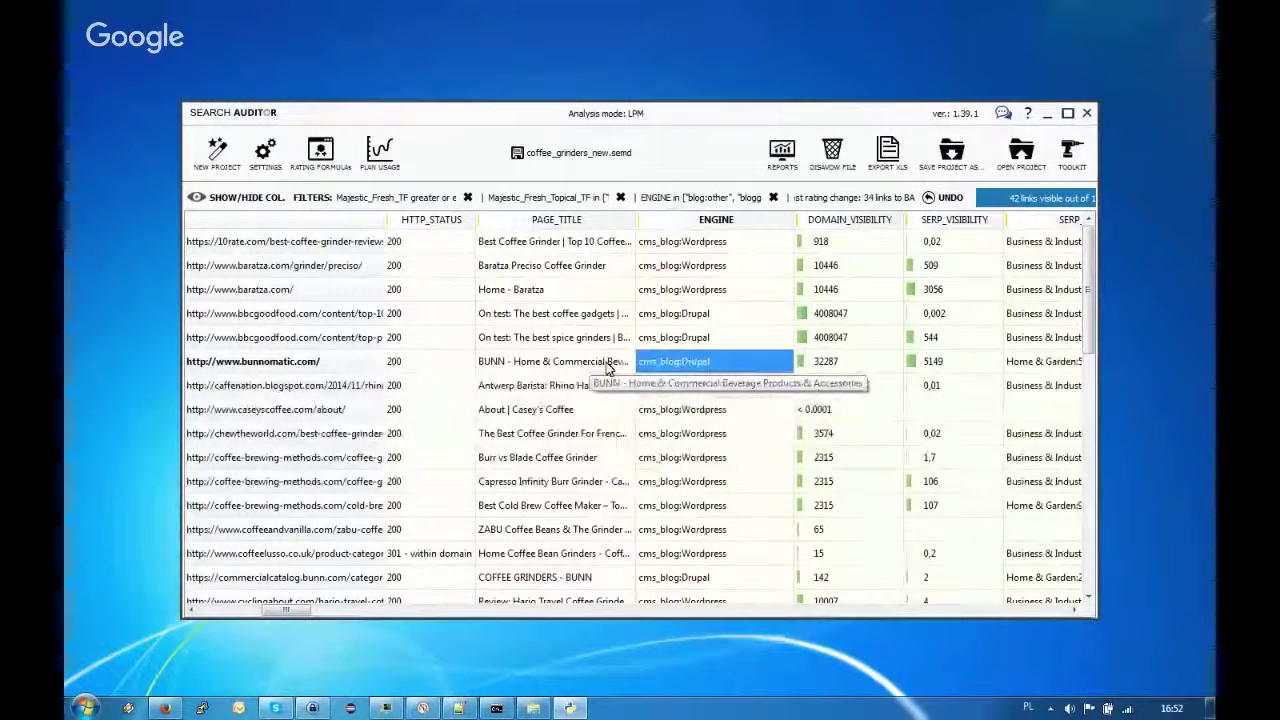
key(Down)
key(Down)
key(Down)
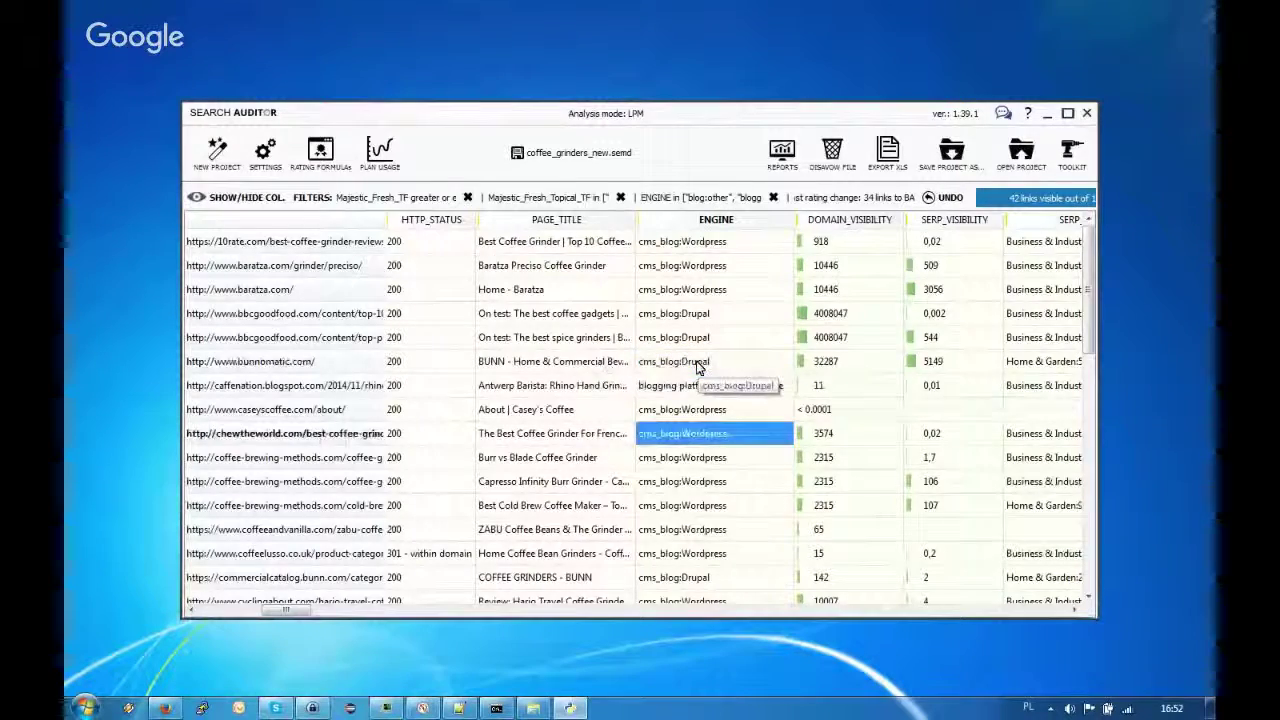
key(Down)
key(Down)
key(Down)
key(Down)
key(Down)
key(Down)
key(Down)
key(Down)
key(Down)
key(Up)
key(Up)
key(Up)
key(Up)
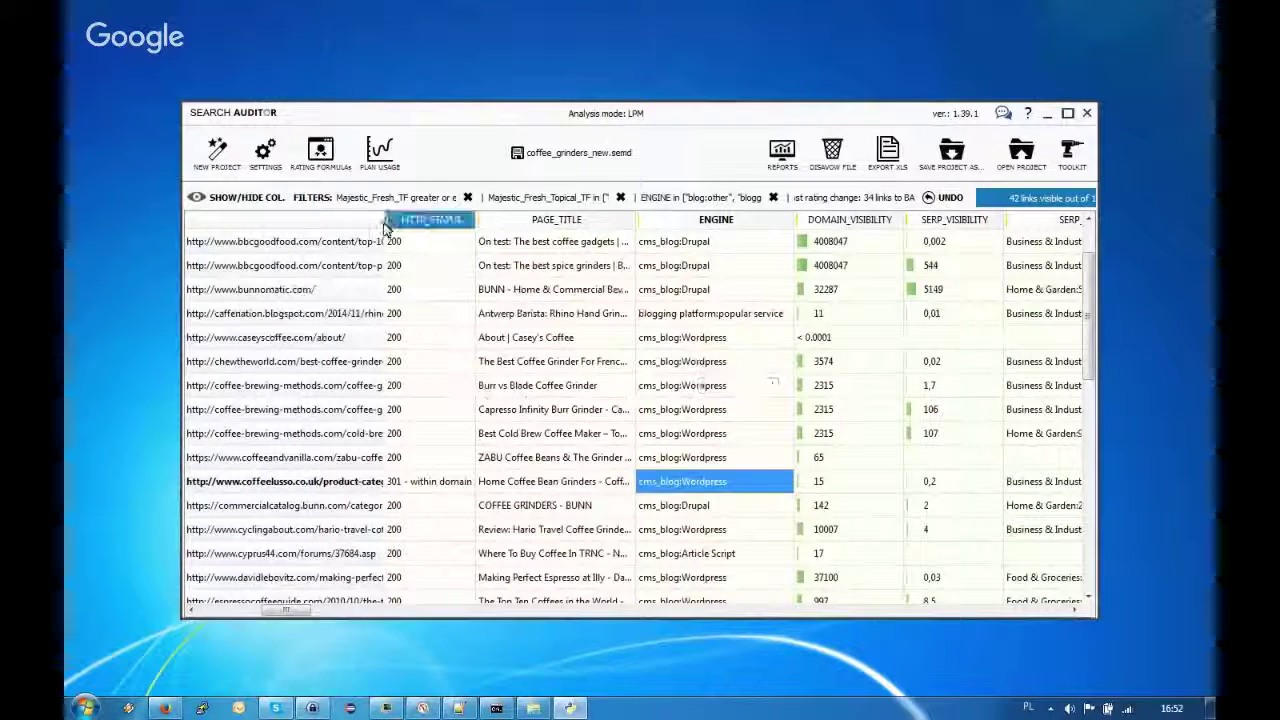
Add a PAGE_TITLE filter for titles containing best, review, which, cheapest or ranking, one term per line
click(535, 217)
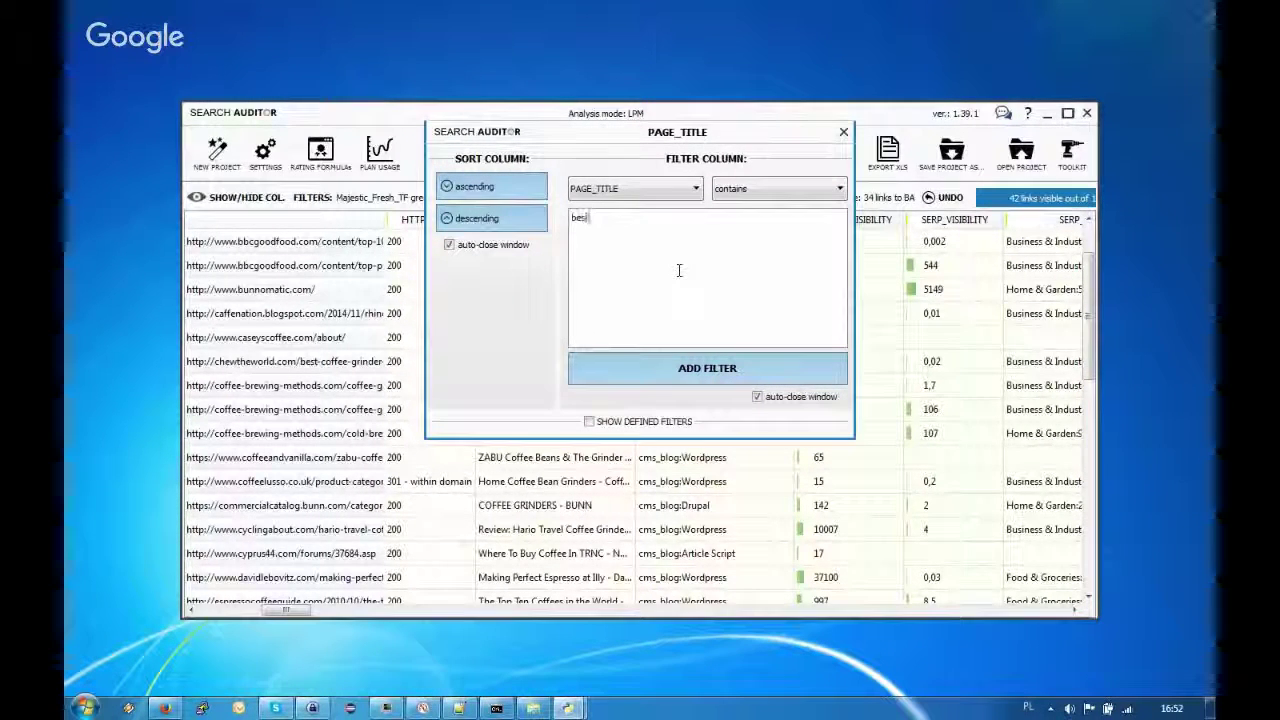
text(review which)
key(Return)
text(the)
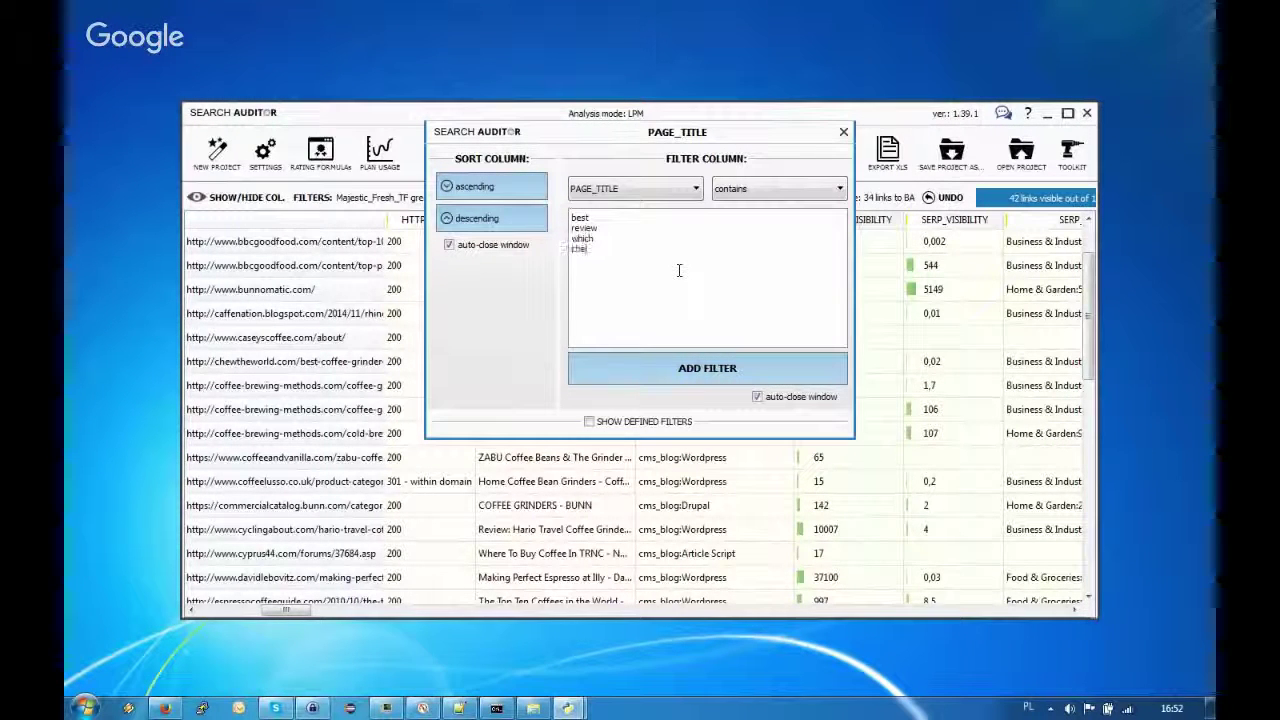
text(apest)
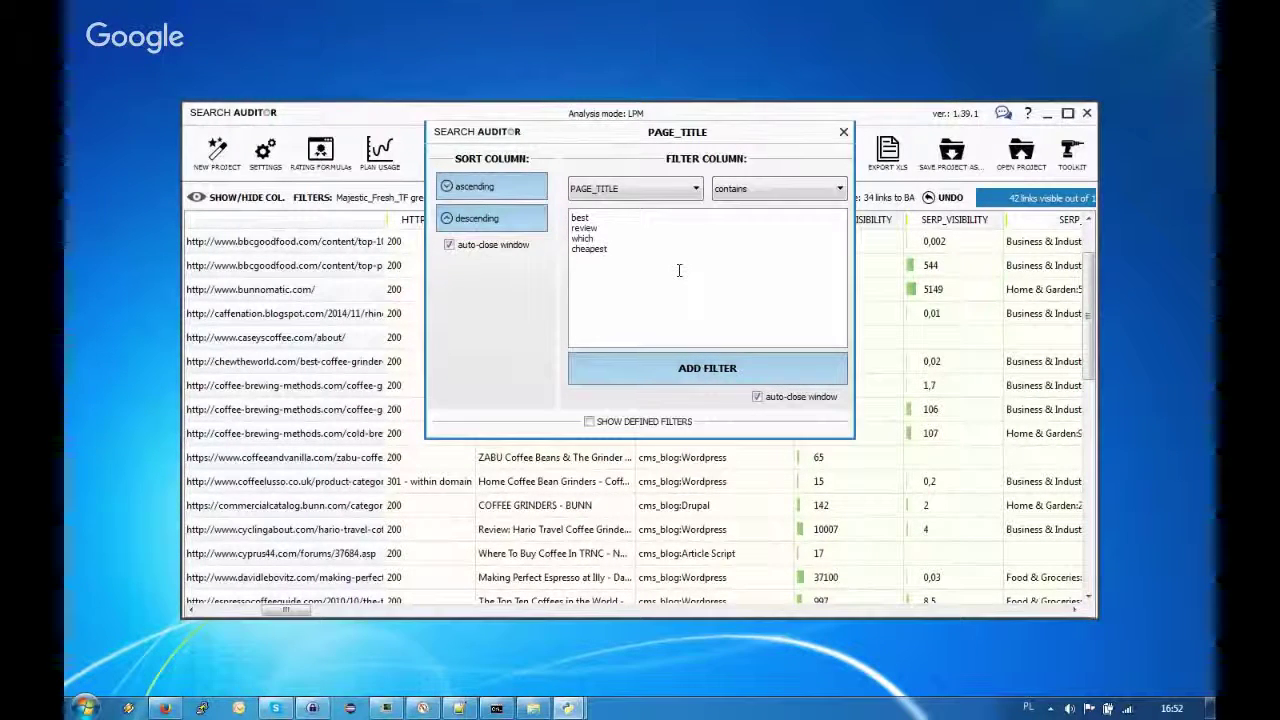
text(ranking)
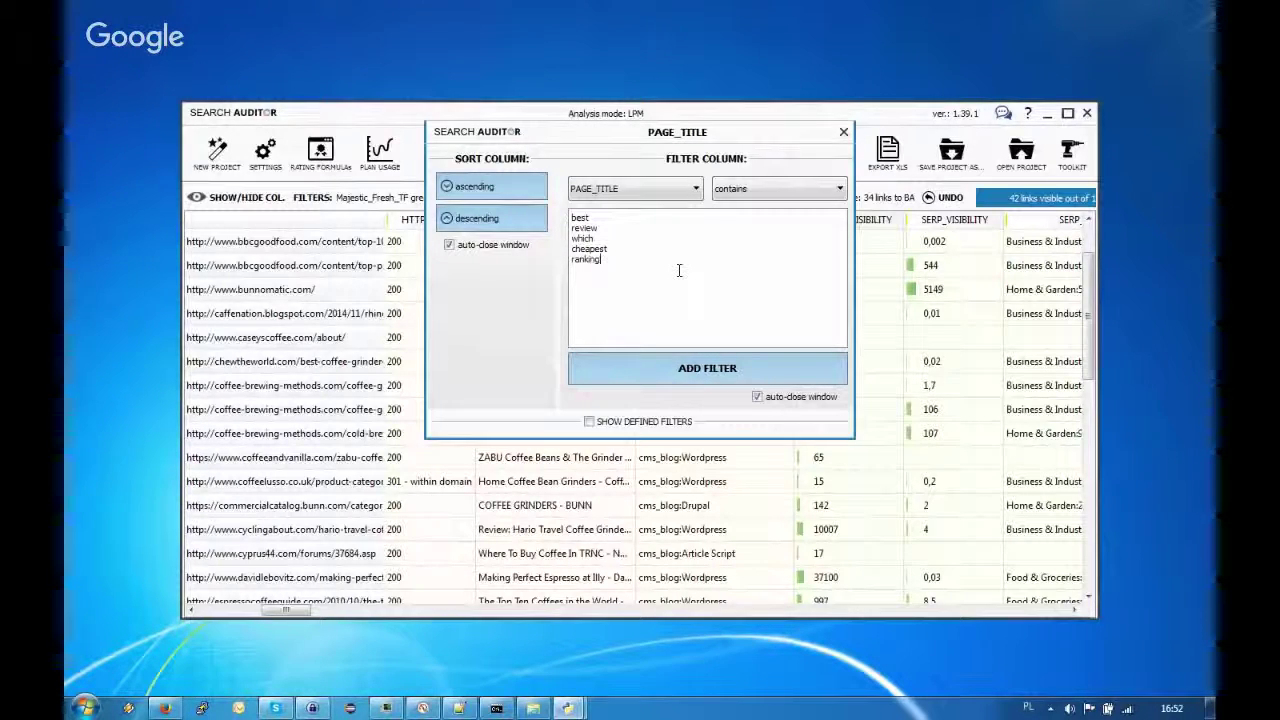
click(720, 372)
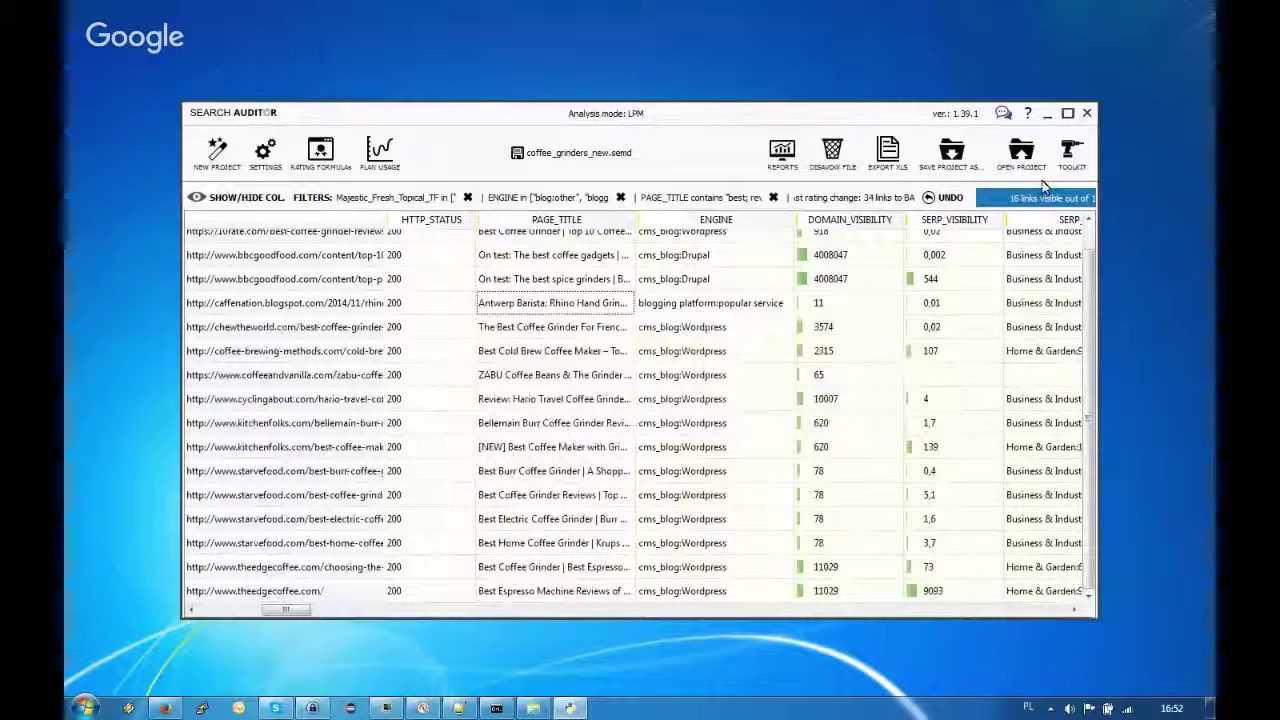
Examine the page titles and engines of the filtered review links, from the coffee-brewing-methods.com row through the whole list
click(555, 350)
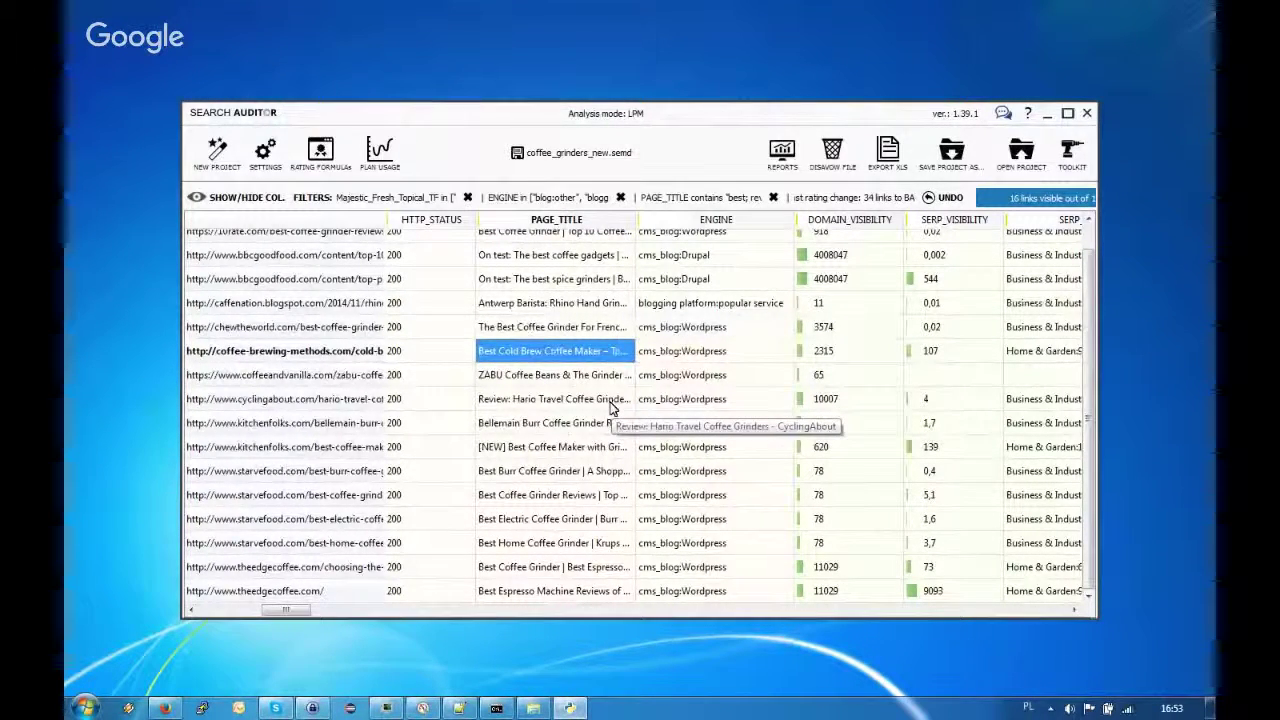
click(507, 479)
key(Down)
key(Down)
key(Down)
key(Down)
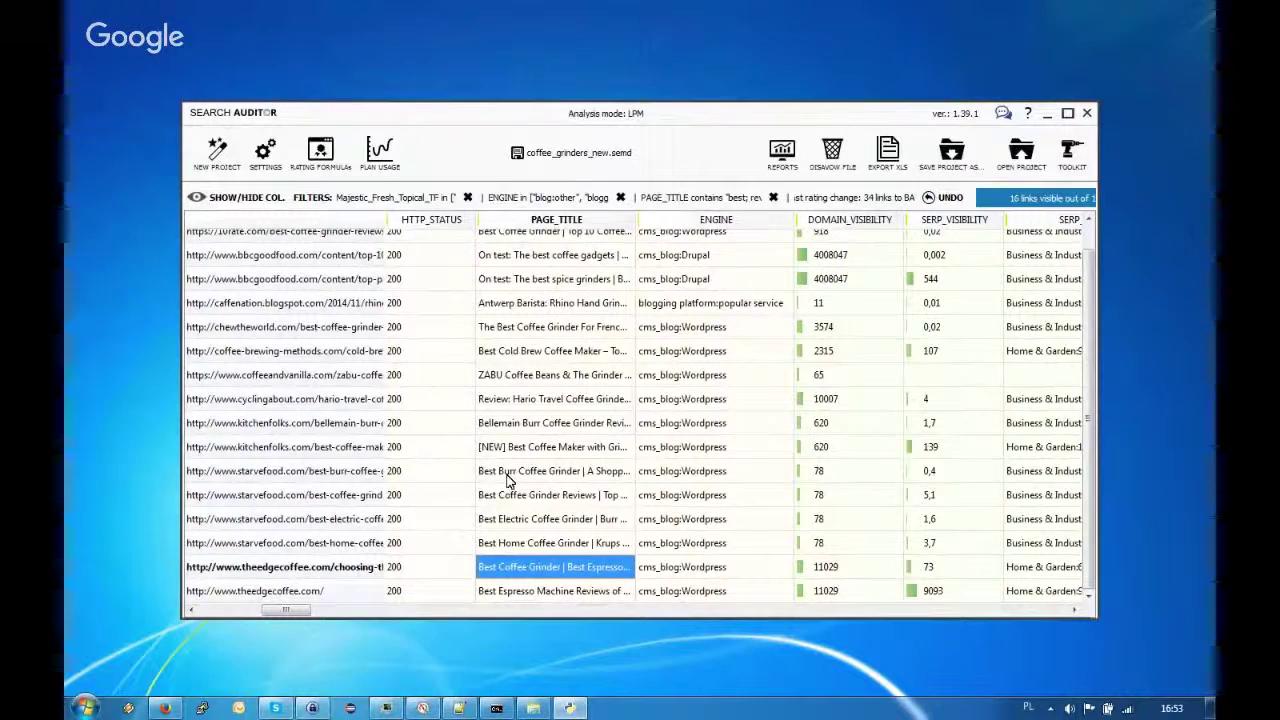
click(507, 479)
key(Down)
key(End)
key(Up)
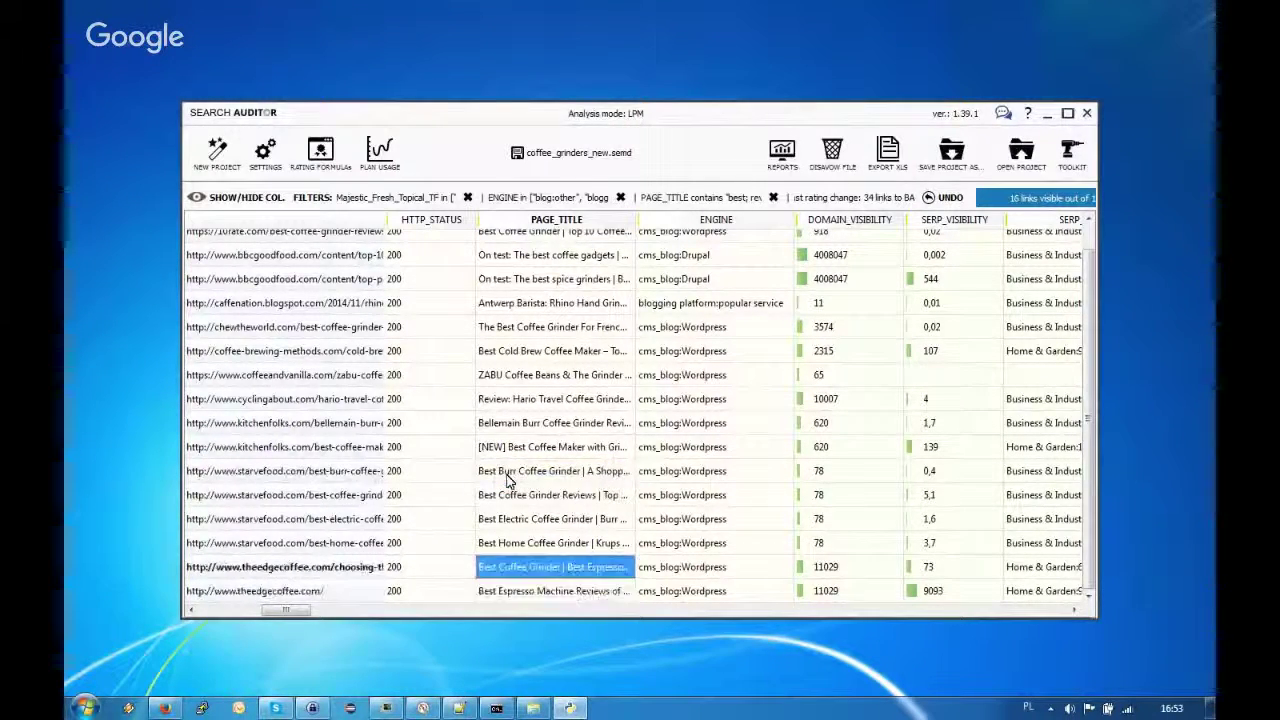
key(Page_Up)
key(Up)
key(Down)
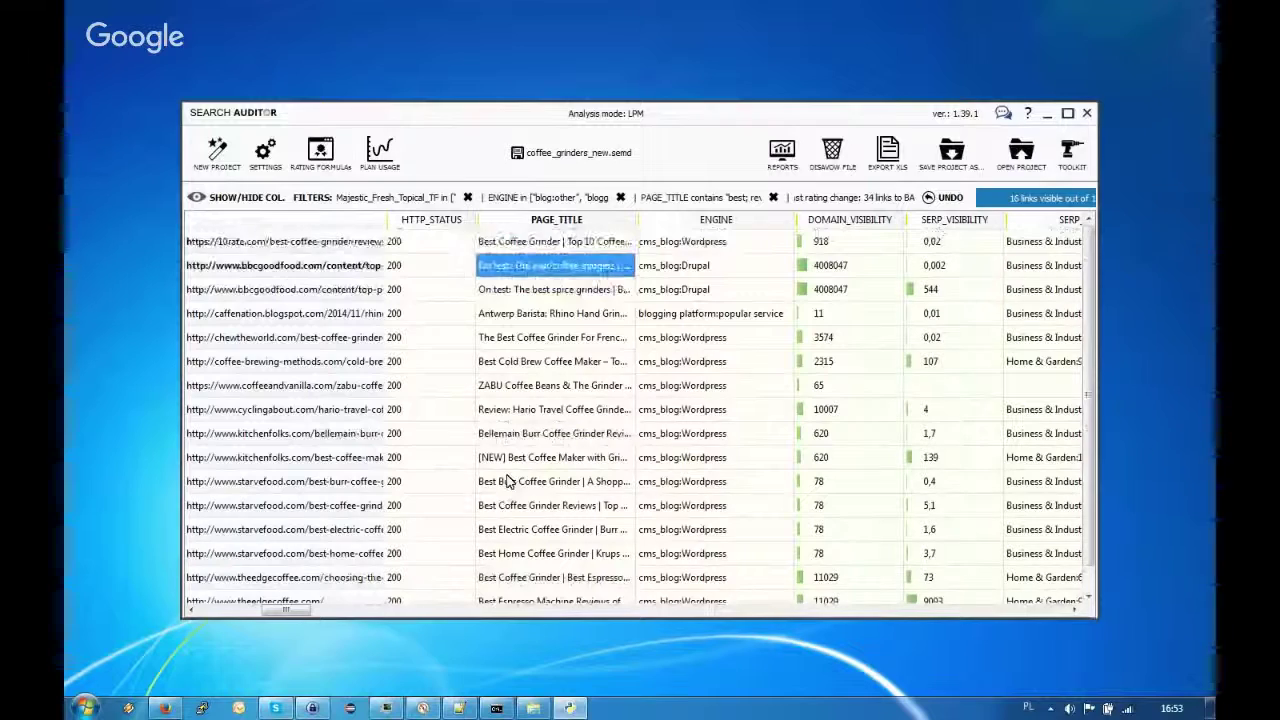
click(715, 441)
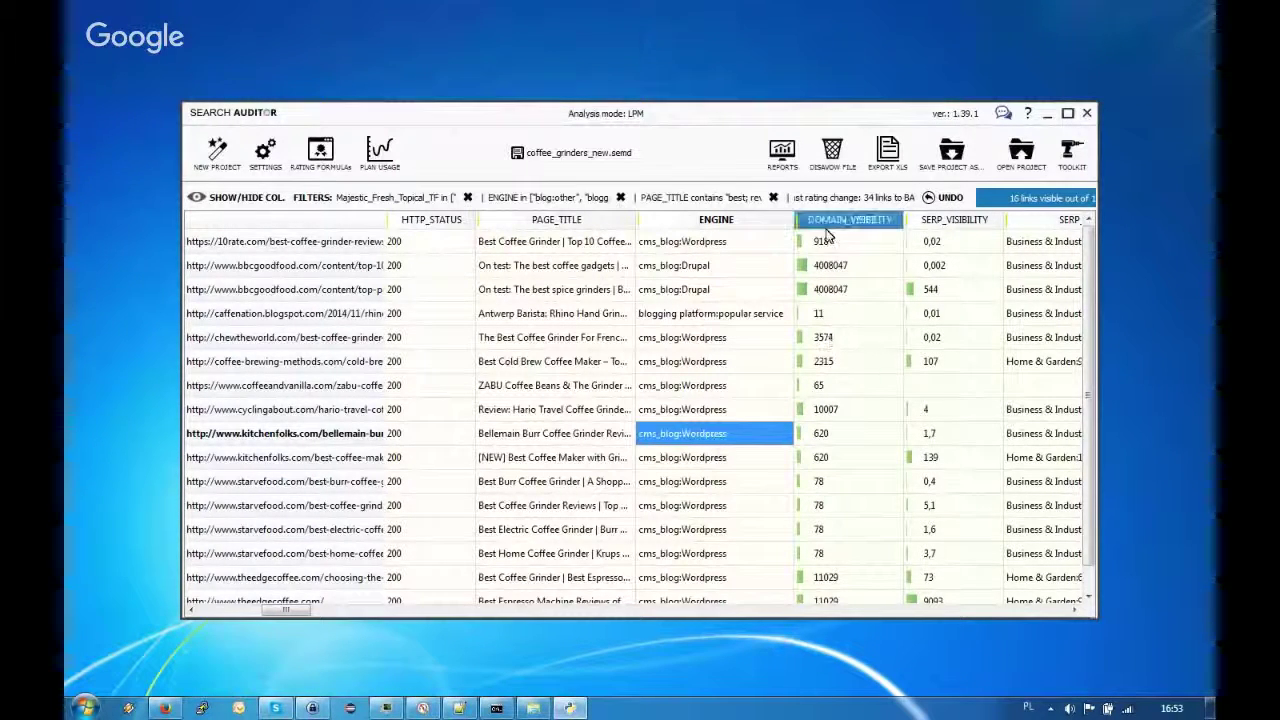
Inspect the SERP topic, estimated SERP visibility and ranking keywords of the bbcgoodfood.com spice grinders page
click(1025, 289)
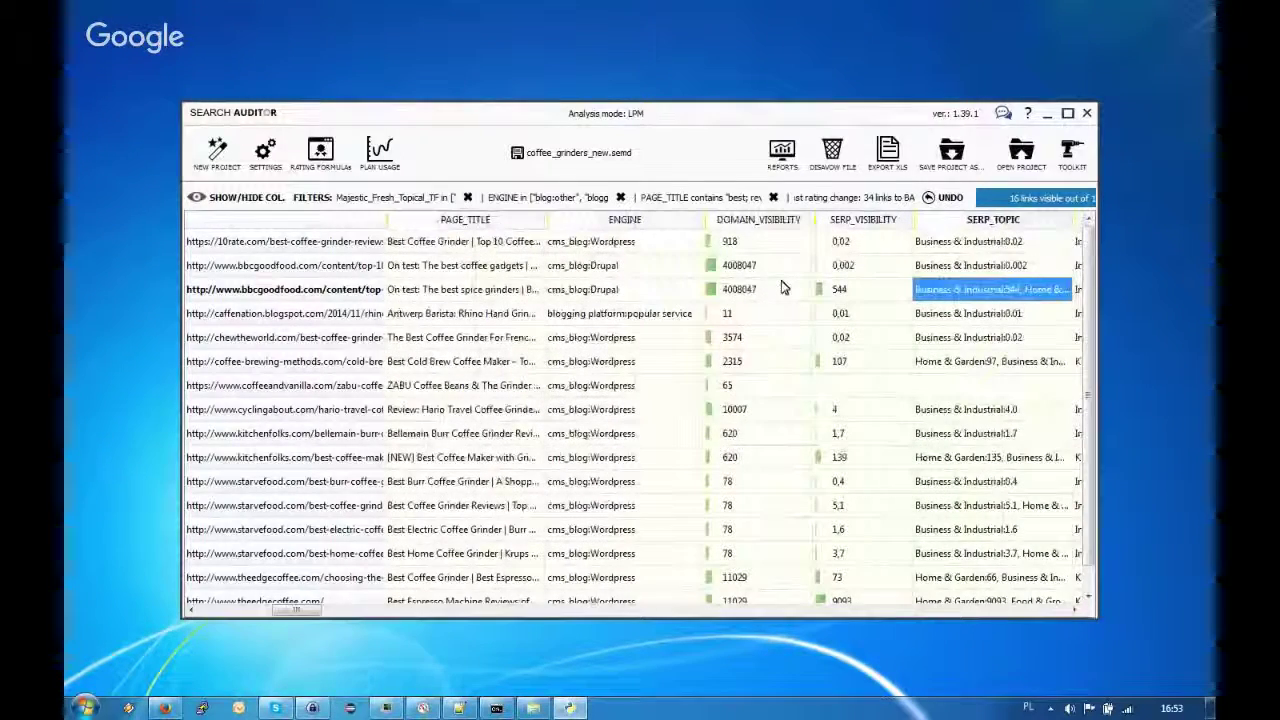
click(300, 289)
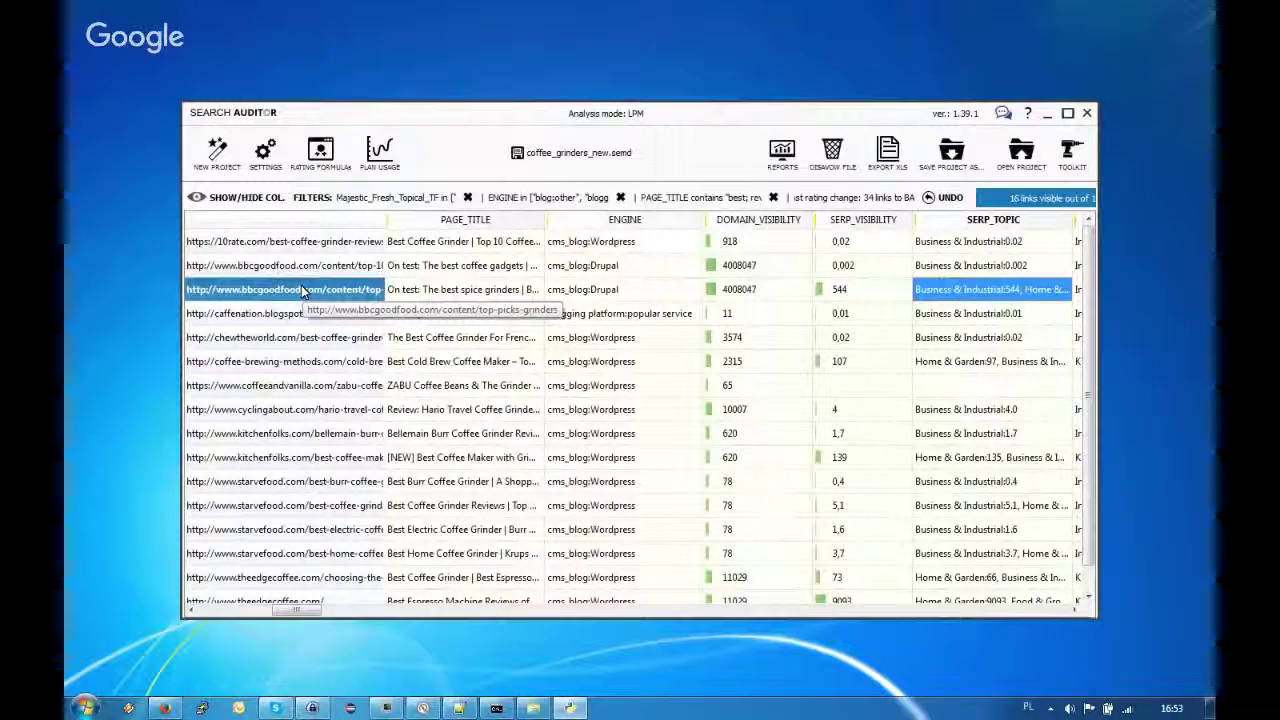
click(1080, 287)
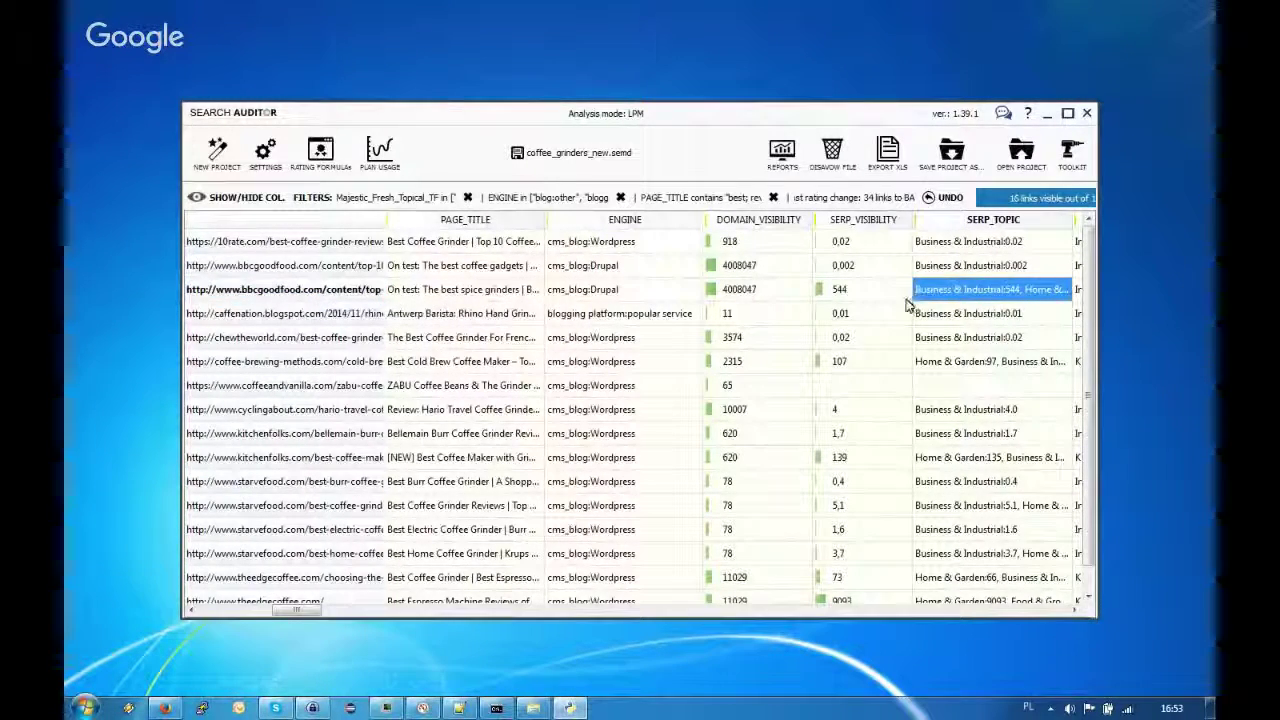
mouse_move(843, 289)
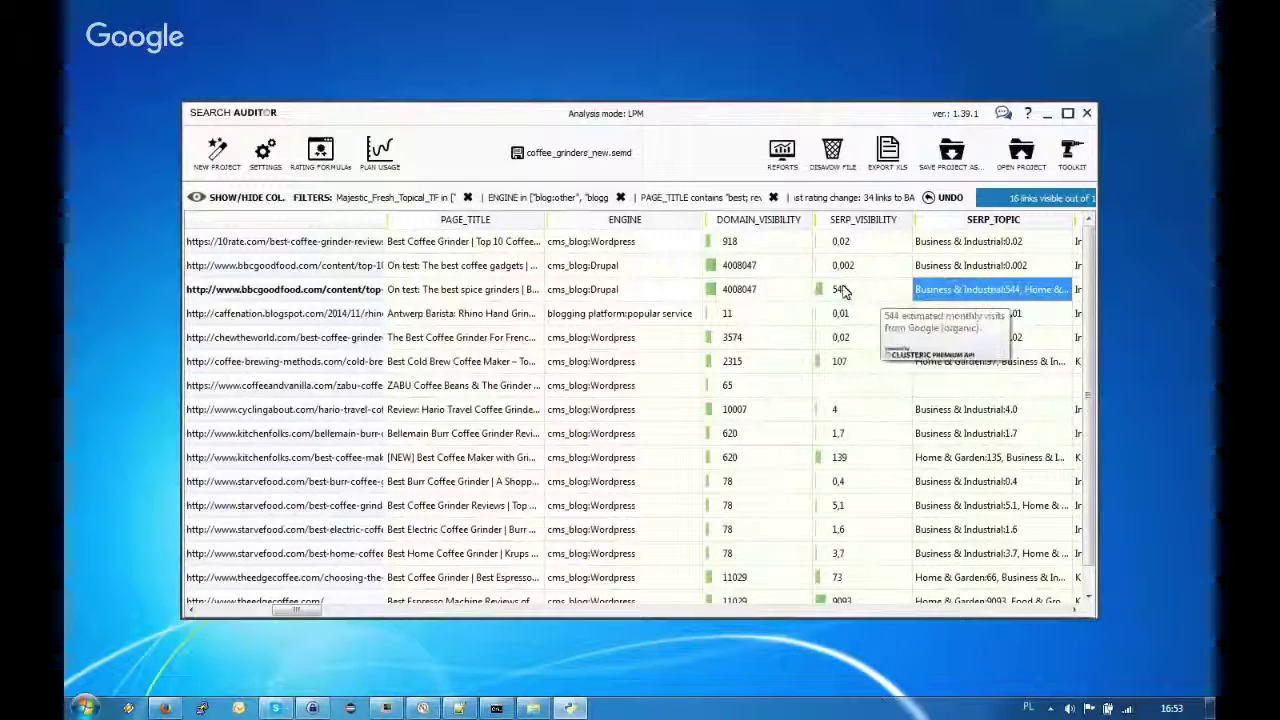
click(843, 289)
key(Right)
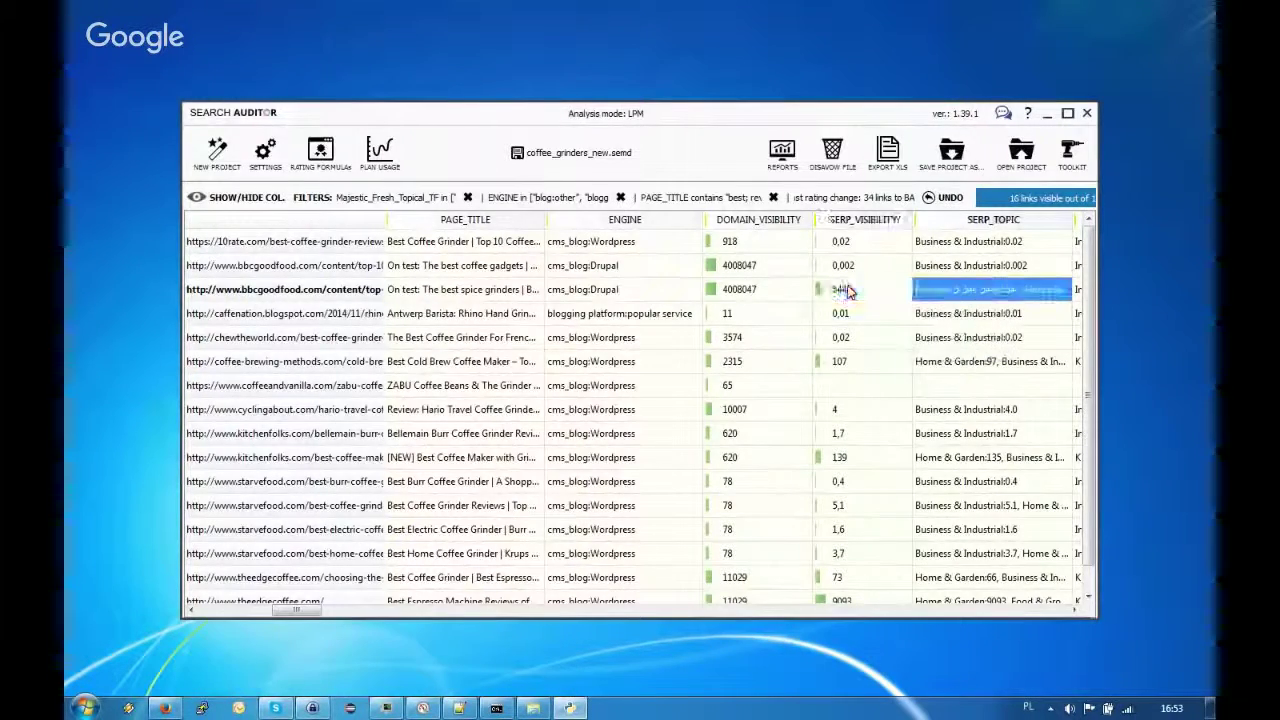
key(Right)
key(Right)
key(Right)
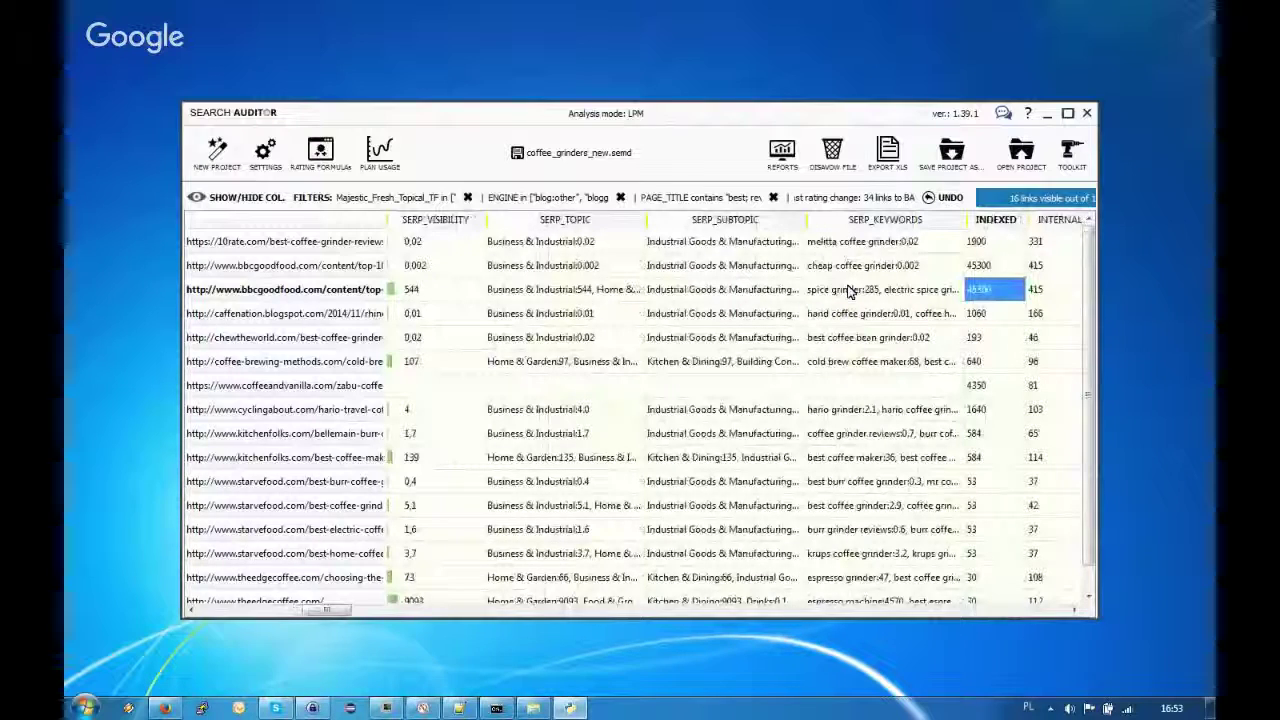
click(850, 291)
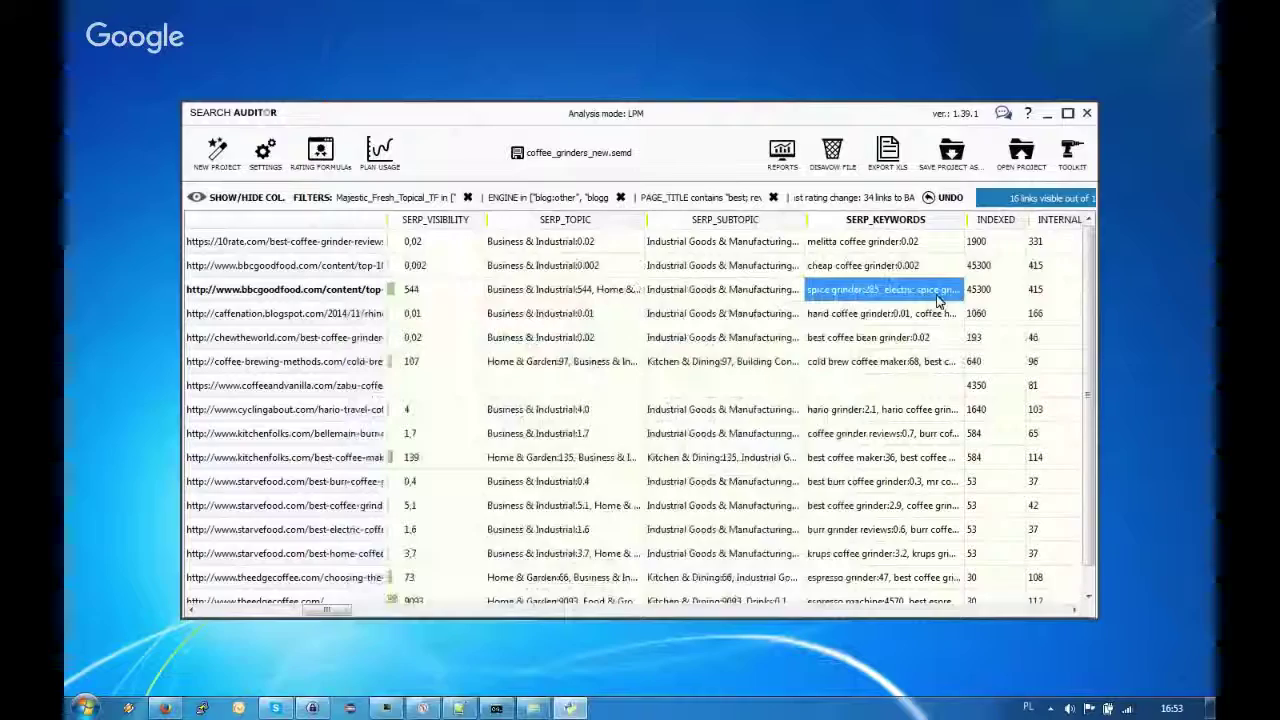
Look through the external link, Moz, social share and first Majestic columns of the bbcgoodfood.com spice grinders row
key(Right)
key(Right)
key(Right)
key(Right)
key(Right)
key(Right)
key(Right)
key(Right)
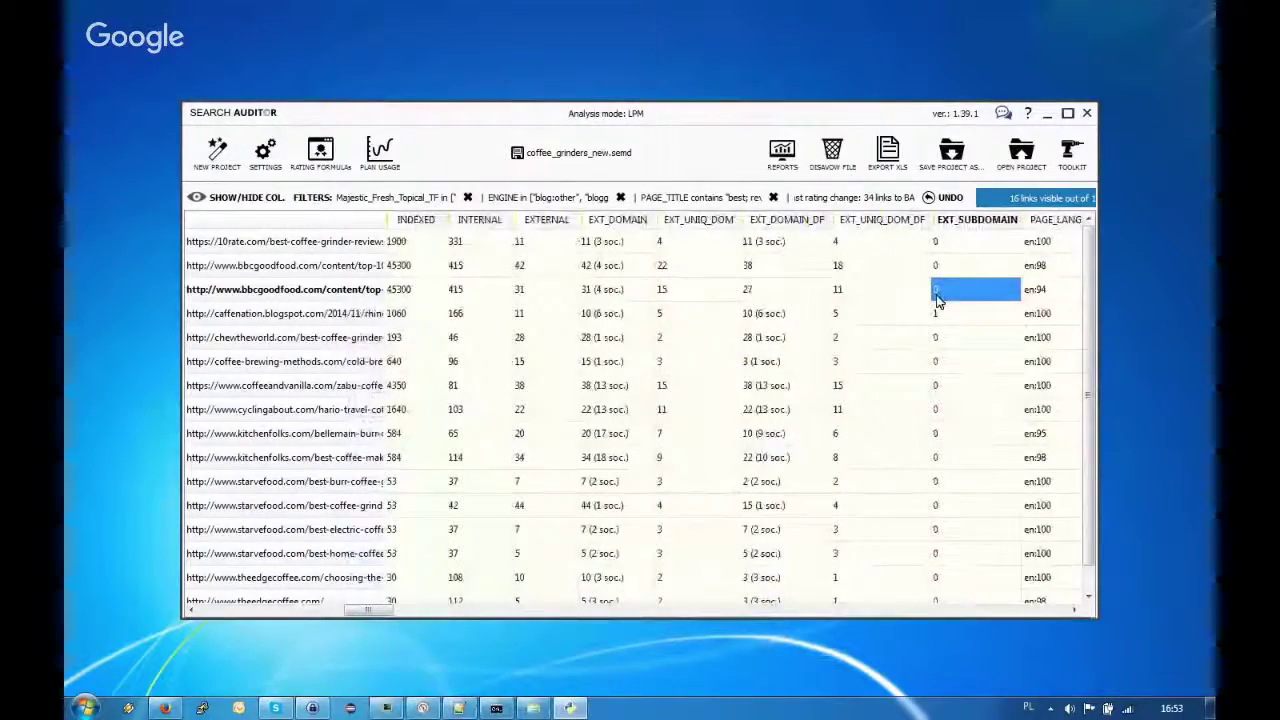
key(Right)
key(Right)
key(Right)
key(Right)
key(Right)
key(Right)
key(Right)
key(Right)
key(Right)
key(Right)
key(Right)
key(Right)
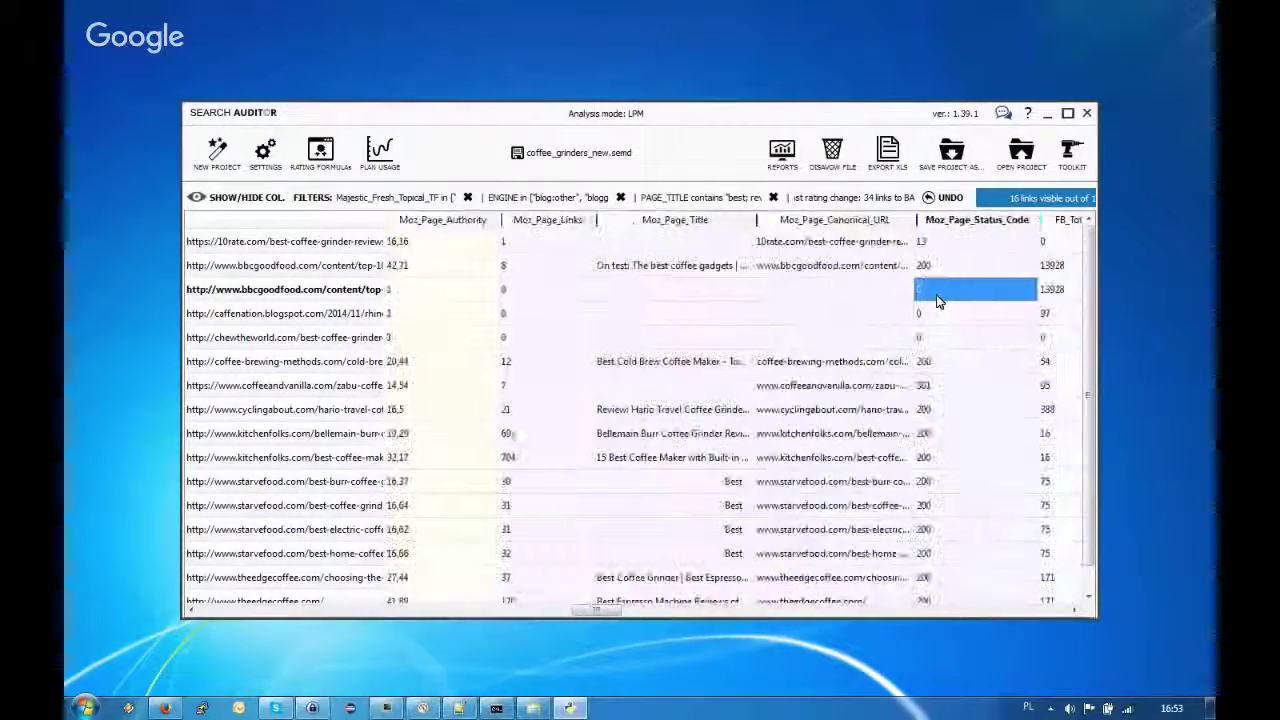
key(Right)
key(Right)
key(Right)
key(Right)
key(Left)
key(Left)
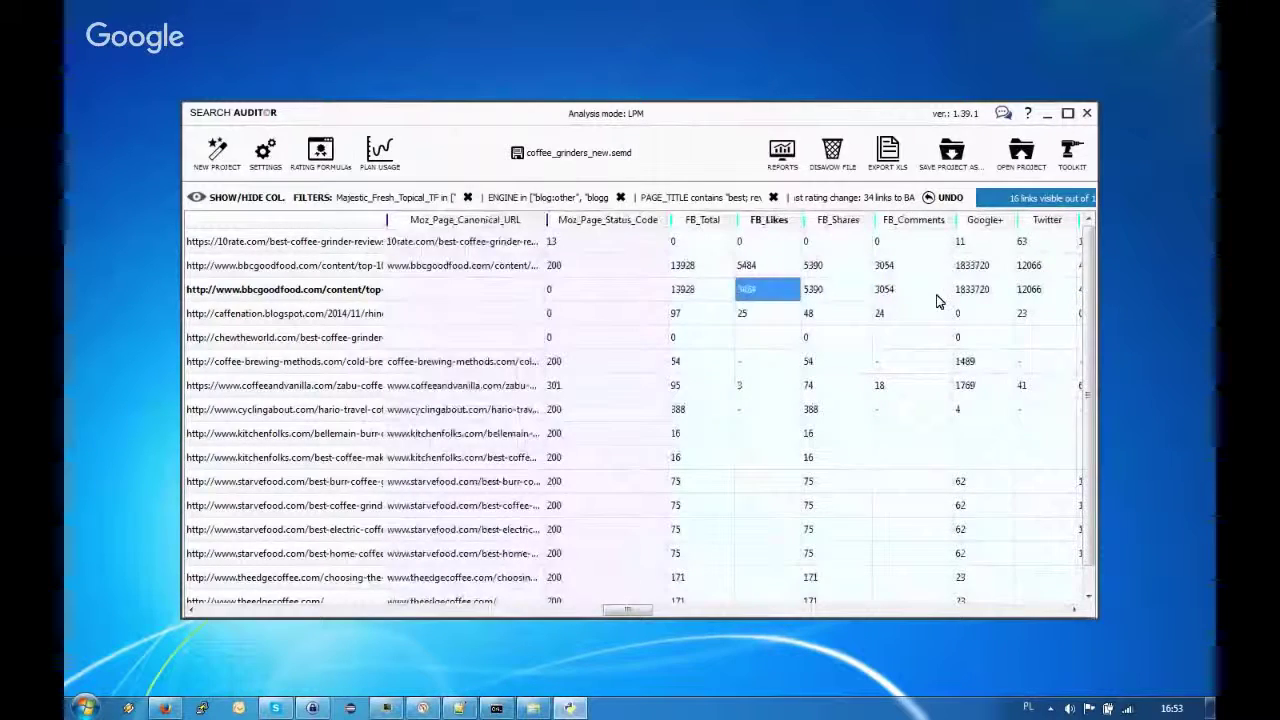
key(Right)
key(Right)
key(Right)
key(Right)
key(Right)
key(Right)
key(Right)
key(Right)
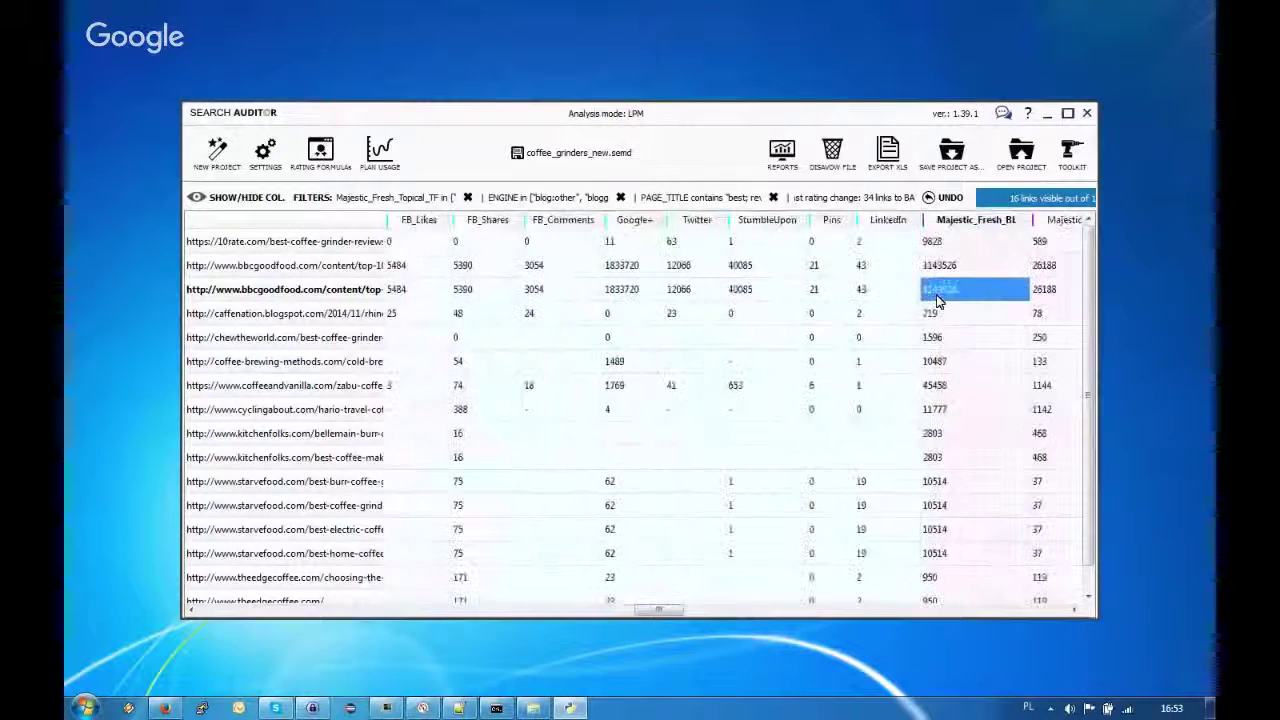
Go back over the Moz and external link metrics of the bbcgoodfood.com spice grinders row and return to its SERP_TOPIC column
key(Left)
key(Left)
key(Left)
key(Left)
key(Left)
key(Left)
key(Left)
key(Left)
key(Left)
key(Left)
key(Left)
key(Left)
key(Left)
key(Left)
key(Left)
key(Left)
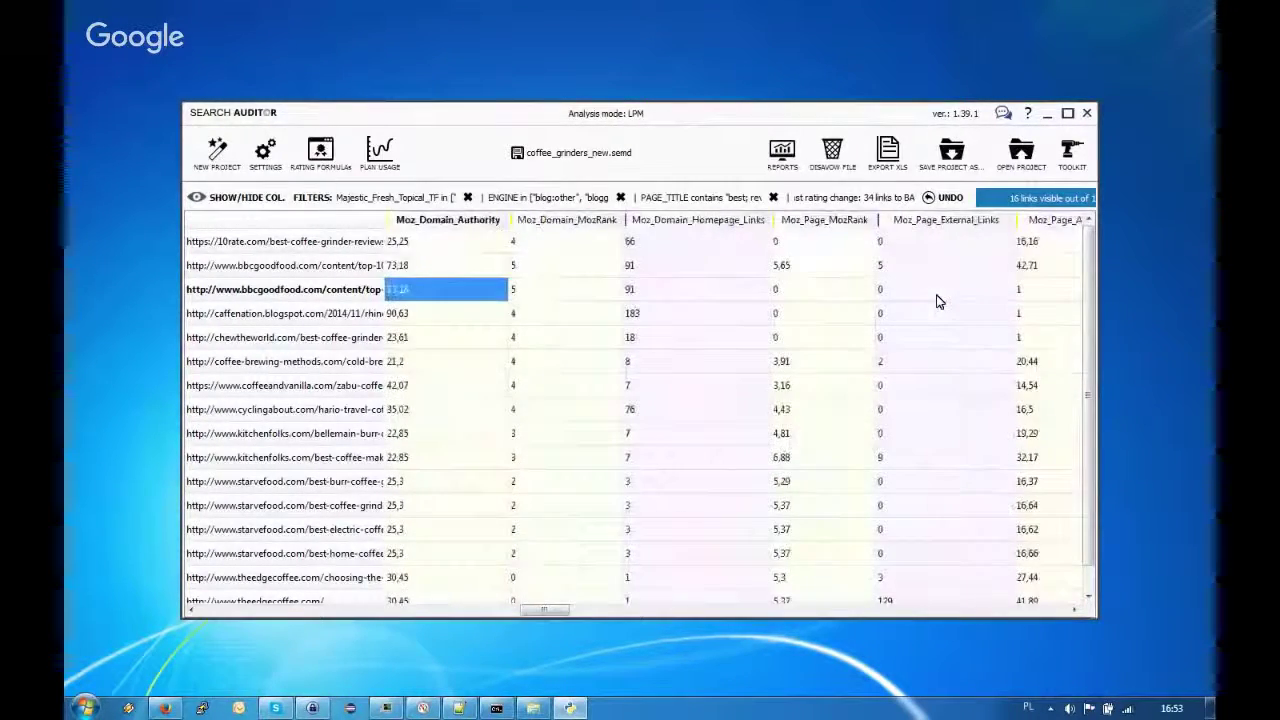
key(Left)
key(Left)
key(Left)
key(Left)
key(Left)
key(Left)
key(Left)
key(Left)
key(Left)
key(Left)
key(Left)
key(Left)
key(Left)
key(Left)
key(Left)
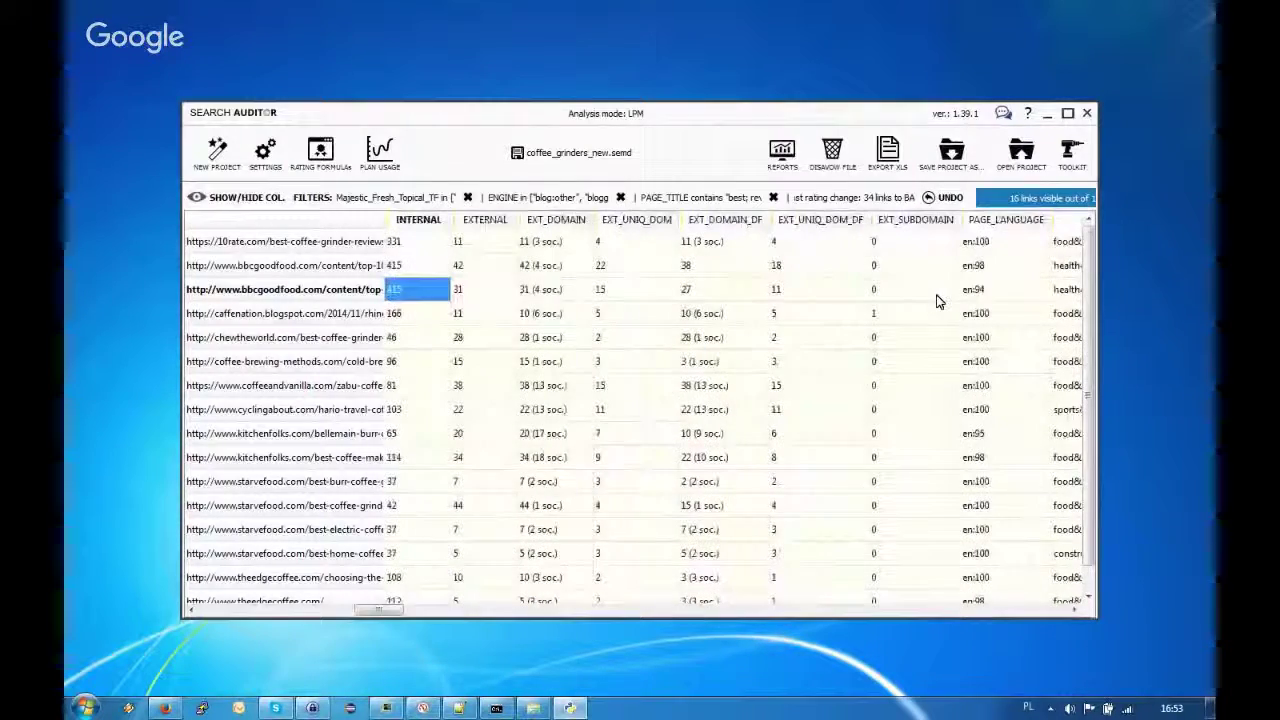
key(Right)
key(Right)
key(Right)
key(Right)
key(Right)
key(Right)
key(Right)
key(Right)
key(Right)
key(Right)
key(Right)
key(Right)
key(Right)
key(Right)
key(Right)
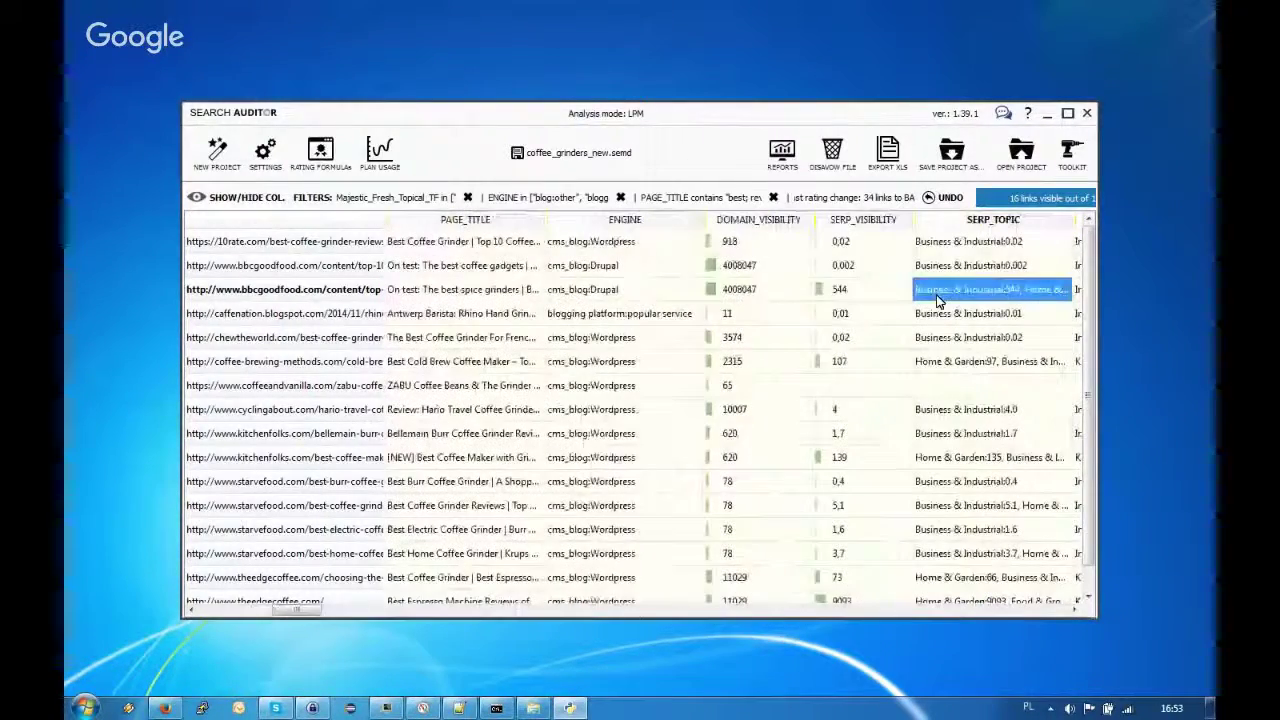
Compare the bbcgoodfood.com row's domain visibility and SERP topic, and check the engine and page title of the caffenation.blogspot.com row
key(Left)
key(Left)
key(Left)
key(Right)
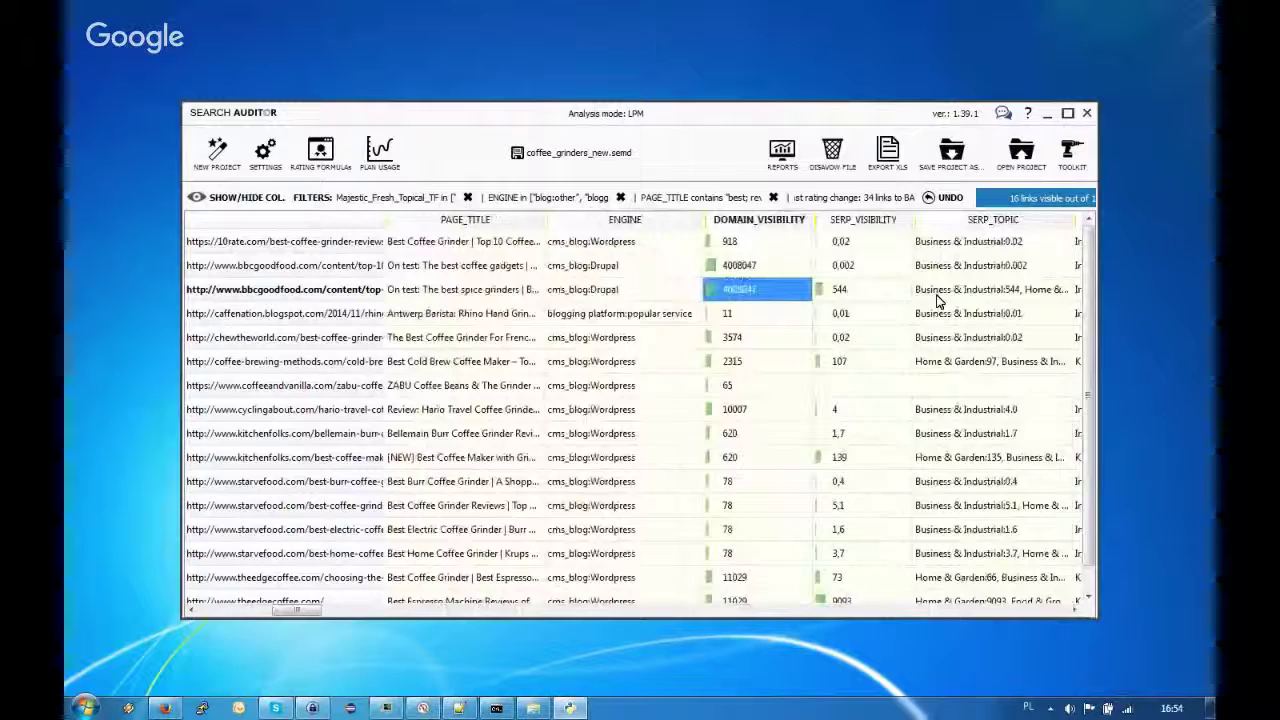
key(Right)
key(Right)
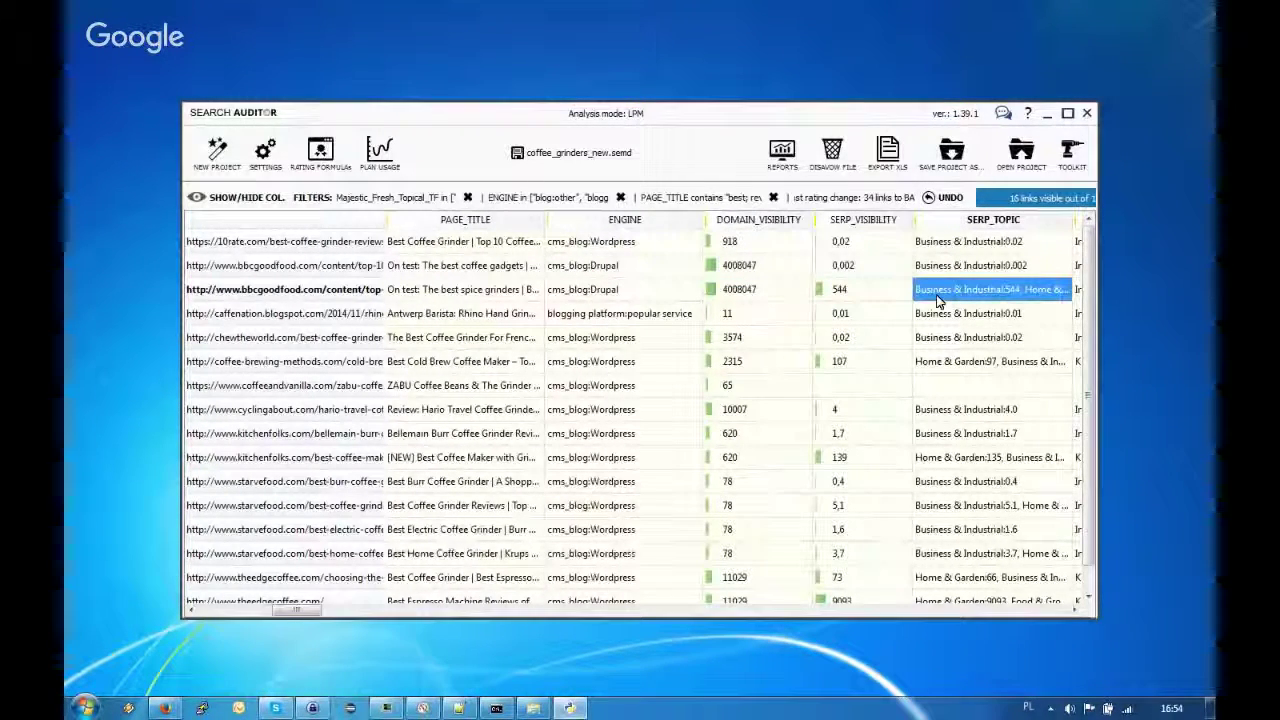
click(653, 318)
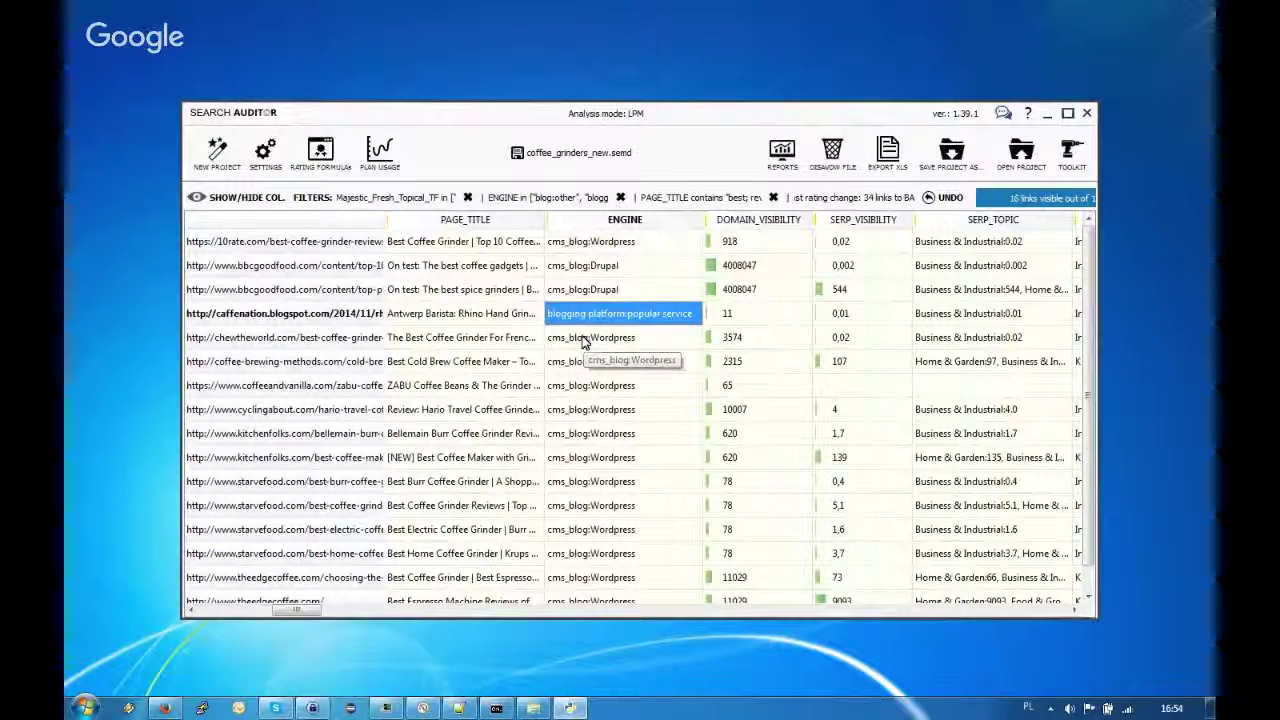
click(489, 316)
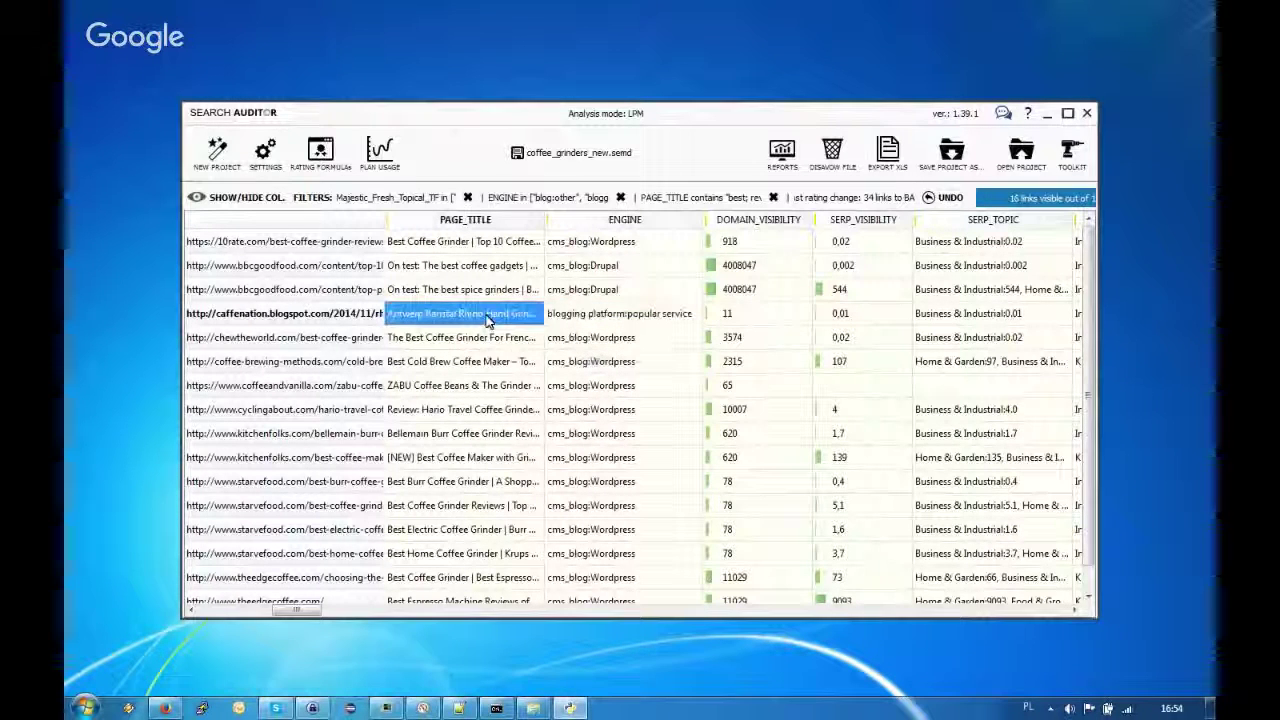
Remove the ENGINE, Majestic_Fresh_Topical_TF and PAGE_TITLE filters, keeping the KEYWORDS_SCORE and Majestic_Fresh_TF filters
click(618, 200)
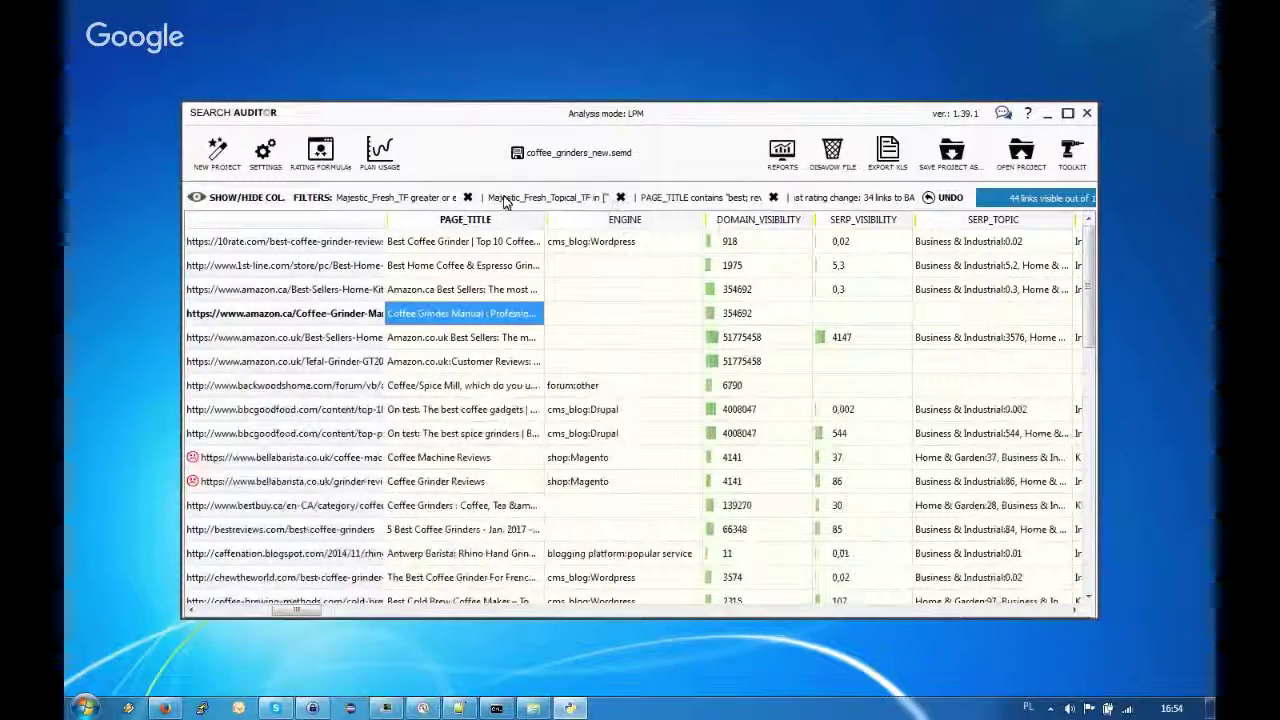
key(Right)
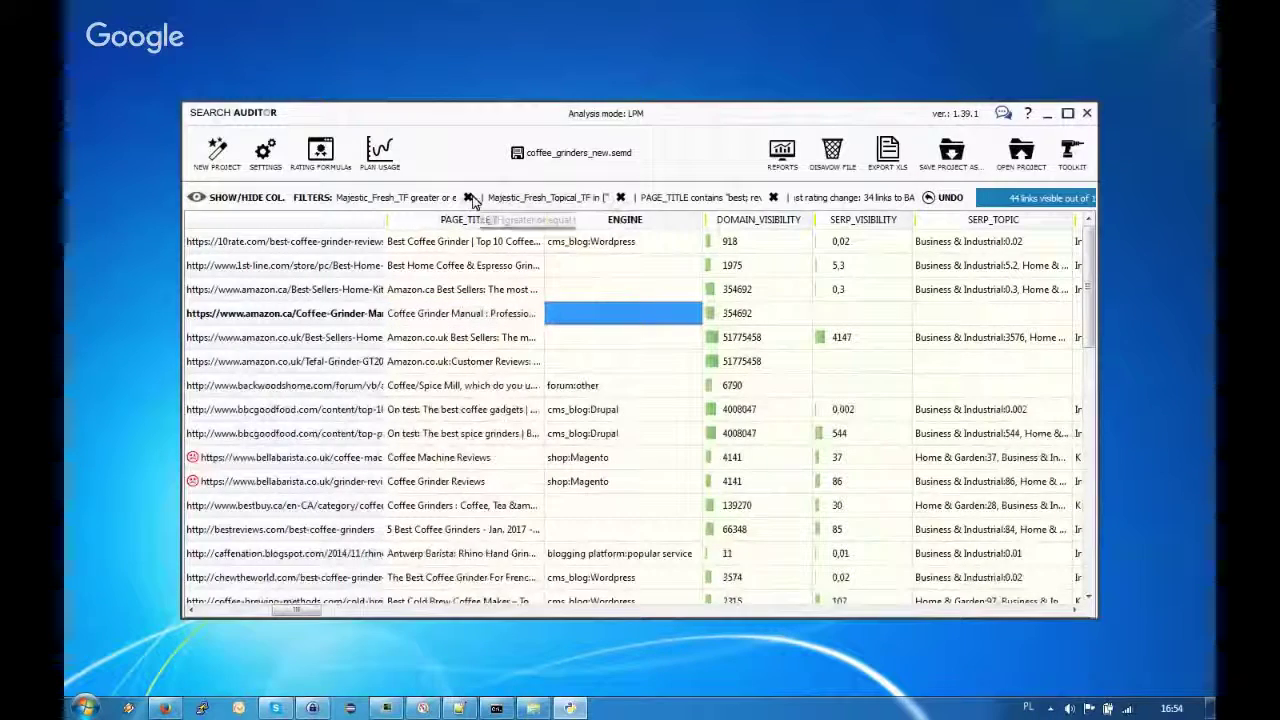
click(620, 197)
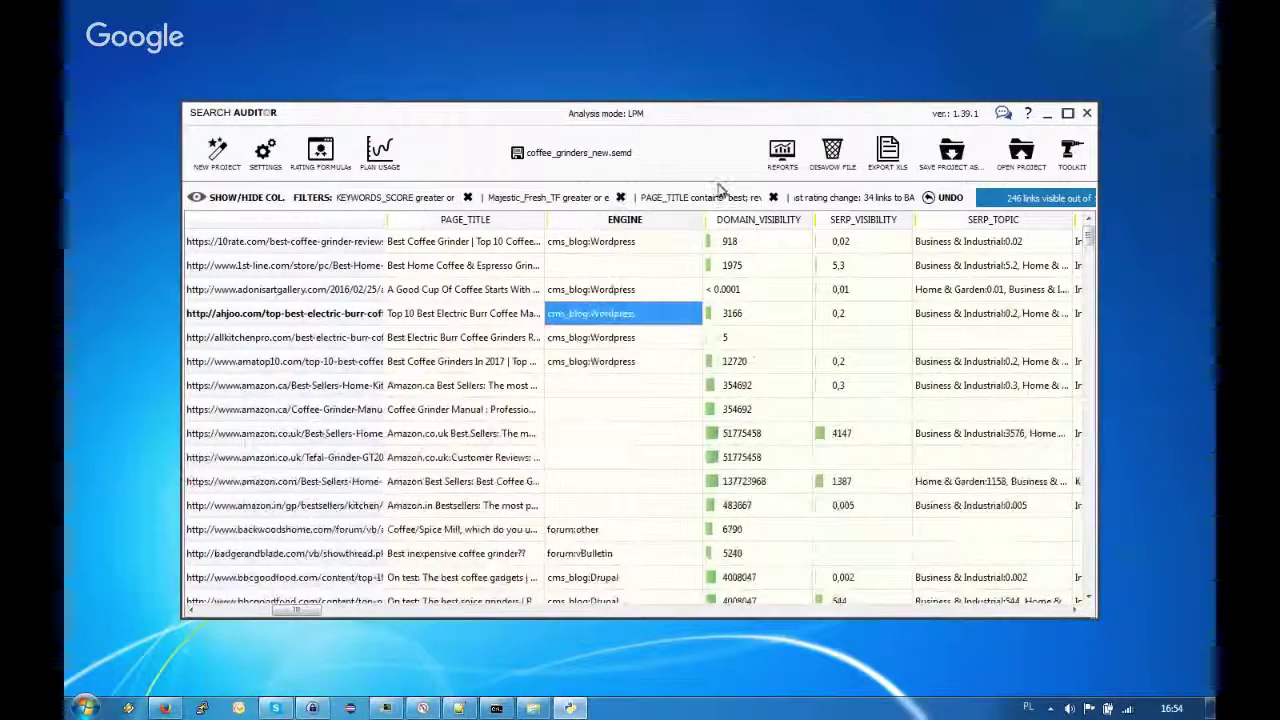
click(774, 198)
click(575, 289)
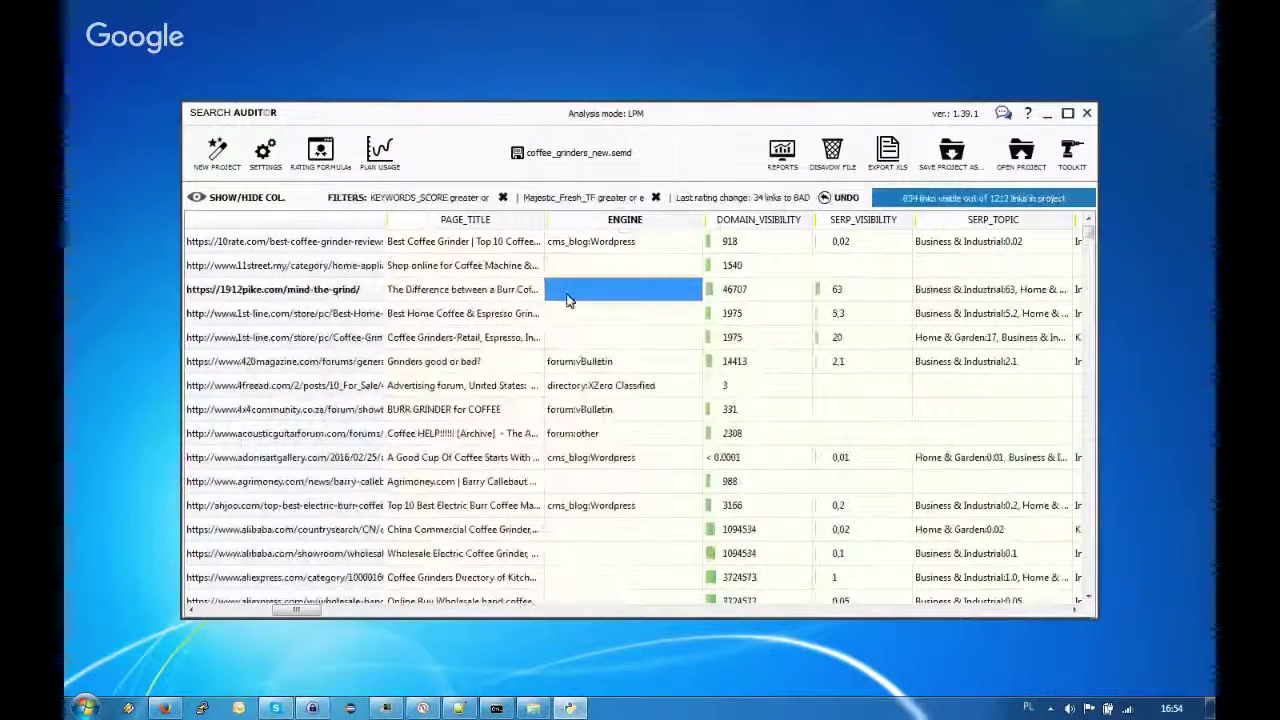
Filter the ENGINE column to all forum engines: ExpressionEngine, IPBoard, MyBB, SMF, Vanilla, XenForo, other, phpBB and vBulletin
click(580, 219)
click(596, 182)
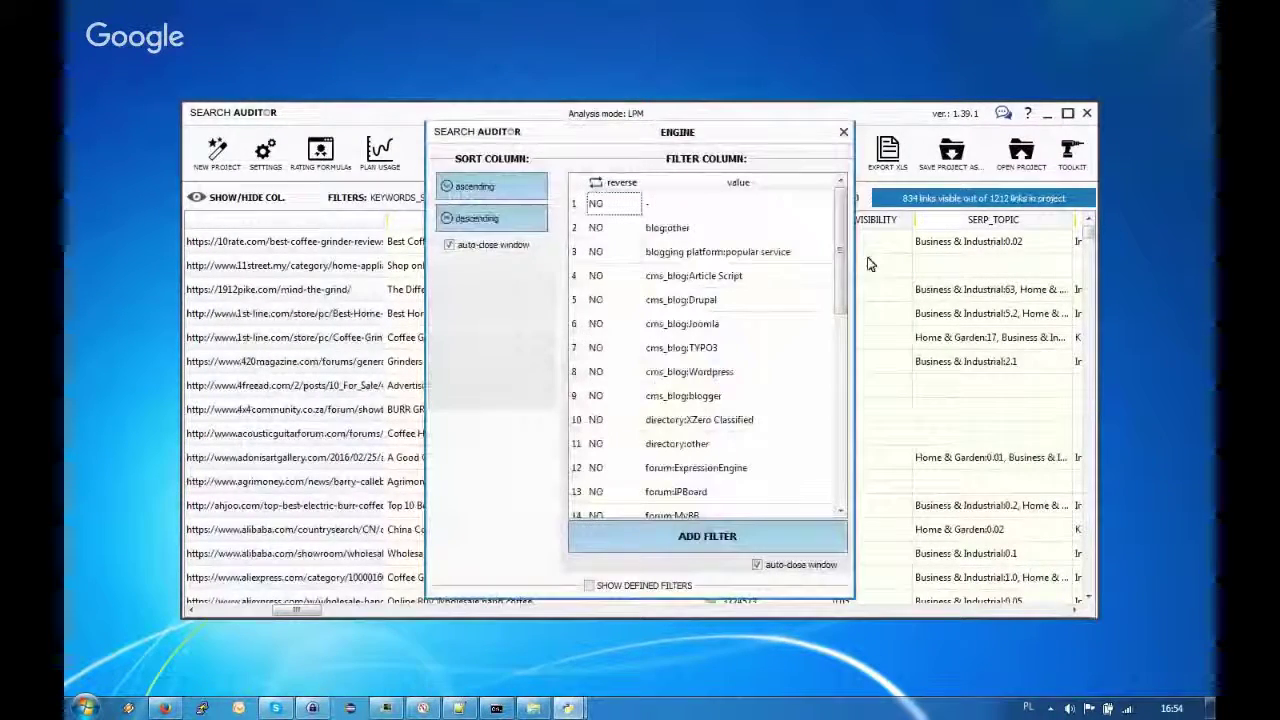
drag(843, 196, 843, 286)
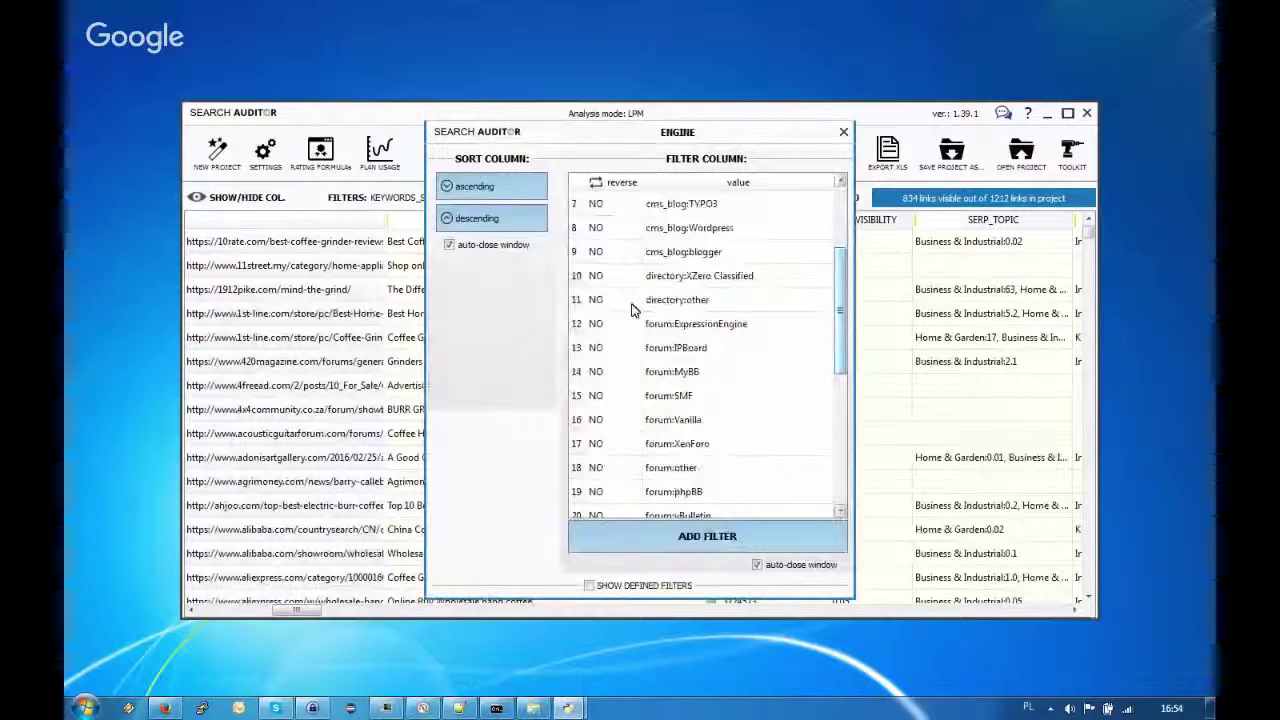
click(605, 323)
click(607, 347)
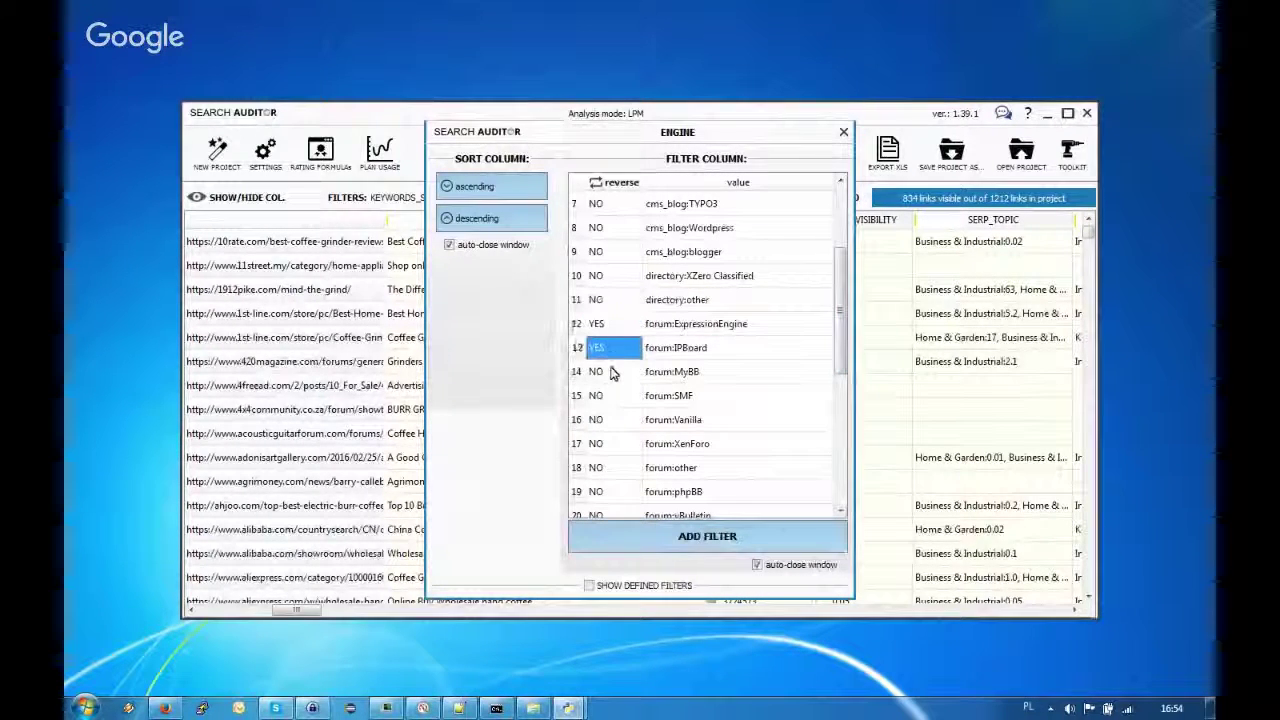
click(608, 371)
click(612, 396)
drag(611, 418, 608, 437)
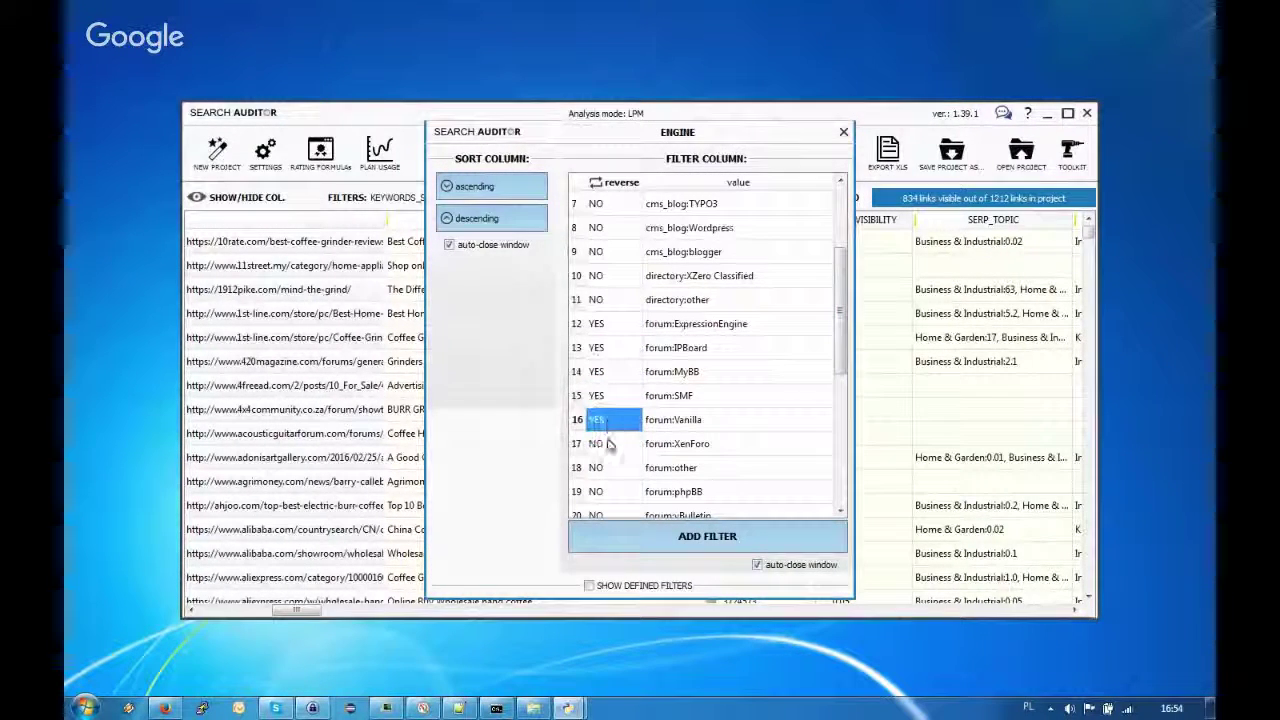
click(609, 443)
click(612, 477)
click(613, 495)
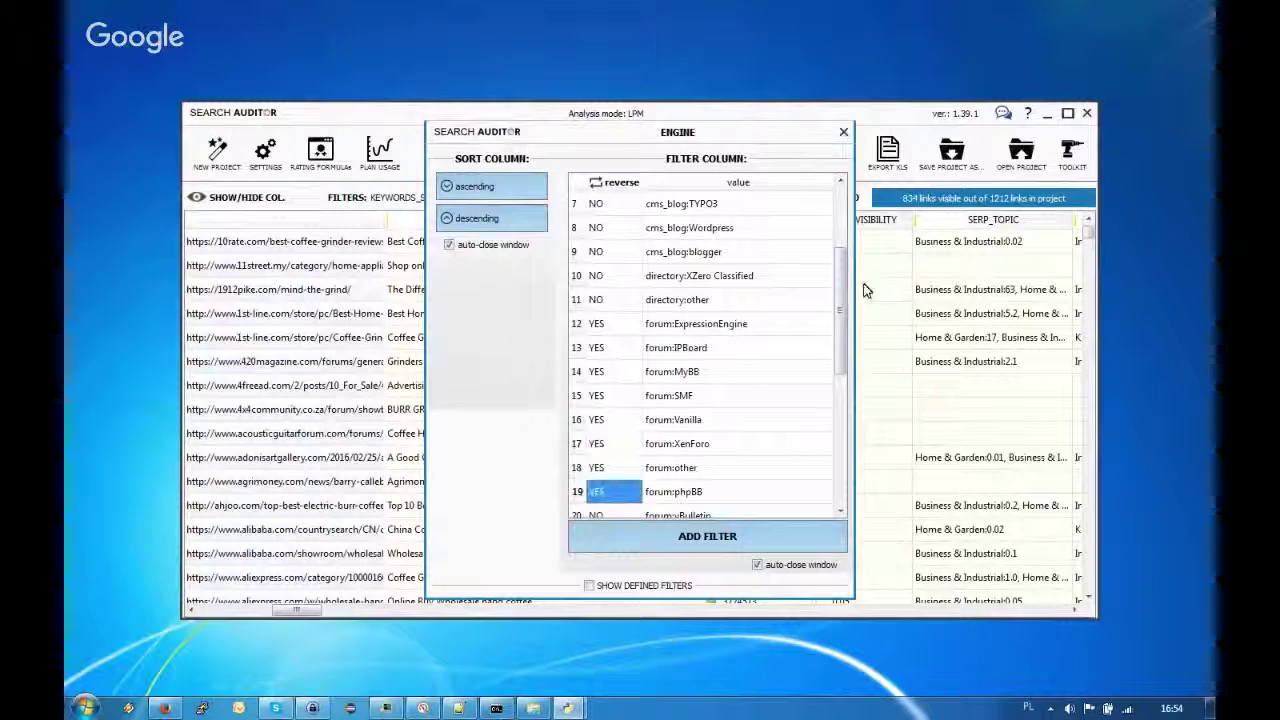
scroll(845, 297, down, 3)
click(618, 350)
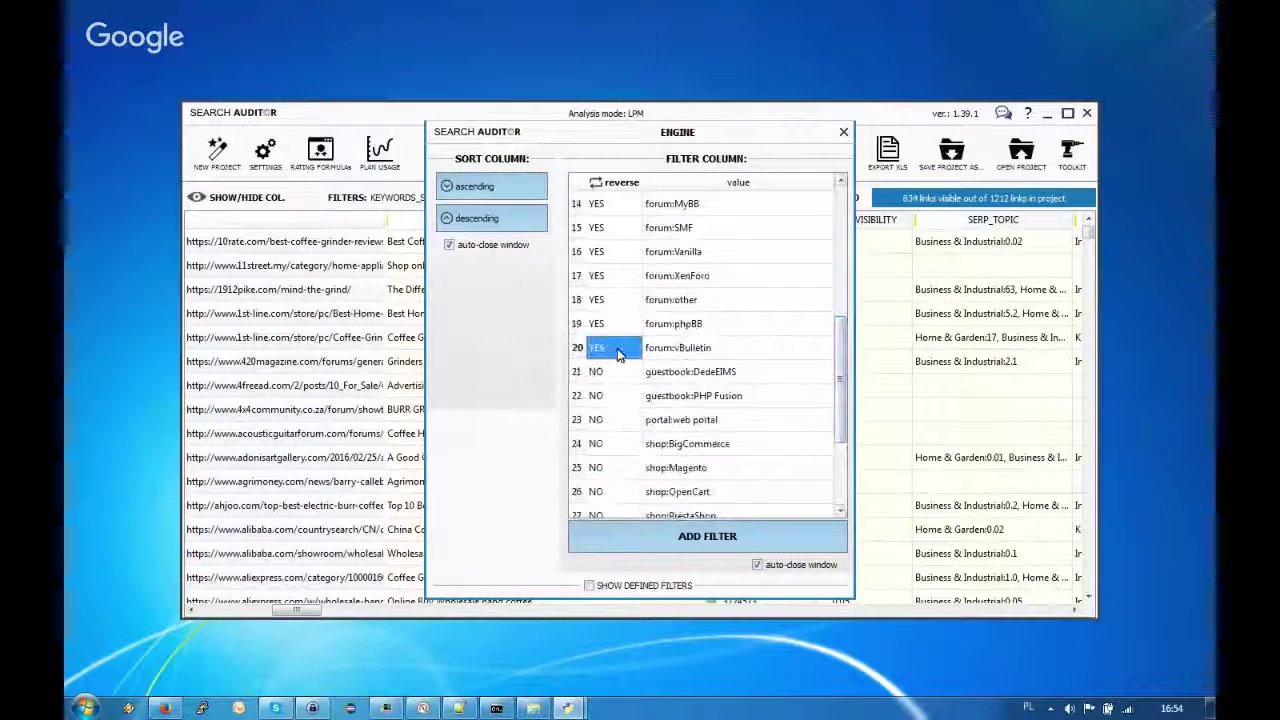
click(688, 532)
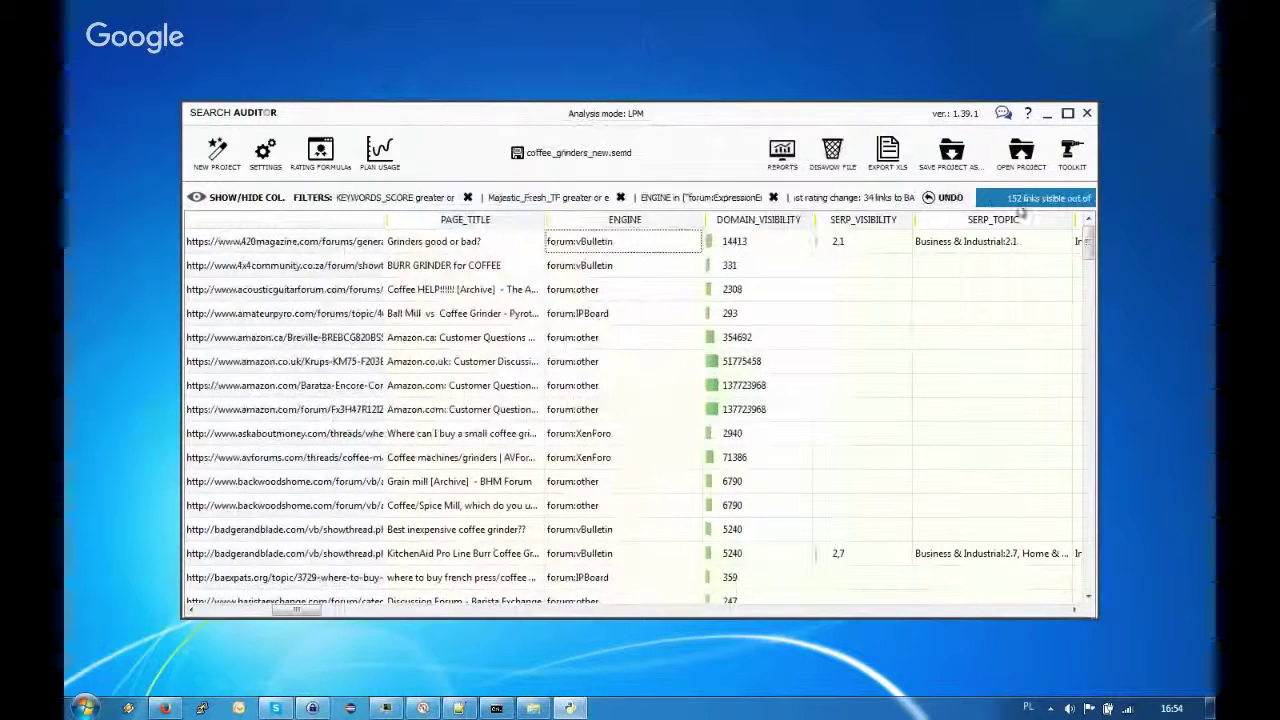
Widen the PAGE_TITLE column so that the forum thread titles are readable
click(615, 322)
key(Left)
key(Left)
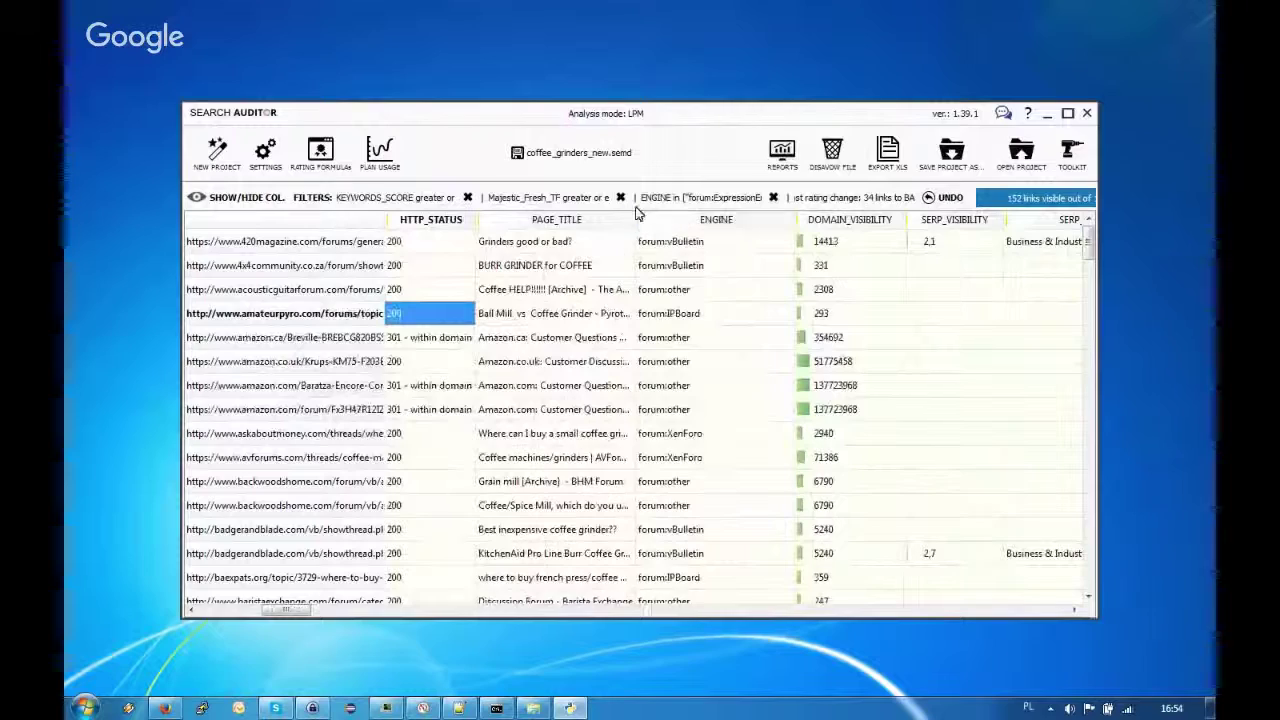
drag(634, 219, 765, 219)
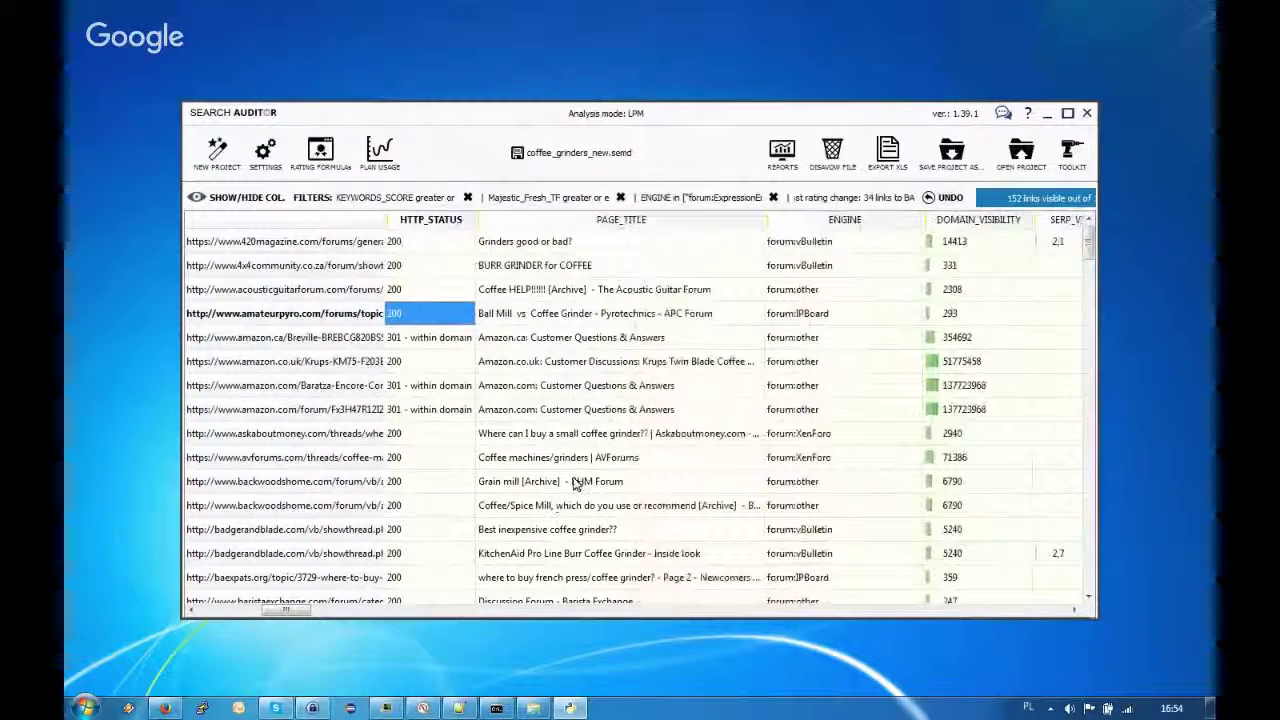
Look over the page titles of the Amazon, backwoodshome.com and badgerandblade.com forum threads
click(560, 409)
click(529, 388)
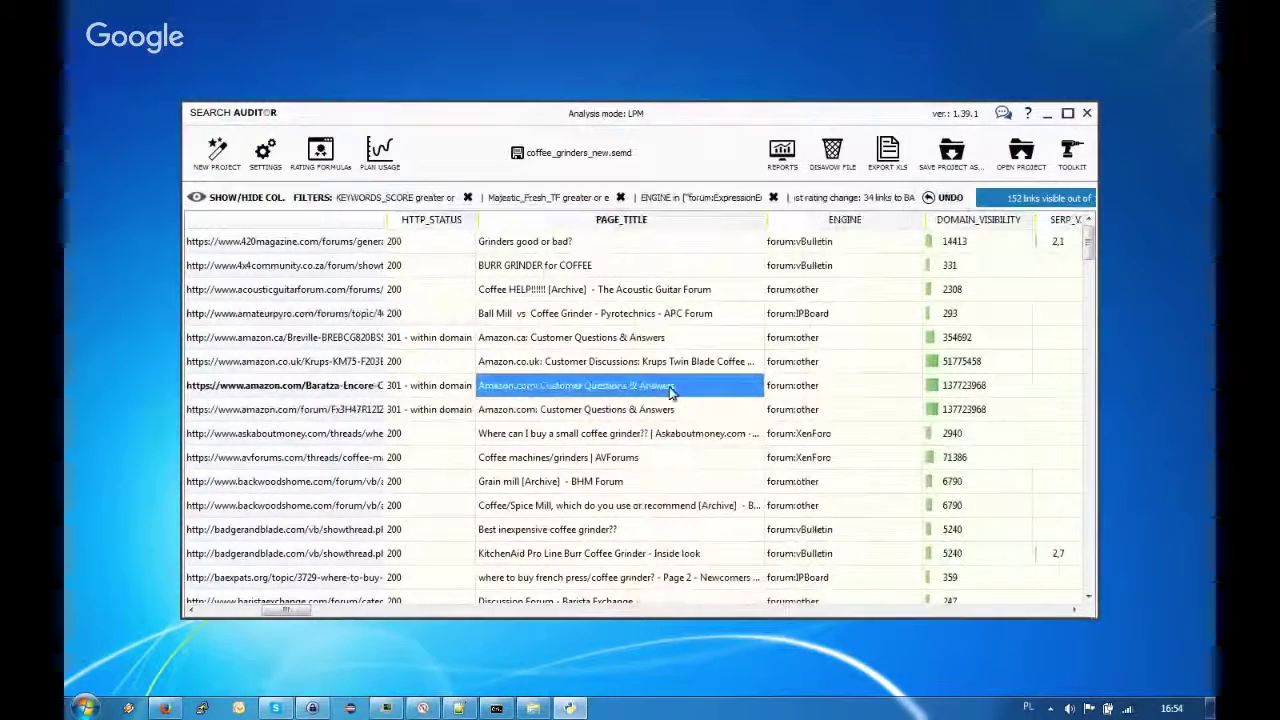
ctrl+click(310, 366)
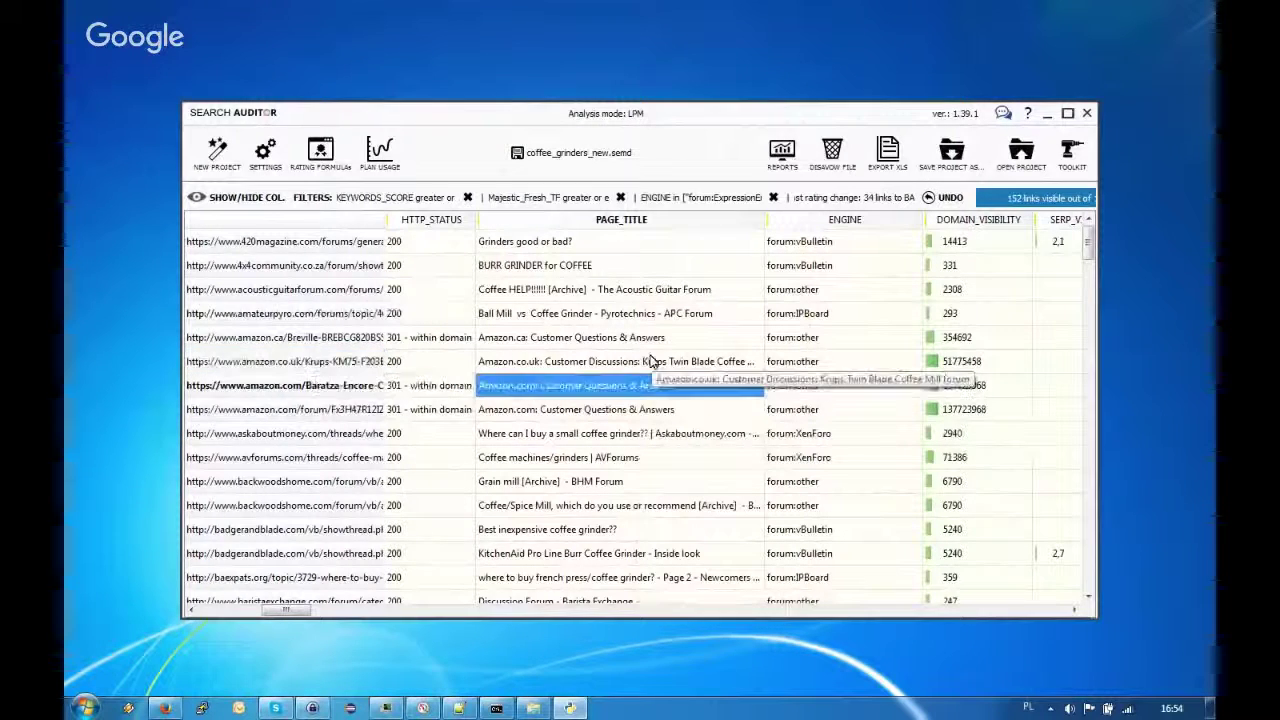
click(505, 530)
click(588, 481)
click(592, 505)
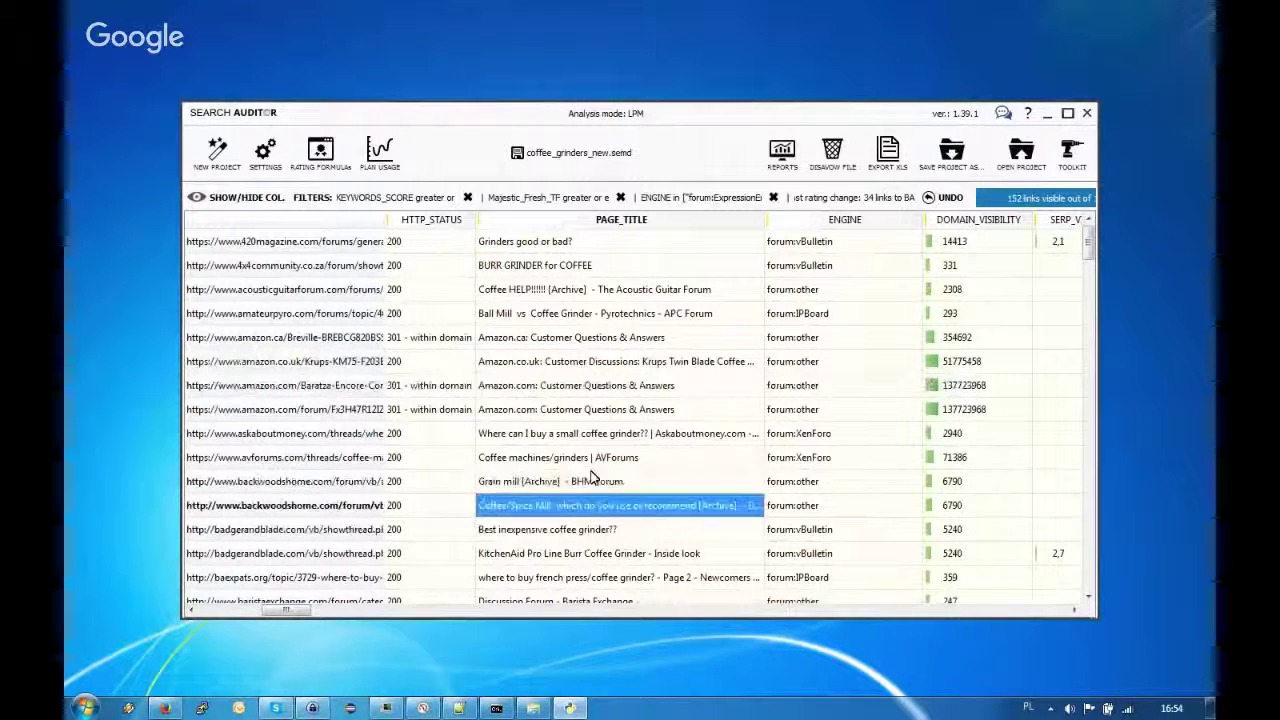
click(596, 529)
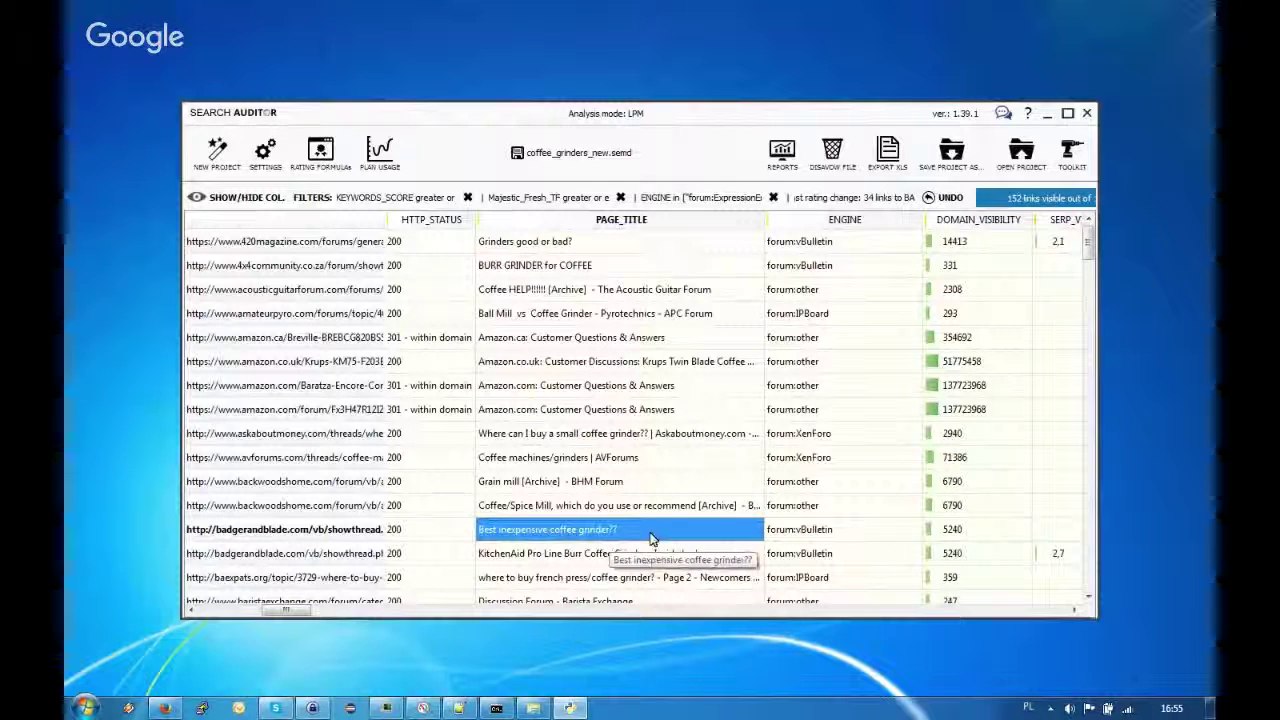
Check the engine, domain visibility and SERP topic of the badgerandblade.com "Best inexpensive coffee grinder??" row
key(Right)
key(Right)
key(Right)
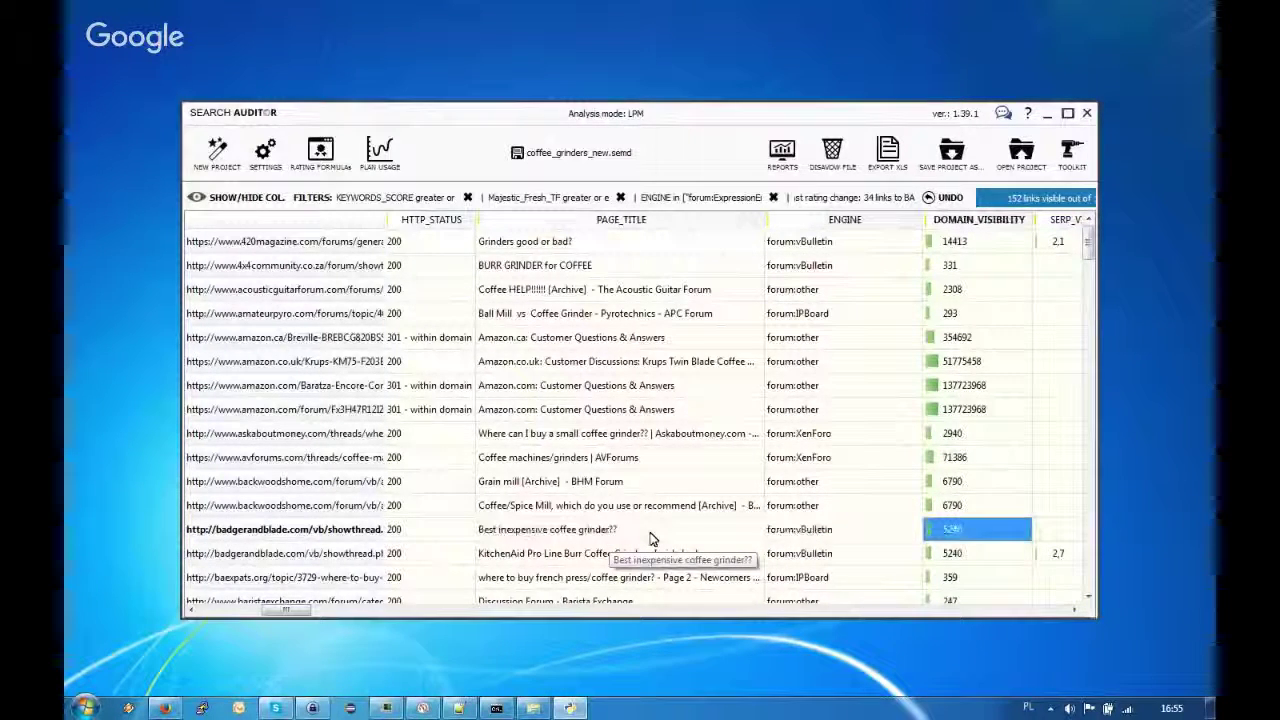
key(Right)
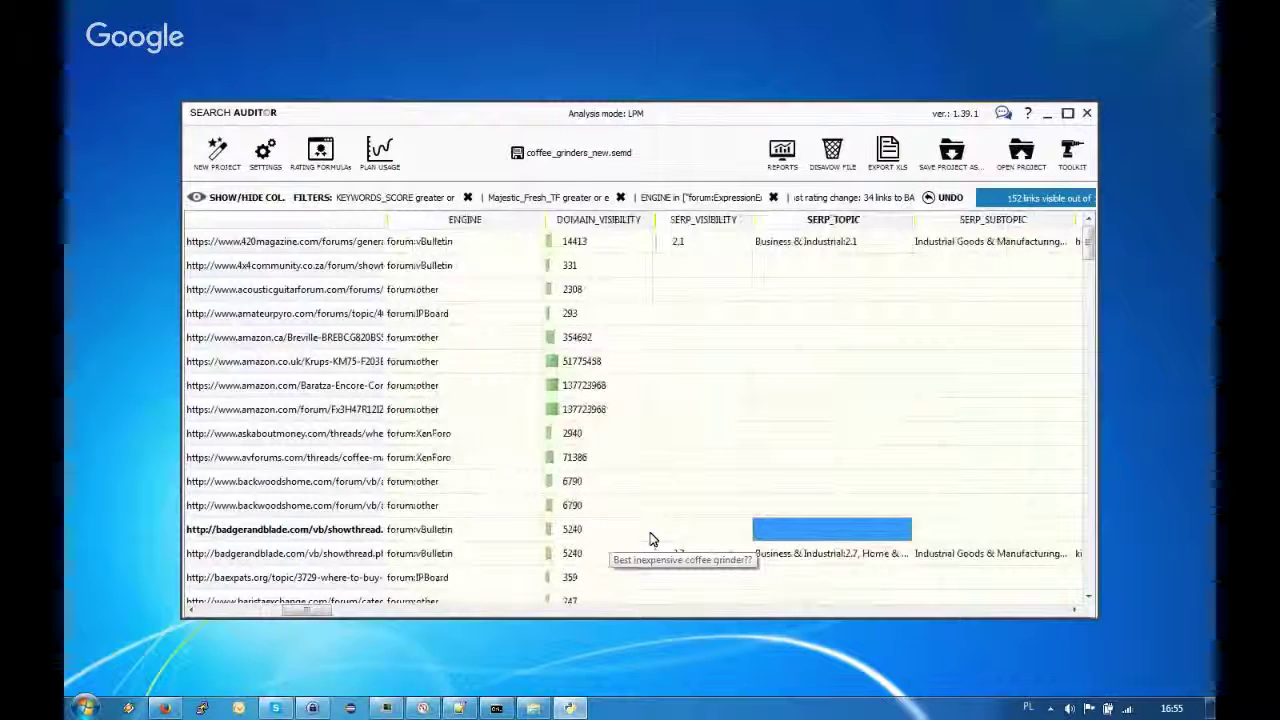
key(Left)
key(Left)
key(Left)
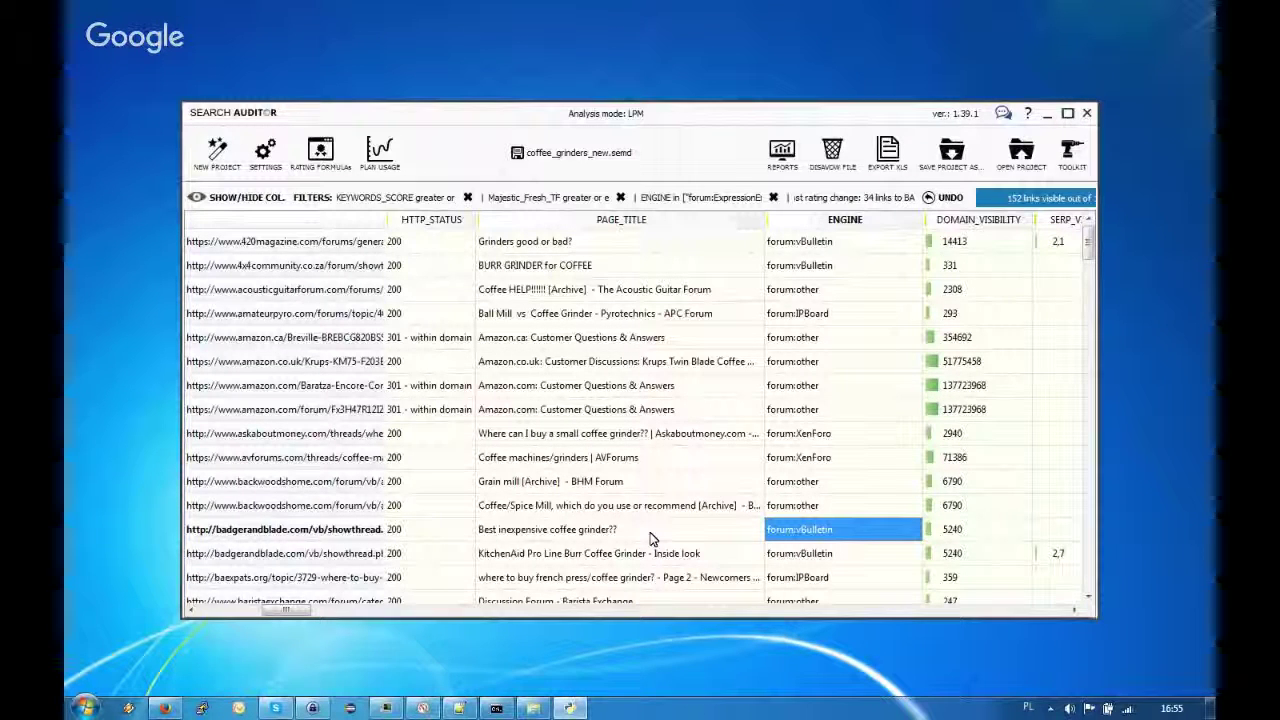
click(650, 539)
click(860, 535)
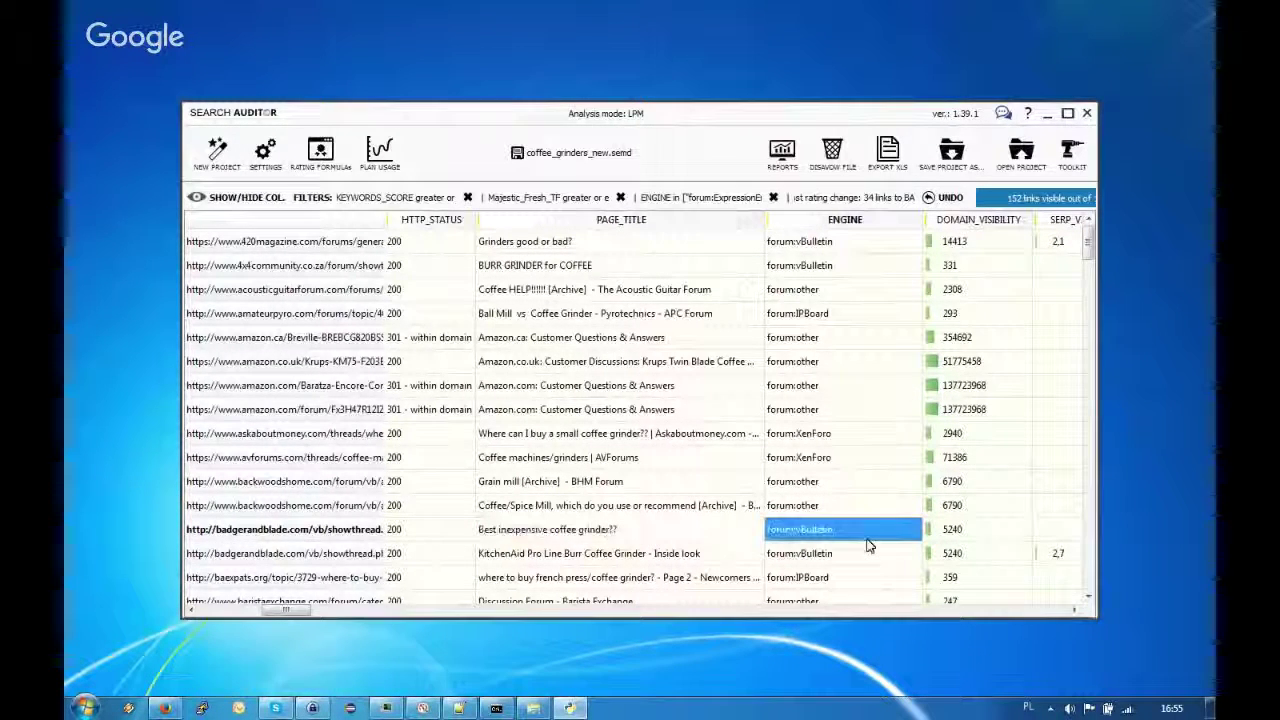
click(700, 536)
click(816, 534)
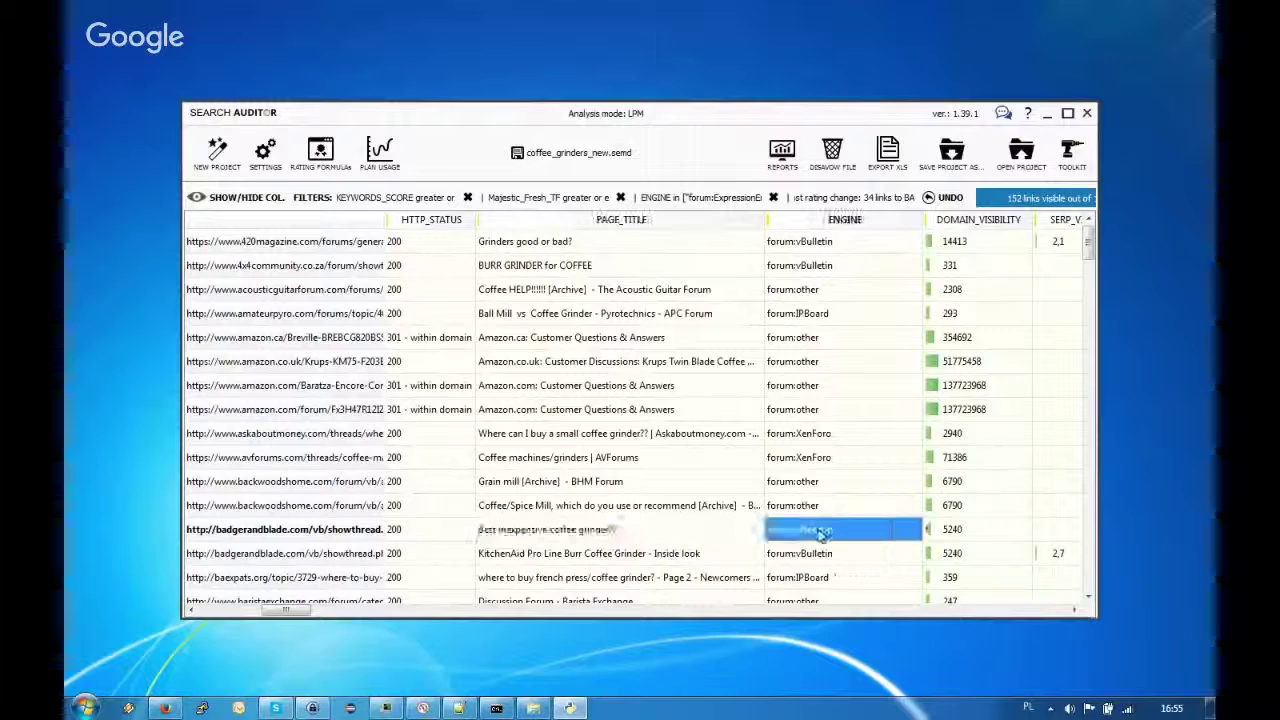
Sort the forum links by DOMAIN_VISIBILITY in descending order
key(Right)
key(Right)
key(Left)
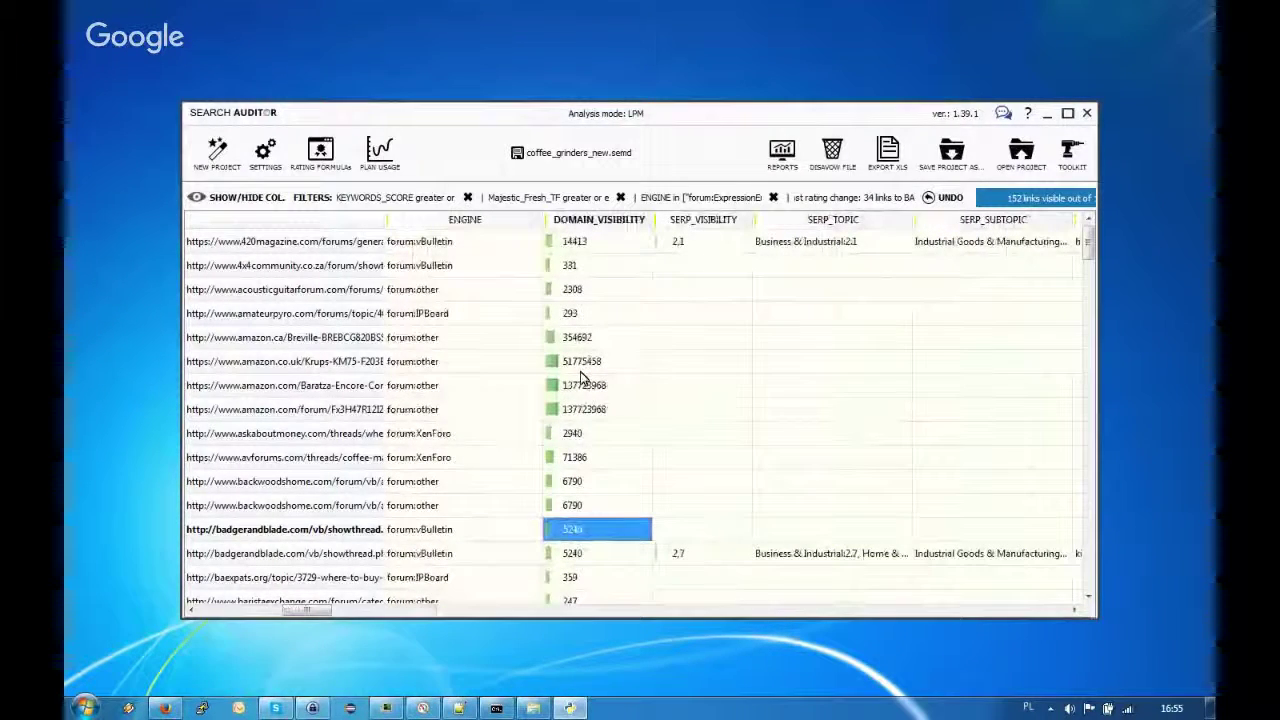
click(566, 221)
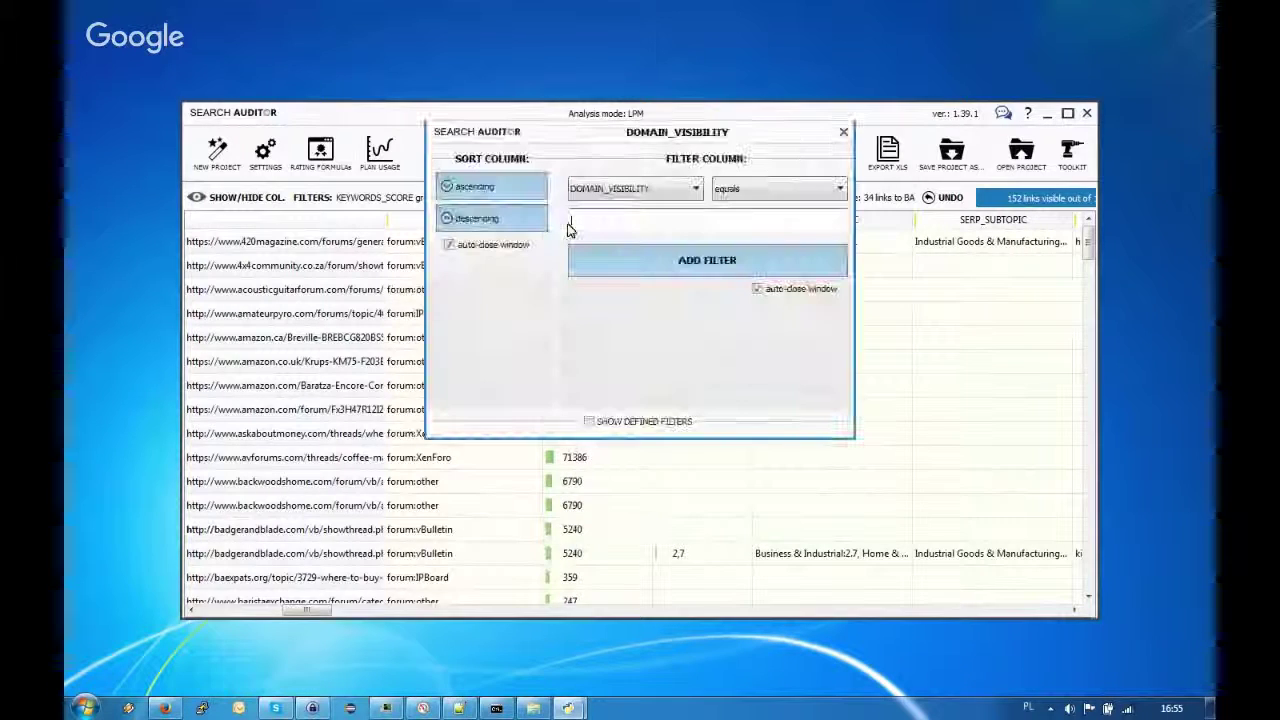
click(486, 218)
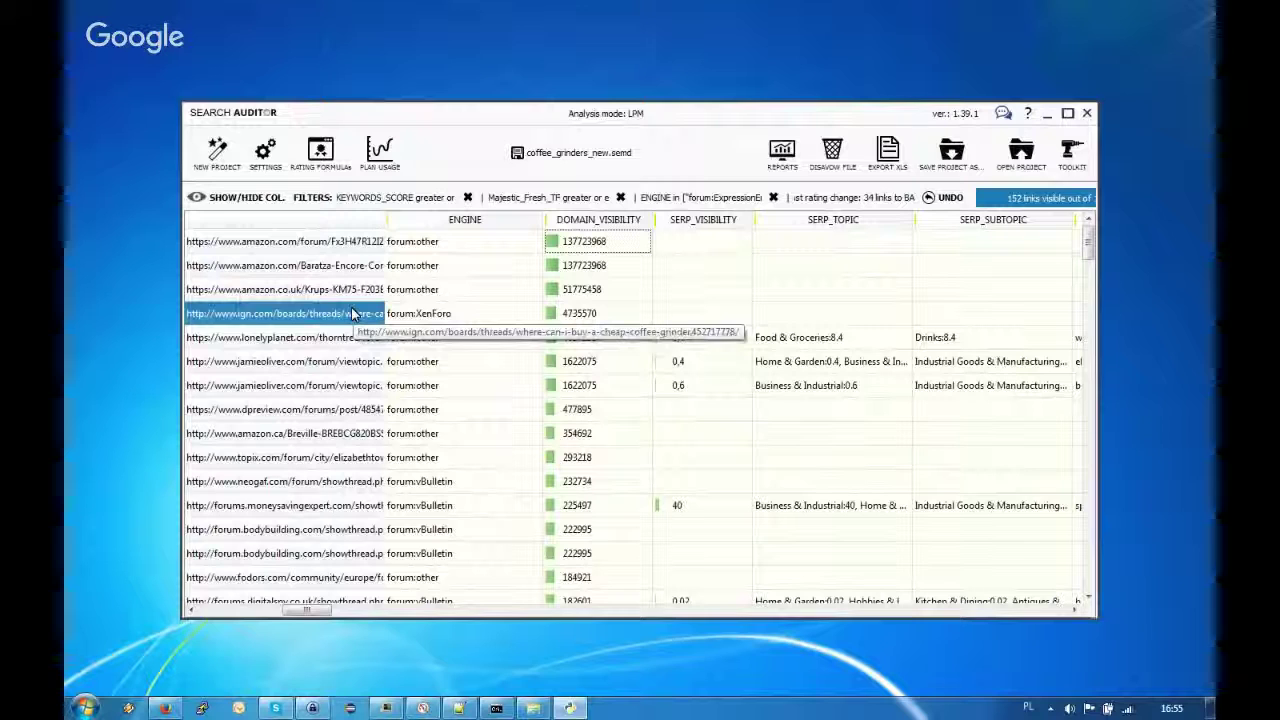
Examine the ign.com row's engine, its domain visibility with visits by country, and its SERP visibility and topic
click(452, 318)
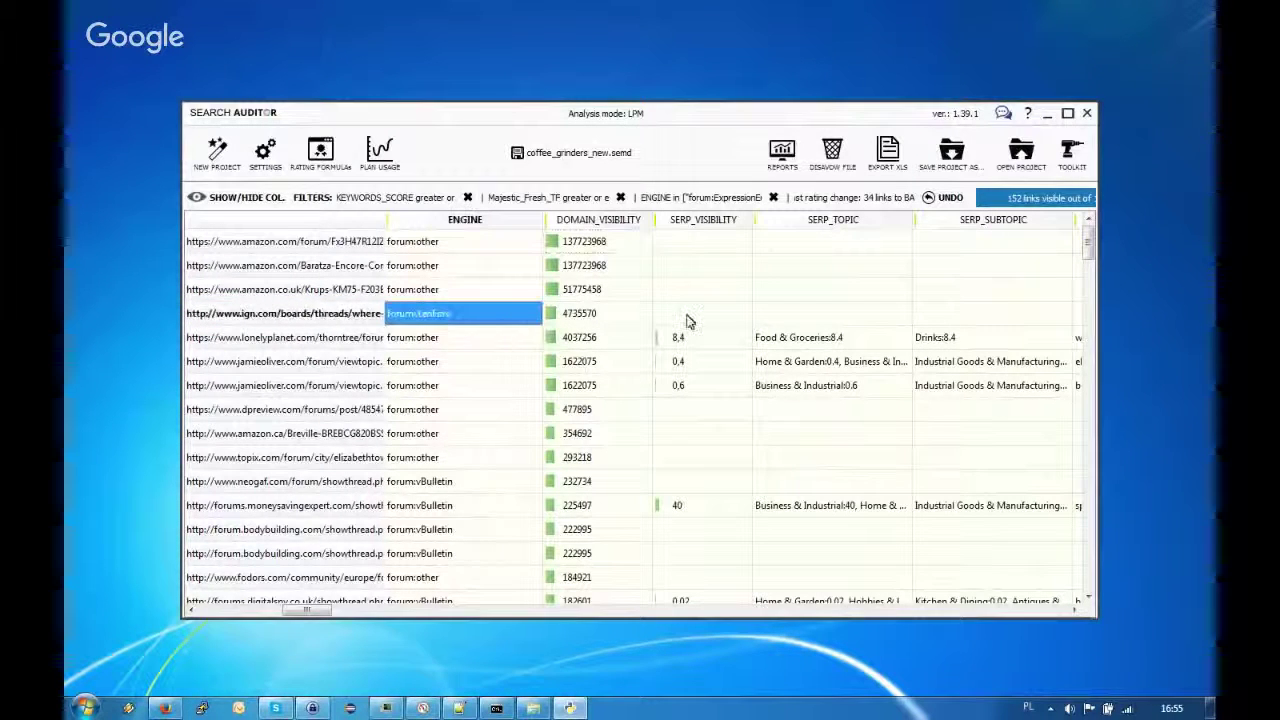
click(632, 321)
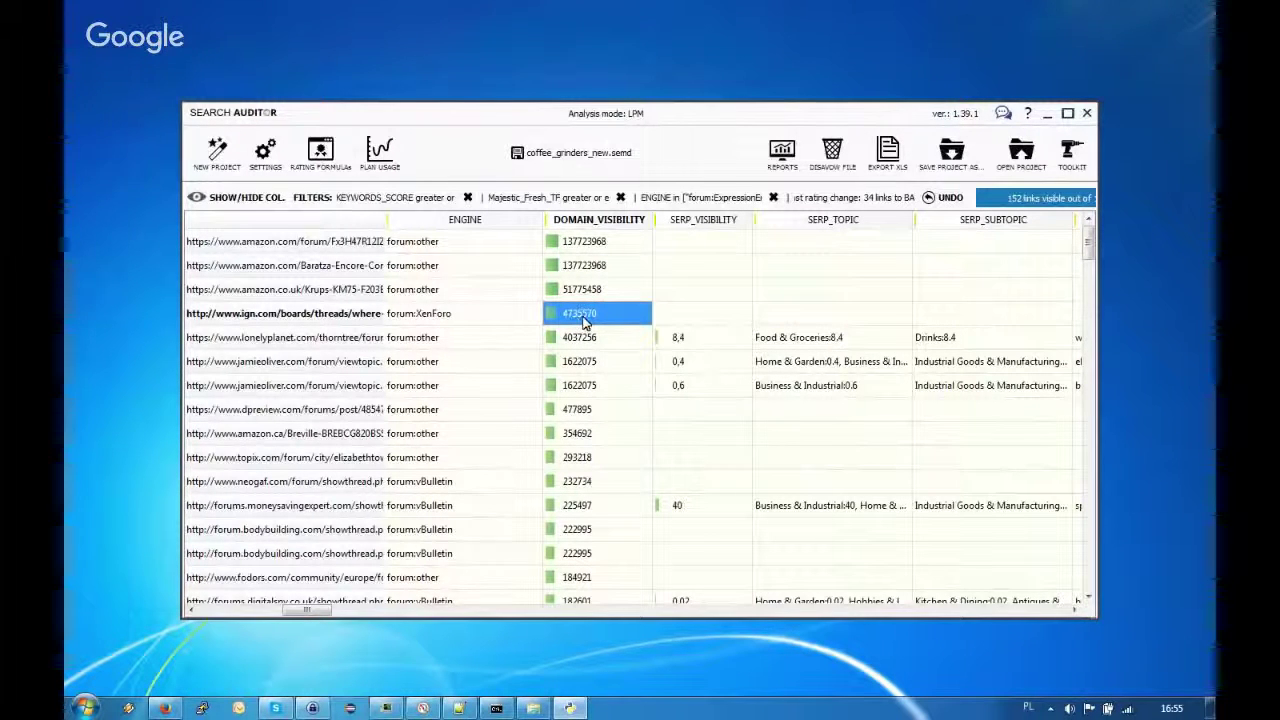
mouse_move(588, 323)
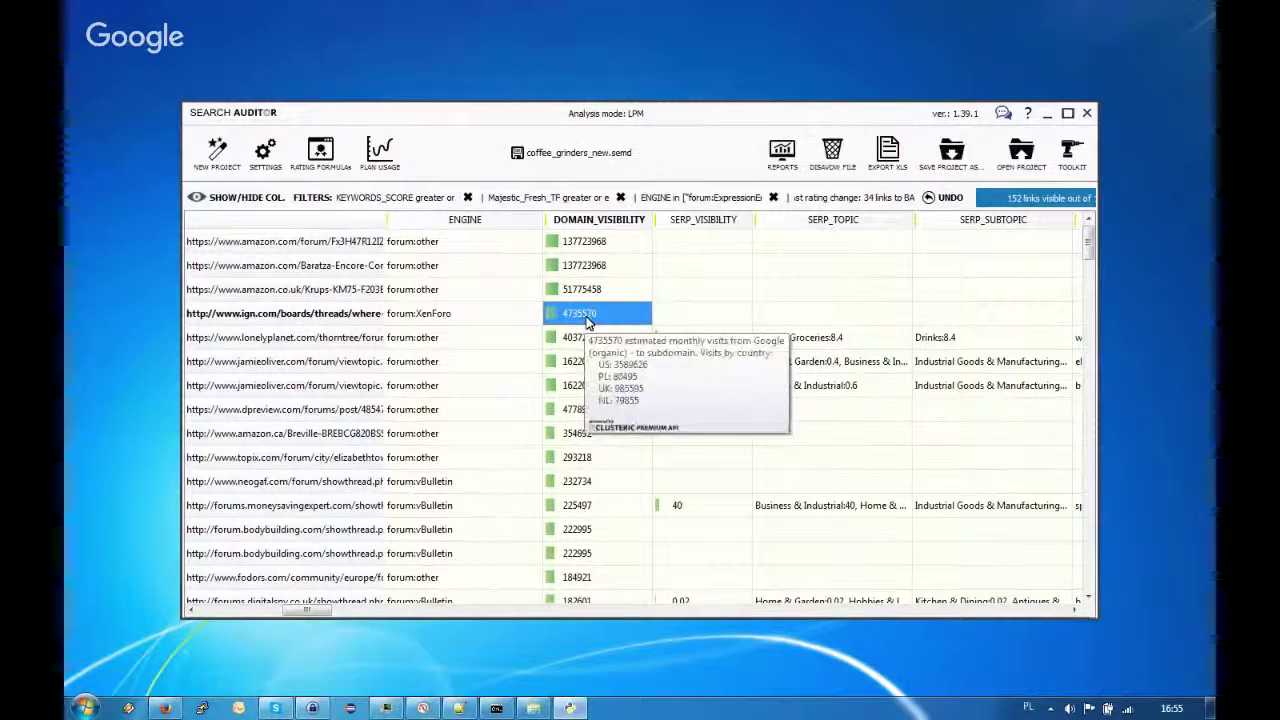
click(715, 313)
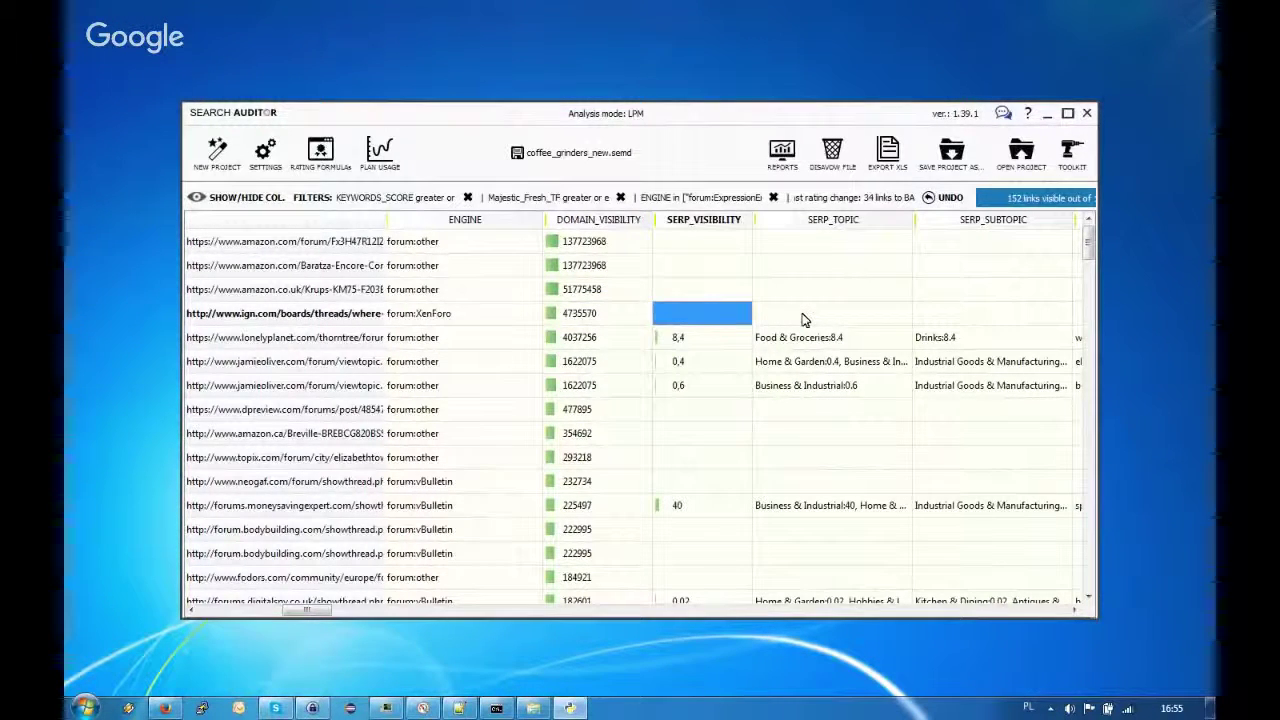
click(803, 319)
click(700, 321)
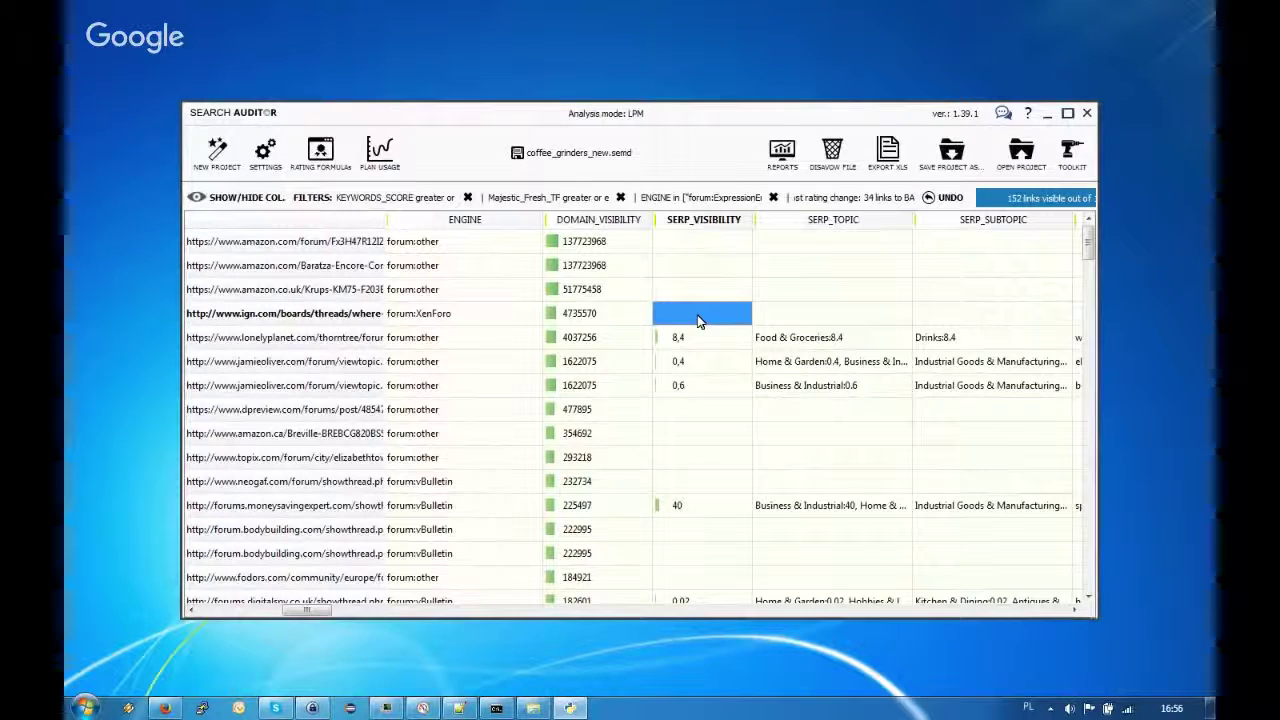
Look through the ign.com row's SERP subtopic, keywords, indexed and following metric columns, and return to the row's first columns
key(Right)
key(Right)
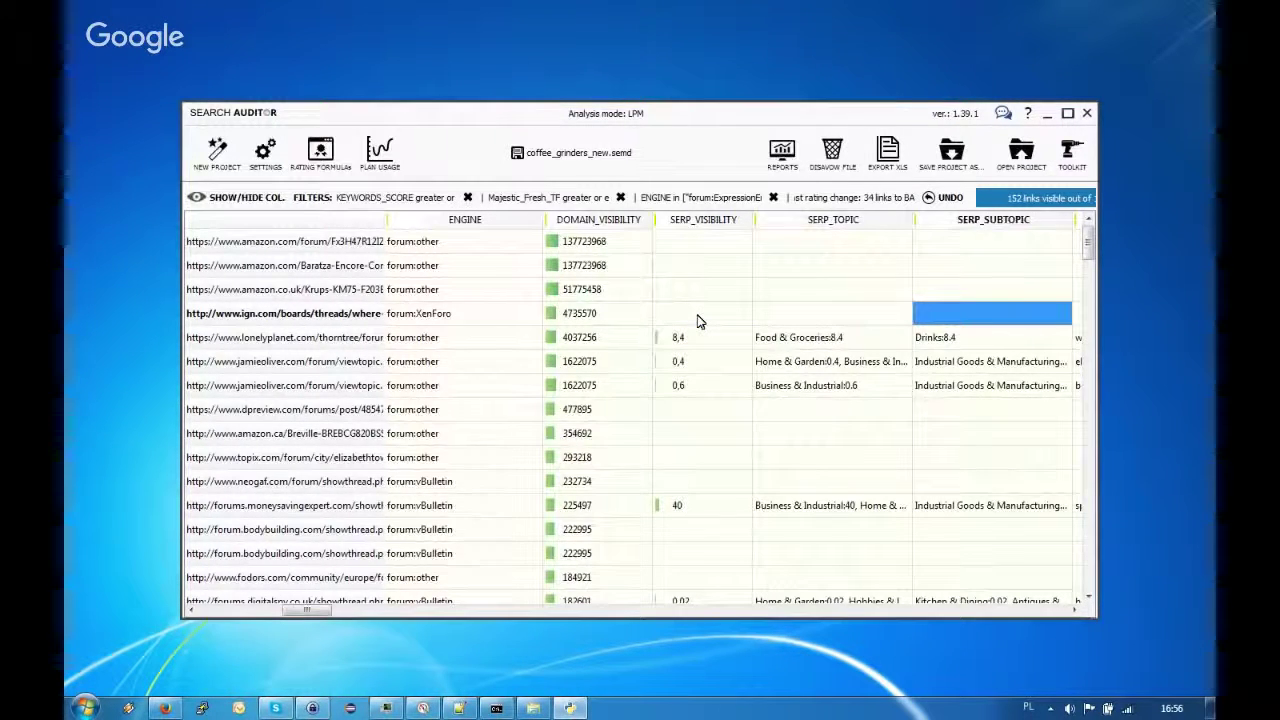
key(Right)
key(Right)
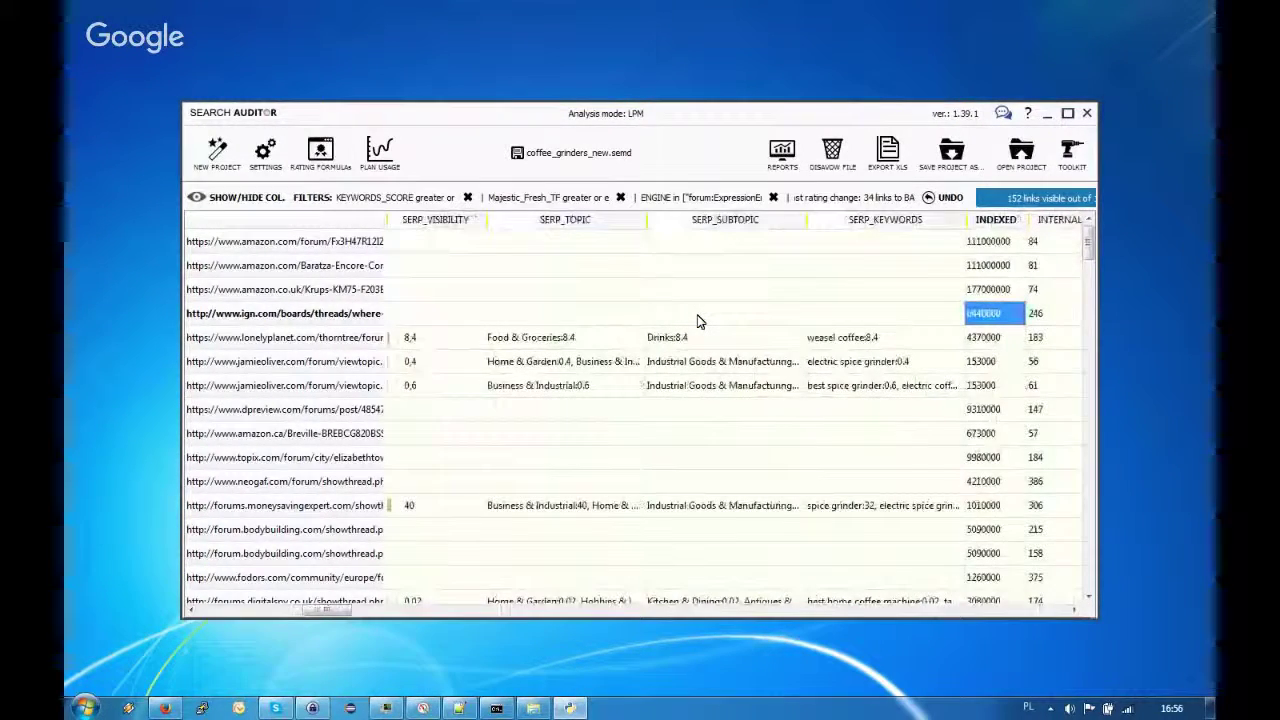
key(Right)
key(Right)
key(Right)
key(Right)
key(Right)
key(Right)
key(Left)
key(Left)
key(Left)
key(Left)
key(Left)
key(Left)
key(Home)
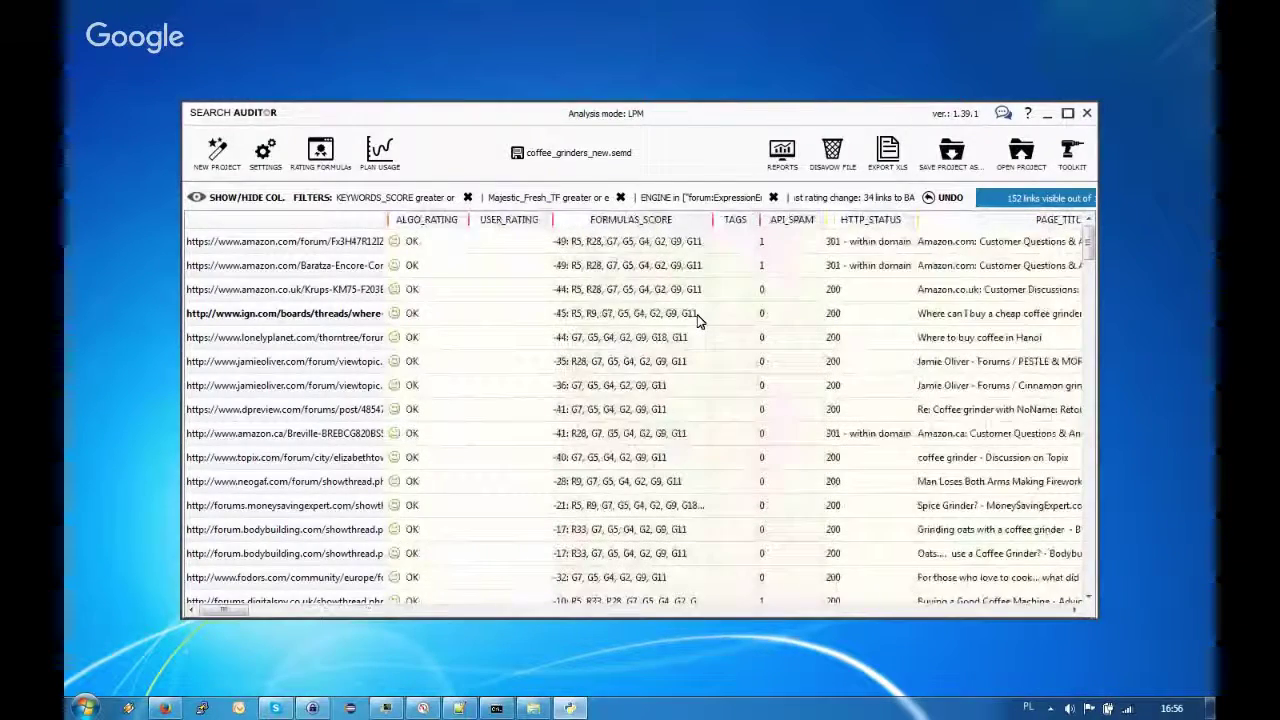
Sort the forum links by SERP_VISIBILITY in descending order
key(Right)
key(Right)
key(Right)
key(Right)
key(Right)
key(Right)
key(Right)
key(Right)
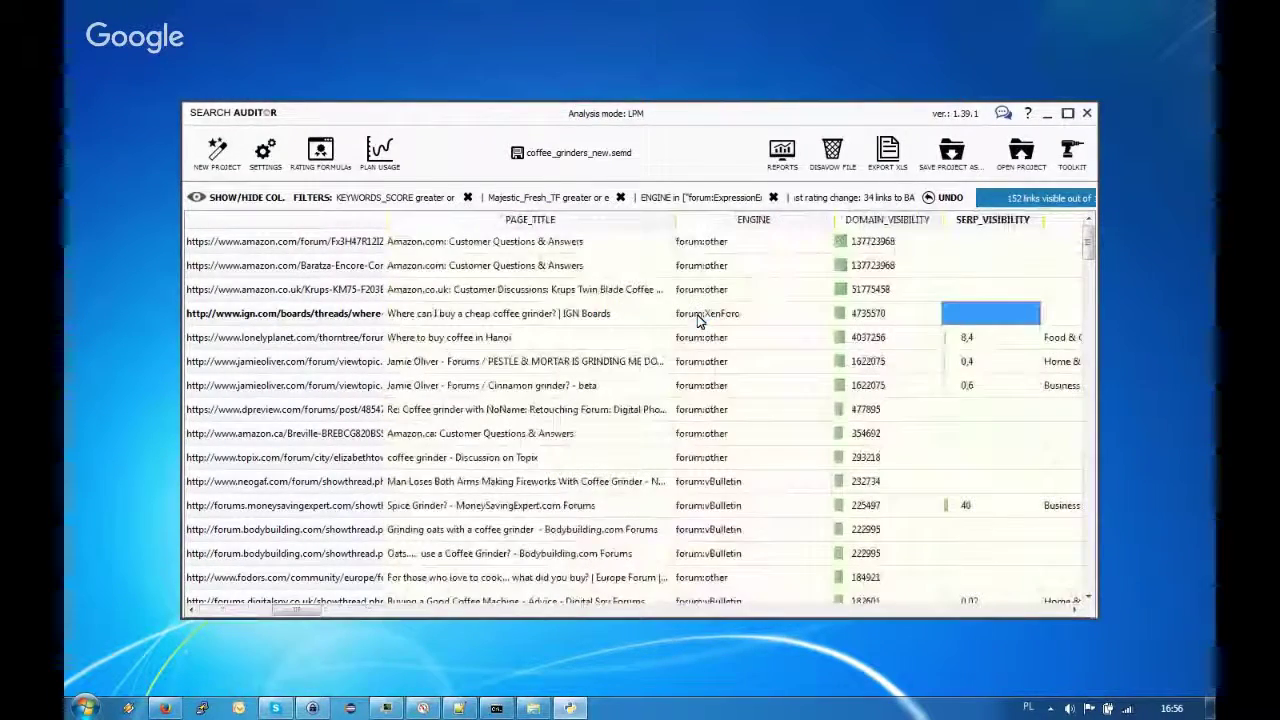
click(992, 219)
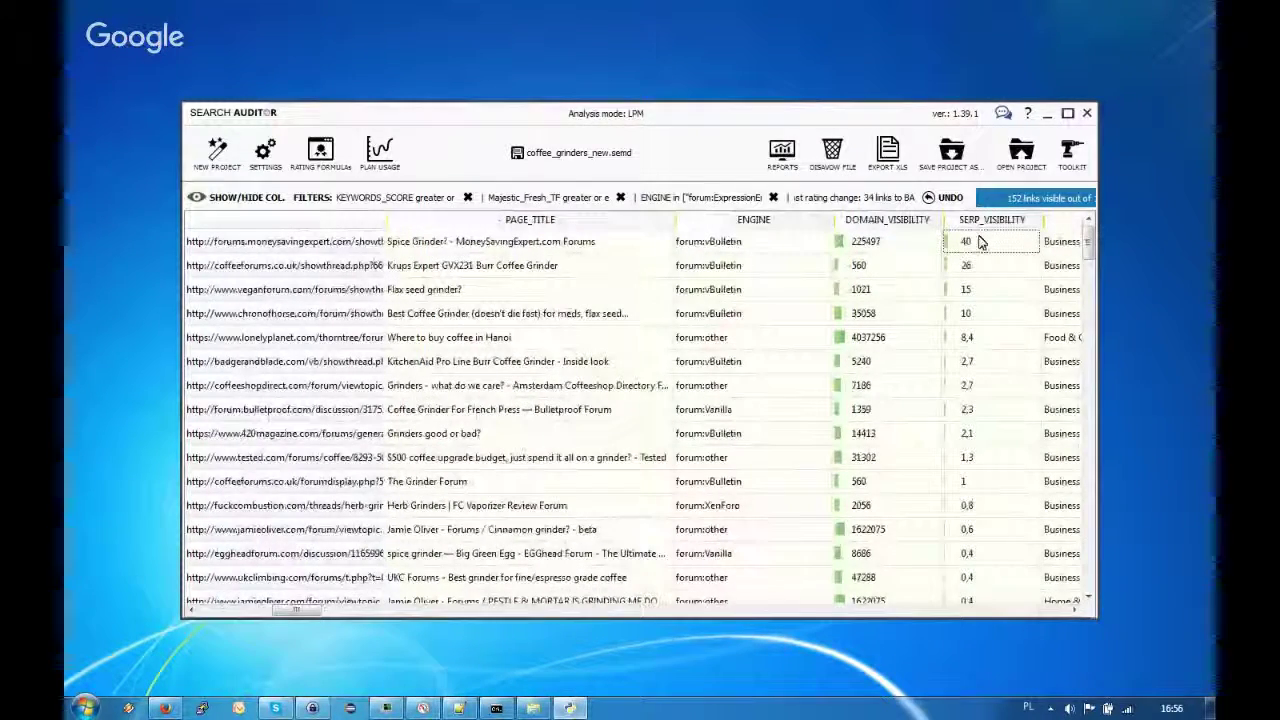
Examine the forums.moneysavingexpert.com row's SERP visibility, topic, subtopic, indexed pages and SERP keywords
mouse_move(979, 242)
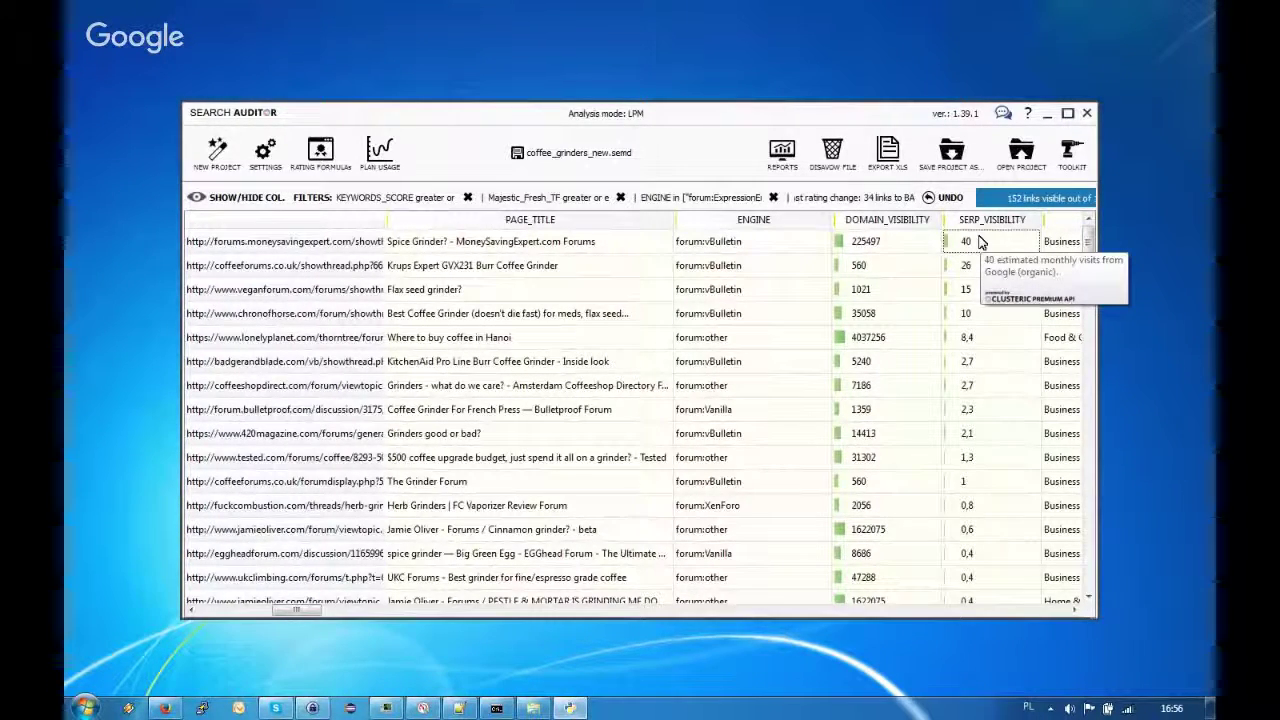
click(980, 242)
key(Right)
key(Right)
key(Right)
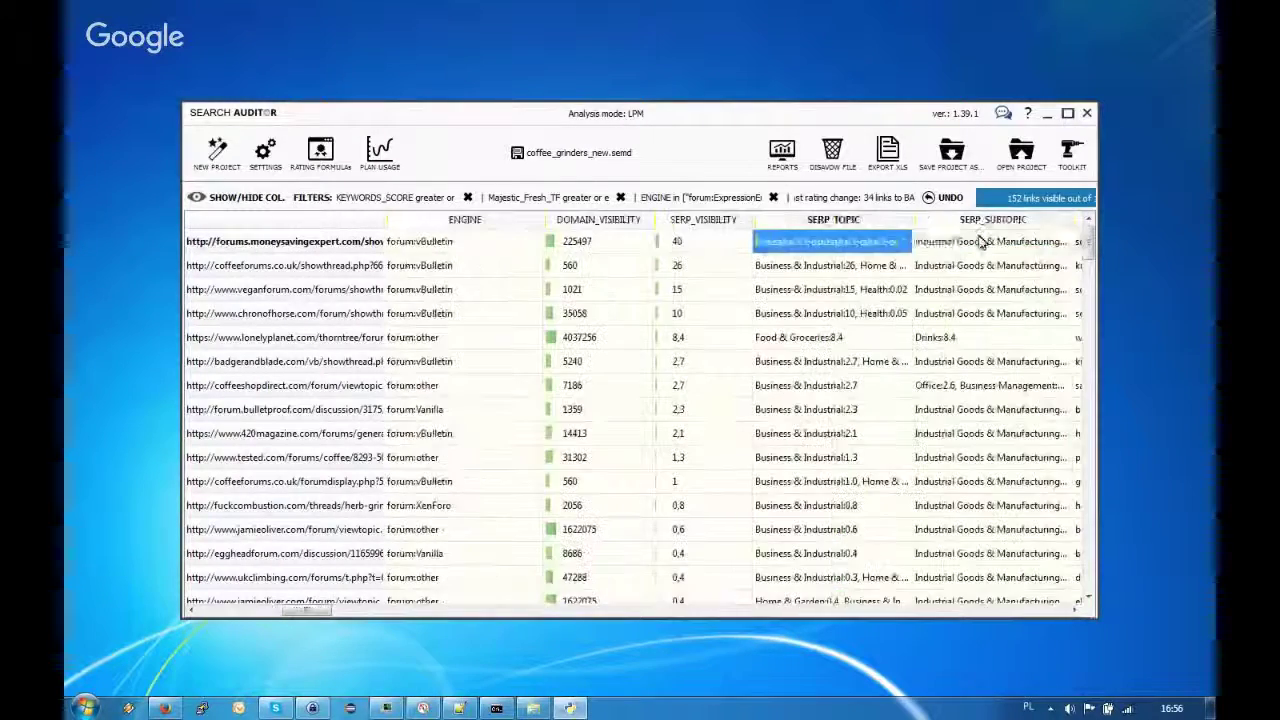
key(Right)
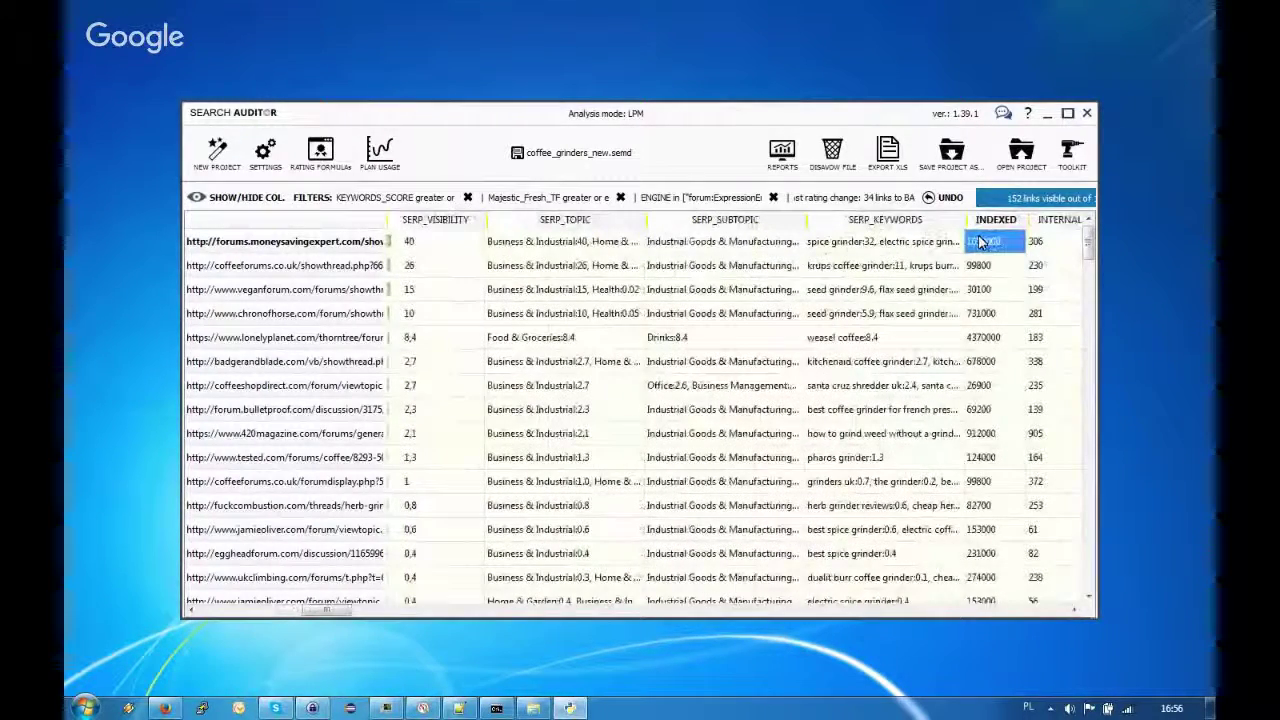
click(858, 243)
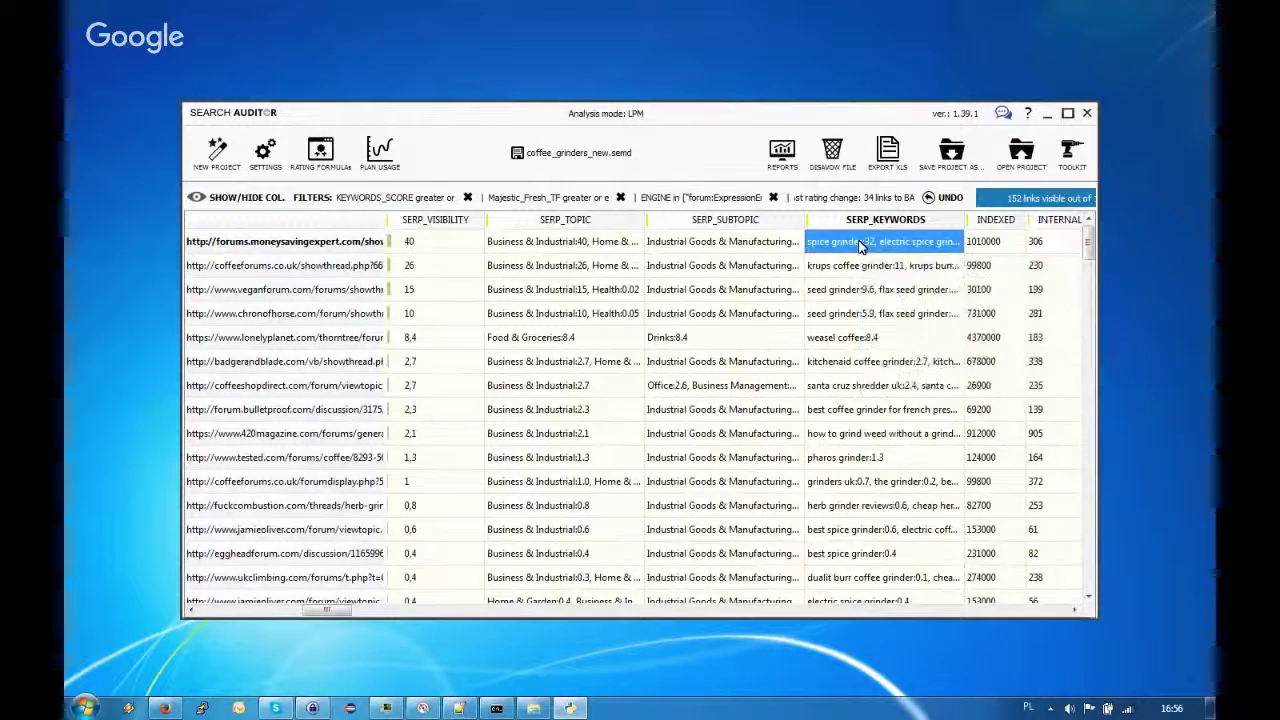
Examine the forums.moneysavingexpert.com row's internal and external link columns through EXT_UNIQ_DOM_DF
key(Right)
key(Right)
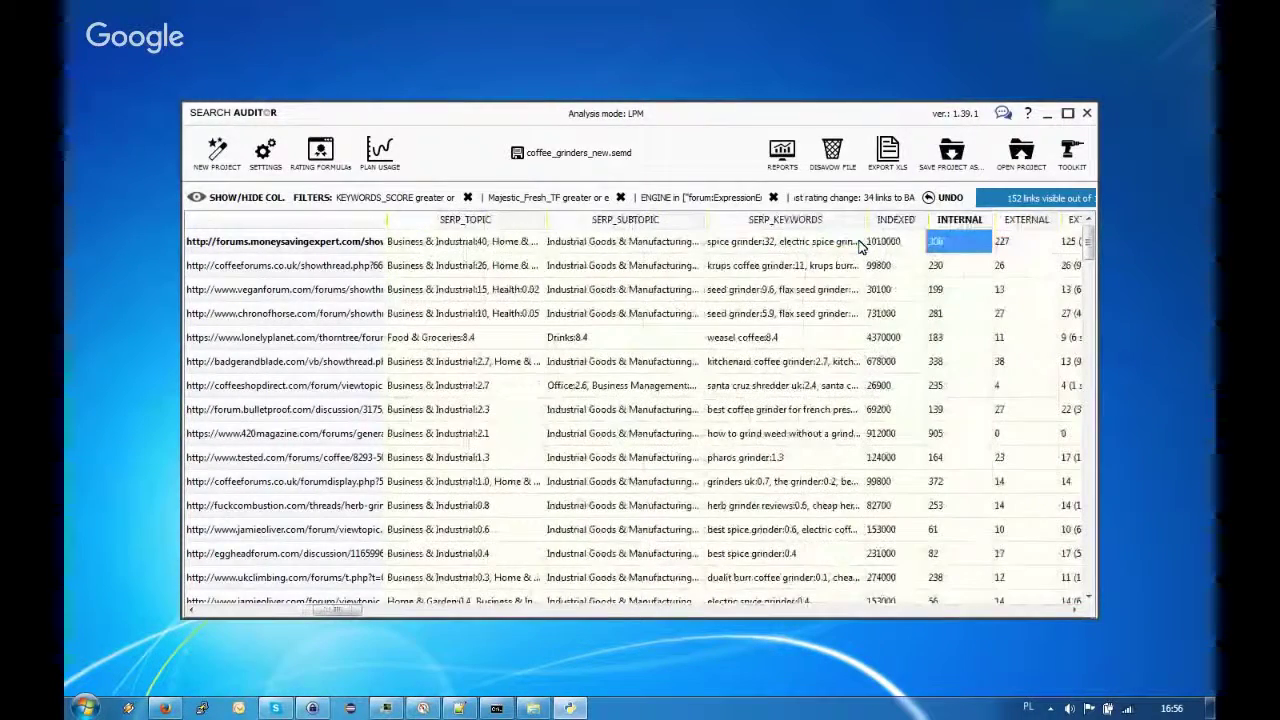
key(Right)
key(Right)
key(Right)
key(Right)
key(Right)
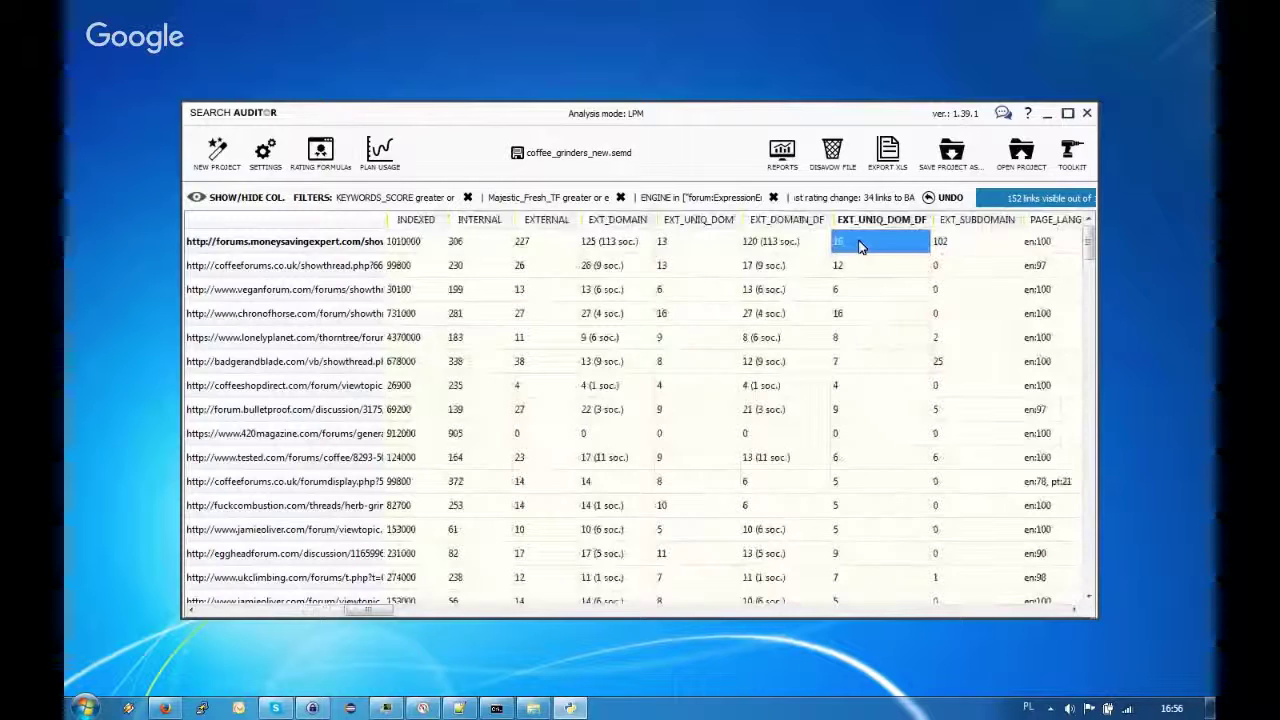
Examine the forums.moneysavingexpert.com row's page language, page topic, JS_IN_SOURCE, text length and blacklisted words
key(Right)
key(Right)
key(Right)
key(Right)
key(Right)
key(Right)
key(Left)
key(Left)
key(Left)
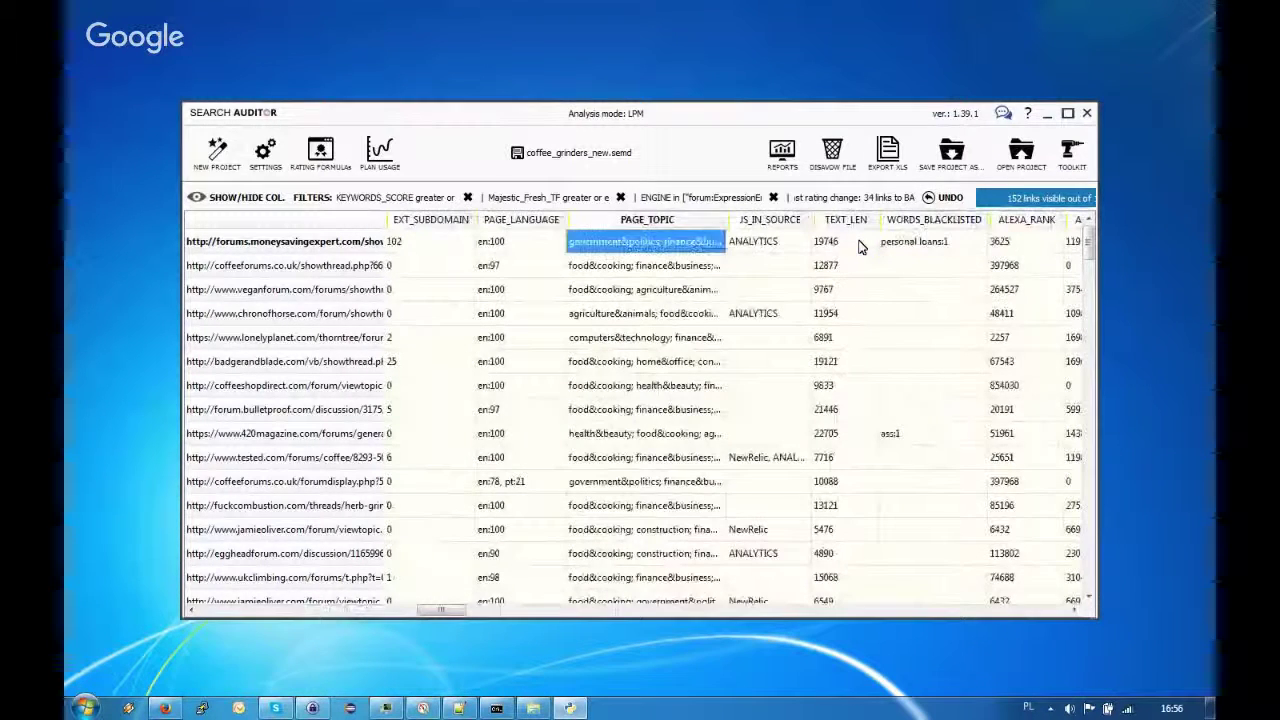
key(Right)
key(Right)
key(Right)
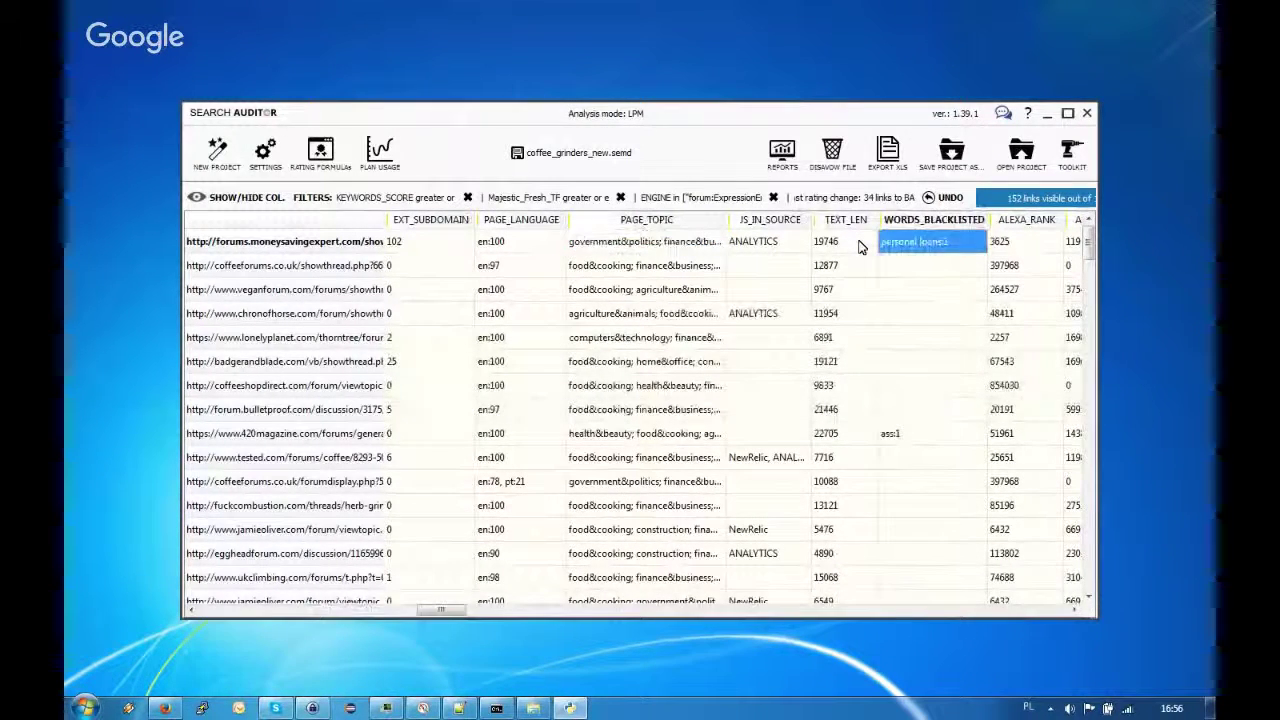
Look back through the forums.moneysavingexpert.com row's SERP keywords, engine, tags and formulas score, and return to its EXTERNAL column
key(Left)
key(Left)
key(Left)
key(Left)
key(Left)
key(Left)
key(Left)
key(Left)
key(Left)
key(Left)
key(Left)
key(Left)
key(Left)
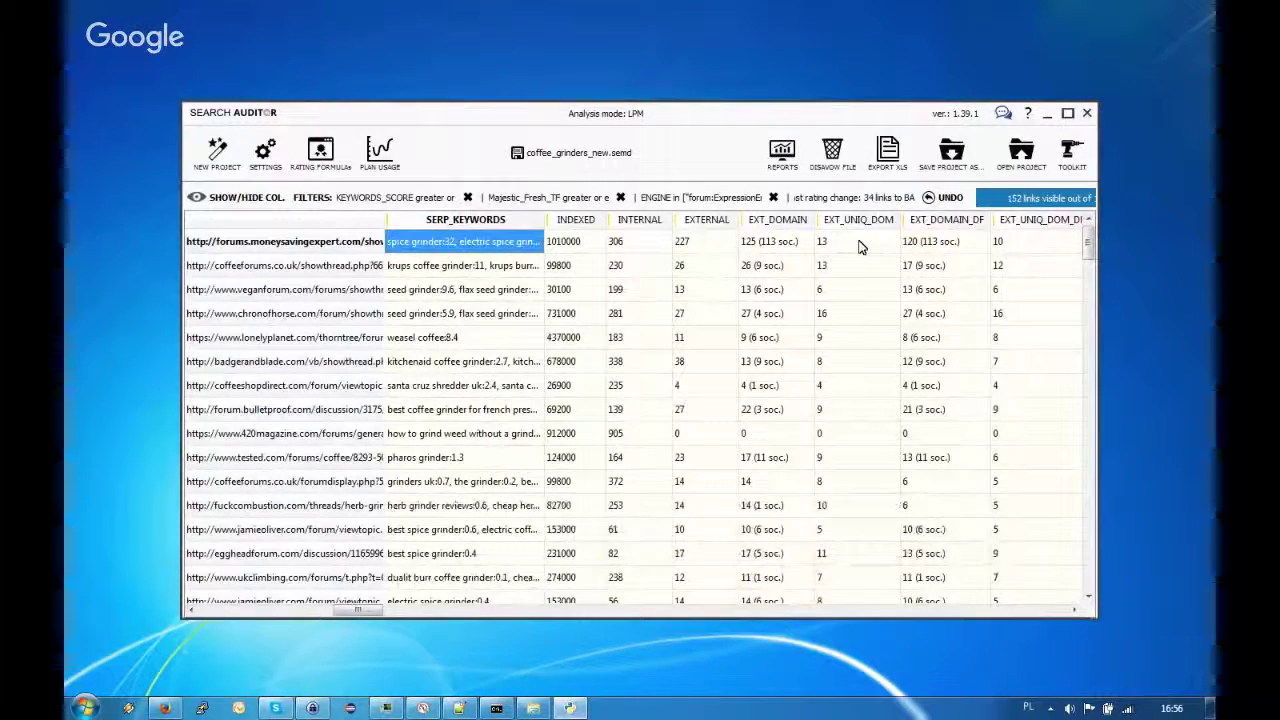
scroll(860, 247, right, 10)
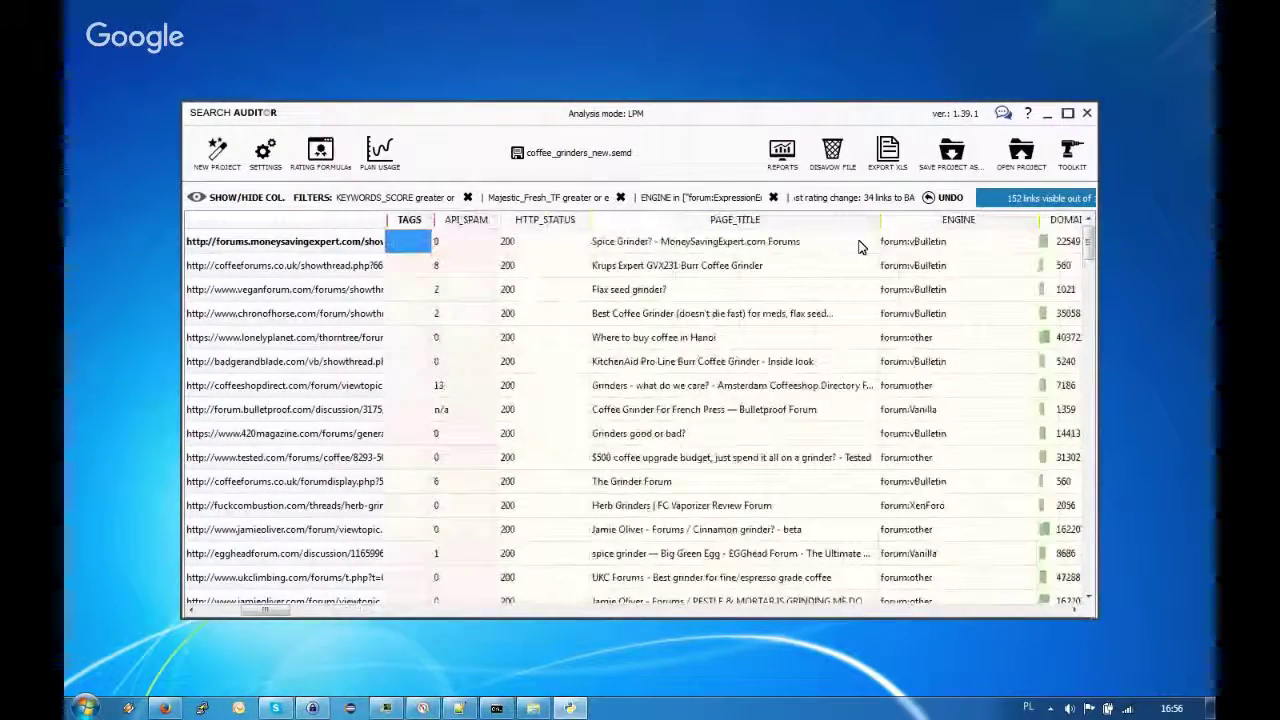
scroll(860, 247, left, 5)
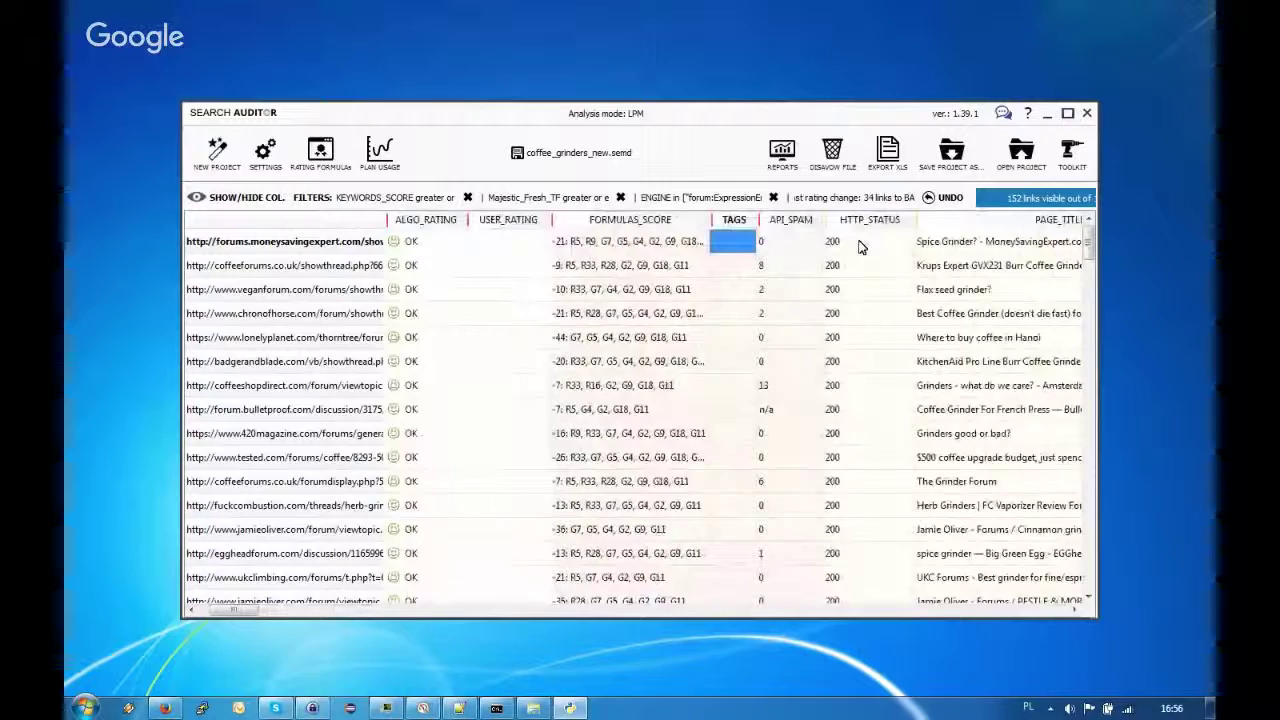
scroll(860, 247, right, 6)
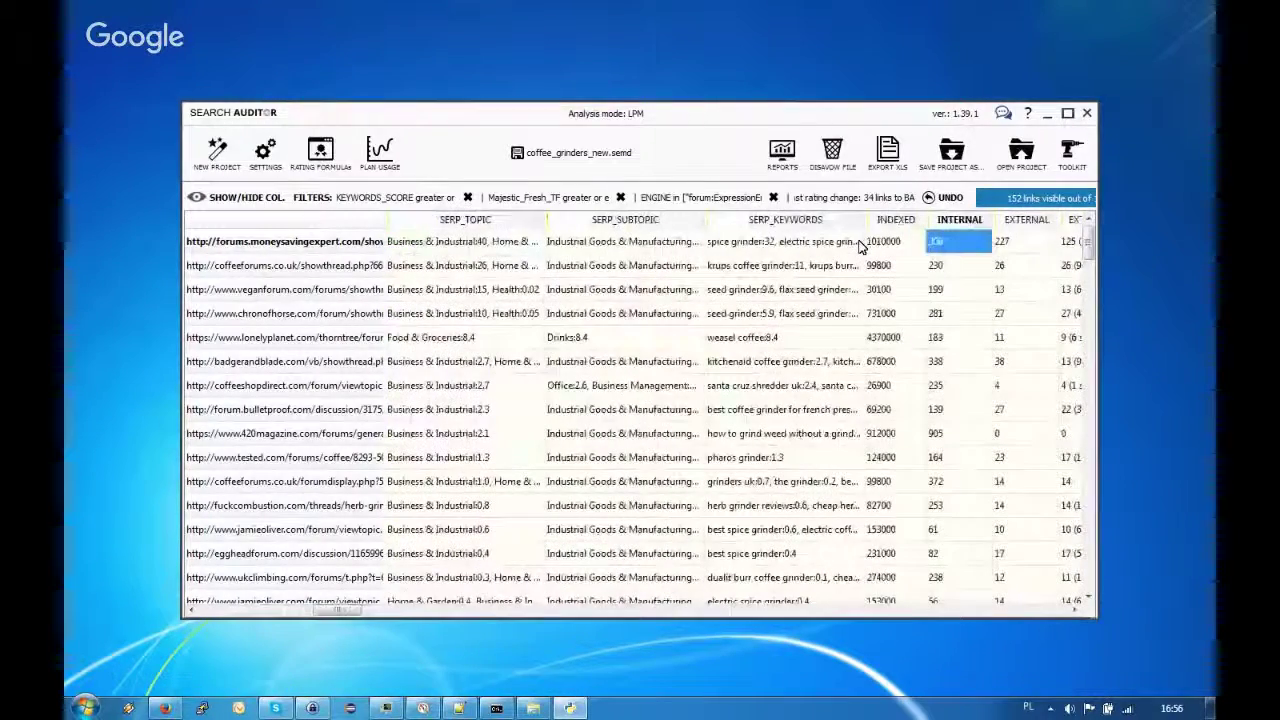
scroll(860, 247, right, 1)
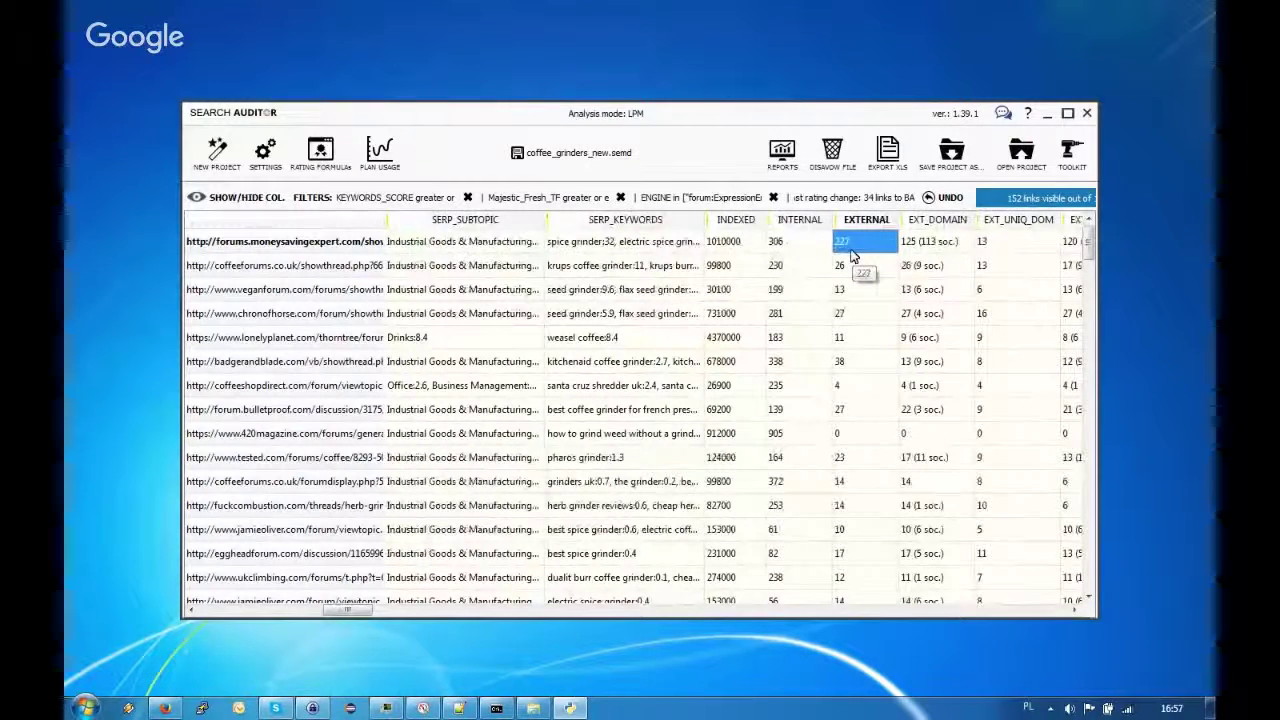
Compare the forums.moneysavingexpert.com row's EXTERNAL count with its EXT_DOMAIN, EXT_UNIQ_DOM and EXT_DOMAIN_DF values
key(Right)
key(Right)
key(Right)
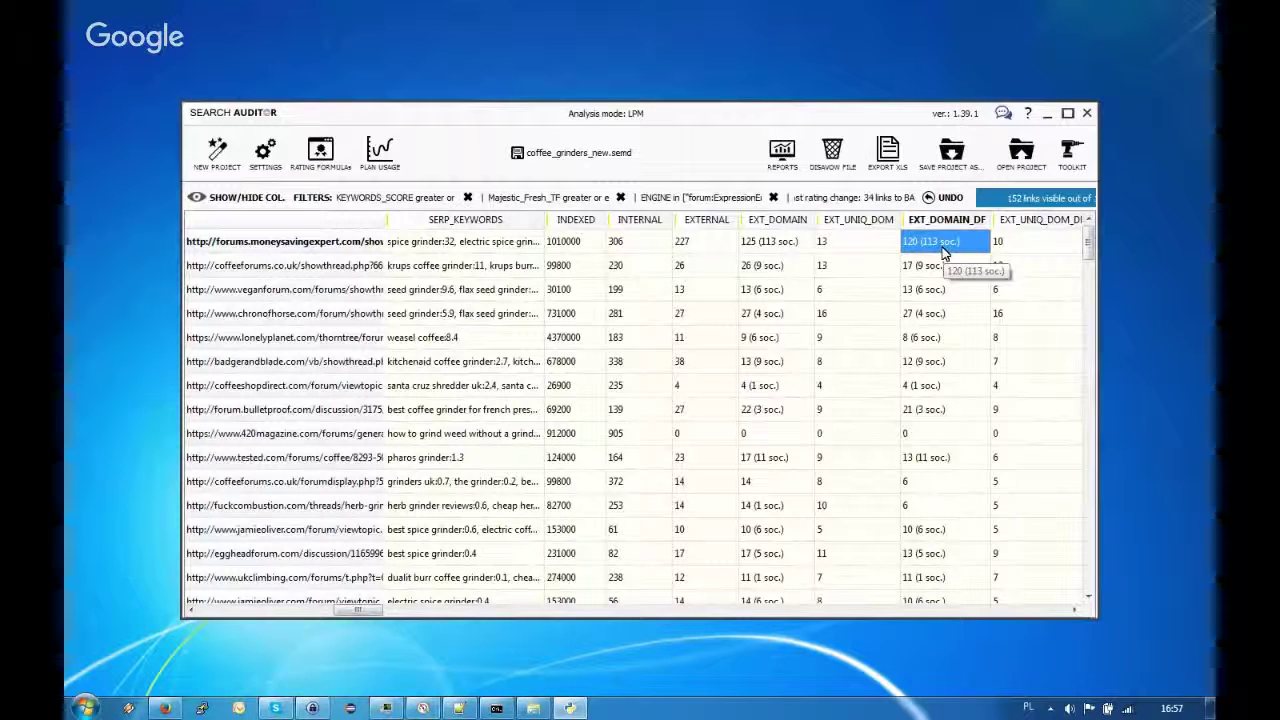
click(703, 247)
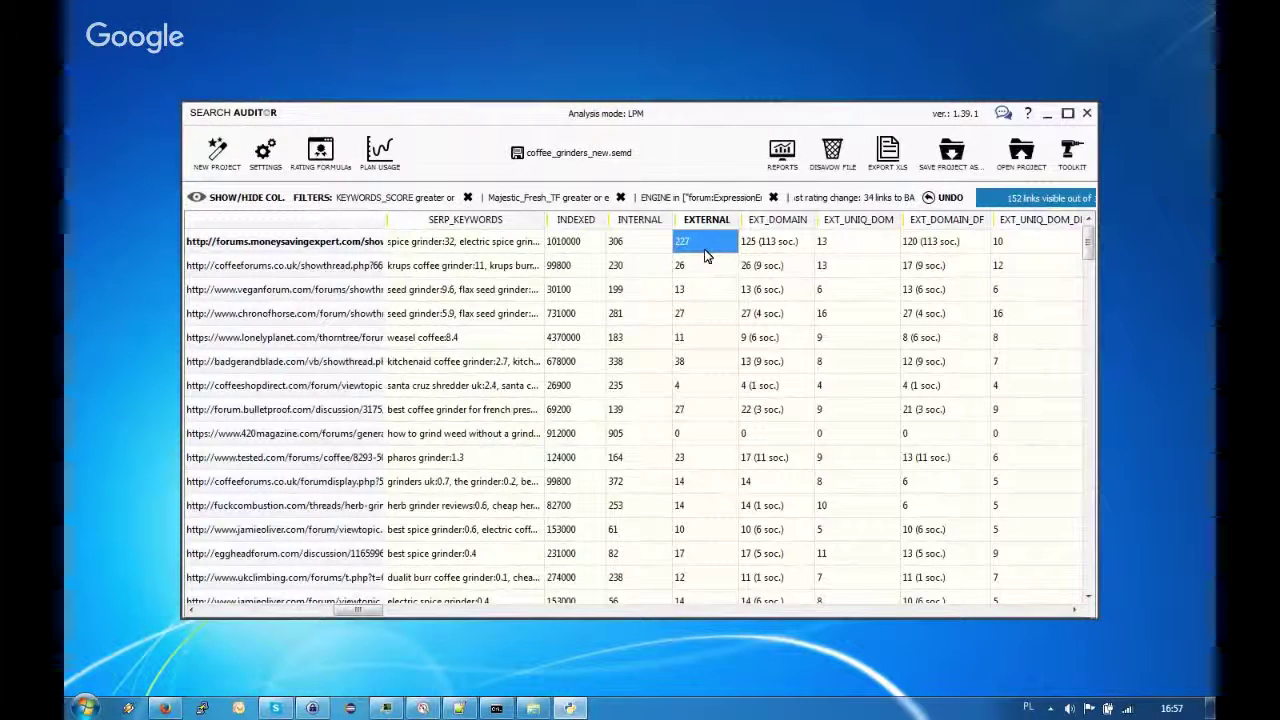
click(918, 245)
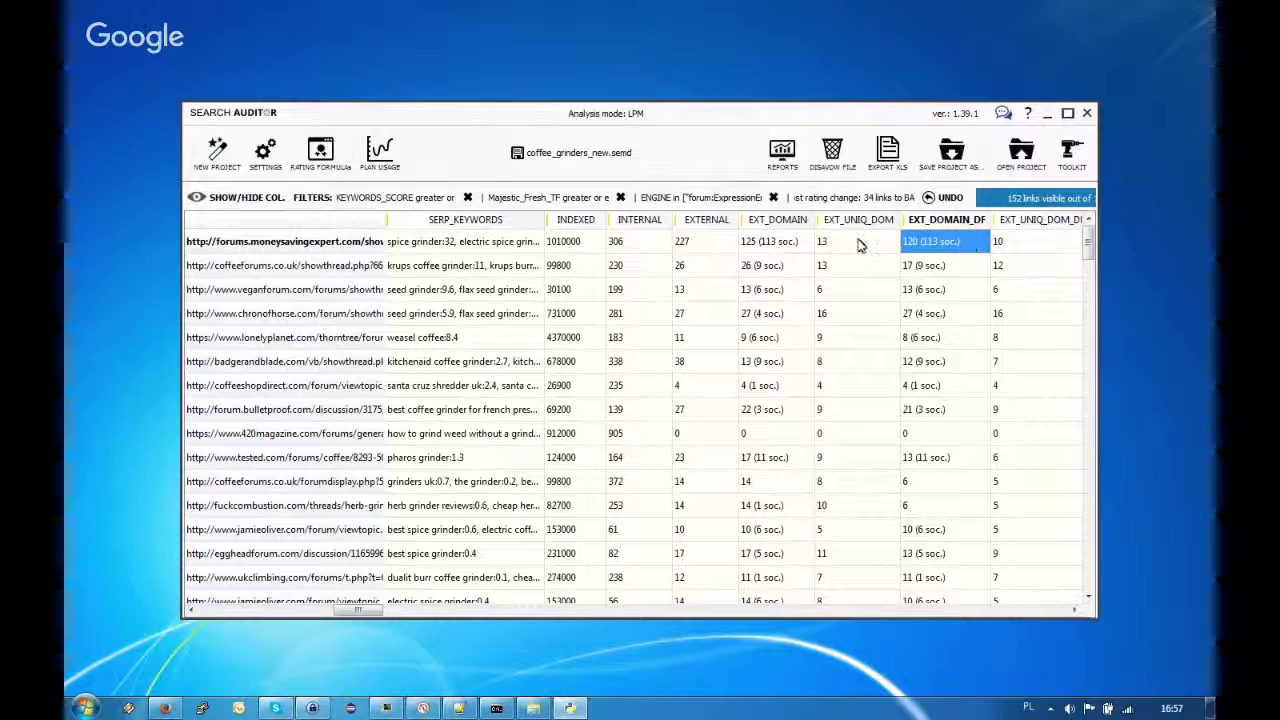
click(780, 243)
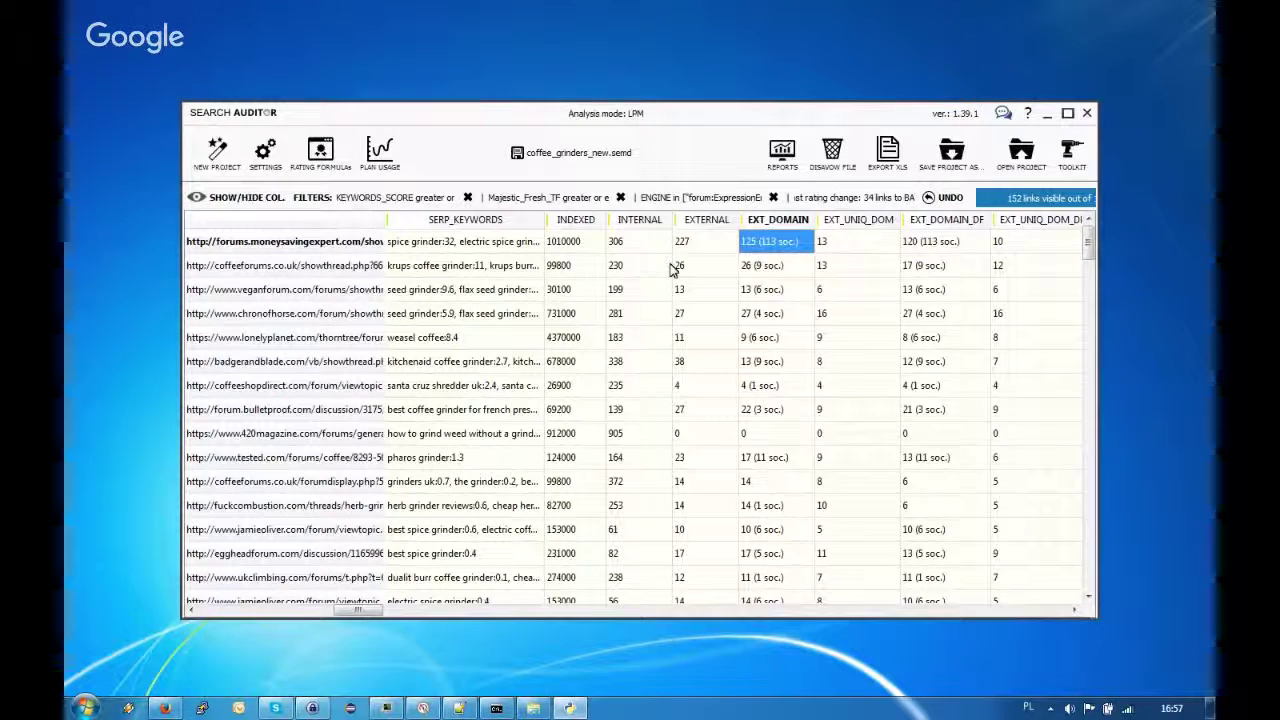
click(718, 245)
Tag the coffeeforums.co.uk link titled "Krups Expert GVX231 Burr Coffee Grinder" with a new tag, join-discussion
key(Left)
key(Left)
key(Left)
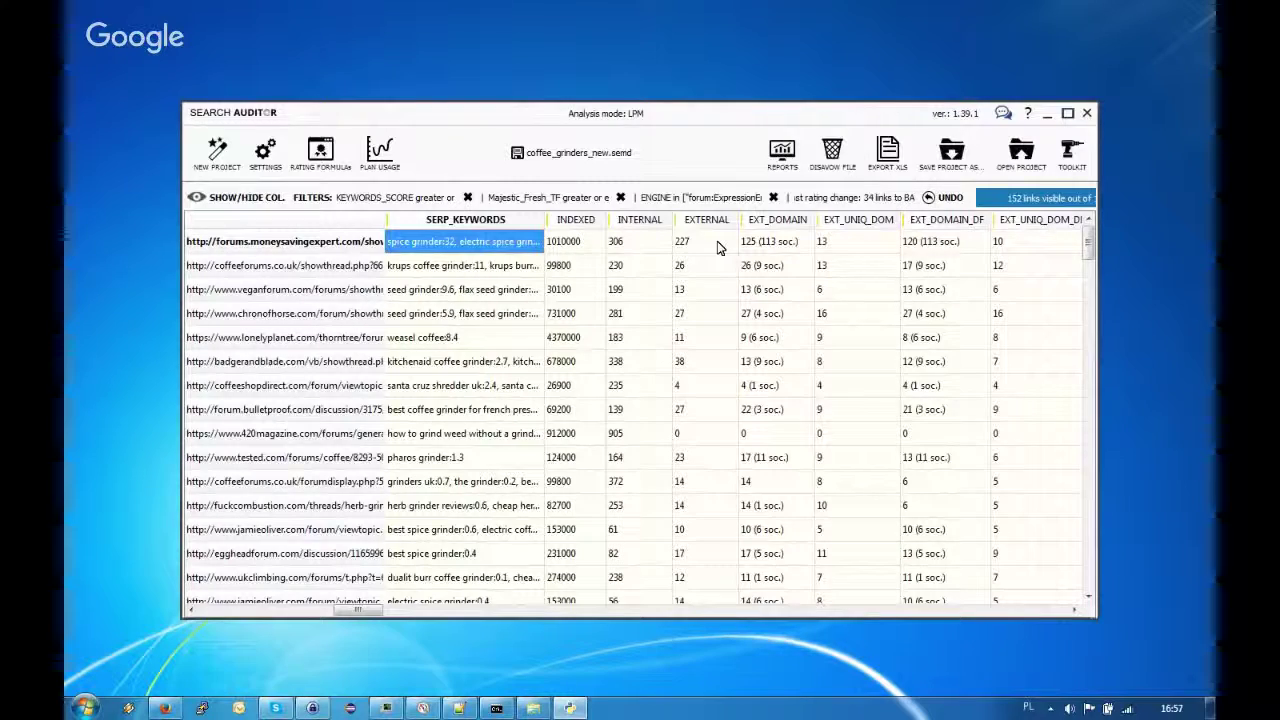
key(Left)
key(Left)
key(Left)
key(Left)
key(Left)
key(Left)
key(Left)
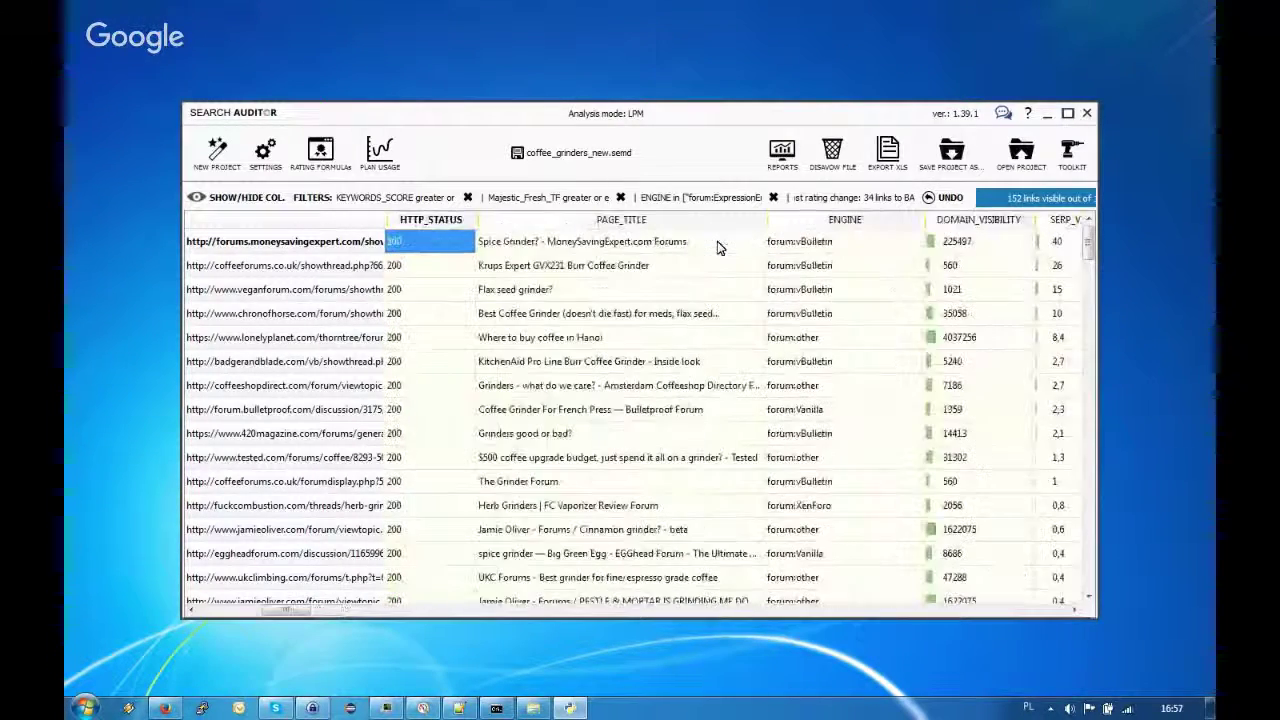
key(Left)
key(Left)
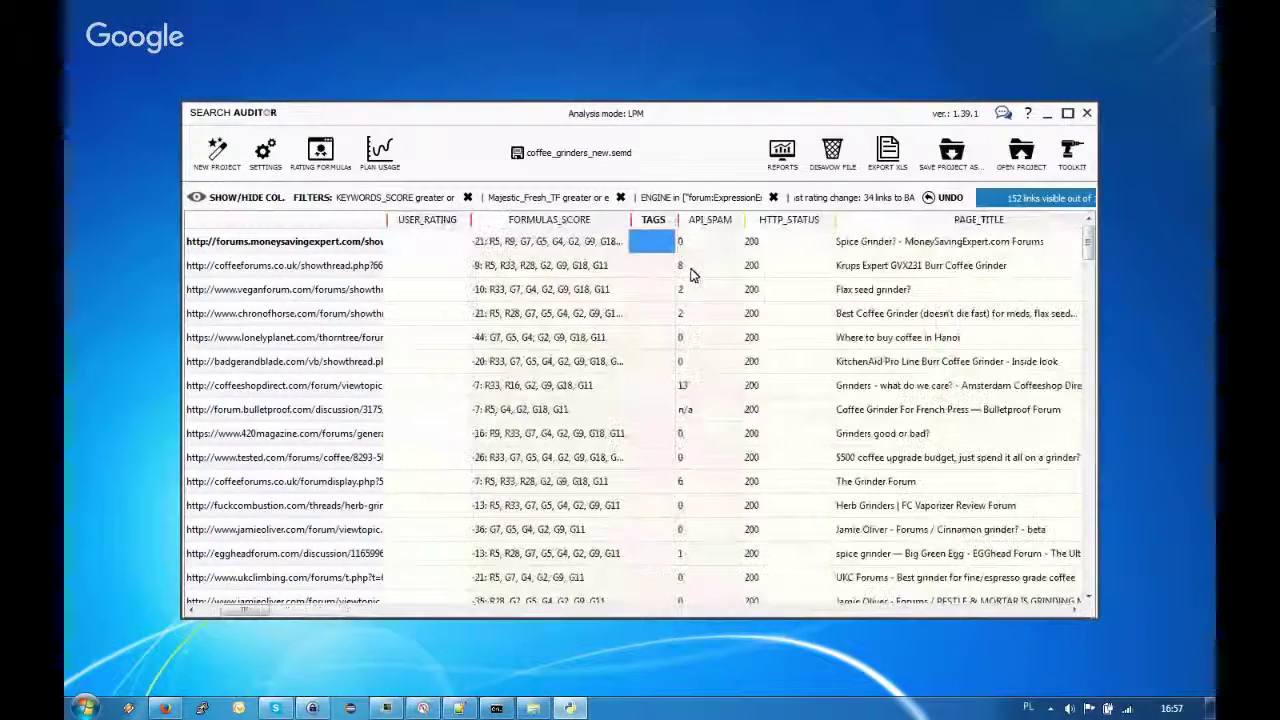
right_click(645, 265)
mouse_move(730, 386)
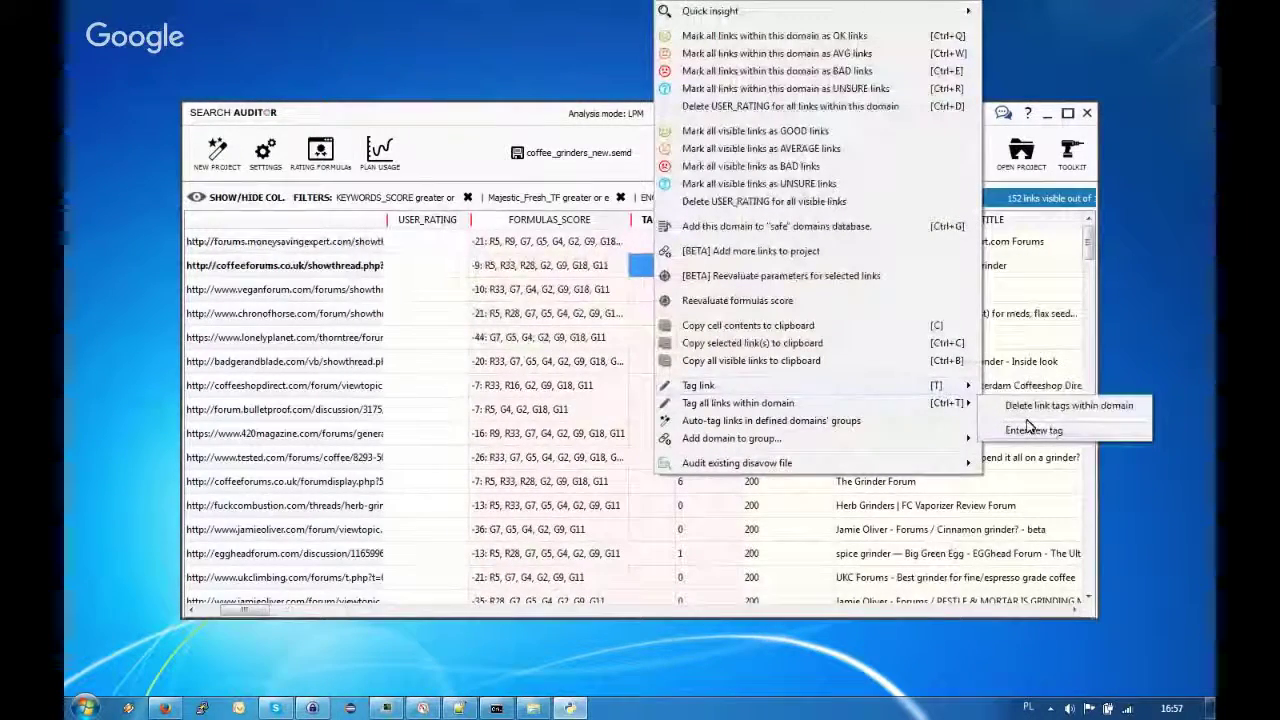
mouse_move(965, 403)
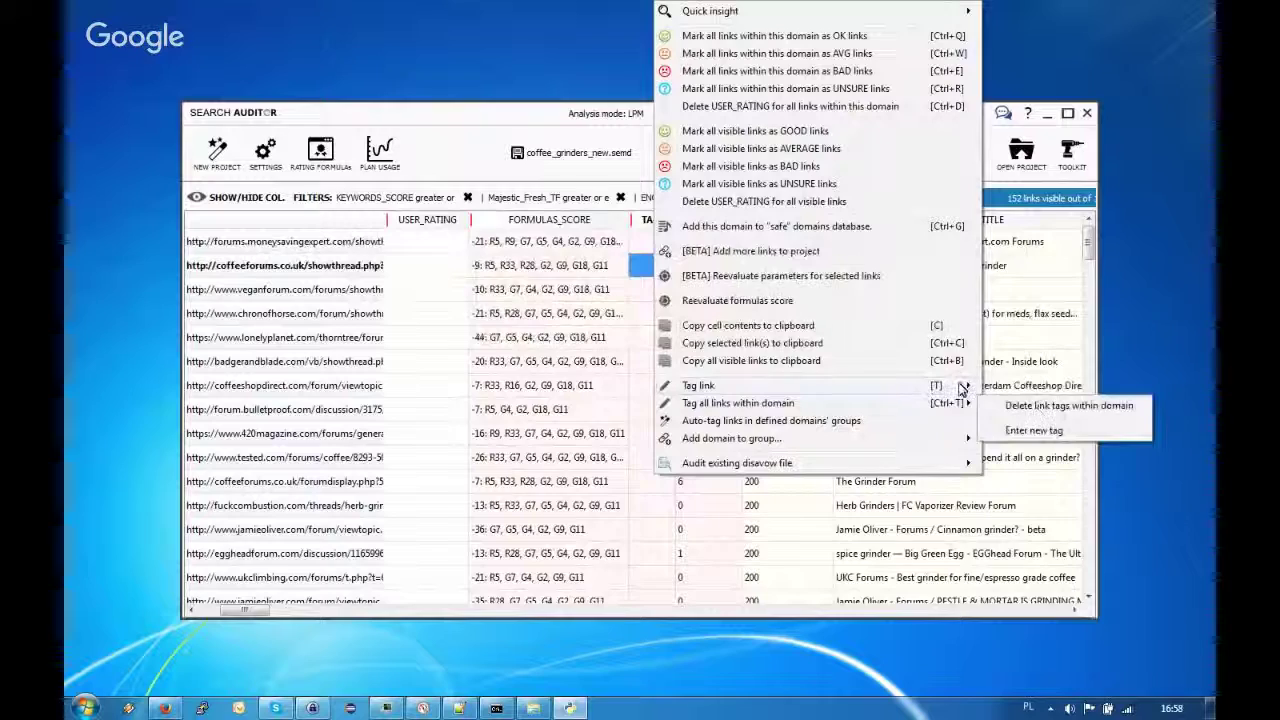
click(1034, 429)
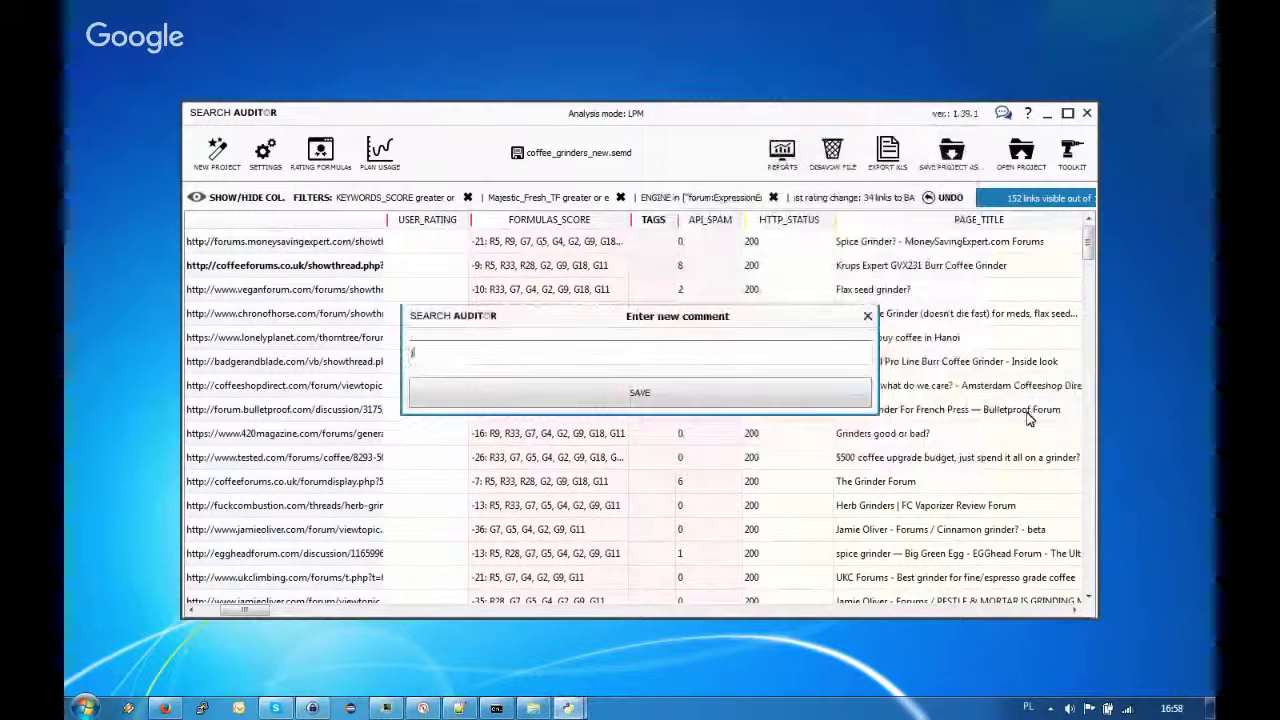
text(join-discussio)
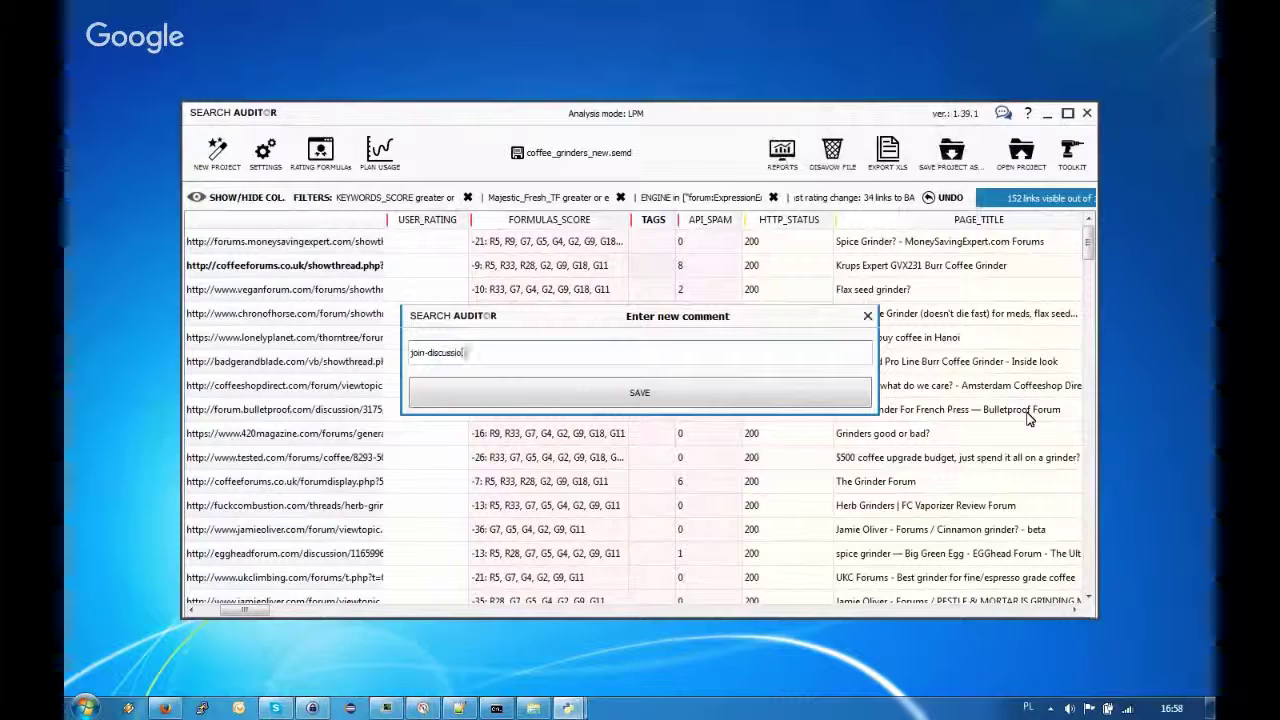
key(Return)
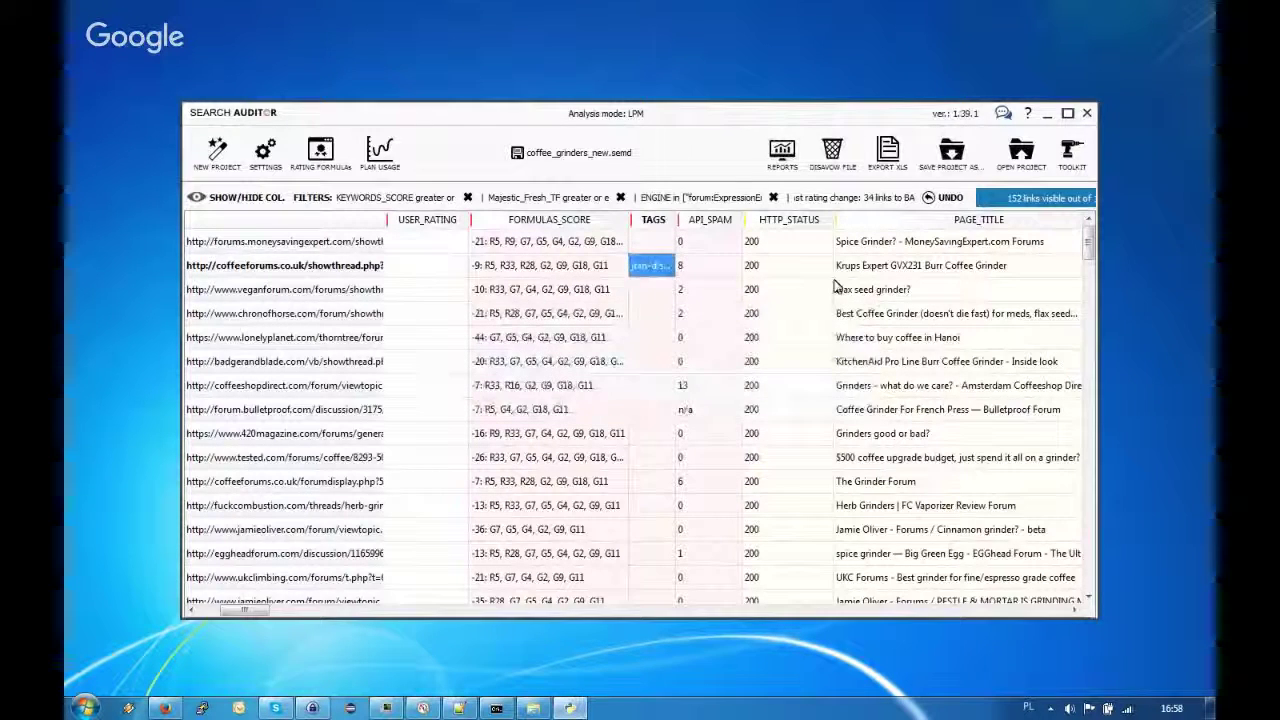
Apply the existing join-discussion tag to the chronofhorse.com and badgerandblade.com links
click(654, 338)
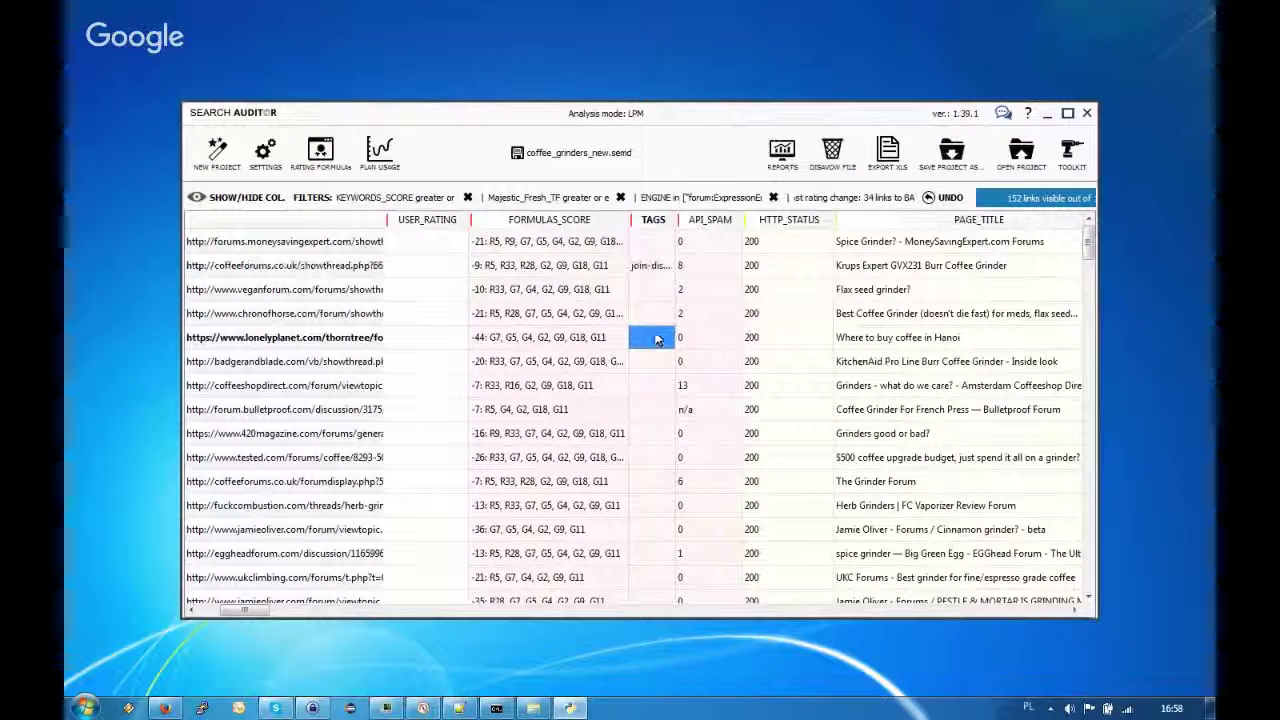
click(660, 318)
right_click(660, 322)
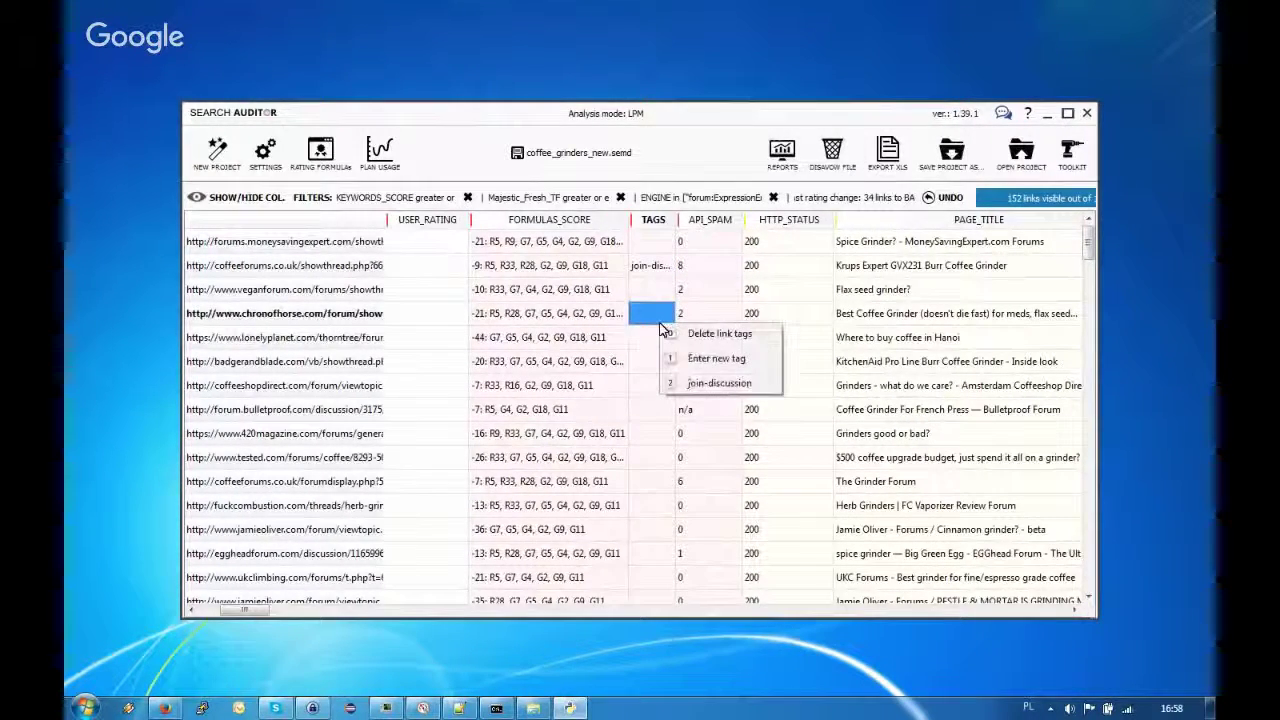
click(715, 383)
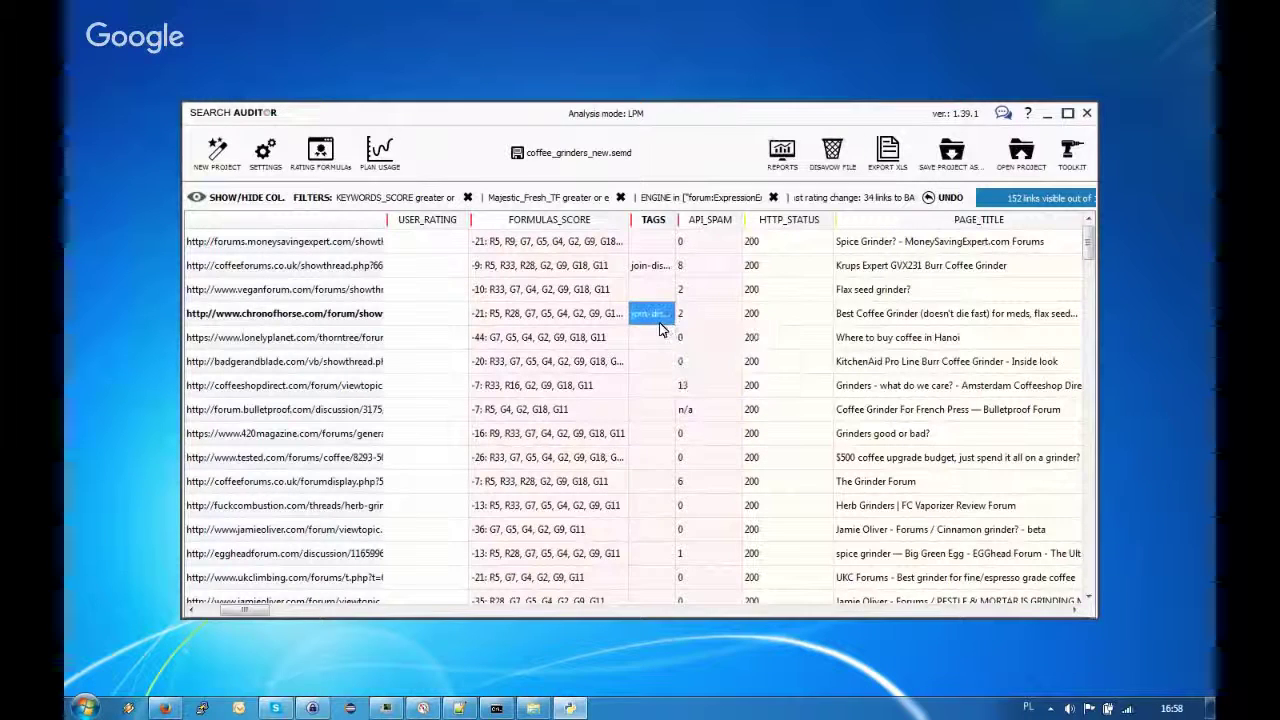
click(652, 362)
right_click(652, 365)
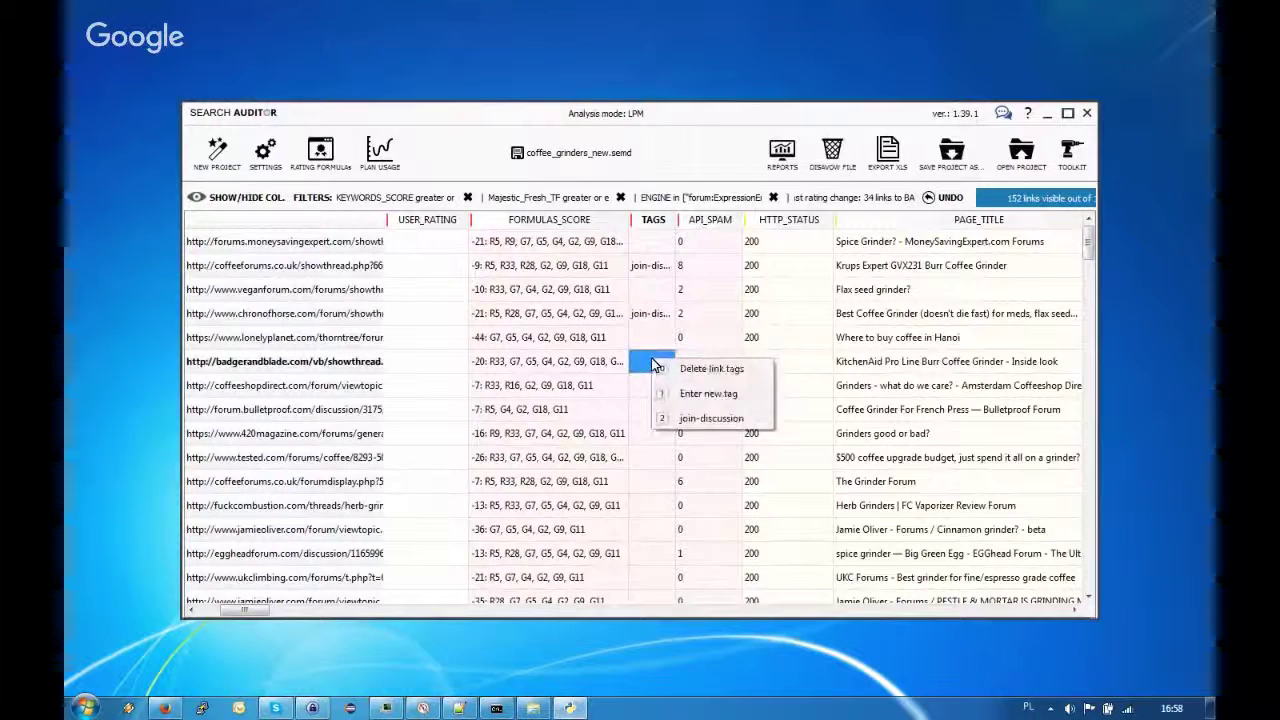
click(707, 419)
click(708, 360)
Examine the lonelyplanet.com row's page title, engine, domain visibility, SERP visibility and SERP topic
click(772, 346)
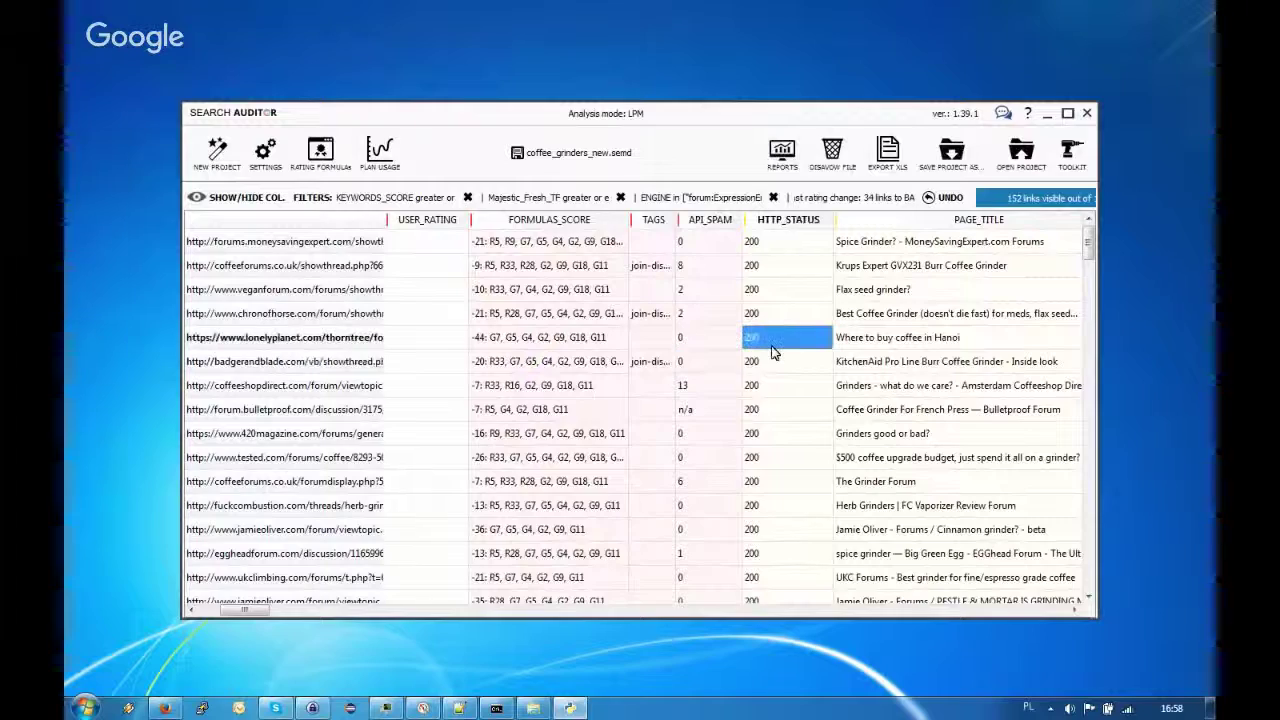
key(Right)
key(Right)
key(Right)
key(Right)
key(Left)
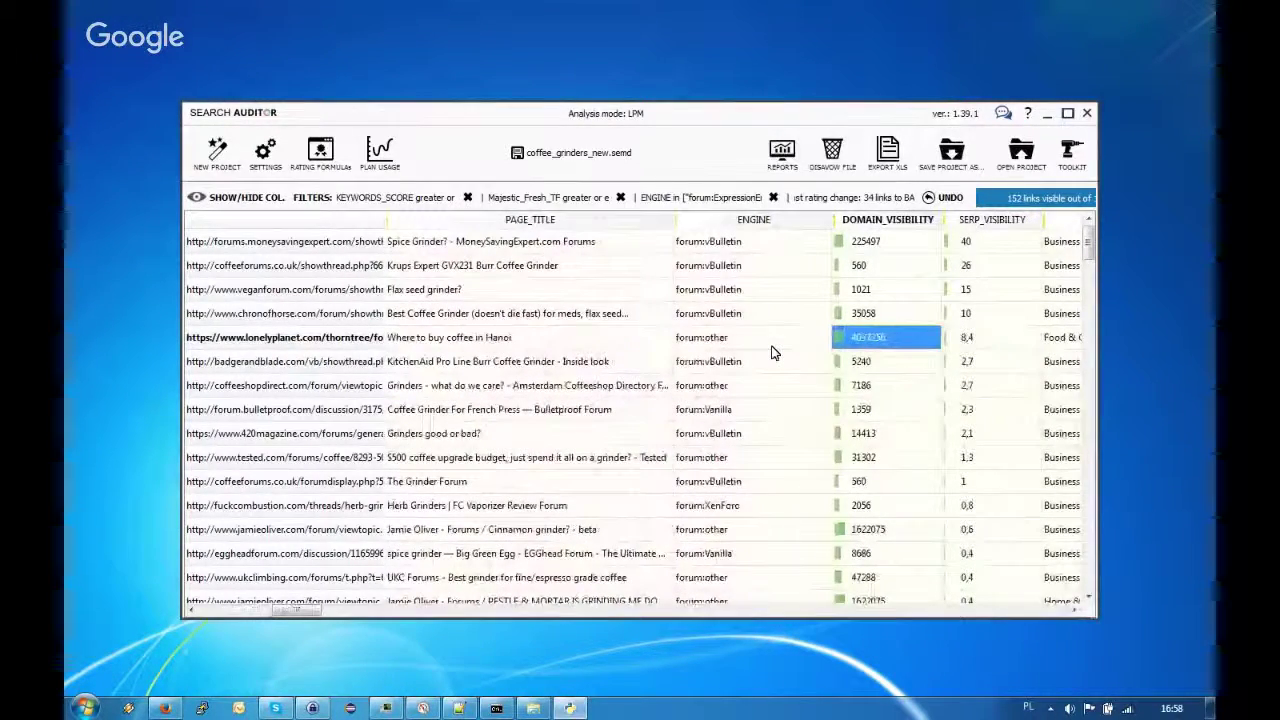
key(Left)
key(Left)
key(Left)
key(Left)
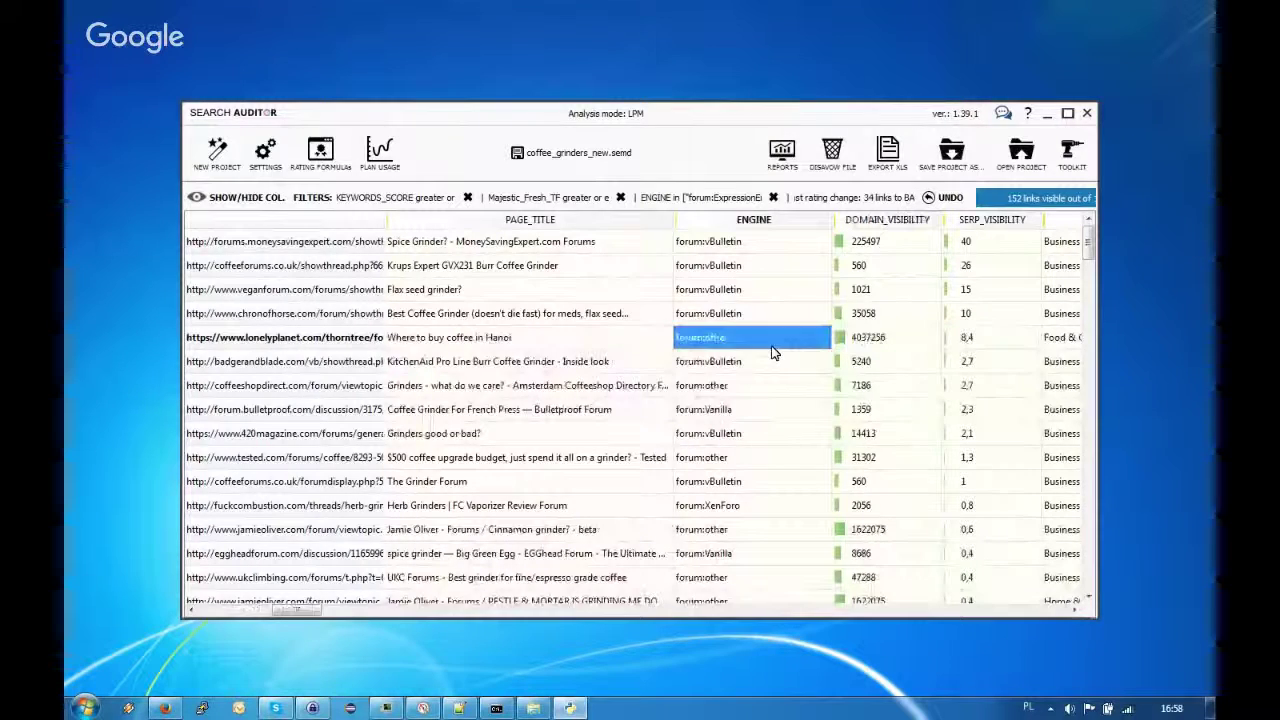
key(Right)
key(Right)
key(Right)
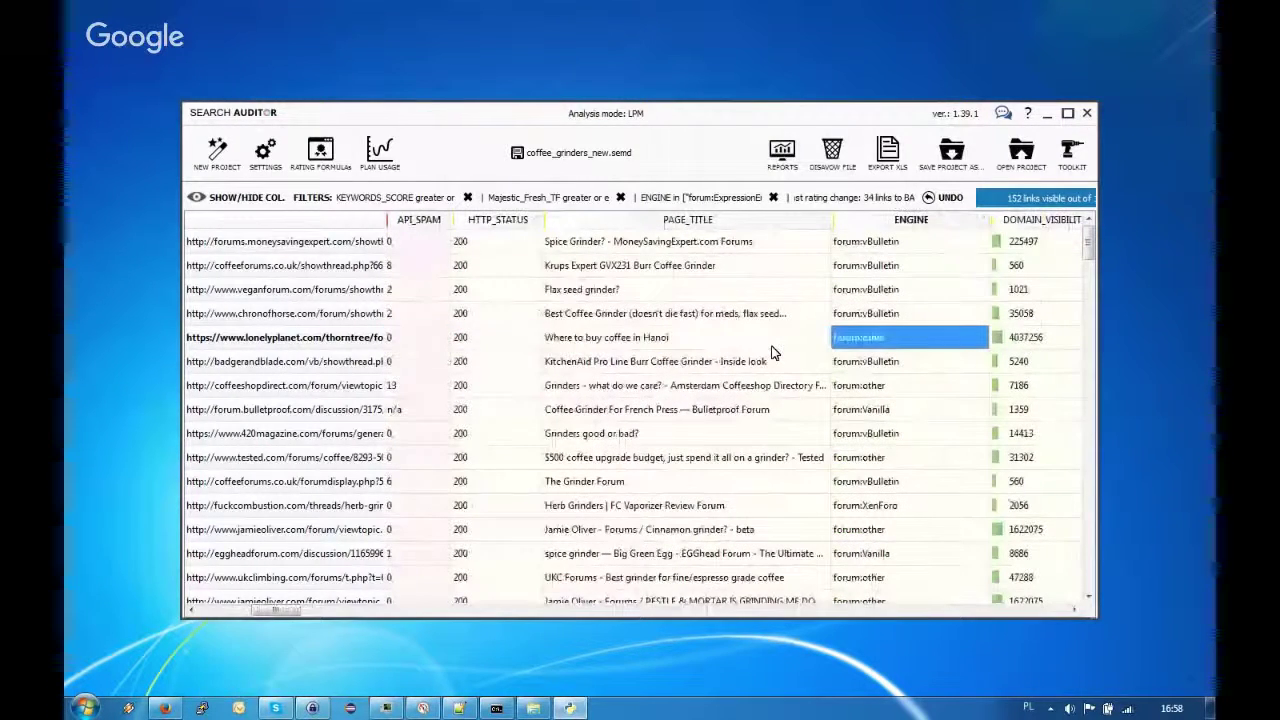
key(Right)
key(Right)
key(Right)
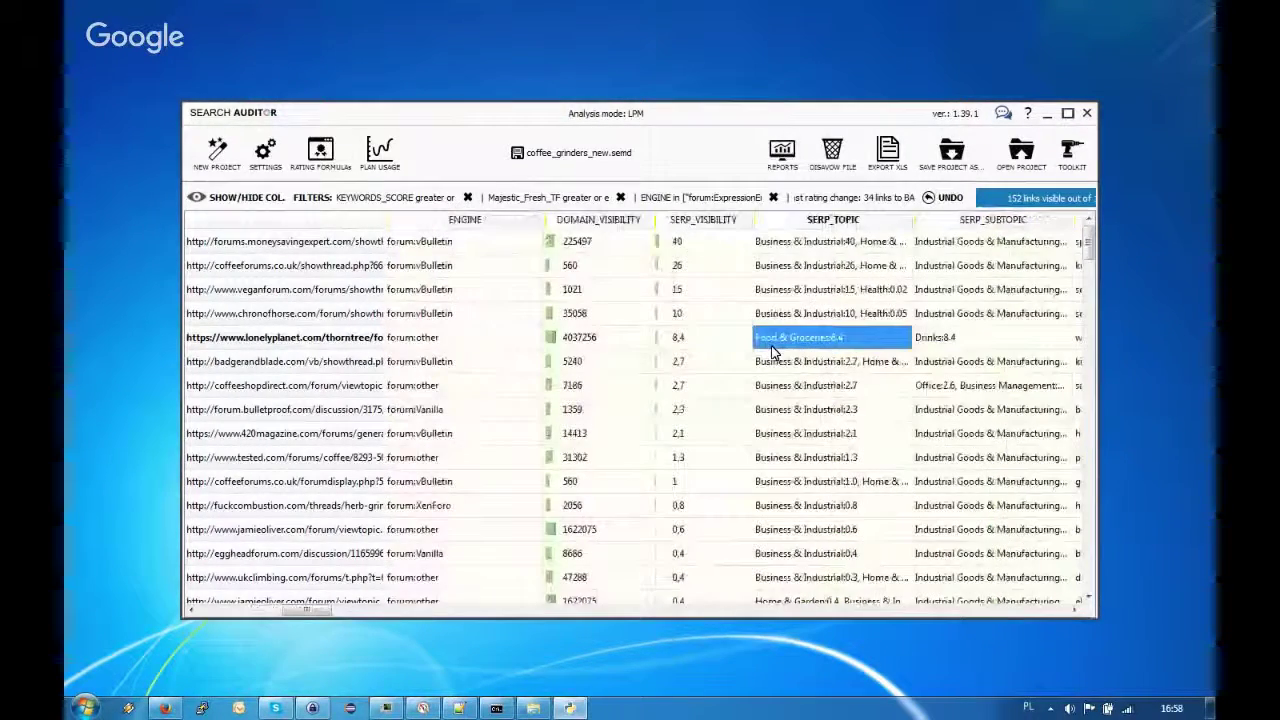
Examine the lonelyplanet.com row's SERP keywords, indexed pages and internal, external and subdomain link counts
key(Right)
key(Right)
key(Right)
key(Right)
key(Right)
key(Right)
key(Right)
key(Right)
key(Right)
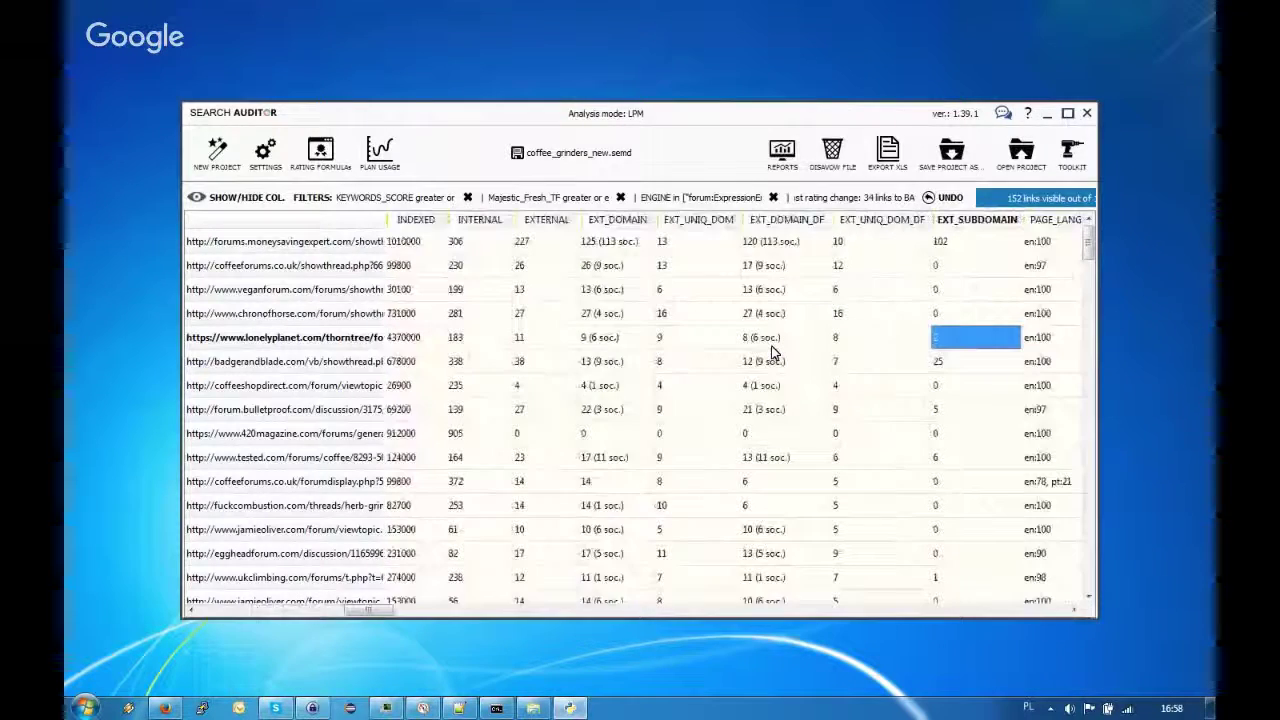
key(Left)
key(Left)
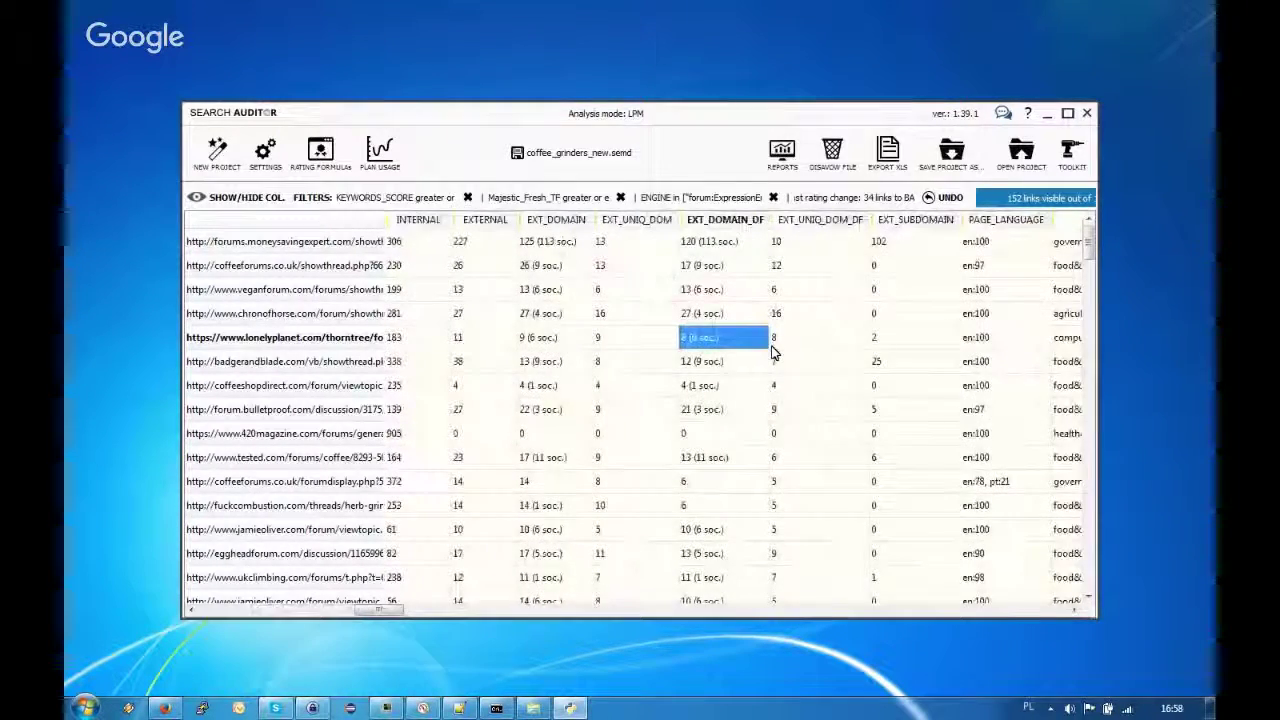
key(Left)
key(Left)
key(Left)
key(Left)
key(Left)
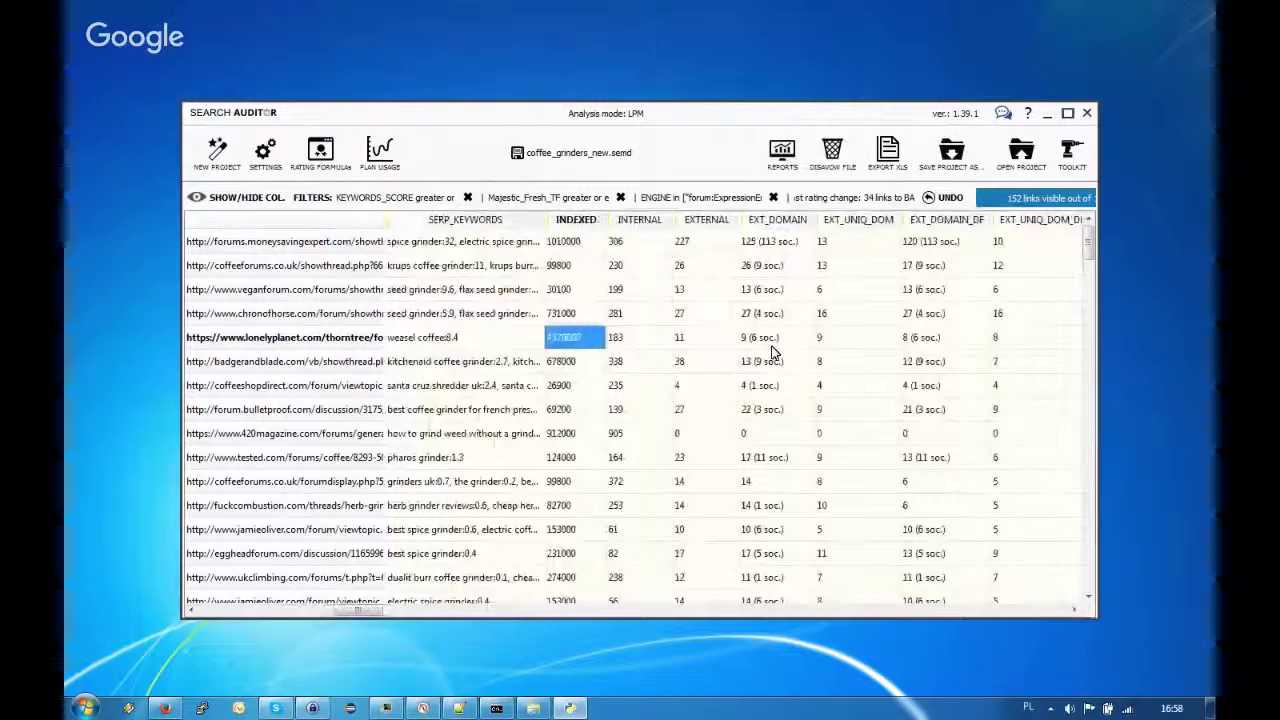
Review the lonelyplanet.com row again from its HTTP status and page title across to its EXTERNAL column
key(Left)
key(Left)
key(Left)
key(Left)
key(Left)
key(Left)
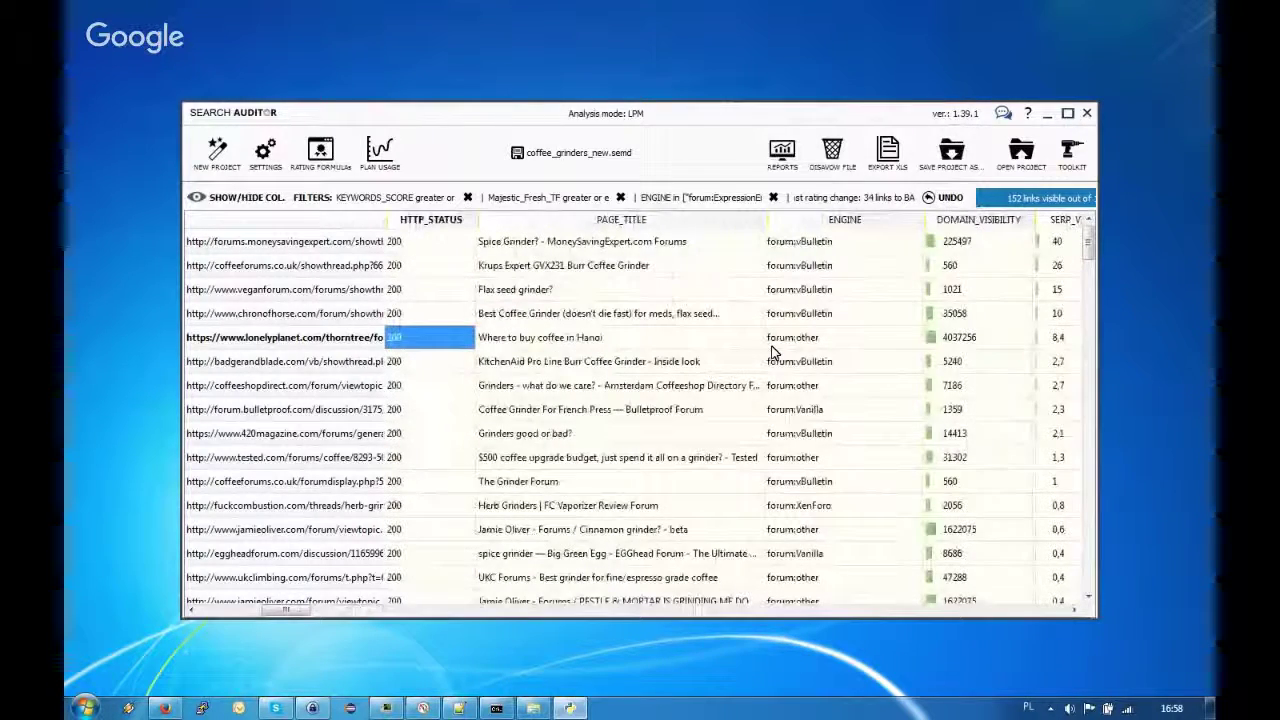
key(Right)
key(Right)
key(Right)
key(Right)
key(Right)
key(Right)
key(Right)
key(Right)
key(Right)
key(Right)
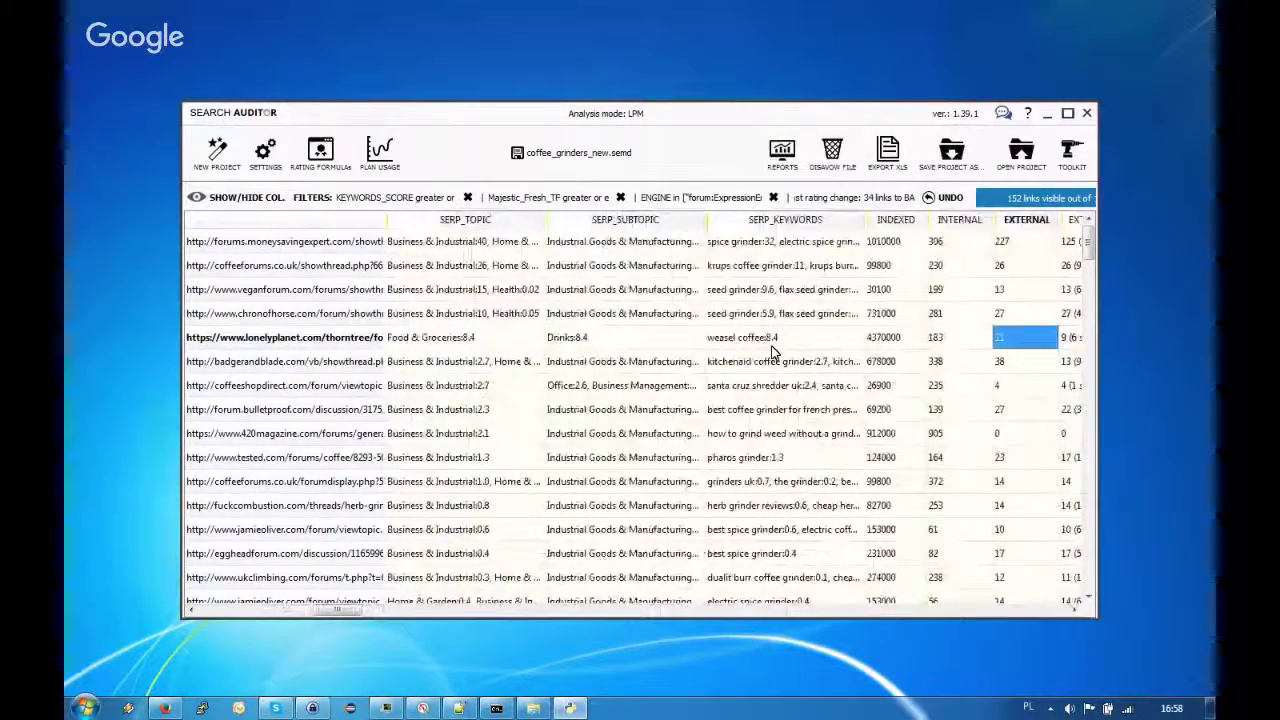
Sort the link list by TEXT_LEN in descending order
key(Right)
key(Right)
key(Right)
key(Right)
key(Right)
key(Right)
key(Right)
key(Return)
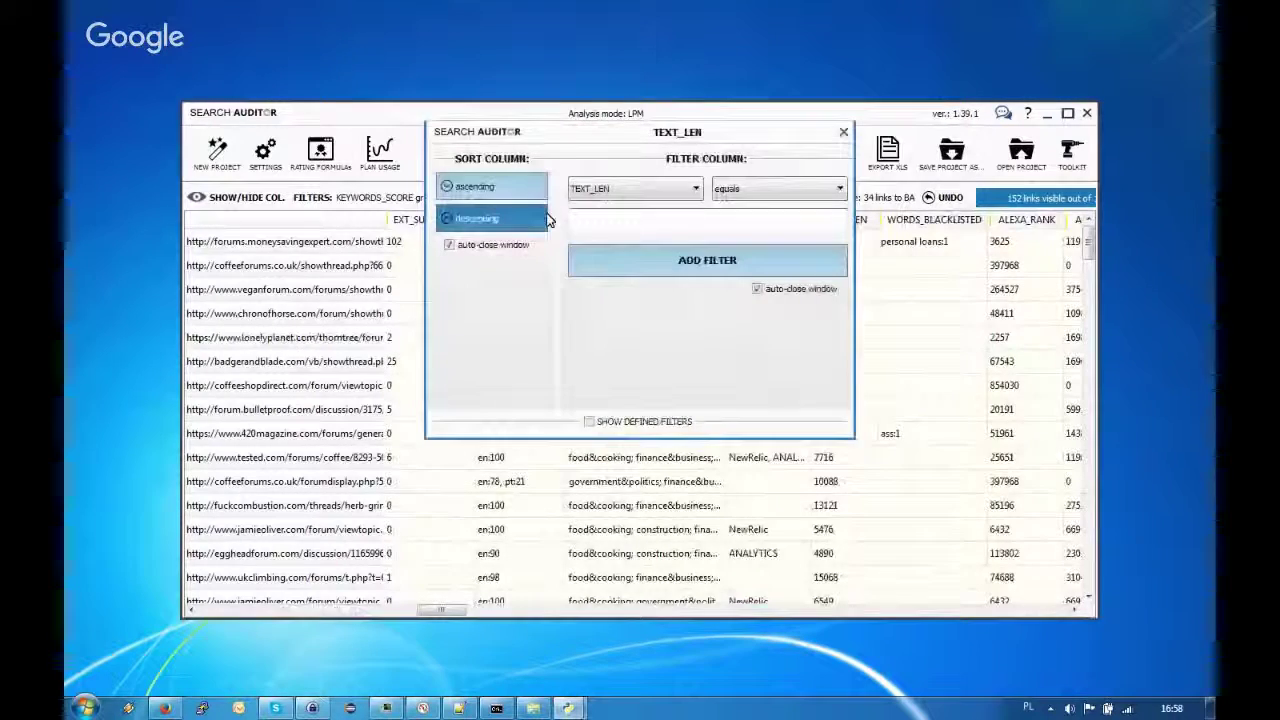
click(547, 220)
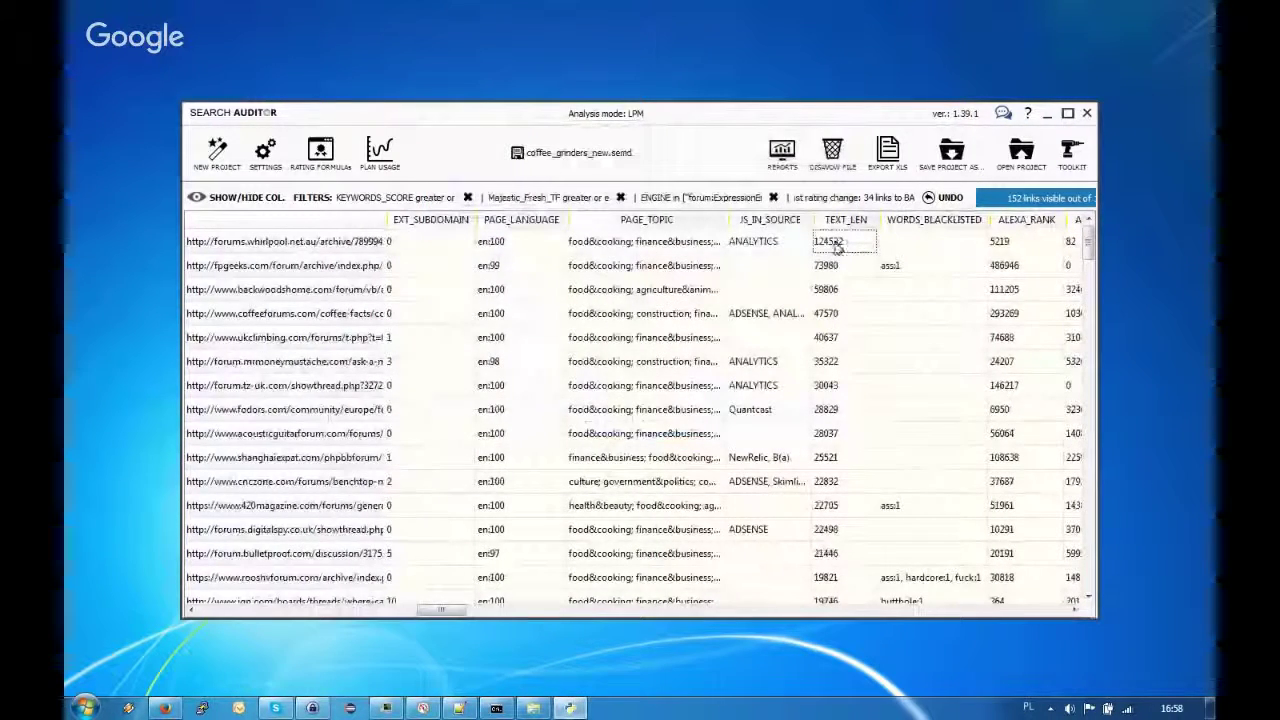
Compare the TEXT_LEN values of the first three links, including forums.whirlpool.net.au and fpgeeks.com
click(838, 246)
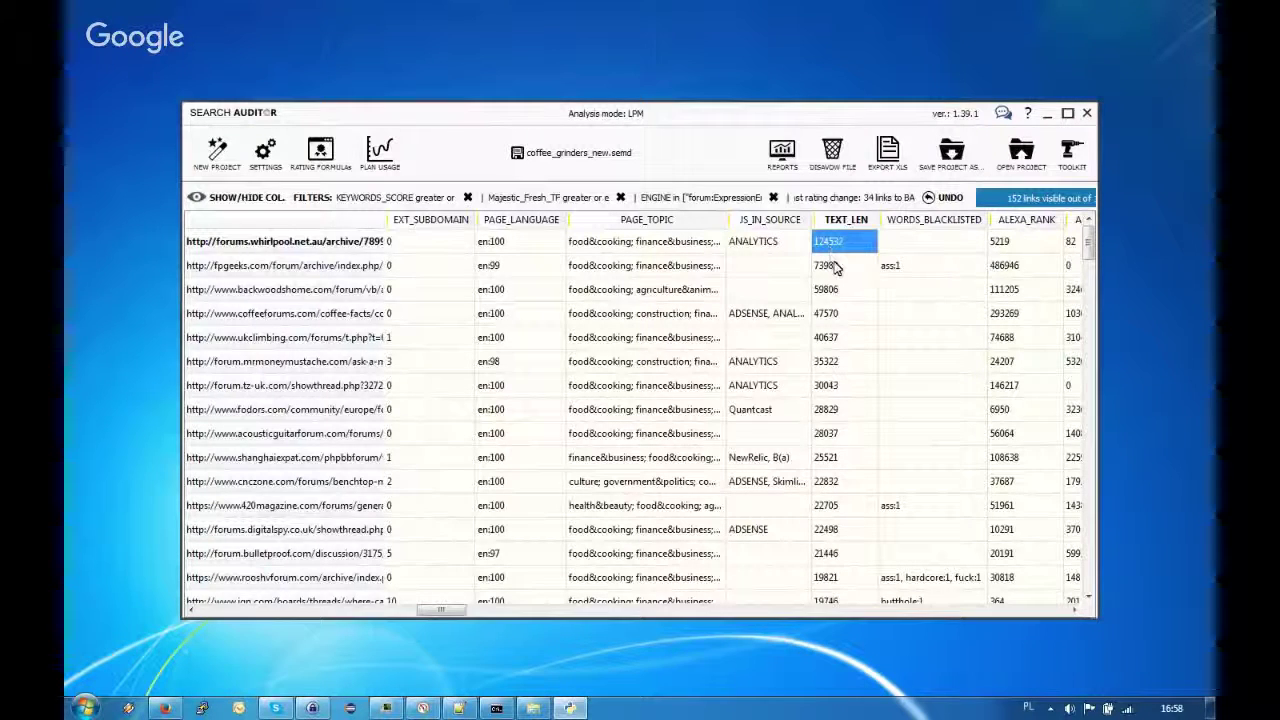
click(836, 268)
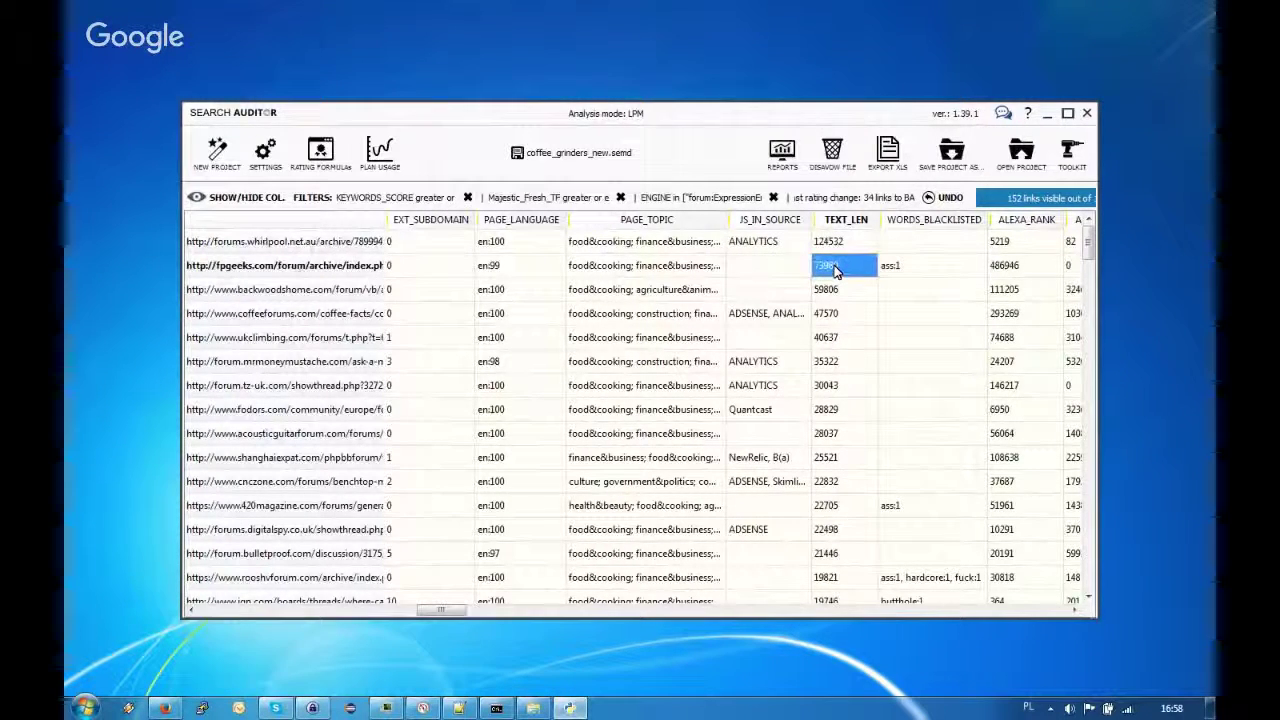
click(838, 291)
click(829, 267)
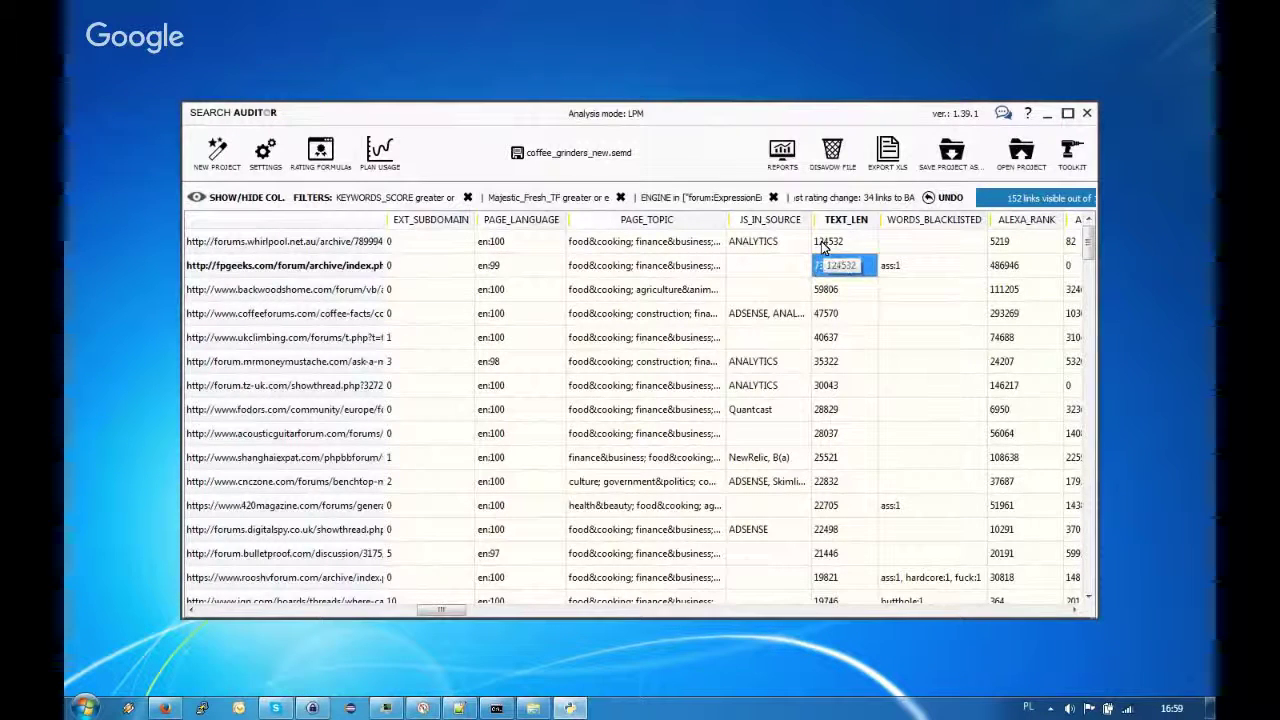
click(822, 247)
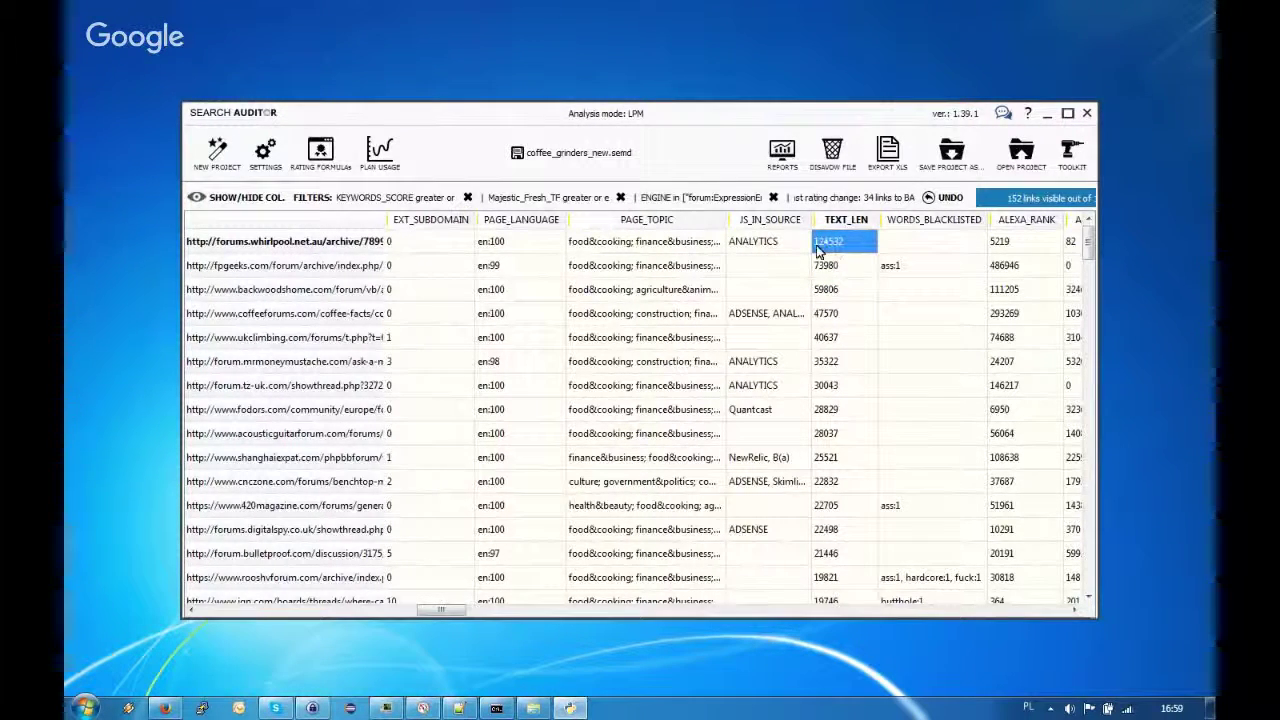
Filter the links by PAGE_TOPIC, keeping only food&cooking and home&office
key(Left)
key(Left)
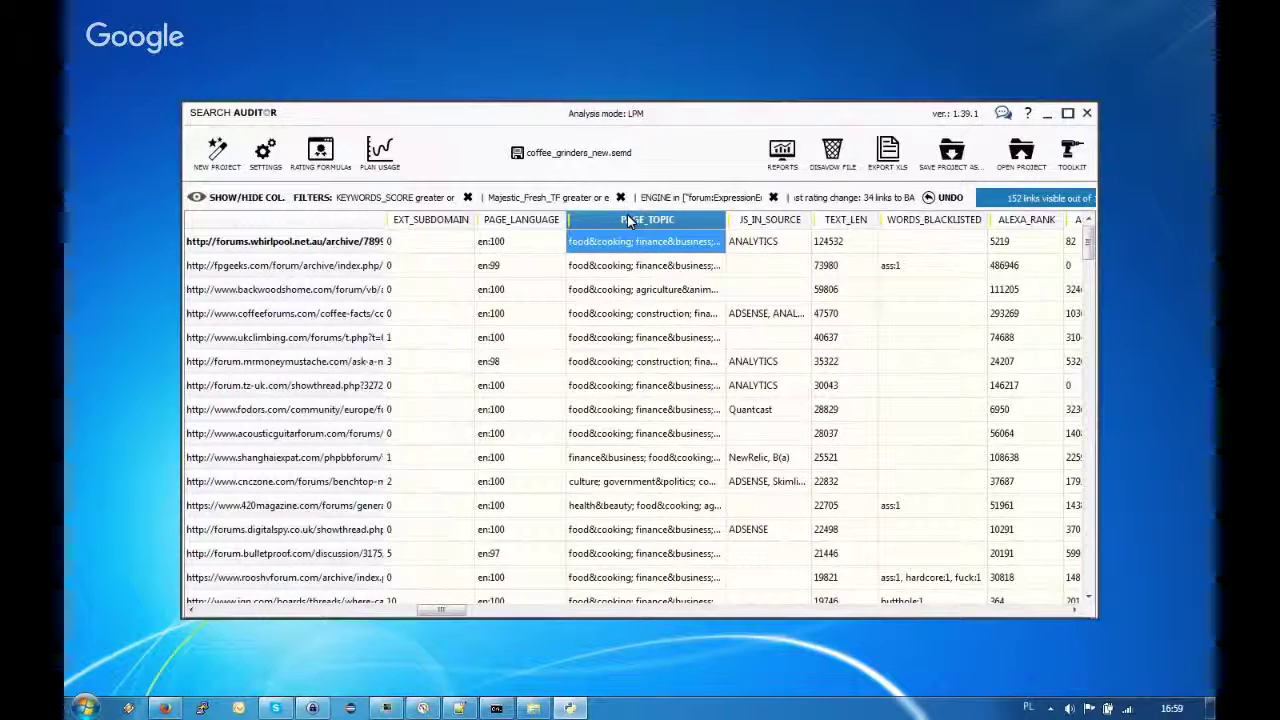
click(629, 220)
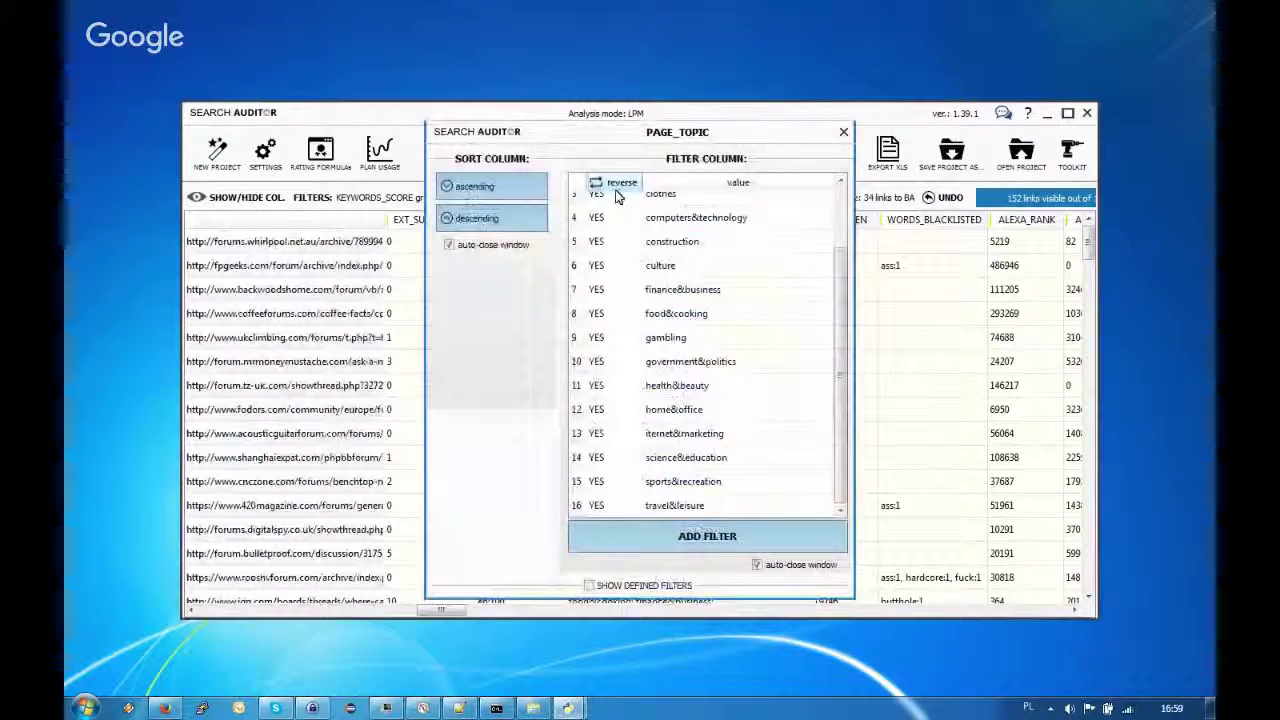
click(616, 190)
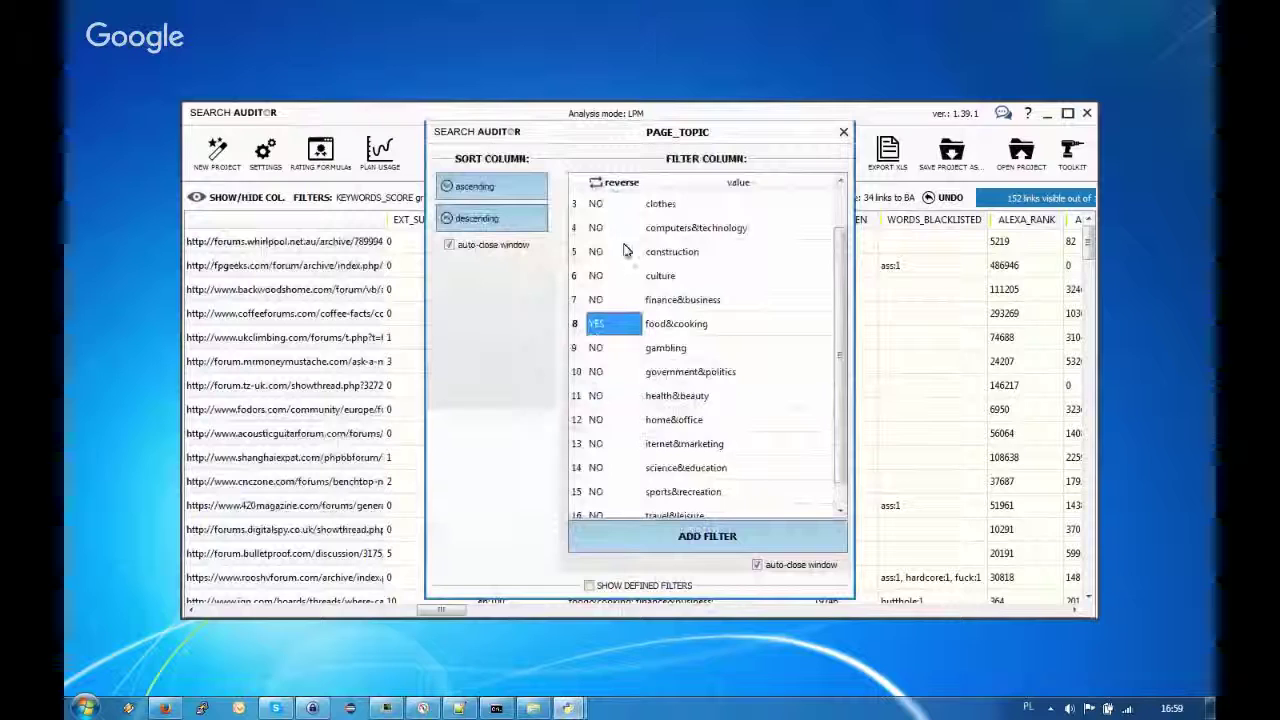
scroll(843, 440, down, 1)
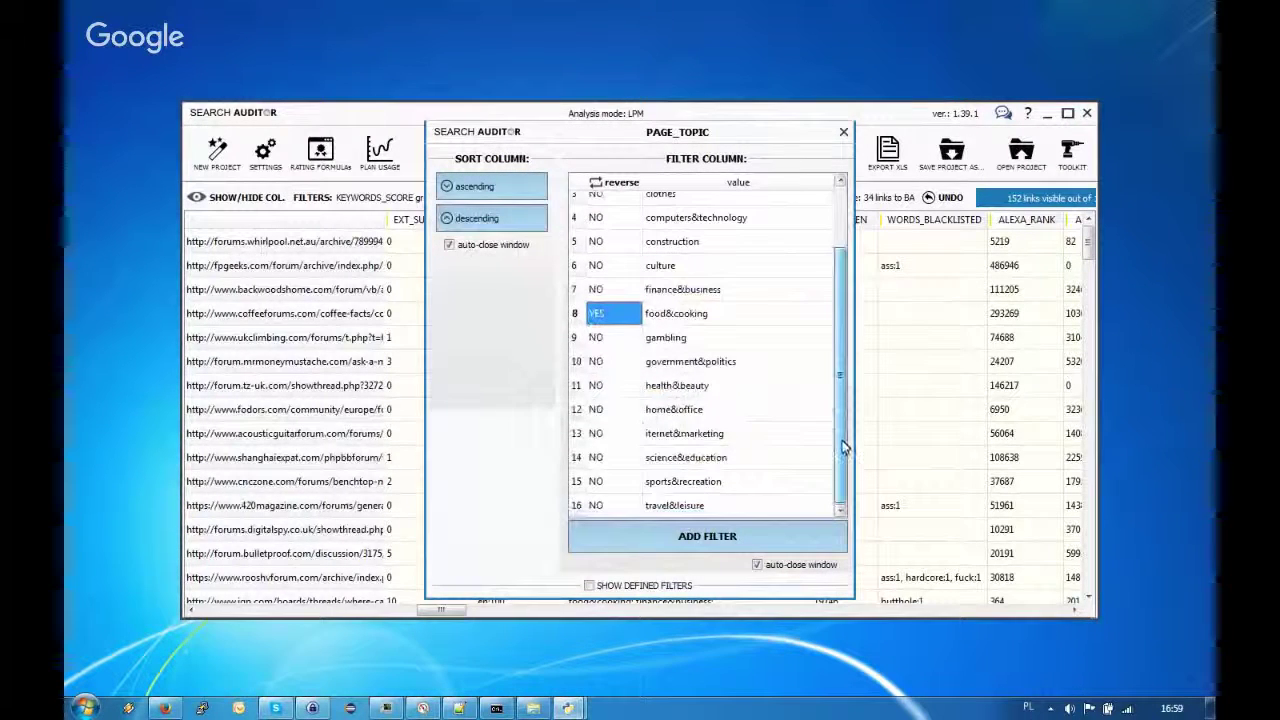
scroll(840, 424, up, 1)
click(600, 467)
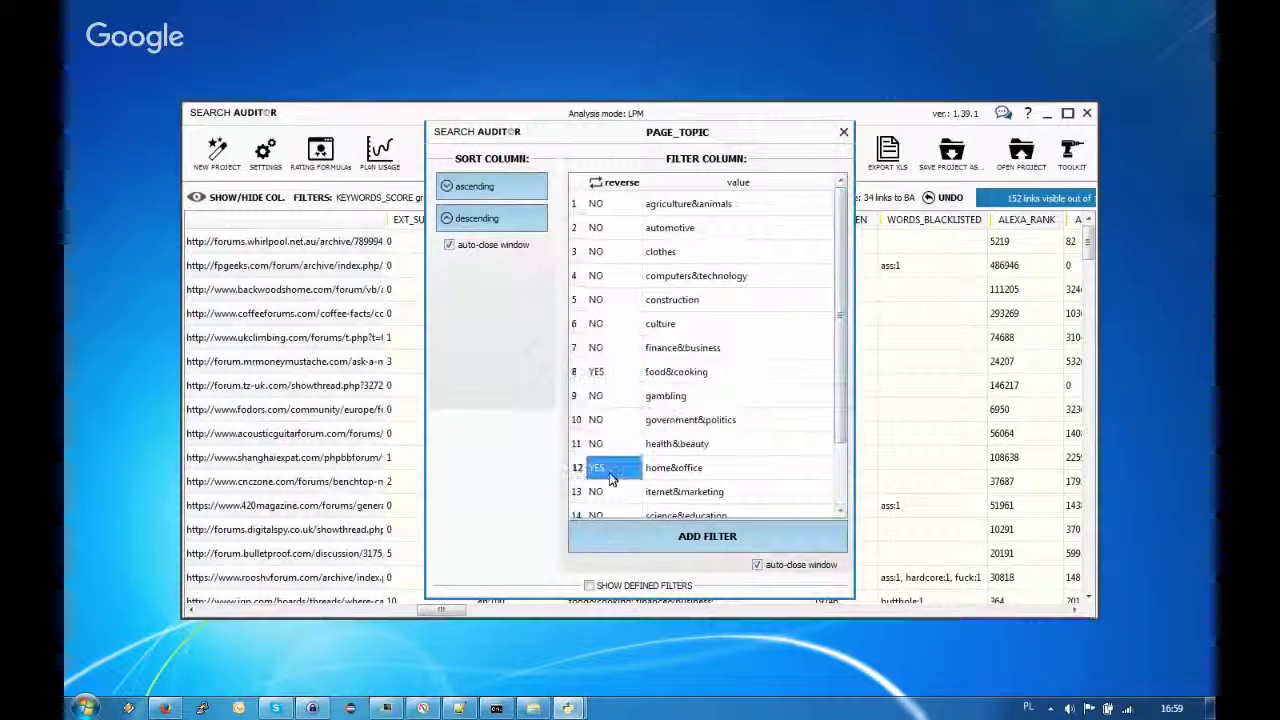
click(712, 536)
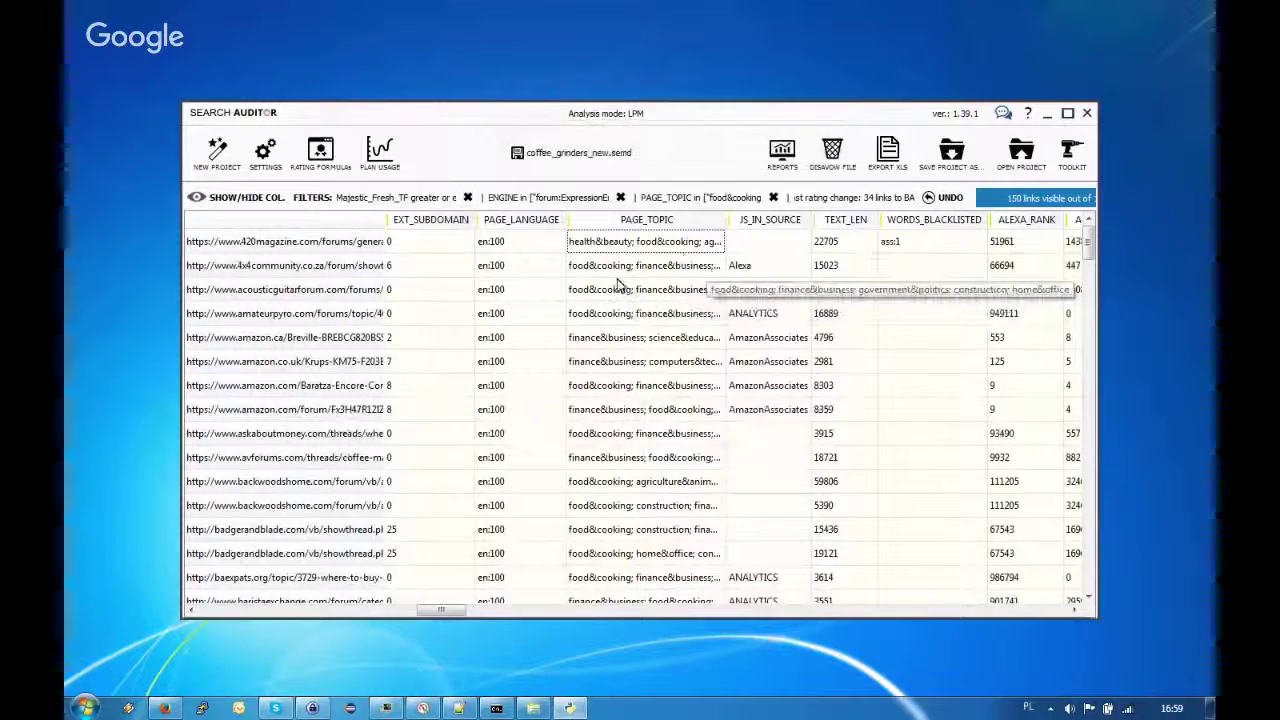
Review the page topics of the first filtered links and remove the PAGE_TOPIC filter
click(643, 337)
key(Up)
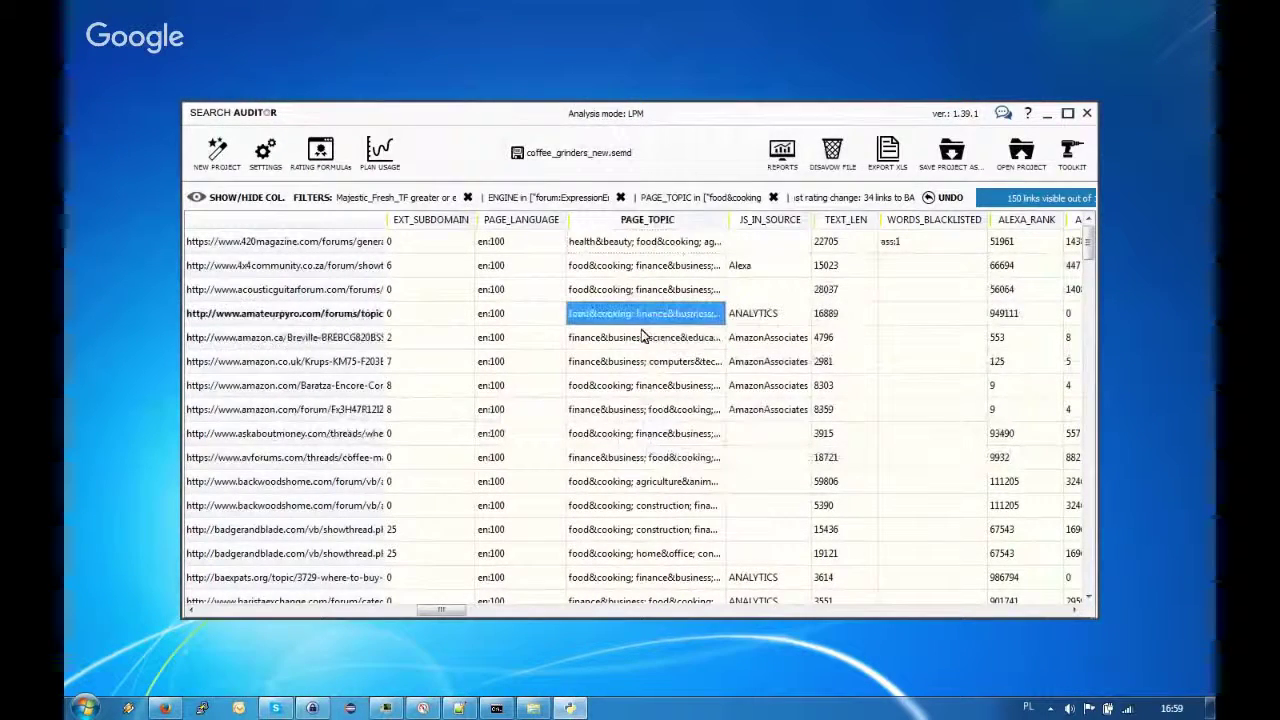
key(Up)
key(Up)
key(Down)
key(Down)
key(Down)
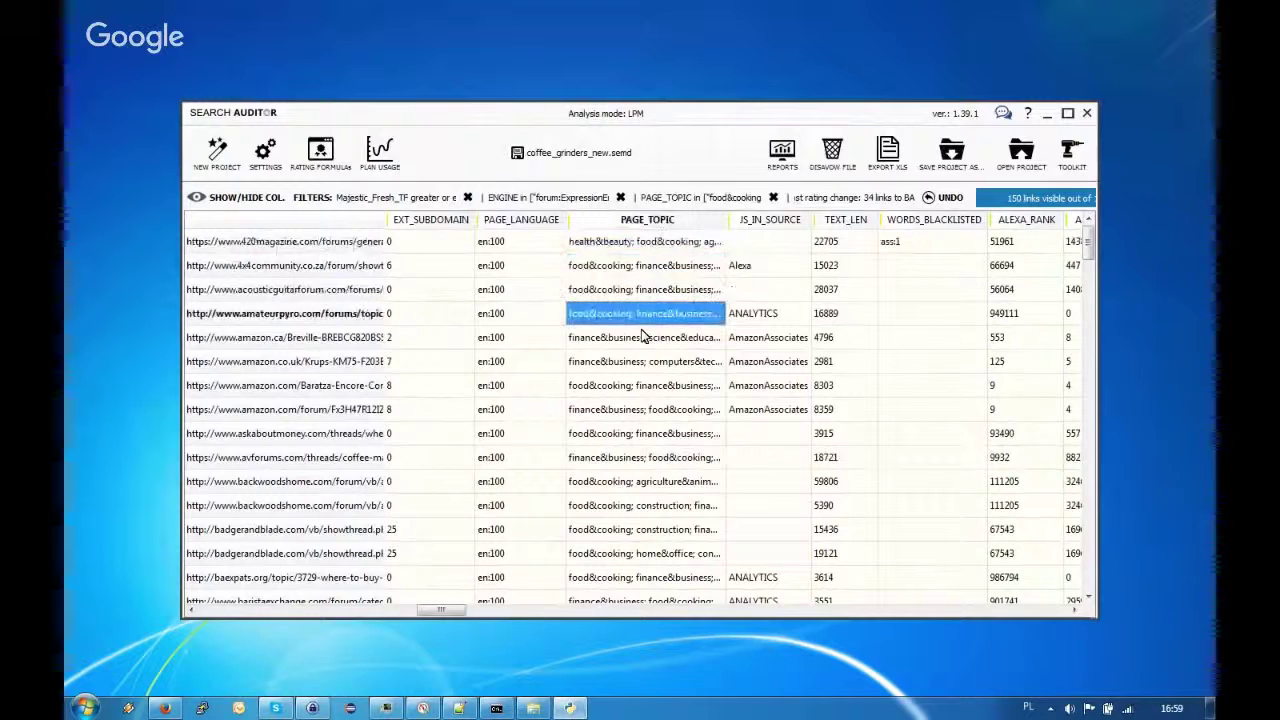
key(Up)
key(Up)
key(Up)
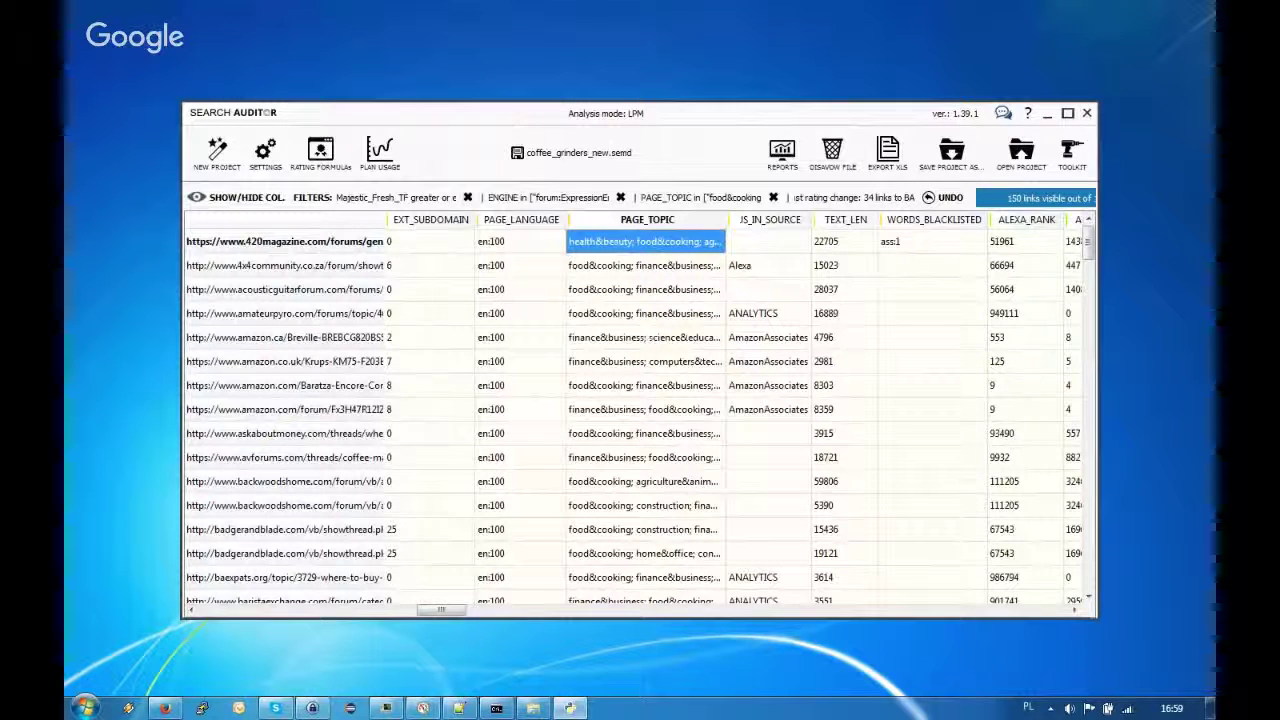
click(774, 198)
Check the PAGE_LANGUAGE values of the amazon.ca and 4x4community.co.za links
click(640, 337)
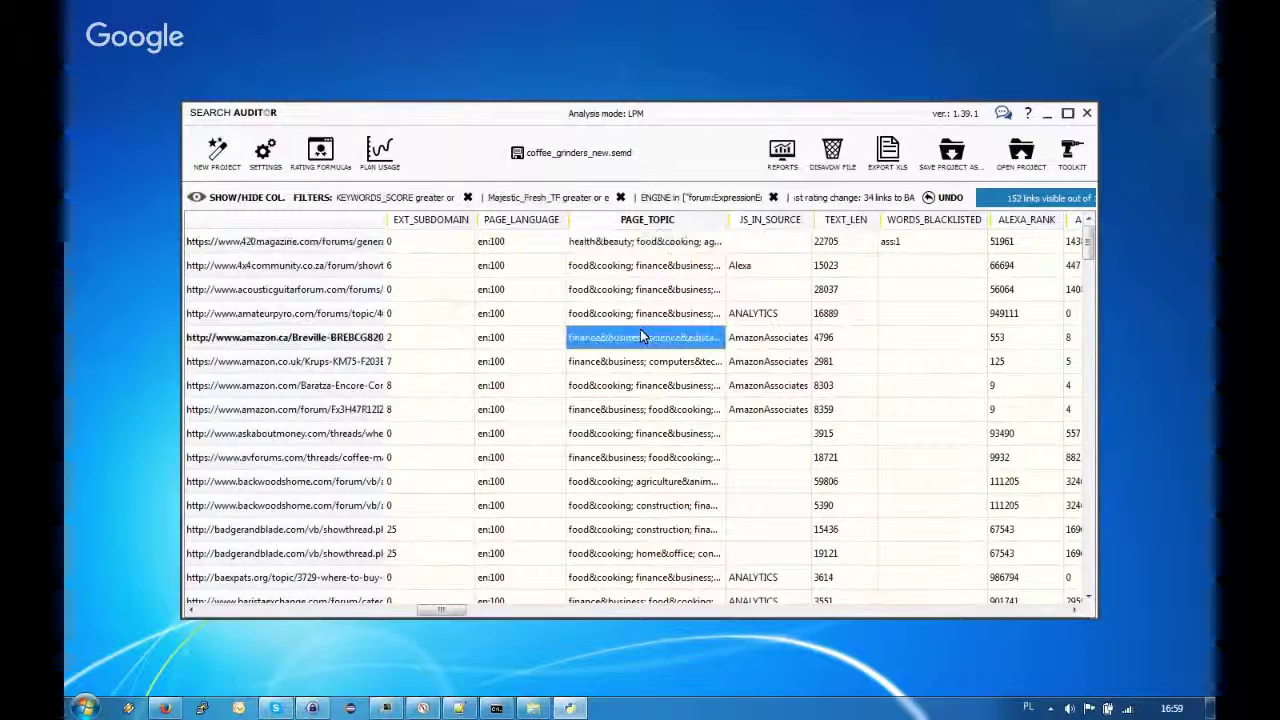
key(Right)
key(Left)
key(Left)
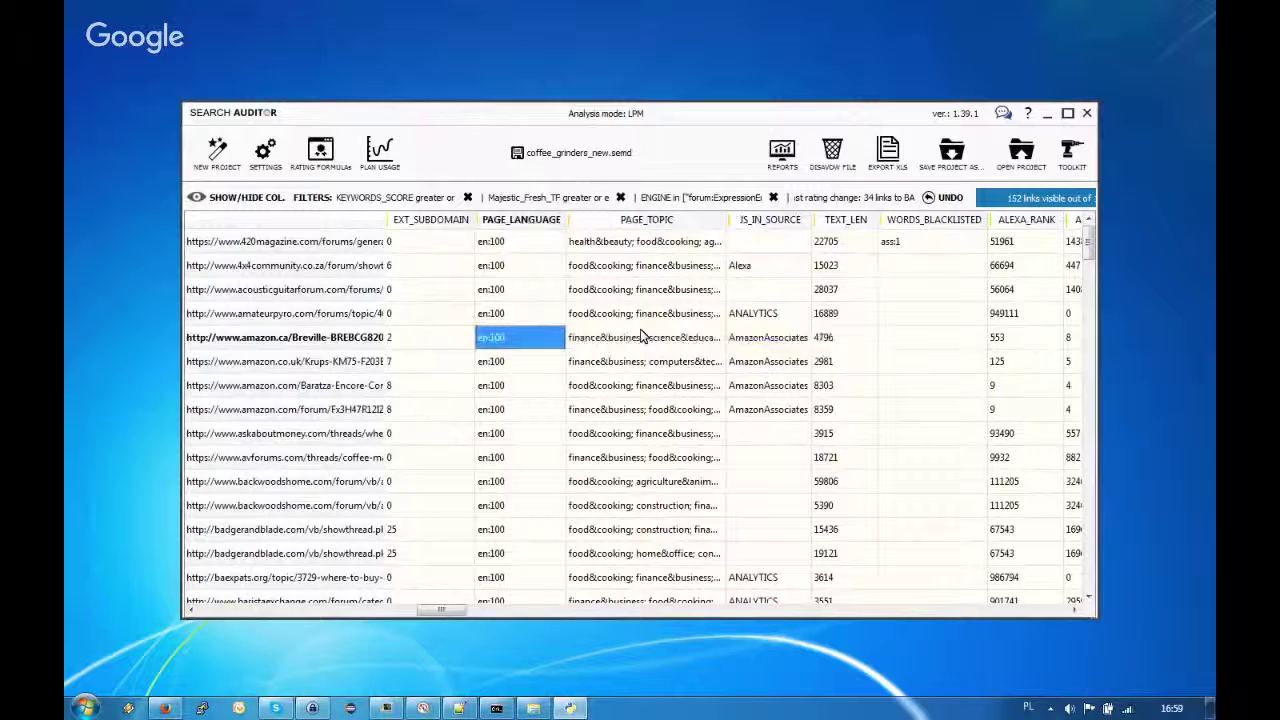
click(516, 274)
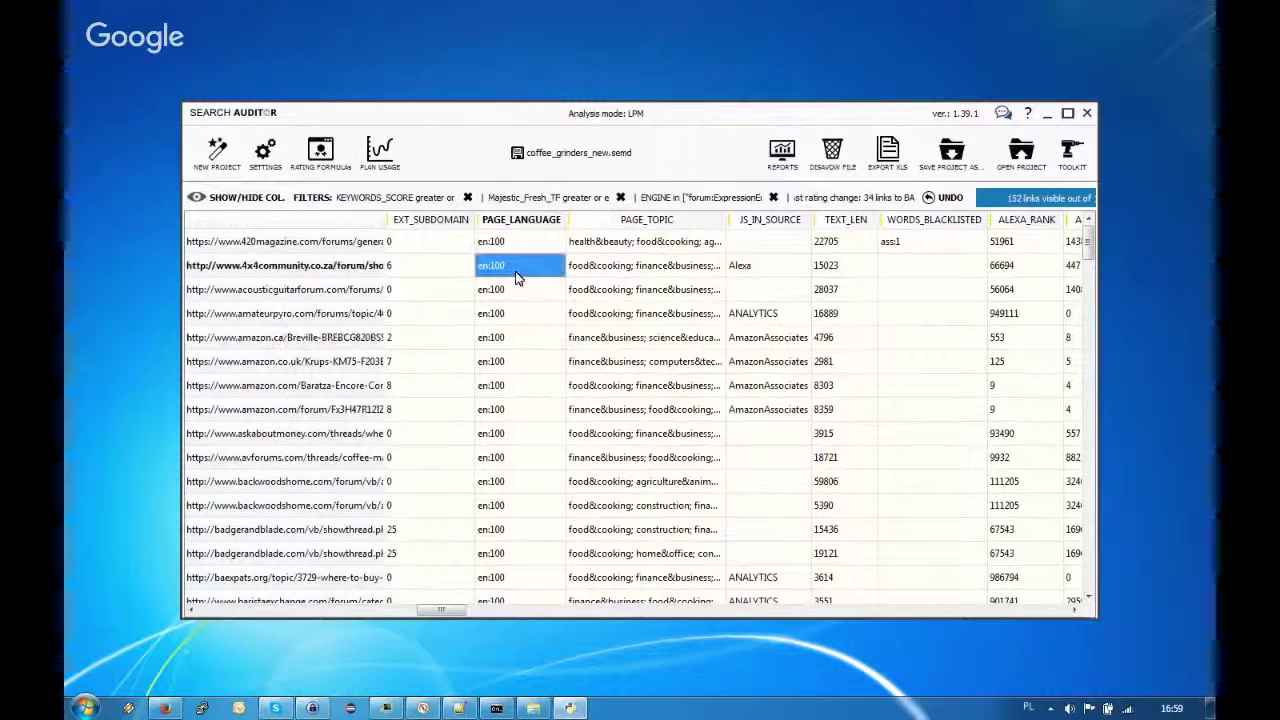
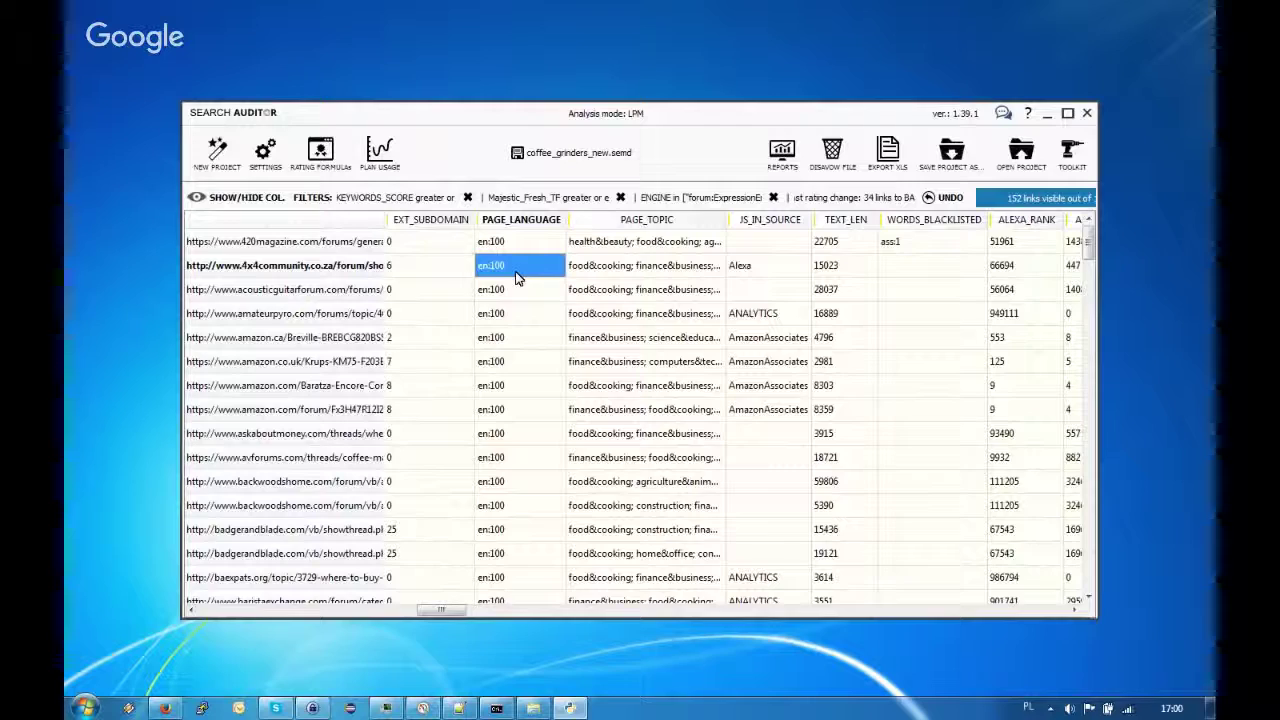
Examine the amateurpyro.com row's page language, page topic and JS_IN_SOURCE entries
click(625, 322)
key(Left)
key(Left)
key(Right)
key(Right)
key(Right)
key(Right)
key(Right)
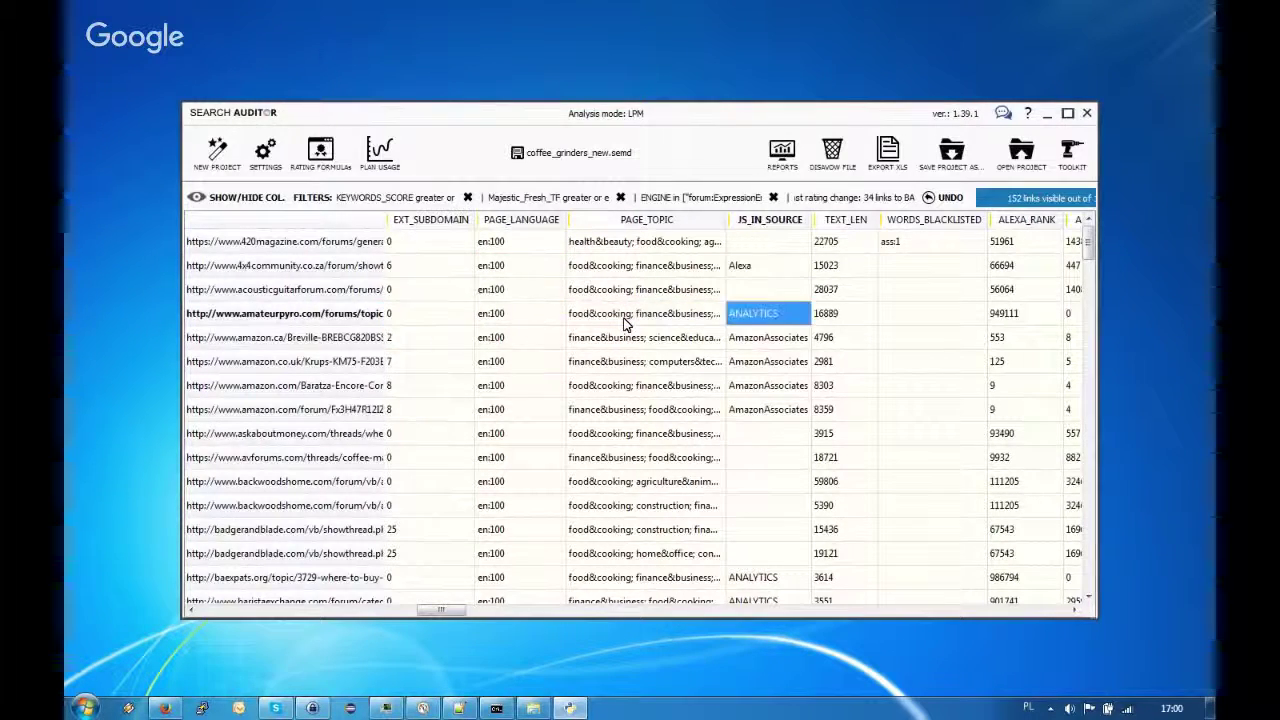
Examine the amateurpyro.com row's text length, blacklisted words, Alexa and Moz domain authority columns, ending on ALEXA_RANK
key(Right)
key(Right)
key(Right)
key(Right)
key(Right)
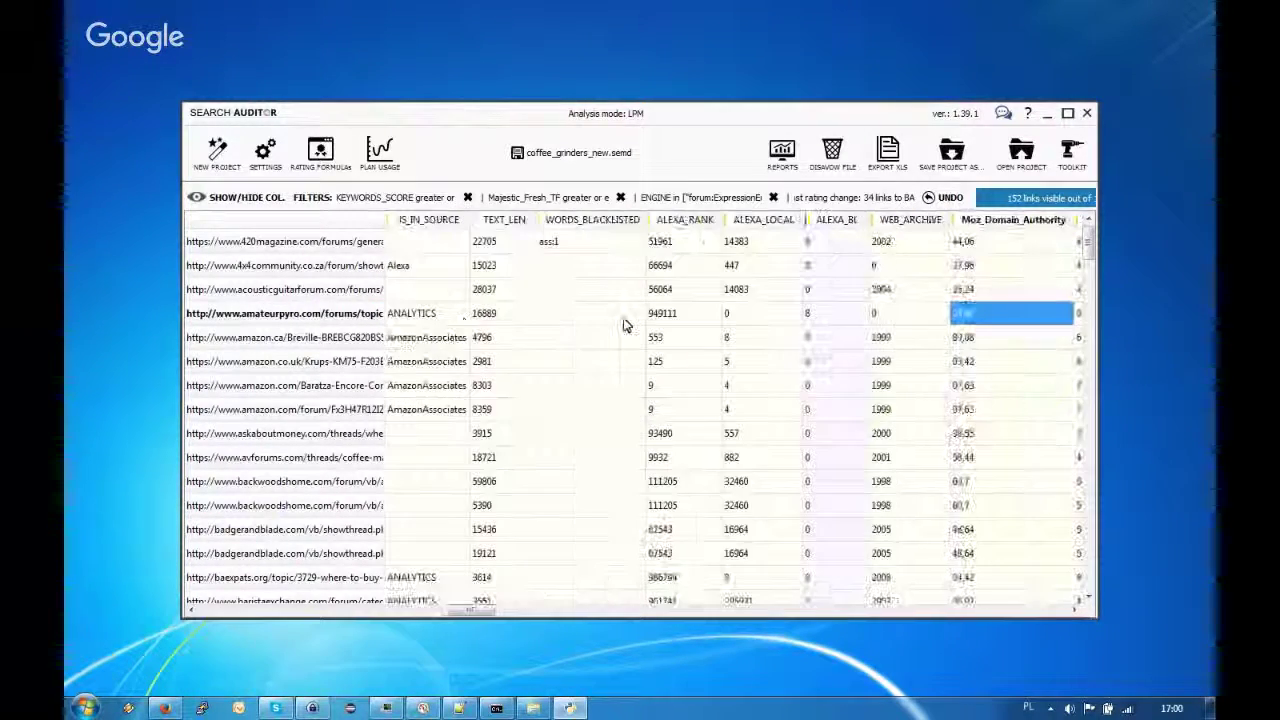
key(Left)
key(Left)
key(Left)
key(Left)
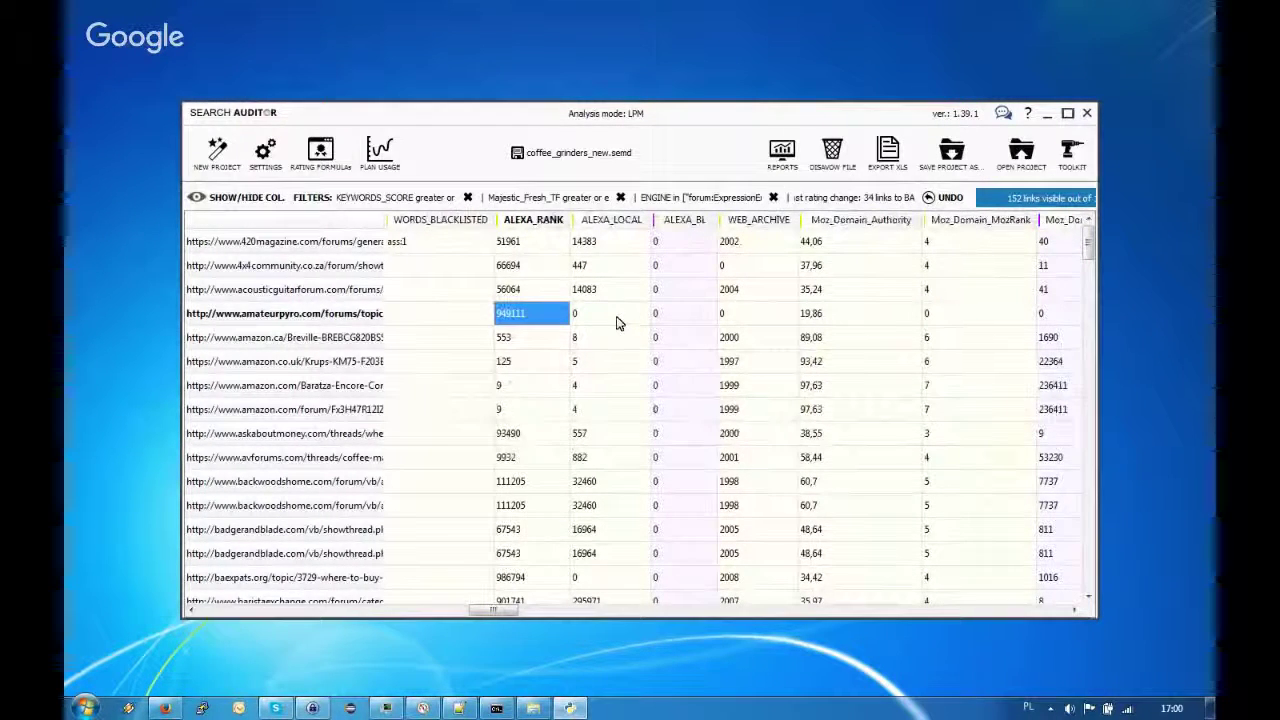
Compare the Alexa ranks of the first five links and check the amazon.ca link's ALEXA_LOCAL value
click(538, 293)
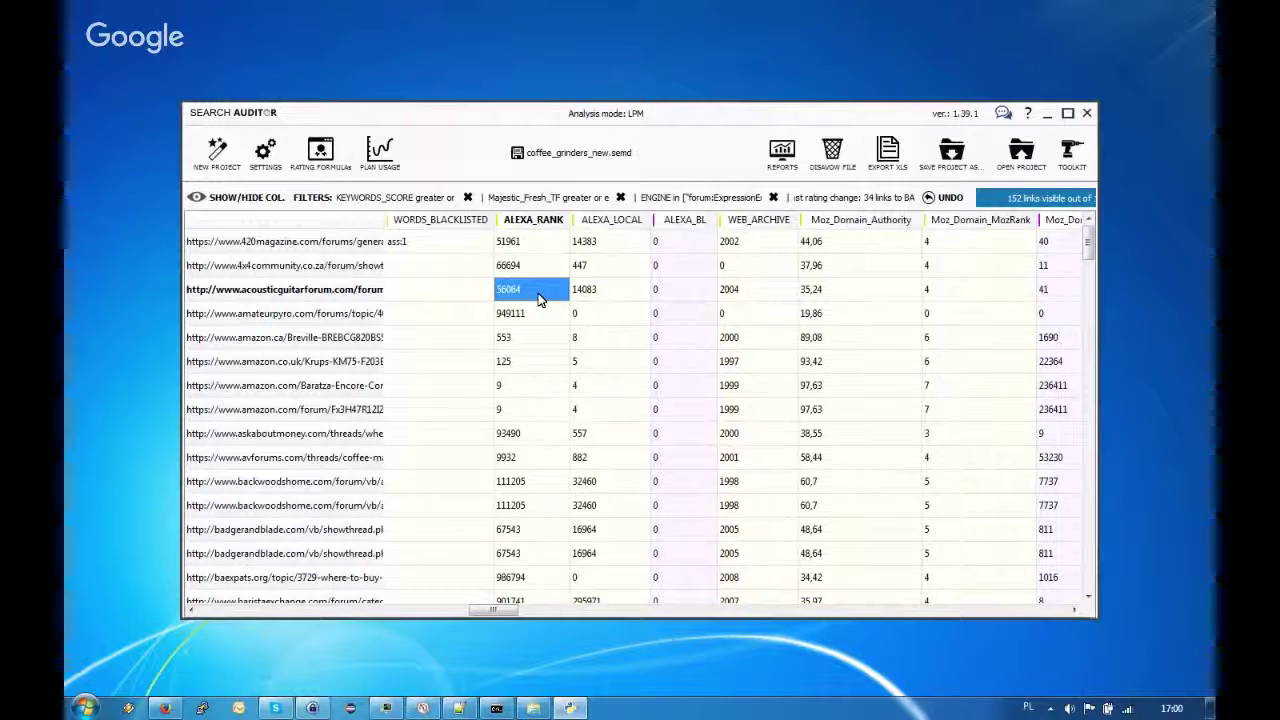
click(536, 316)
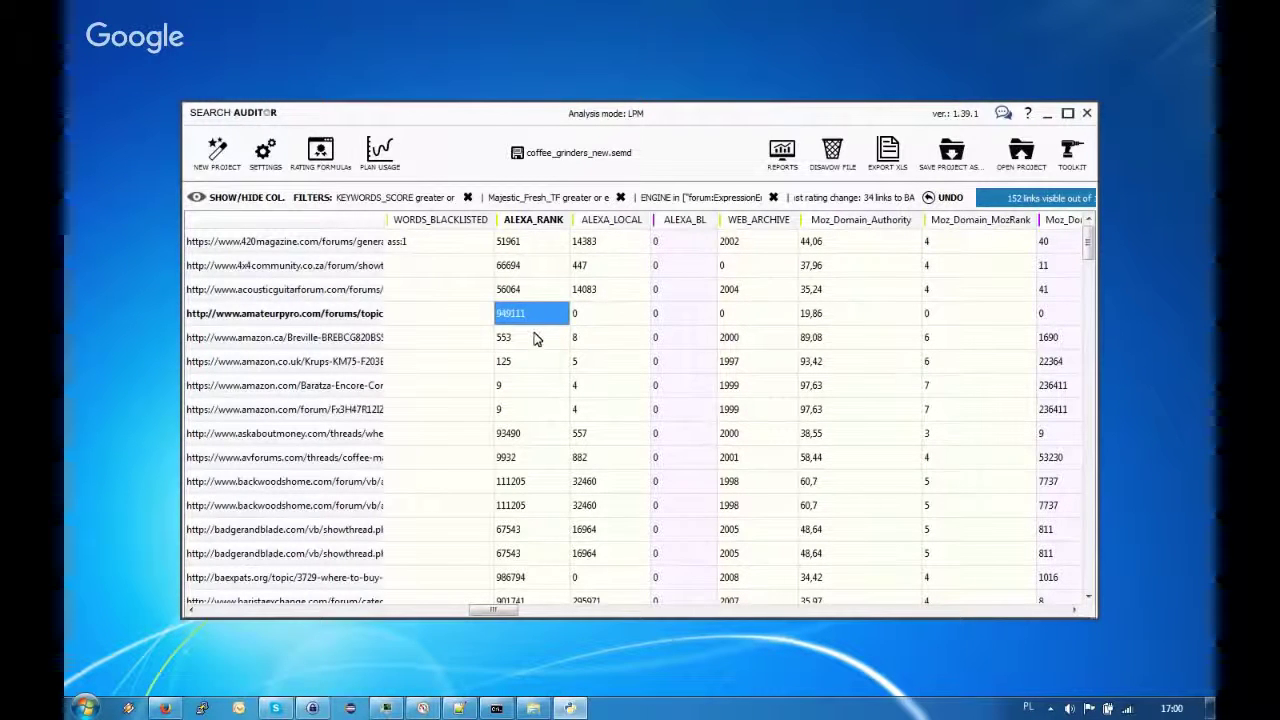
click(534, 339)
click(589, 333)
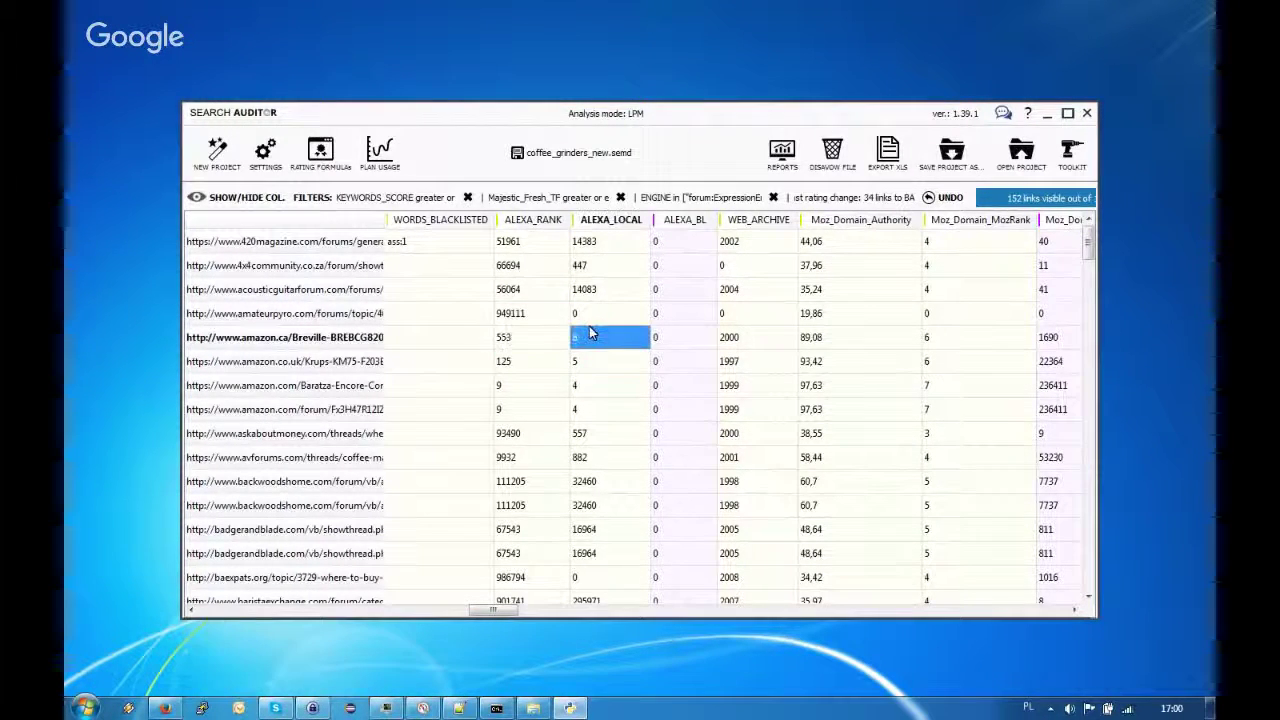
click(518, 243)
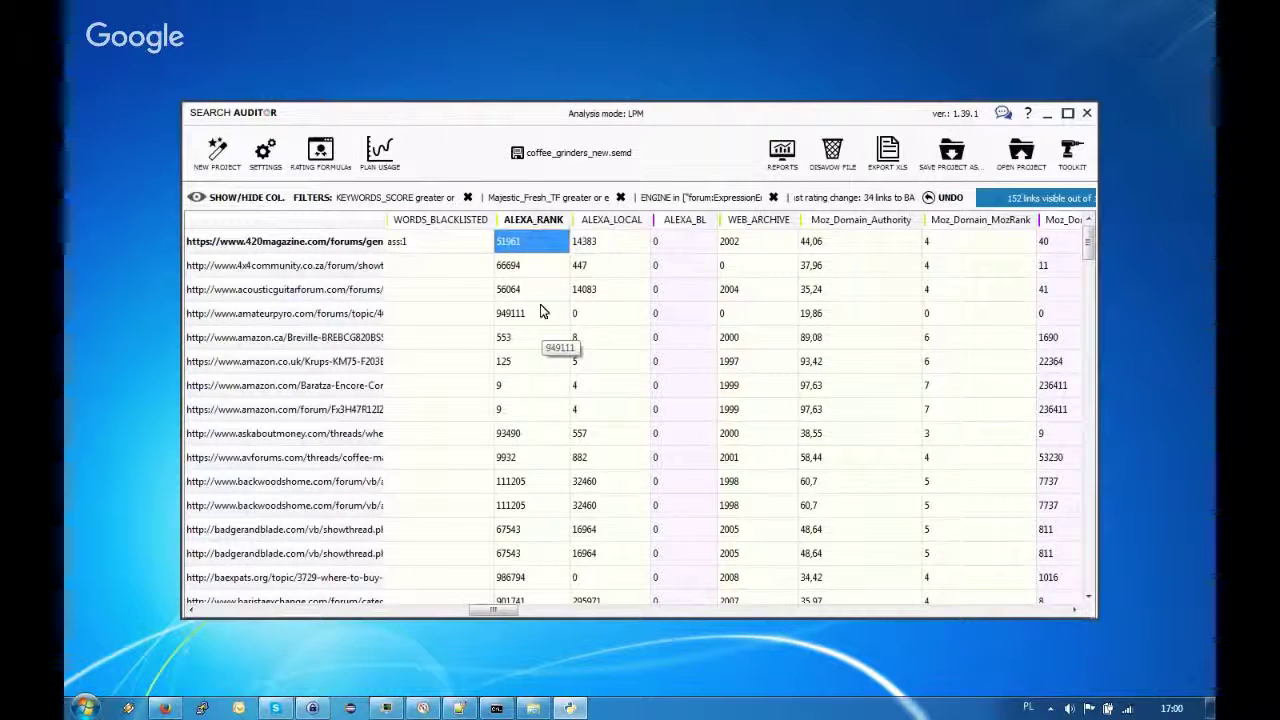
click(528, 265)
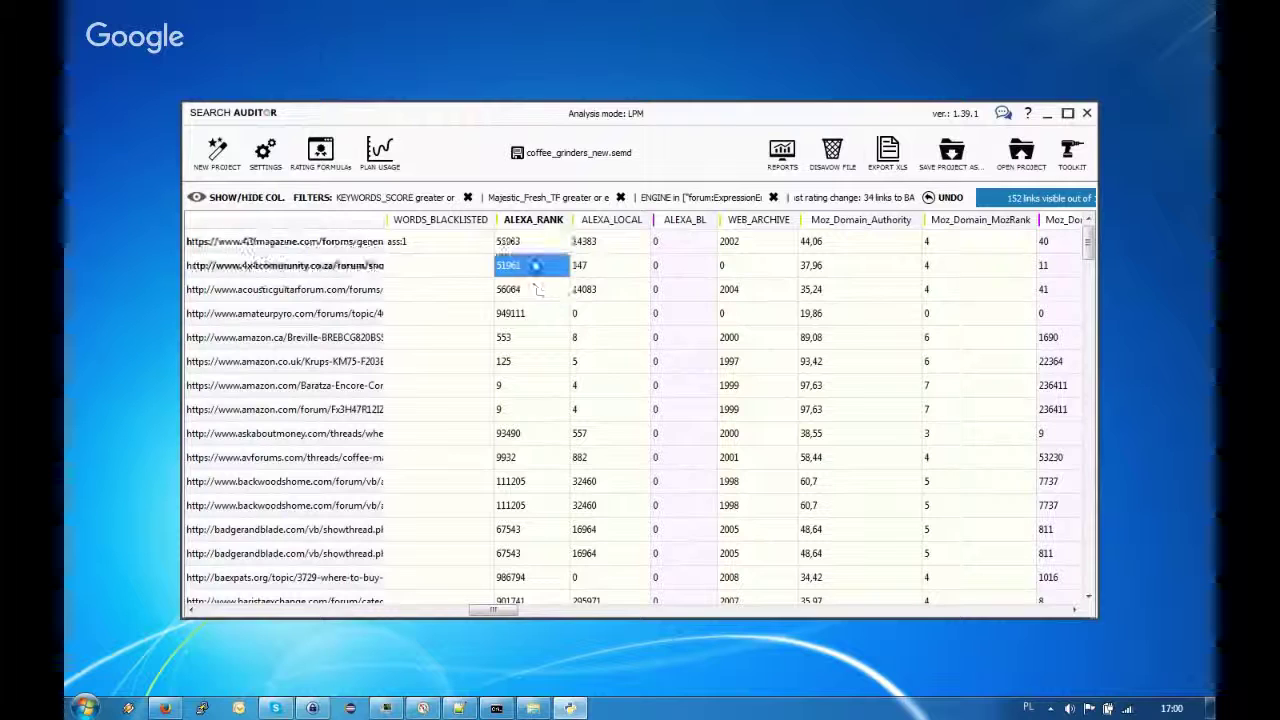
click(527, 250)
Examine the 420magazine.com row's ALEXA_LOCAL and ALEXA_BL values
key(Right)
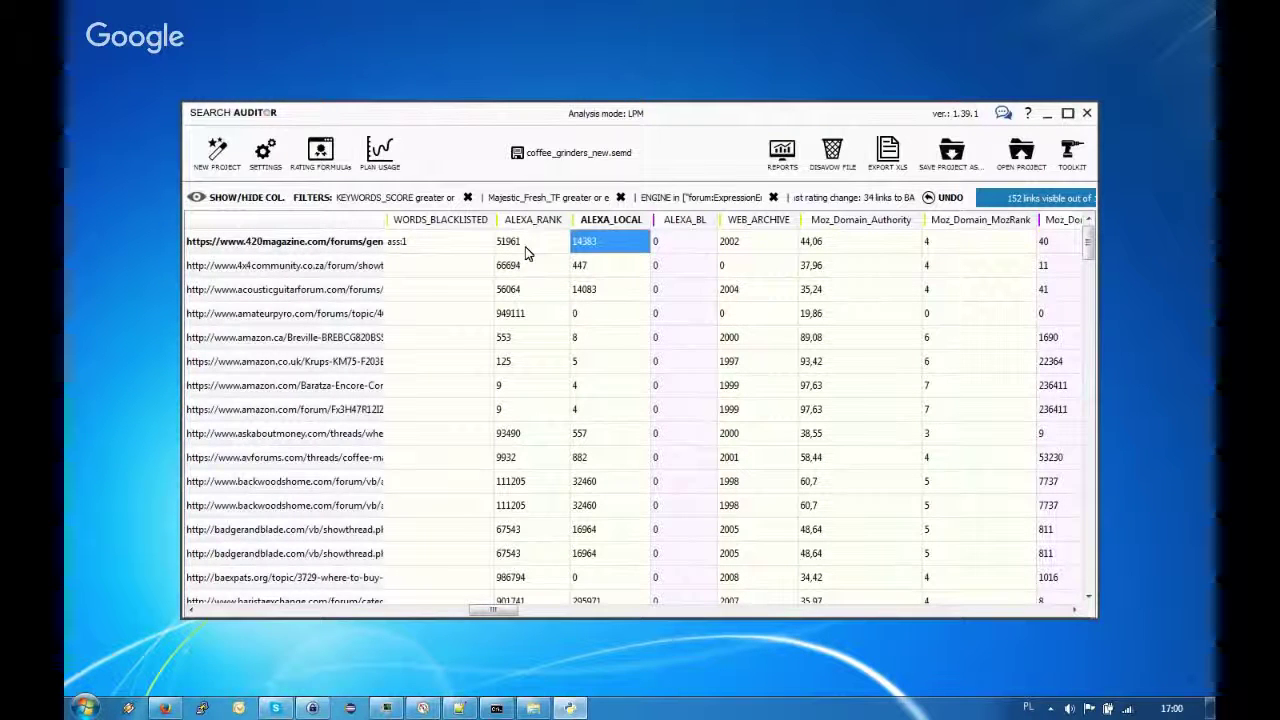
key(Right)
key(Right)
key(Left)
key(Right)
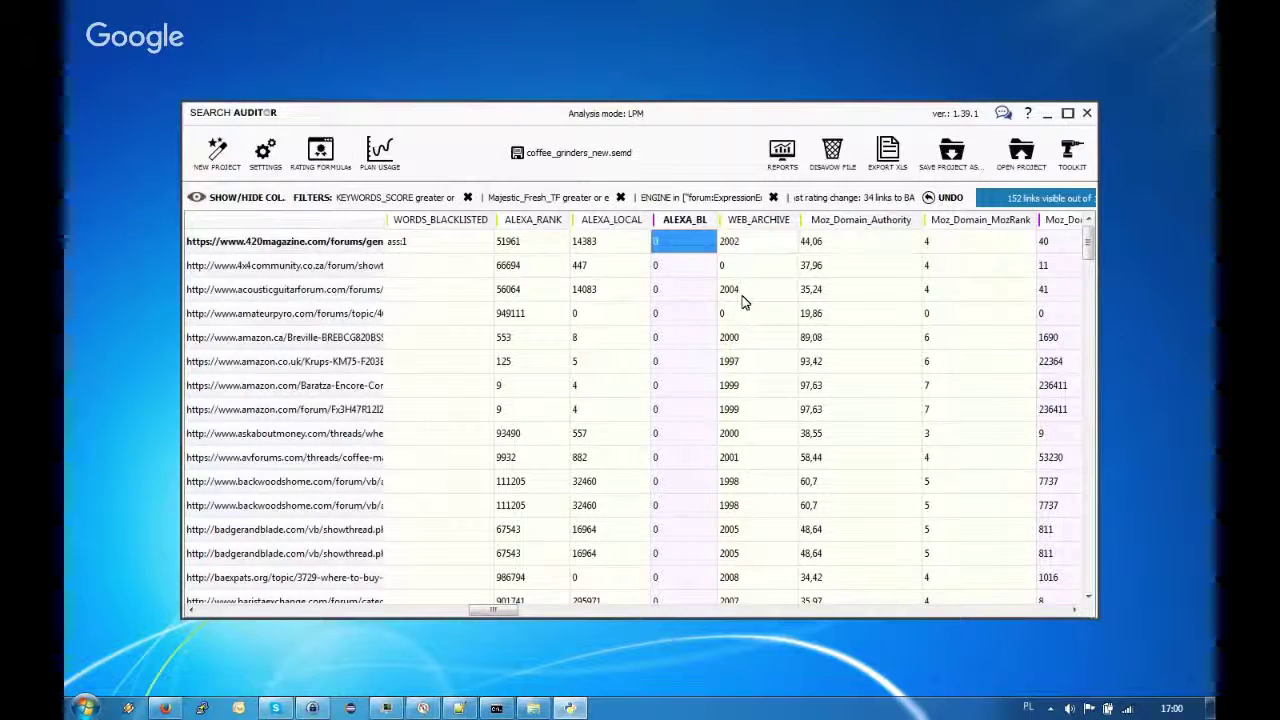
Examine the 420magazine.com row's WEB_ARCHIVE year, Moz domain authority, MozRank and homepage links
key(Right)
key(Right)
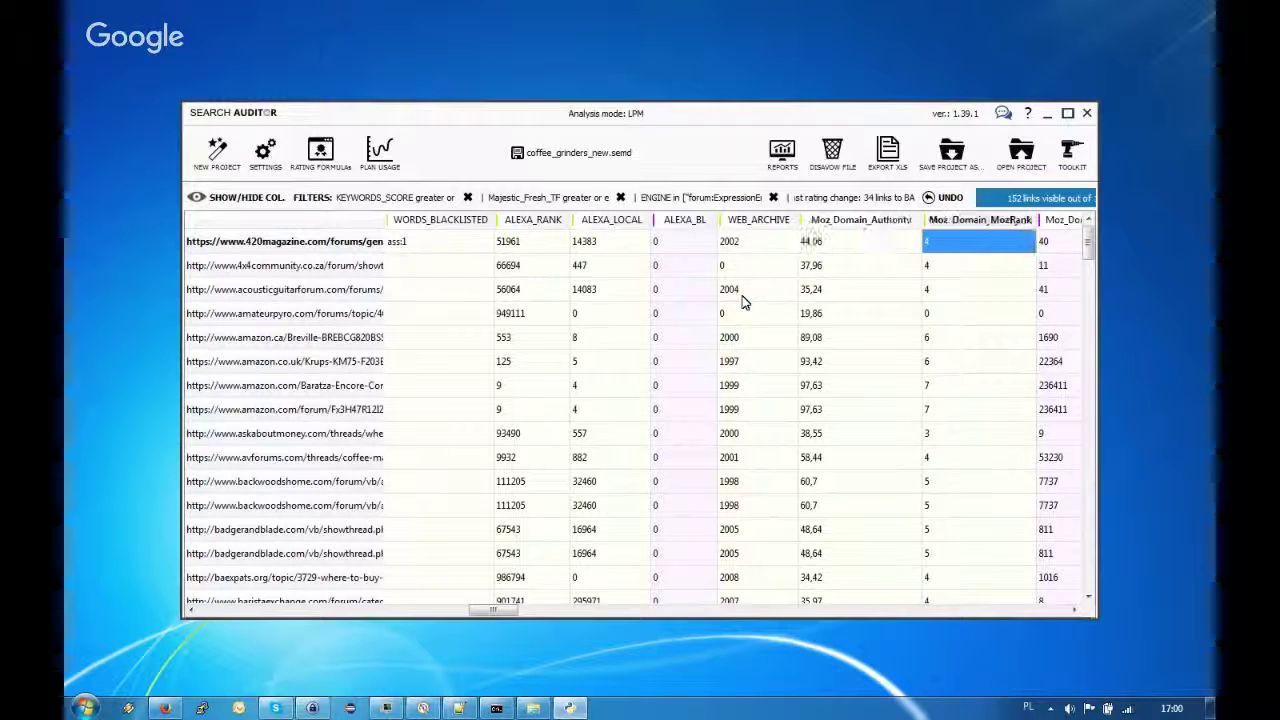
key(Right)
key(Left)
key(Left)
key(Left)
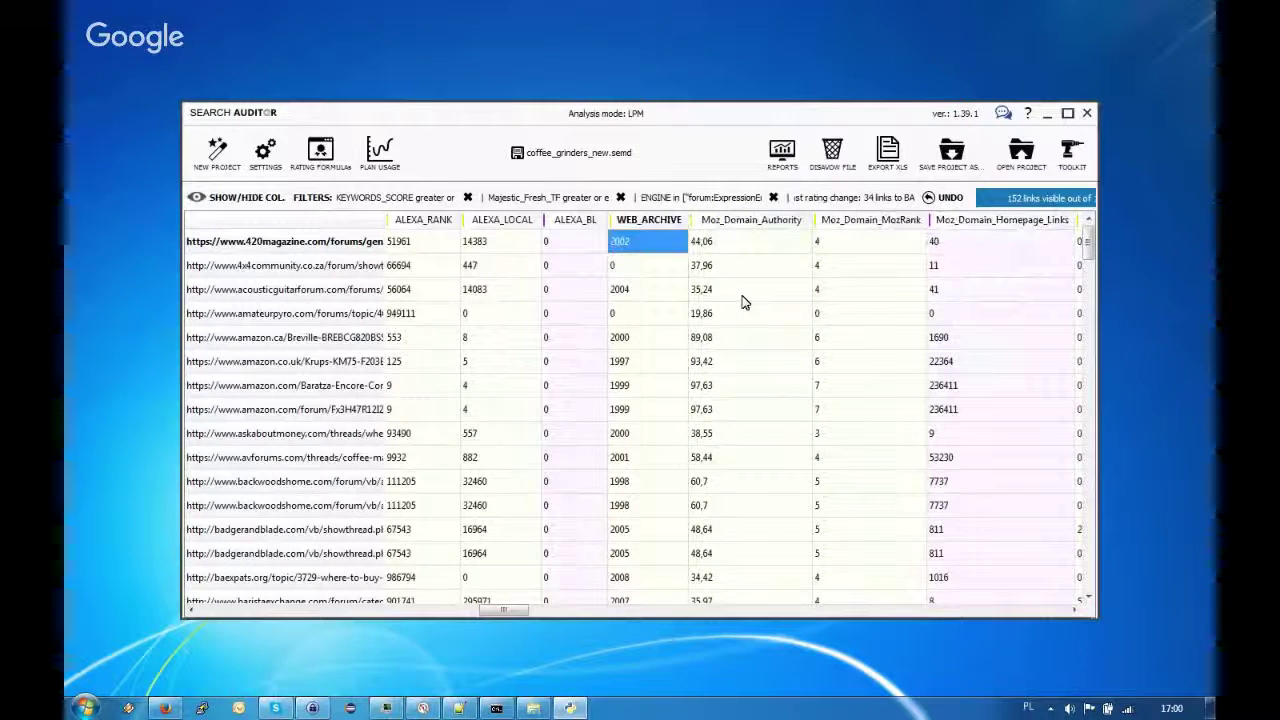
key(Right)
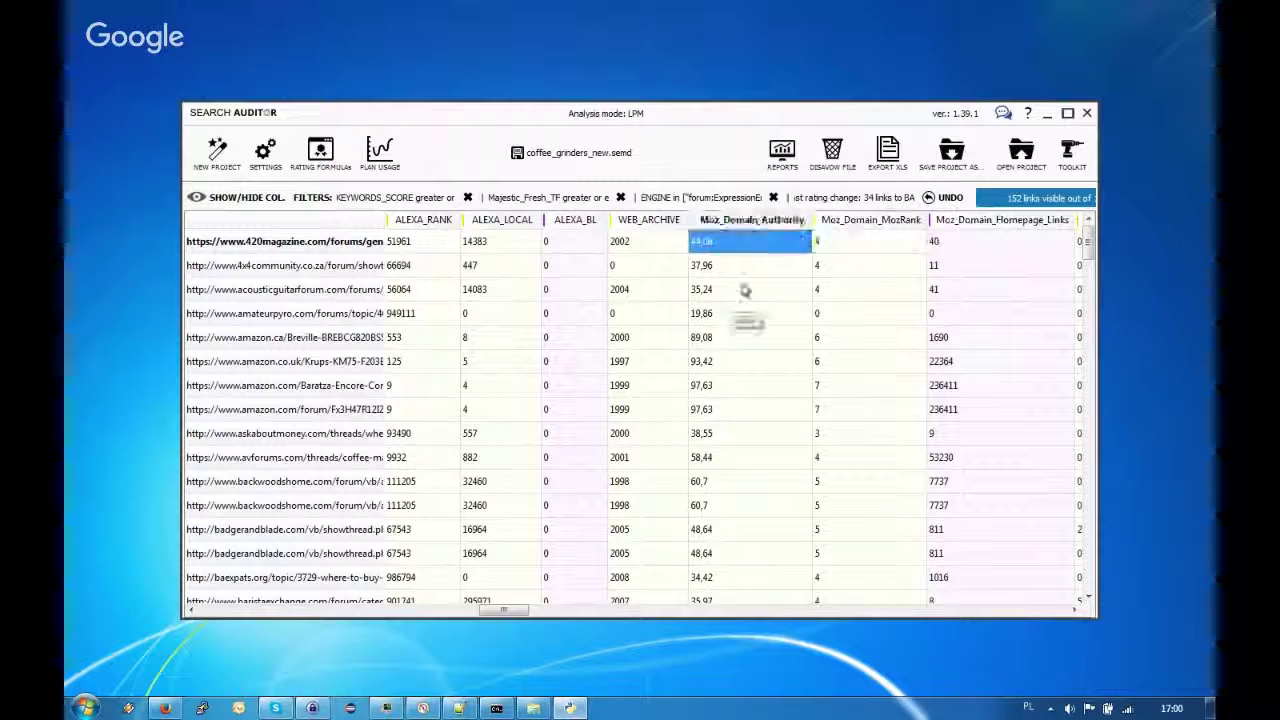
Examine the acousticguitarforum.com row's Moz domain metrics and its Moz page MozRank, external links, authority and links
click(746, 289)
key(Right)
key(Right)
key(Right)
key(Right)
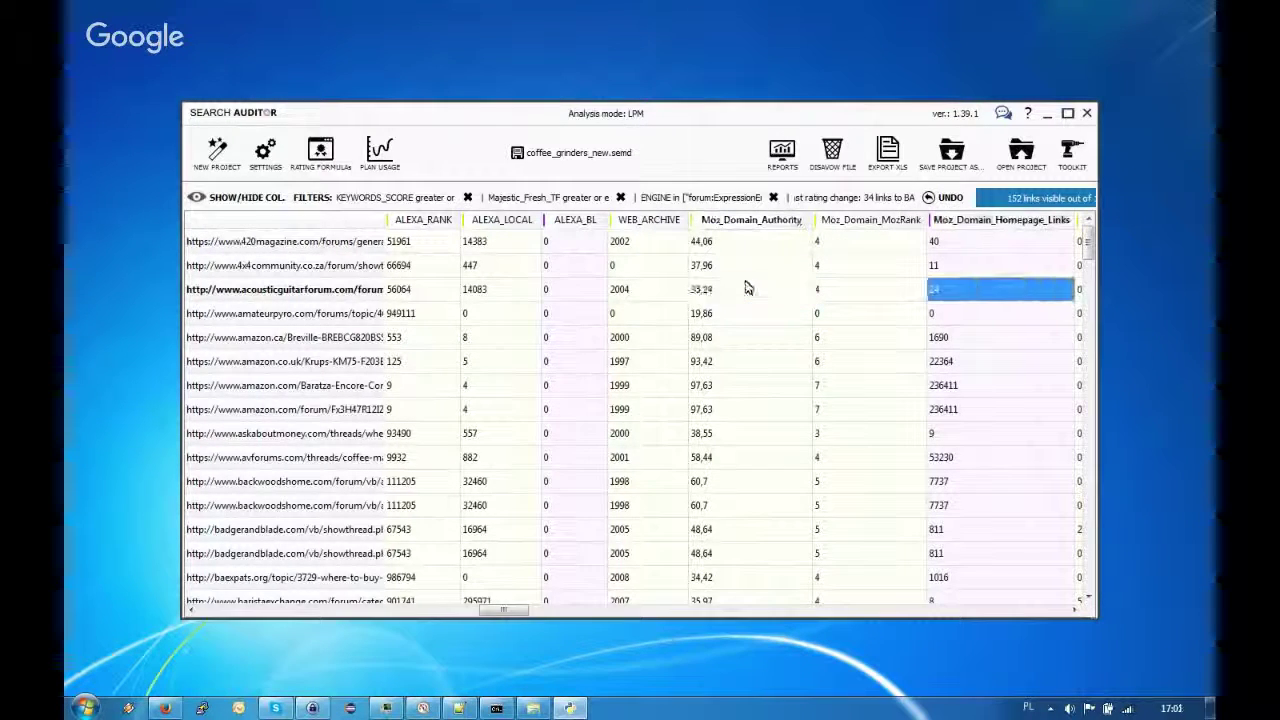
key(Right)
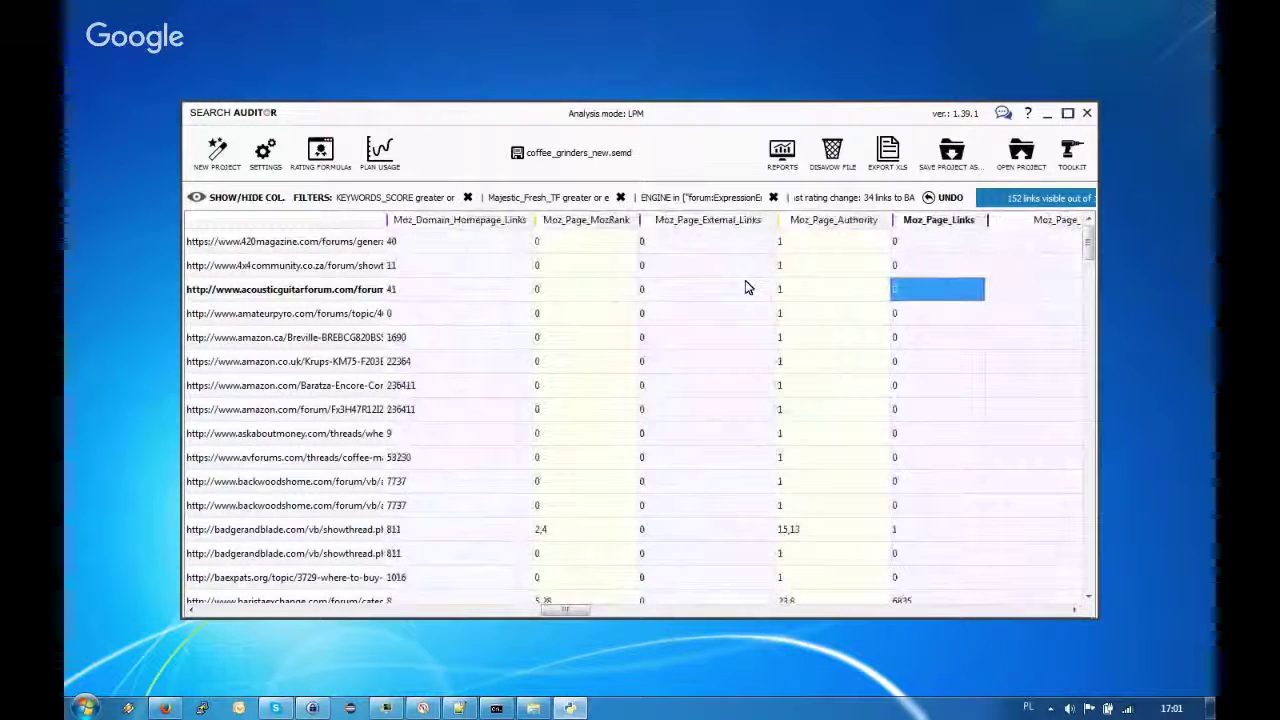
key(Left)
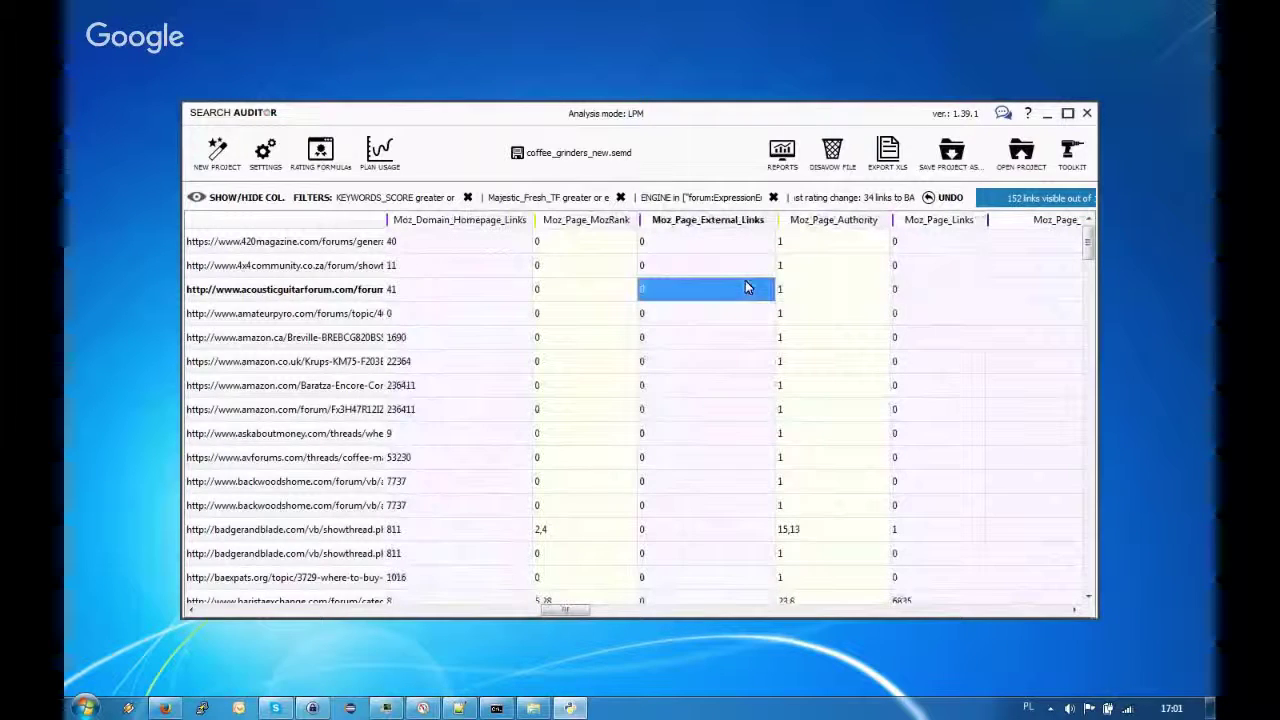
Sort the filtered links by Moz_Page_External_Links in descending order and check the coffeesnobs.com.au and coffeeforums.co.uk rows
scroll(745, 288, down, 1)
key(Up)
key(Up)
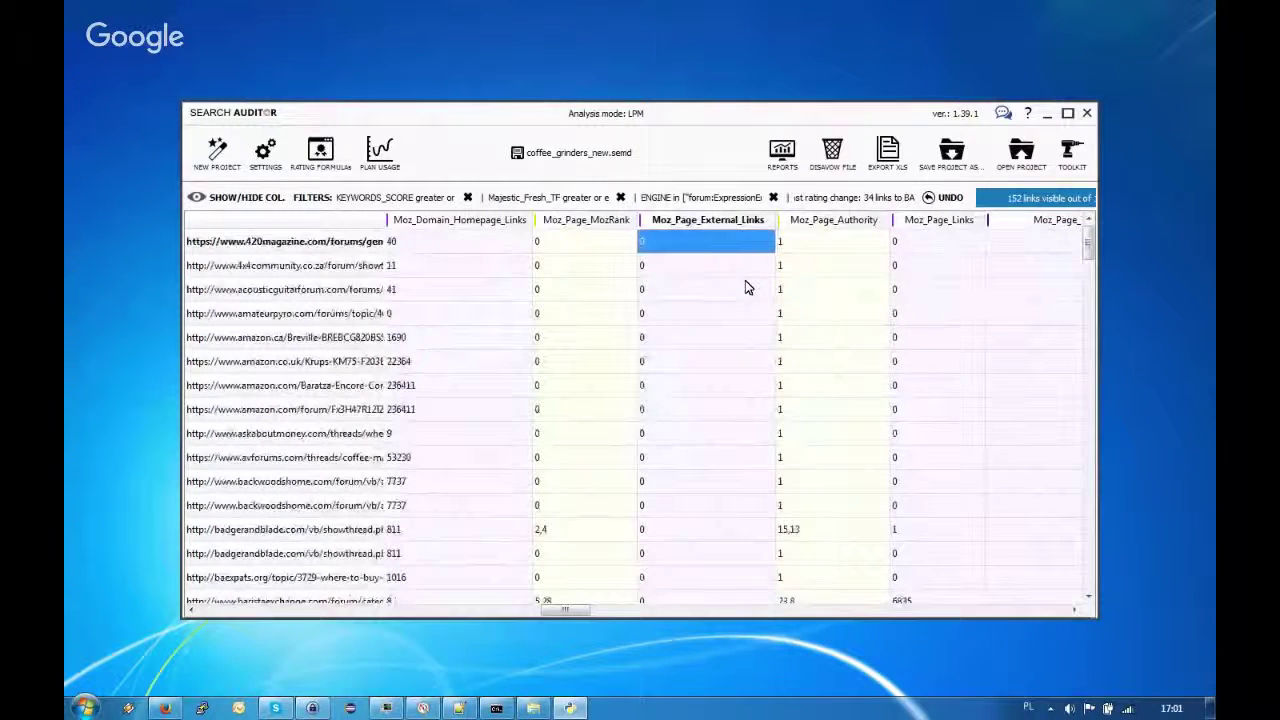
click(687, 222)
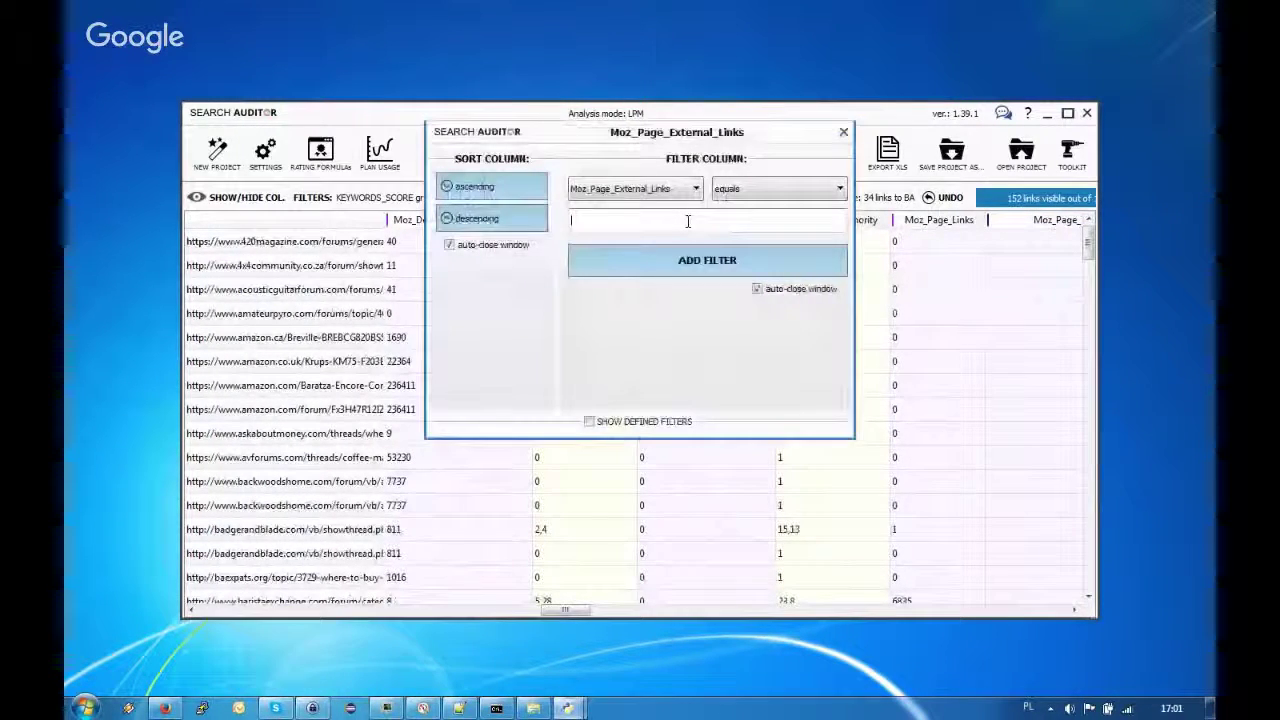
click(477, 218)
click(271, 248)
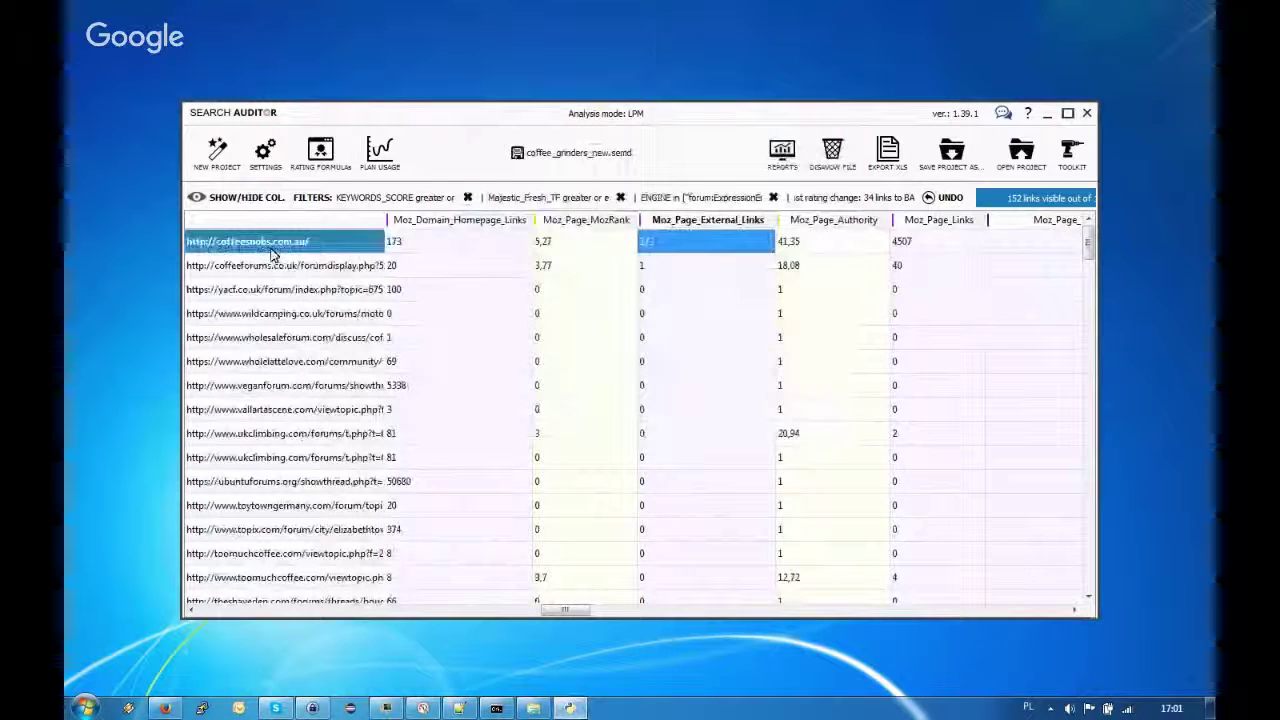
click(335, 265)
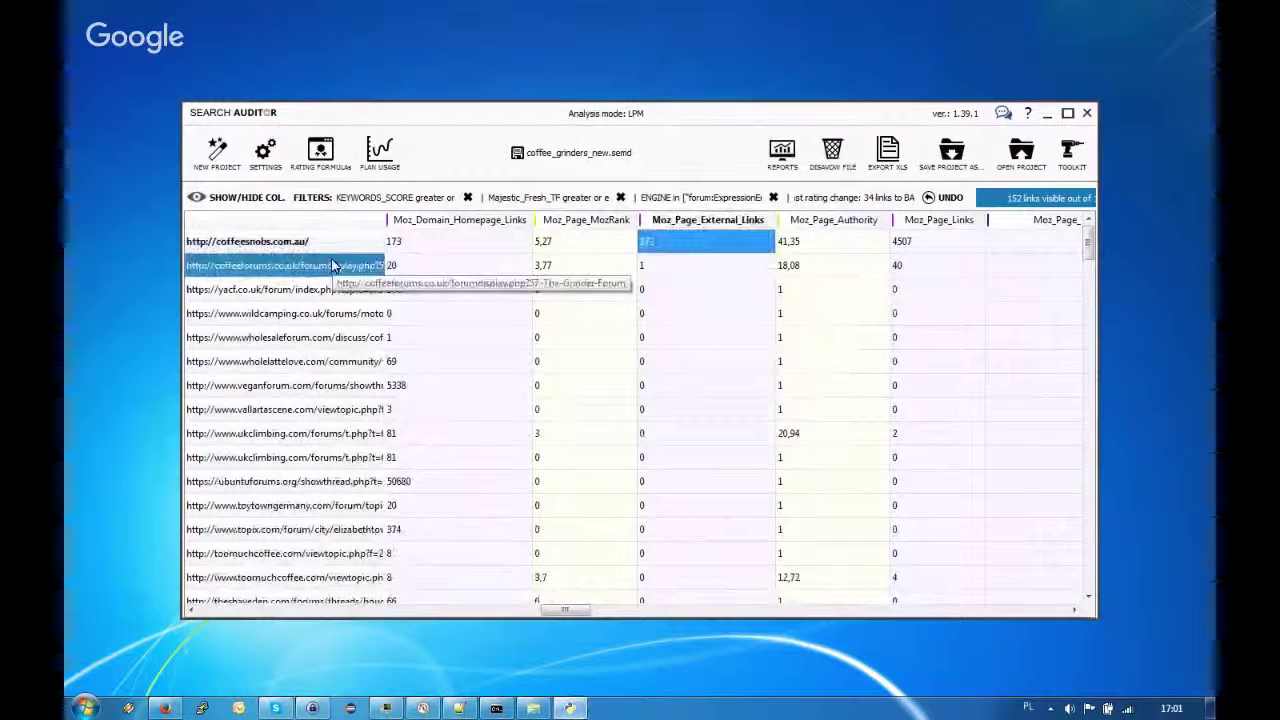
click(703, 268)
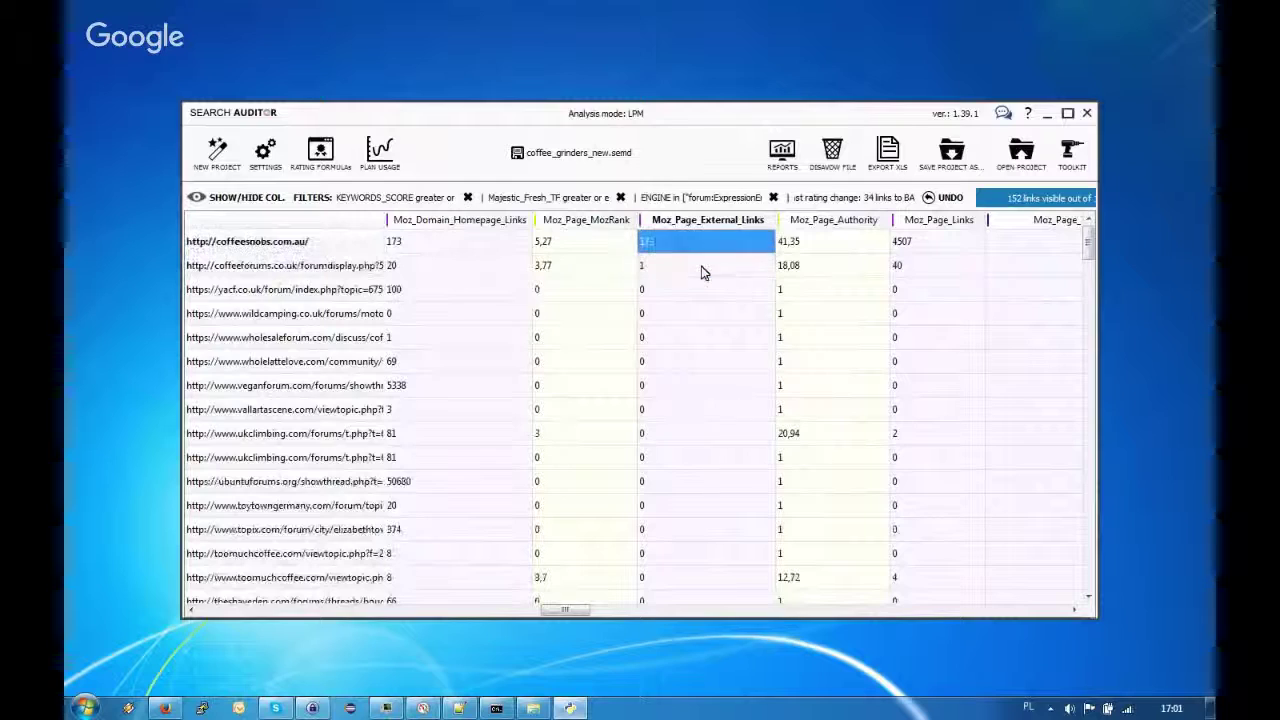
Remove the KEYWORDS_SCORE, ENGINE and Majestic_Fresh_TF filters from the link list
click(468, 198)
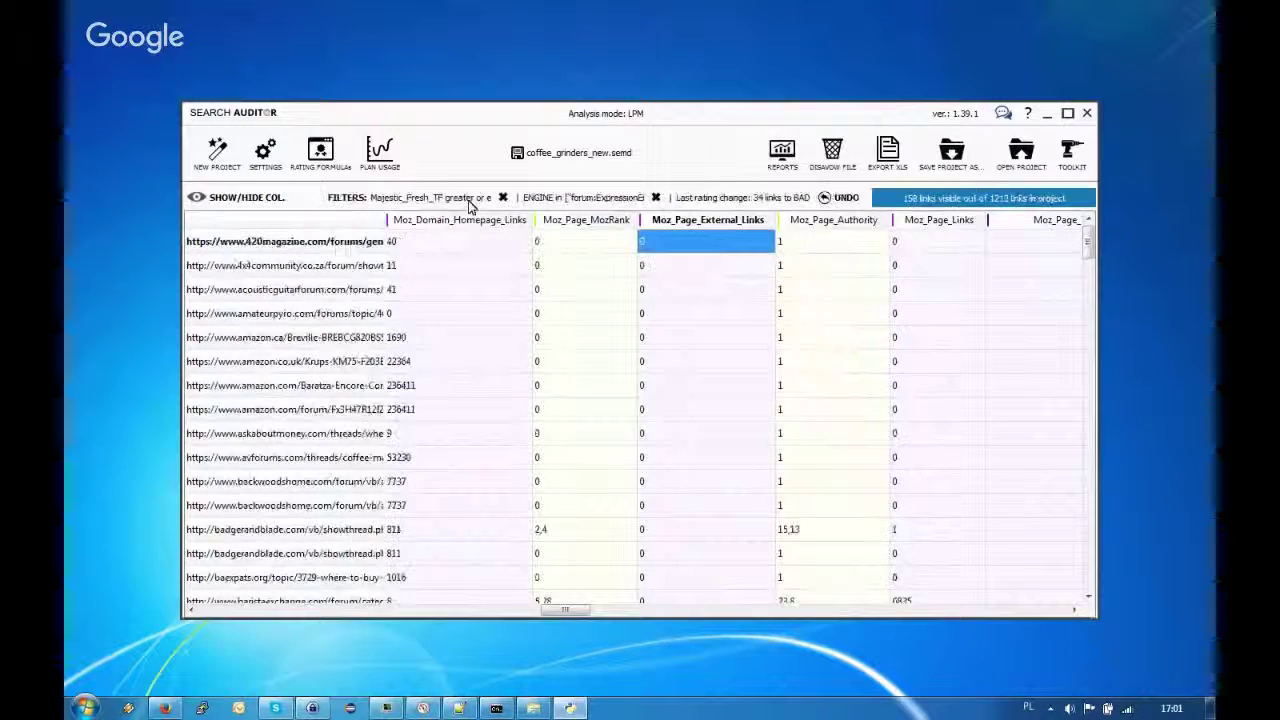
click(655, 198)
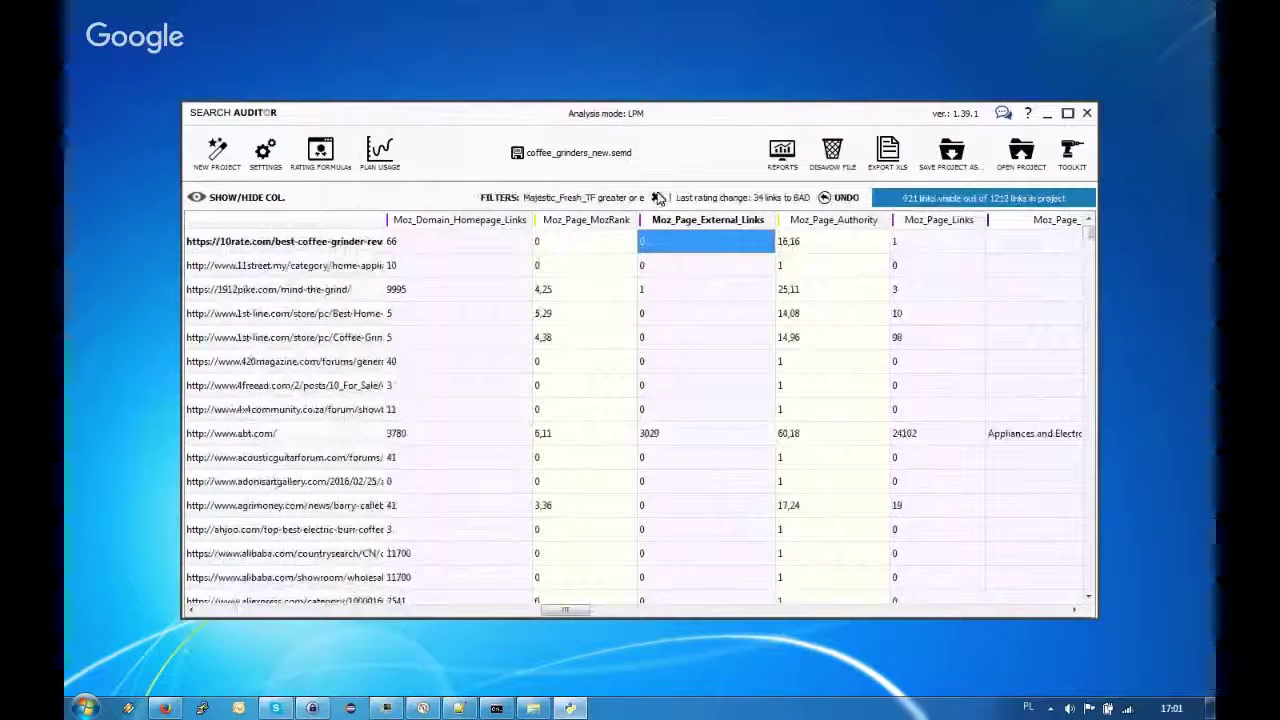
click(657, 198)
Sort all project links by Moz_Page_External_Links in descending order
click(713, 223)
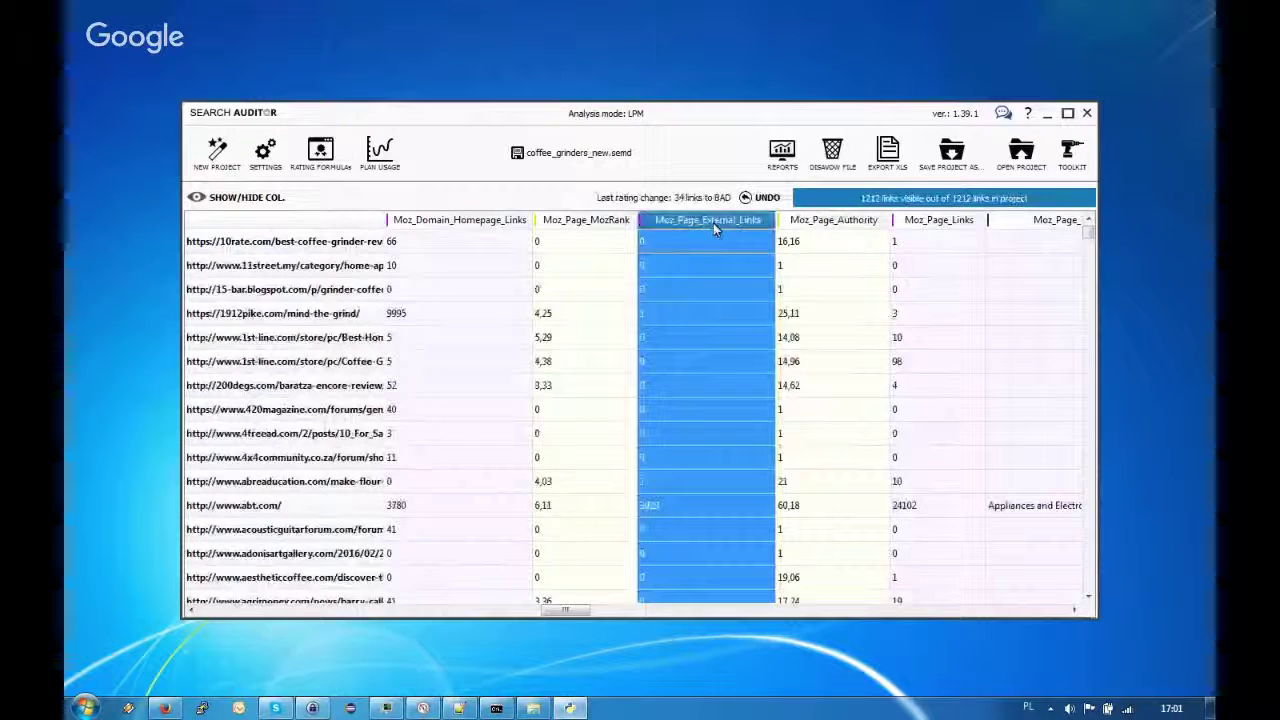
click(713, 223)
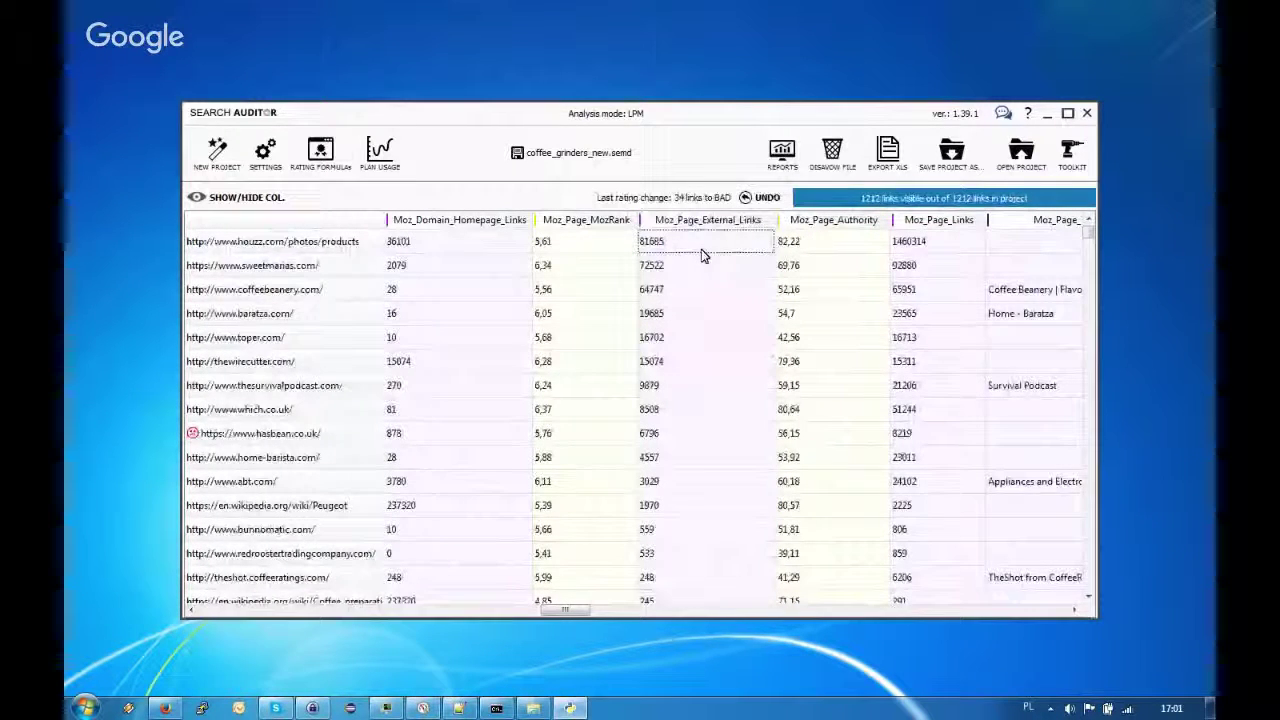
click(702, 256)
Compare the Moz_Page_External_Links values of the top links, from hasbean.co.uk down to happydonkey.co.uk and back to thesweethome.com
click(700, 434)
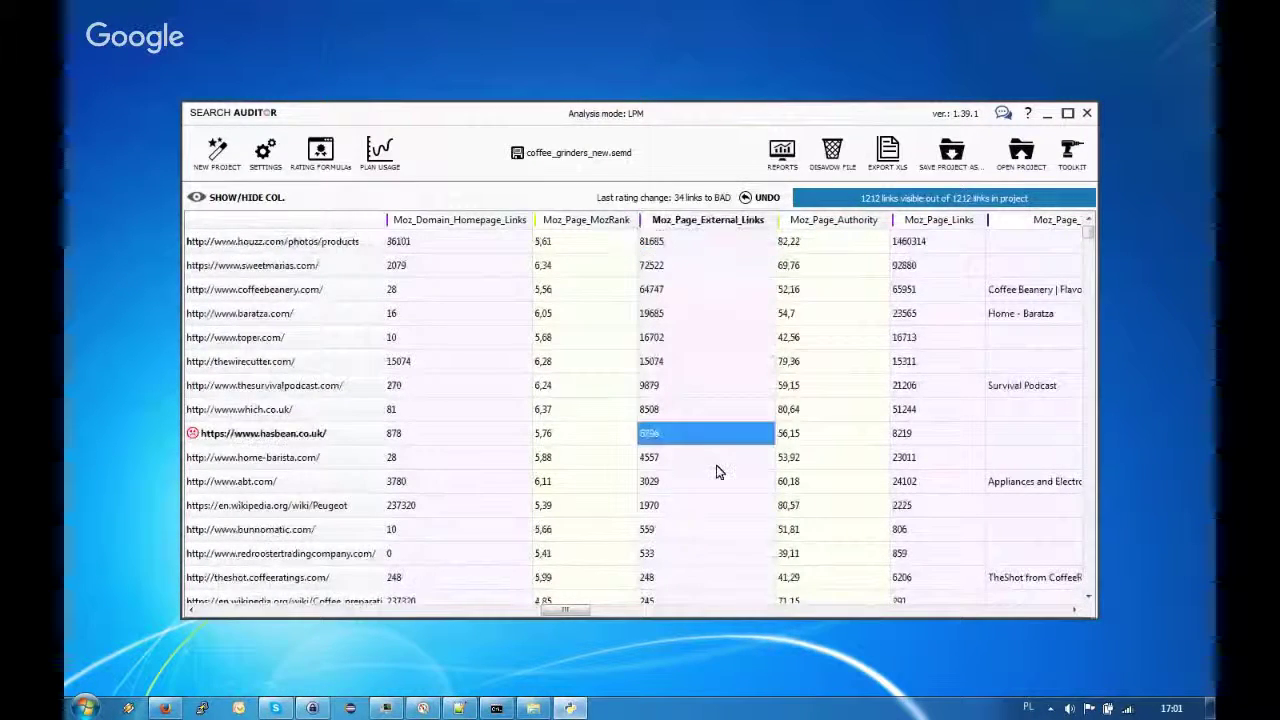
key(Down)
key(Down)
key(Down)
key(Down)
key(Down)
key(Down)
key(Down)
key(Down)
key(Down)
key(Down)
key(Down)
key(Down)
key(Down)
key(Down)
key(Down)
key(Down)
key(Down)
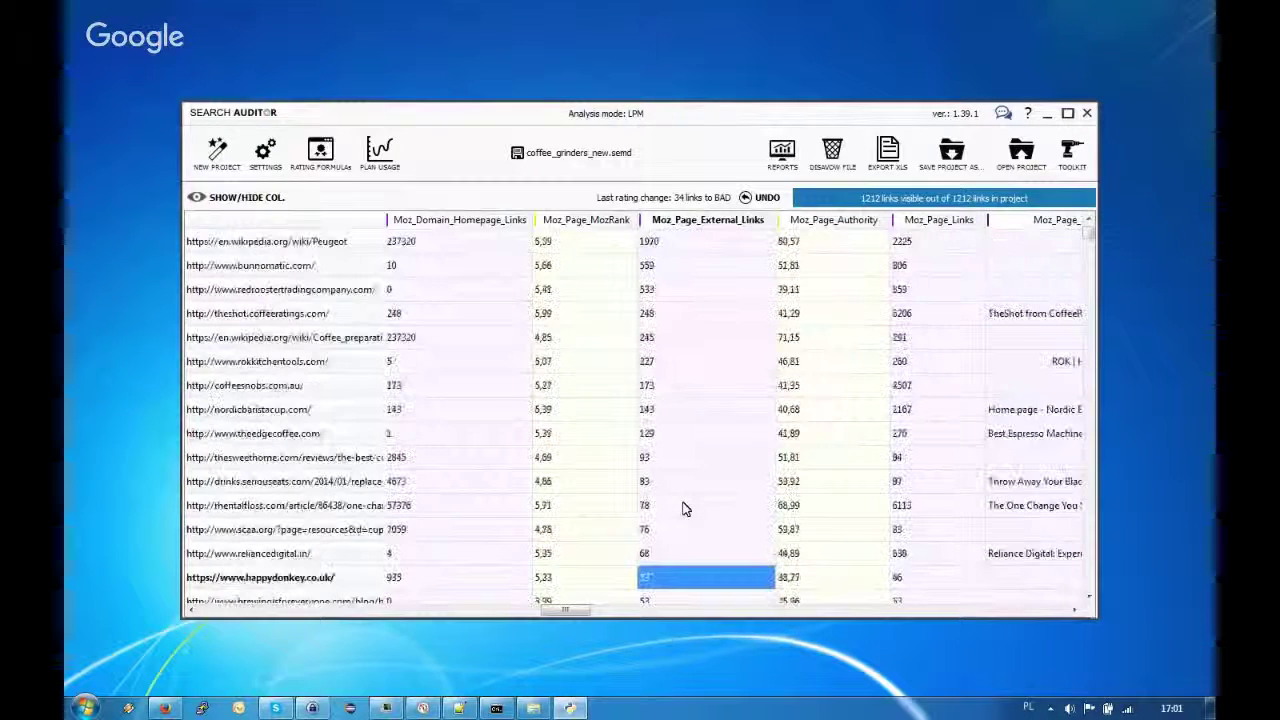
key(Up)
key(Up)
key(Up)
key(Up)
key(Up)
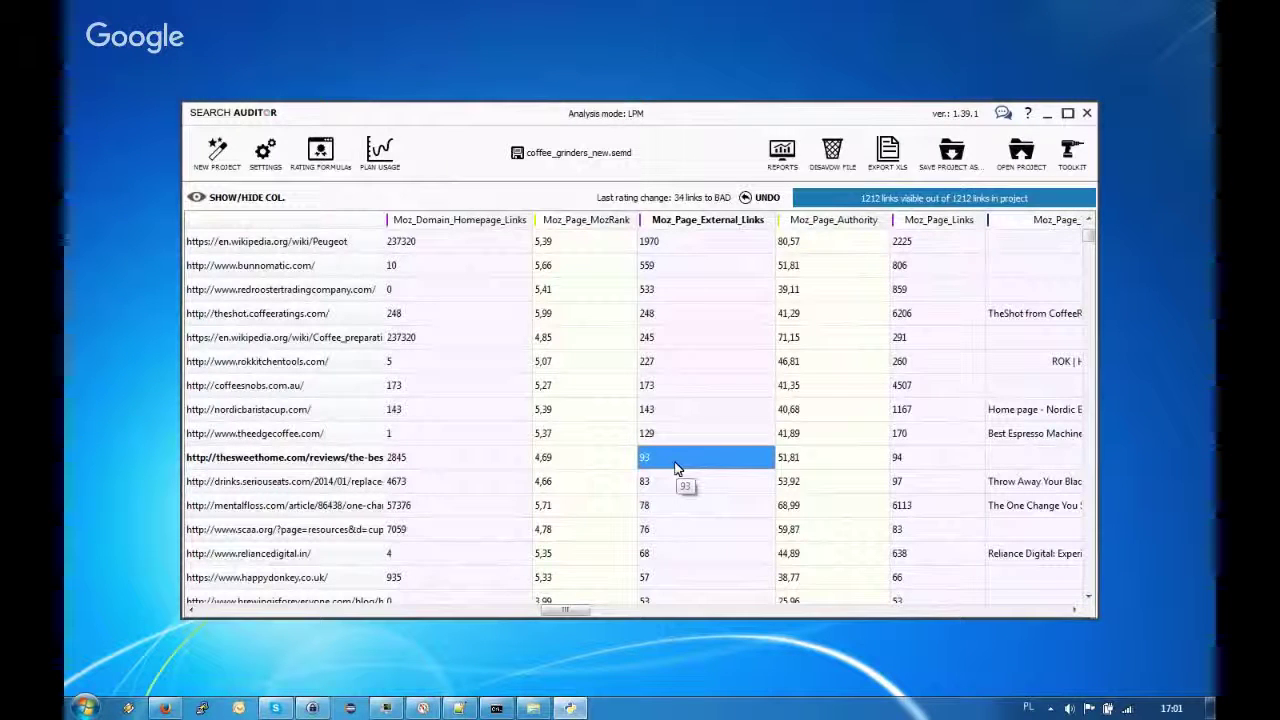
key(Down)
key(Down)
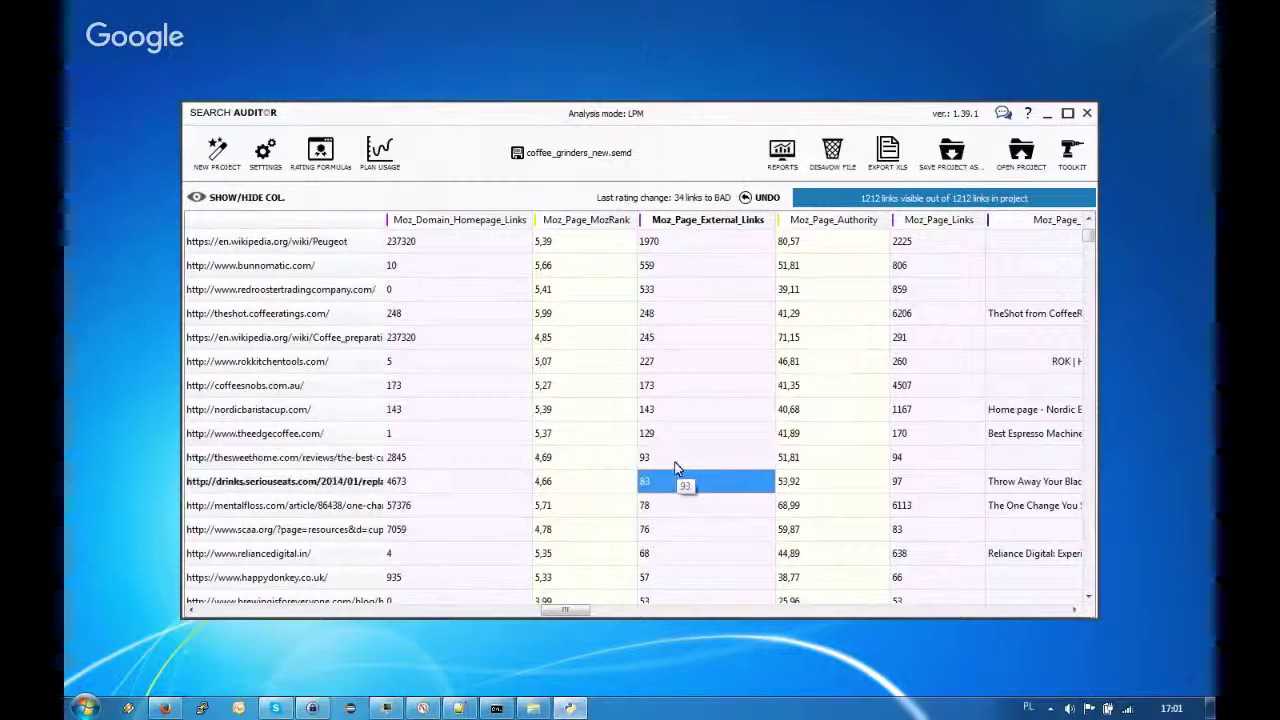
Examine the scaa.org row's Moz page columns and its social metrics from FB_Total through LinkedIn
key(Right)
key(Right)
key(Right)
key(Right)
key(Right)
key(Right)
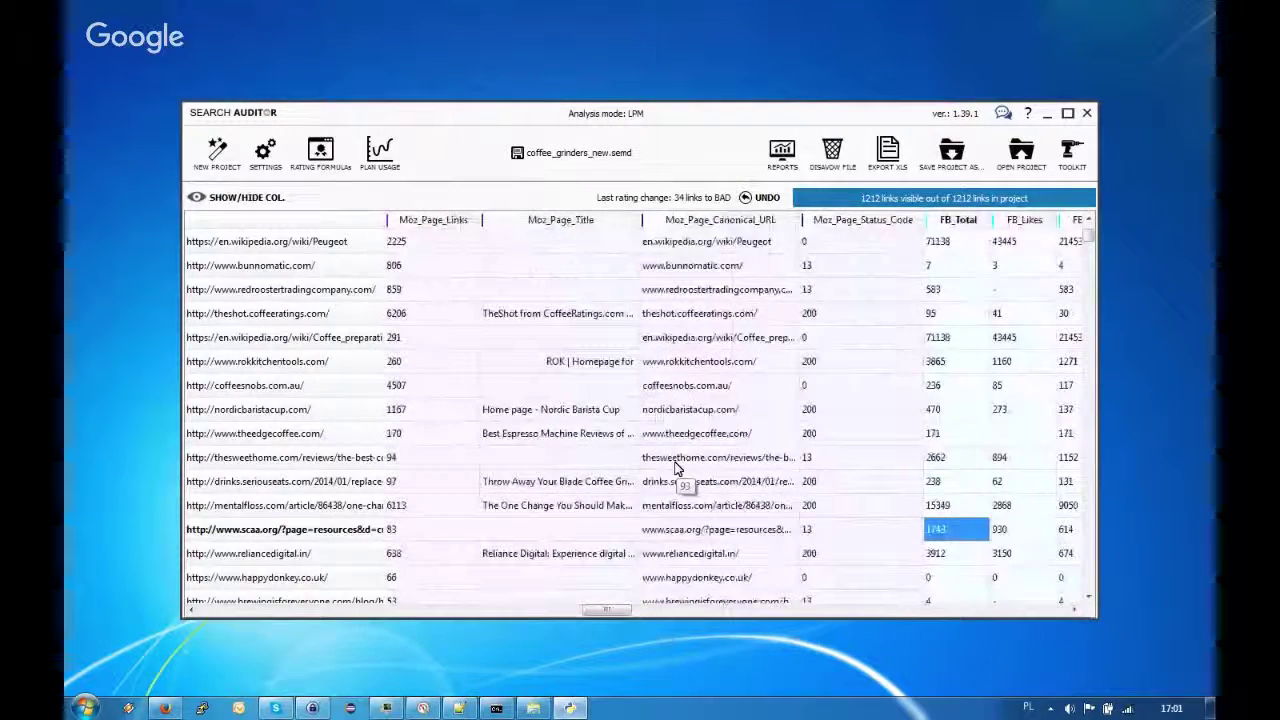
key(Right)
key(Right)
key(Right)
key(Right)
key(Right)
key(Right)
key(Right)
key(Right)
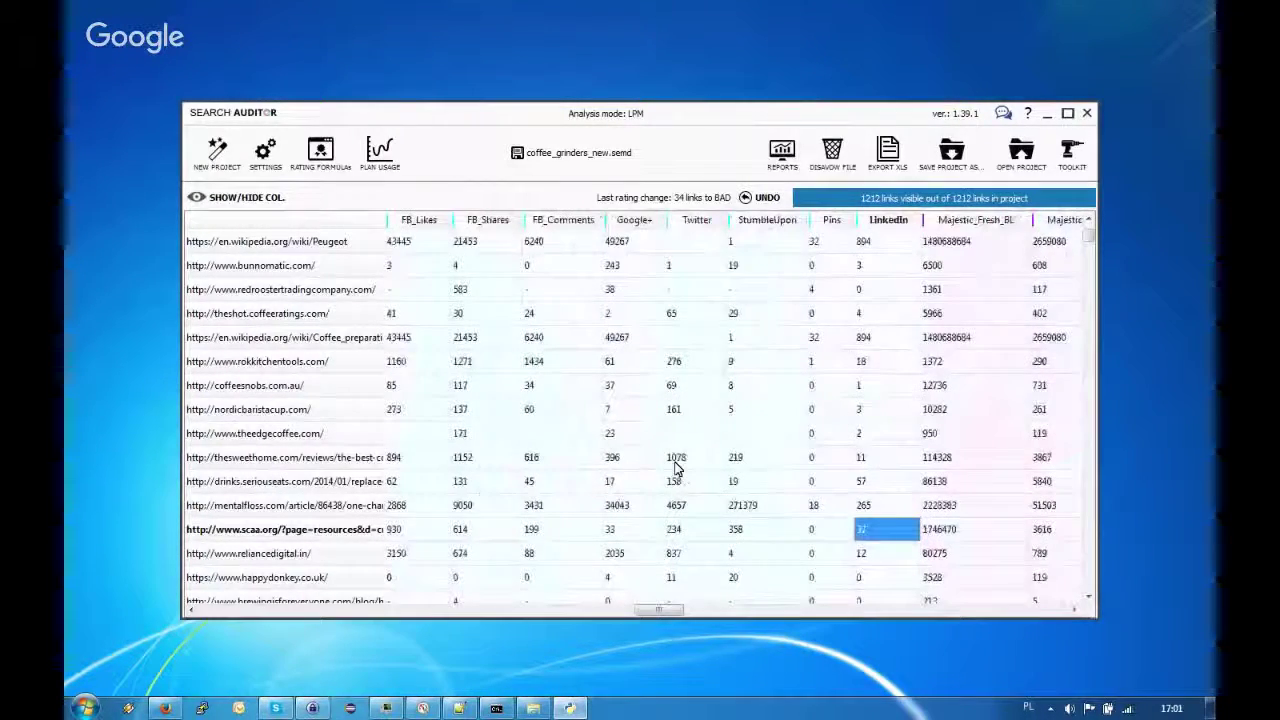
Return to the Facebook columns and check the FB_Shares description and the Wikipedia Coffee_preparation row's FB_Shares value
key(Left)
key(Left)
key(Left)
key(Left)
key(Left)
key(Left)
key(Left)
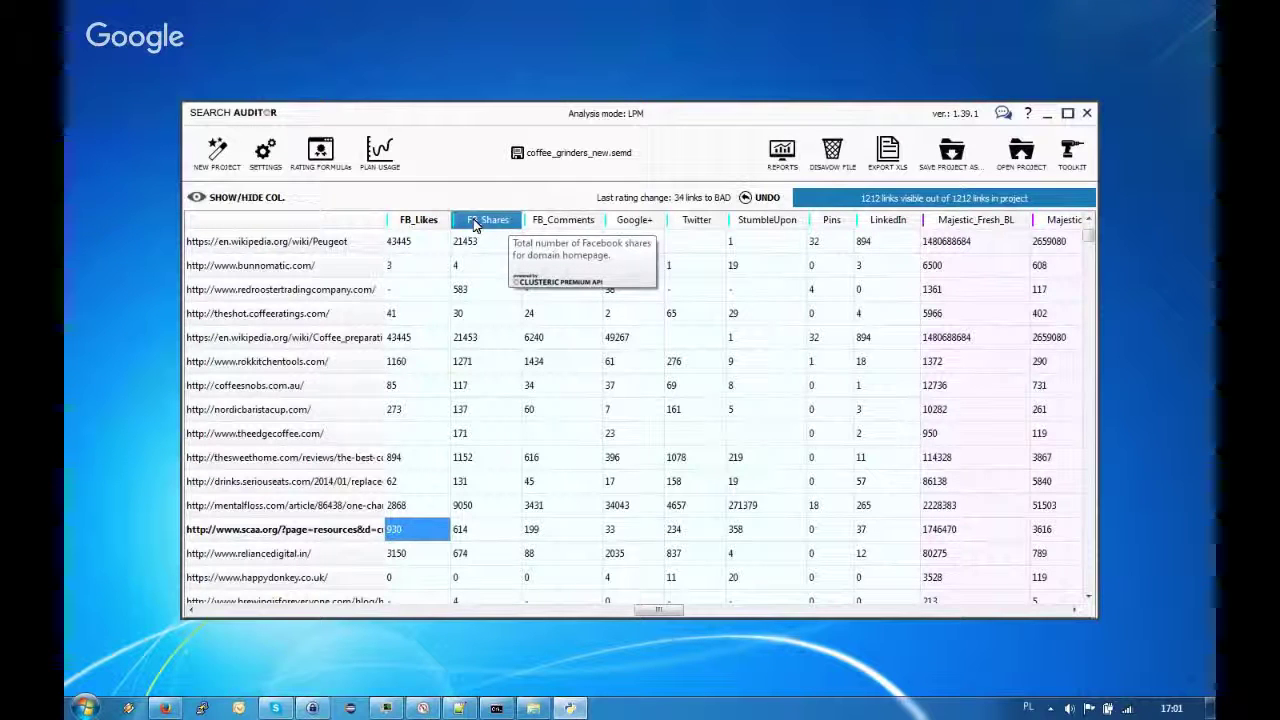
click(481, 336)
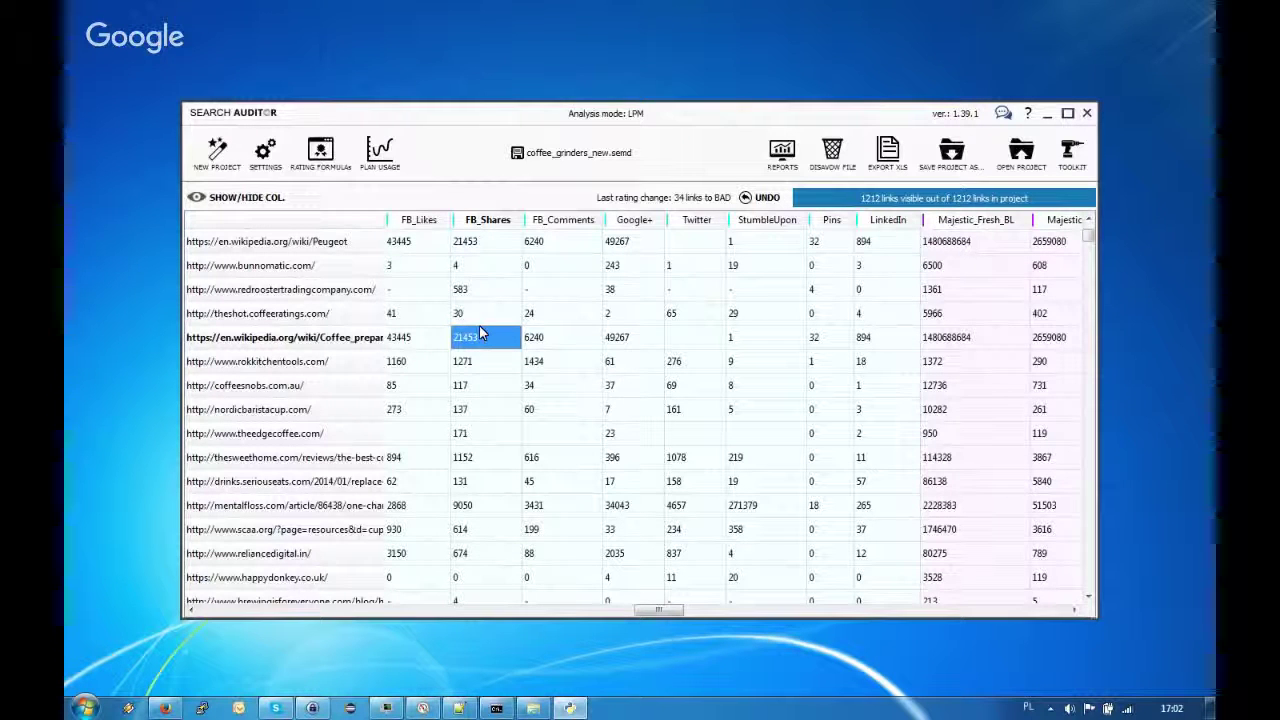
Examine the Wikipedia Coffee_preparation row's remaining social metrics and its Majestic Fresh metrics up to Majestic_Fresh_EDU_RD
drag(481, 333, 551, 346)
key(Right)
key(Right)
key(Right)
key(Right)
key(Right)
key(Right)
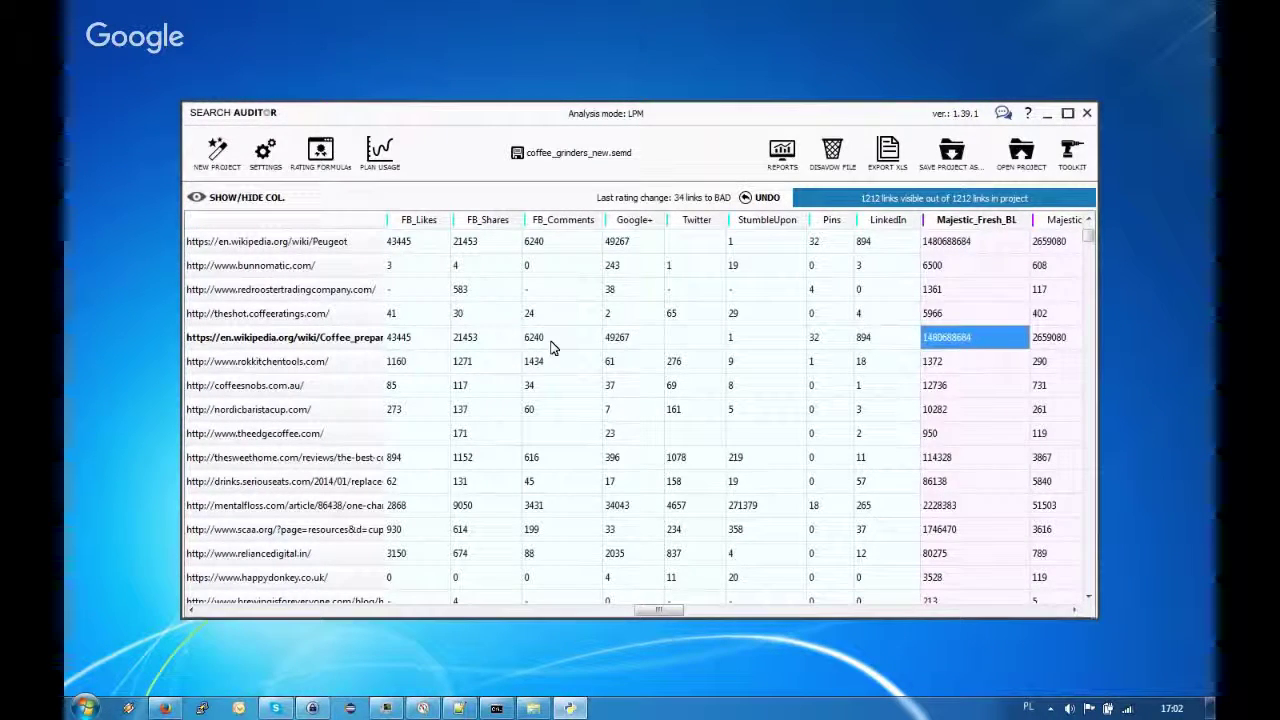
key(Right)
key(Right)
key(Right)
key(Right)
key(Right)
key(Right)
key(Right)
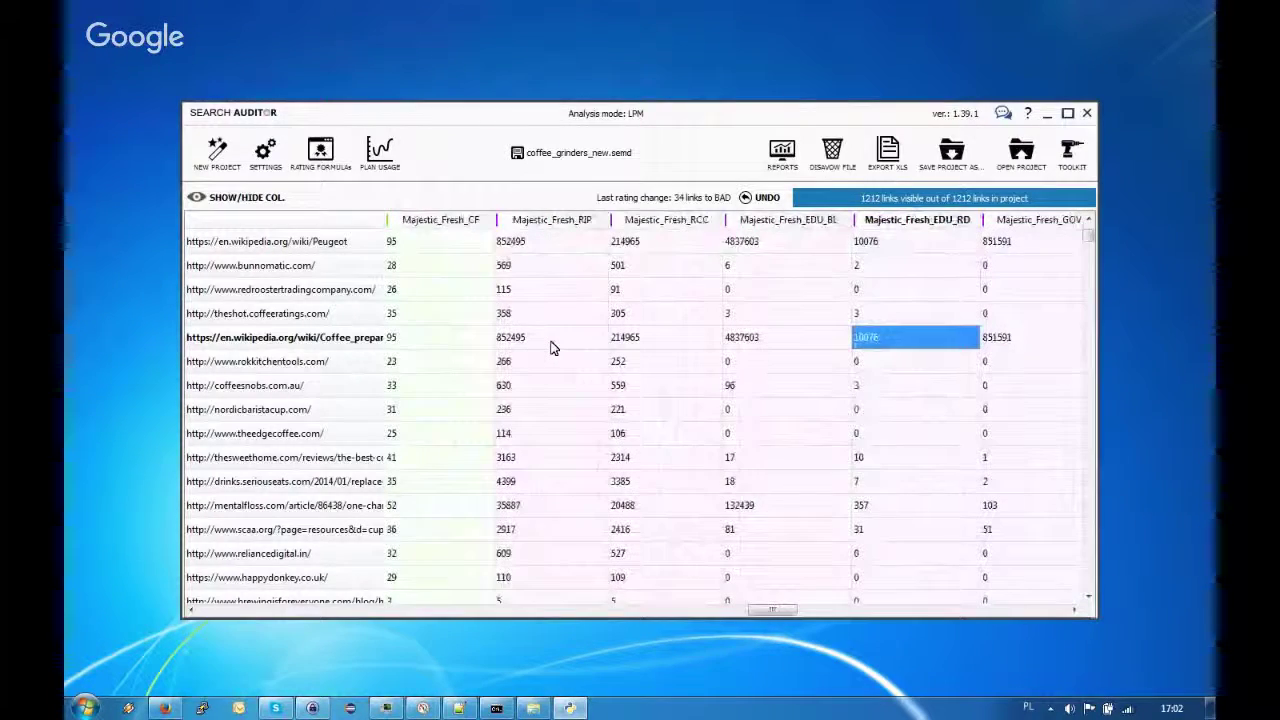
Examine the same row's domain profile, BH_LISTS_OCCURS, PBN_PROBABILITY, SAFEBROWSING, IP and GEO_IP values
key(Right)
key(Right)
key(Right)
key(Right)
key(Right)
key(Right)
key(Right)
key(Right)
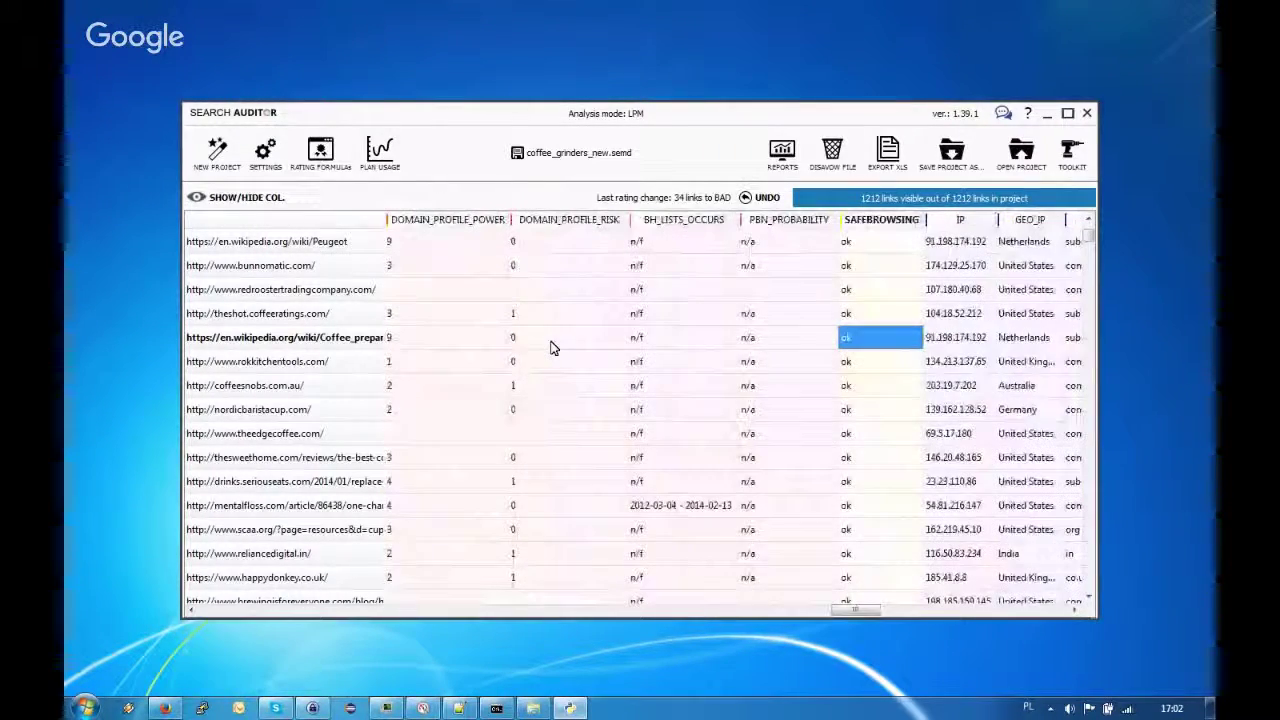
key(Right)
key(Right)
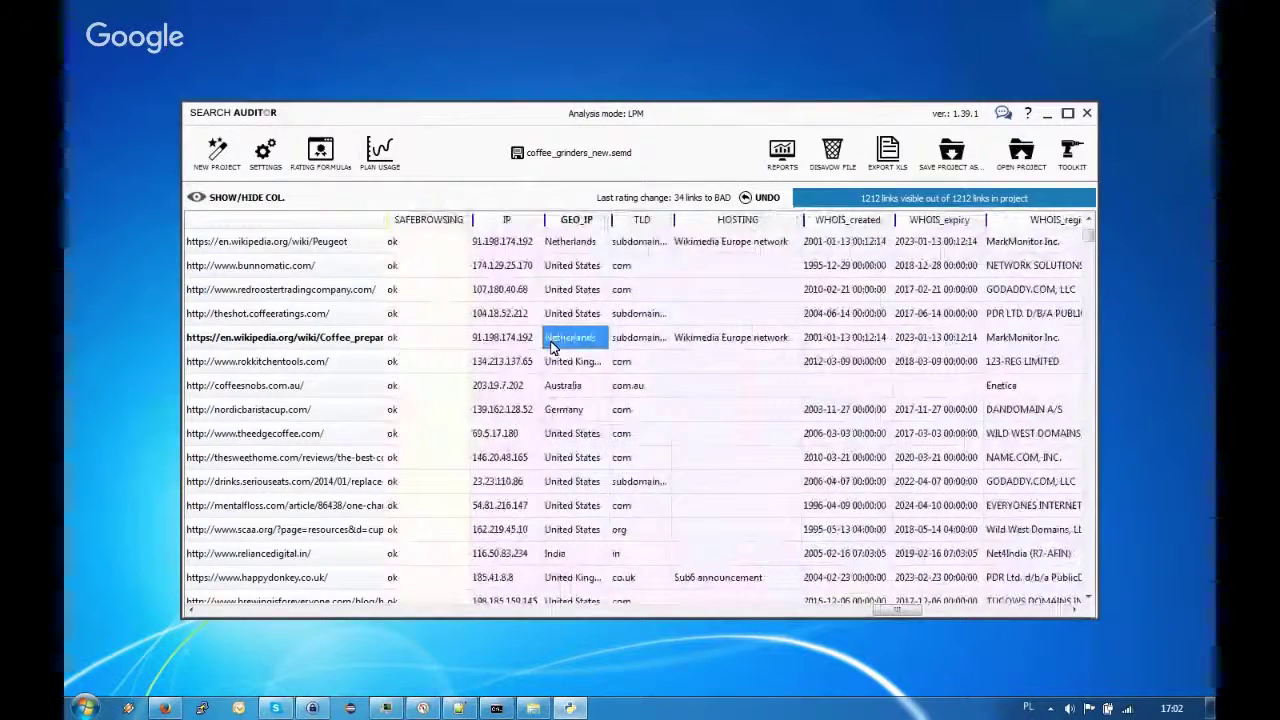
Look through the row's TLD, HOSTING and WHOIS columns, then return to SAFEBROWSING
key(Right)
key(Right)
key(Right)
key(Right)
key(Right)
key(Right)
key(Home)
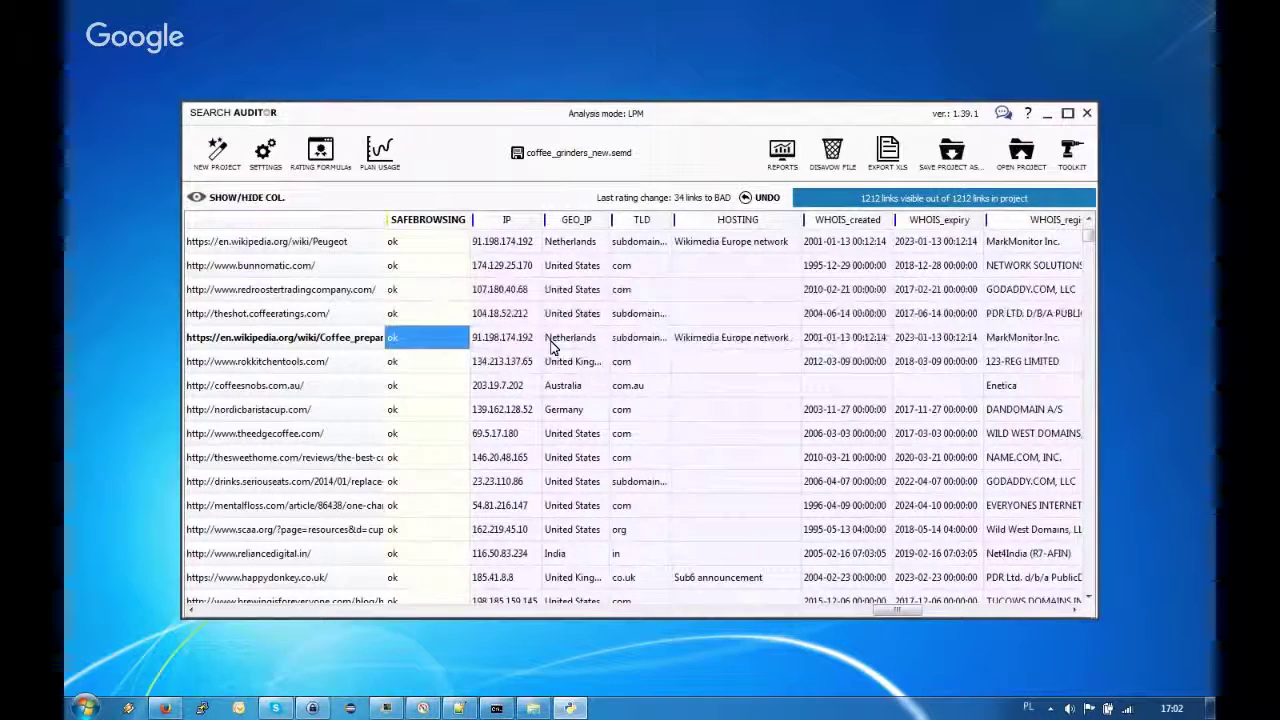
Check the Wikipedia row's PBN, blacklist and domain profile values, Majestic_Fresh_Topical_TF and Majestic_Fresh_GOV_RD
key(Left)
key(Left)
key(Left)
key(Left)
key(Left)
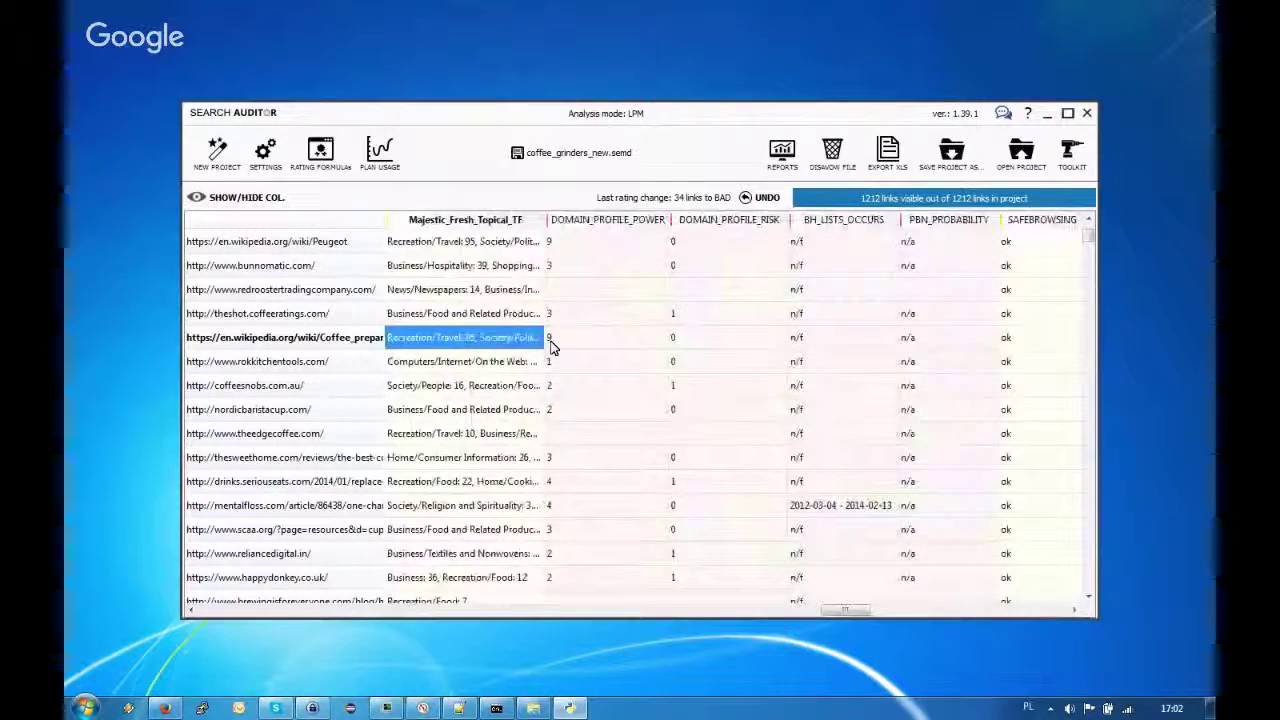
key(Left)
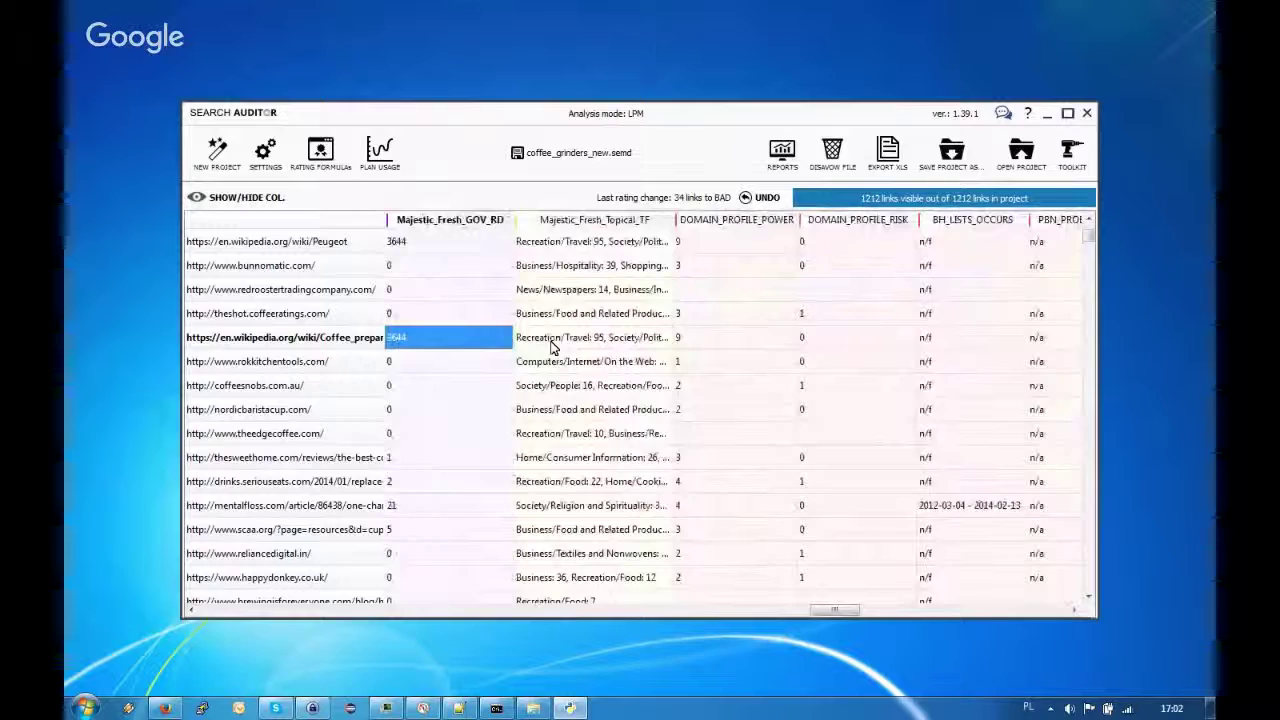
Go back over the Wikipedia row's Majestic, social and Moz metrics as far as Moz_Domain_MozRank
key(Left)
key(Left)
key(Left)
key(Left)
key(Left)
key(Left)
key(Left)
key(Left)
key(Left)
key(Left)
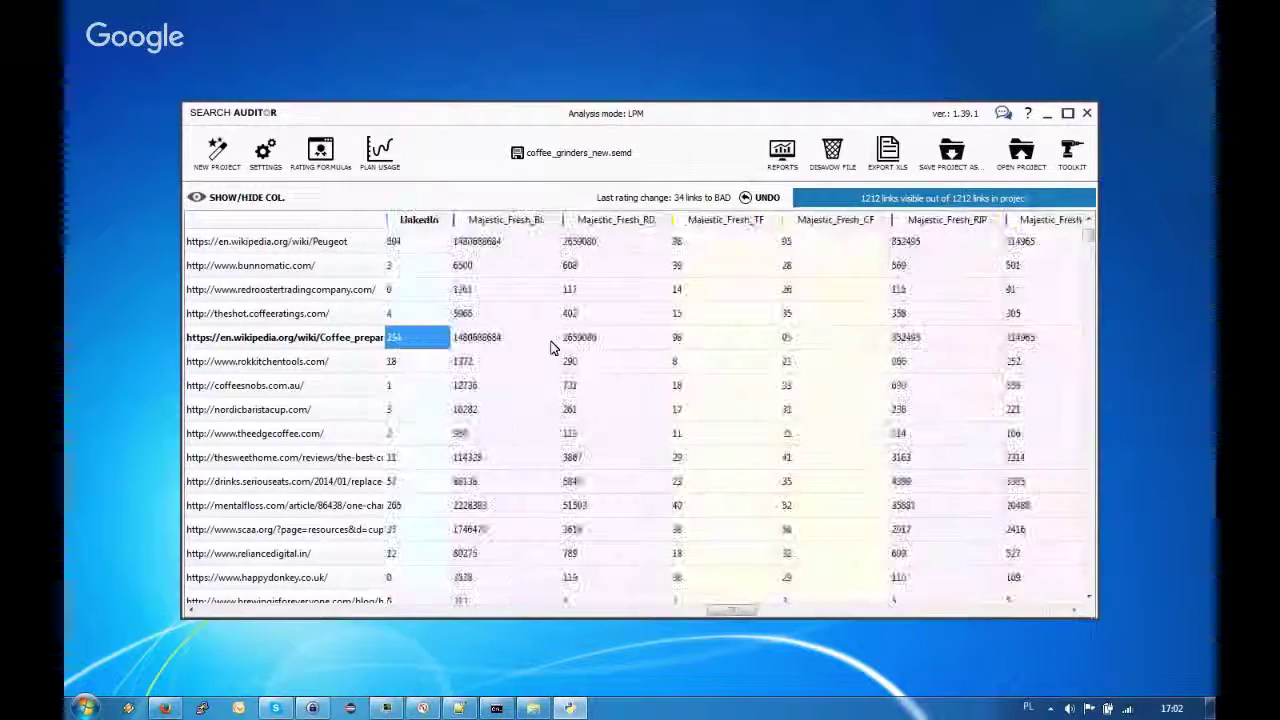
key(Left)
key(Left)
key(Left)
key(Left)
key(Left)
key(Left)
key(Left)
key(Left)
key(Left)
key(Left)
key(Left)
key(Left)
key(Left)
key(Left)
key(Left)
key(Left)
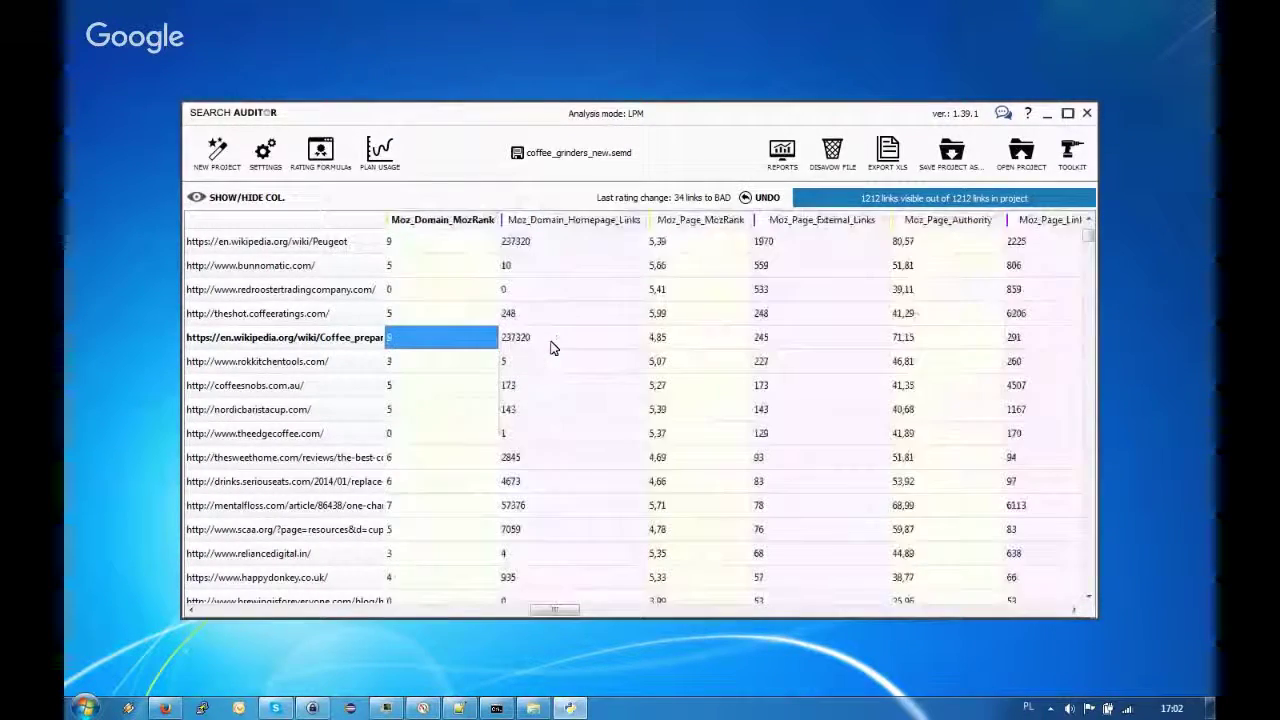
Examine the Wikipedia row's SERP_SUBTOPIC, PAGE_TITLE, ENGINE, DOMAIN_VISIBILITY and SERP_VISIBILITY columns
key(Left)
key(Left)
key(Left)
key(Left)
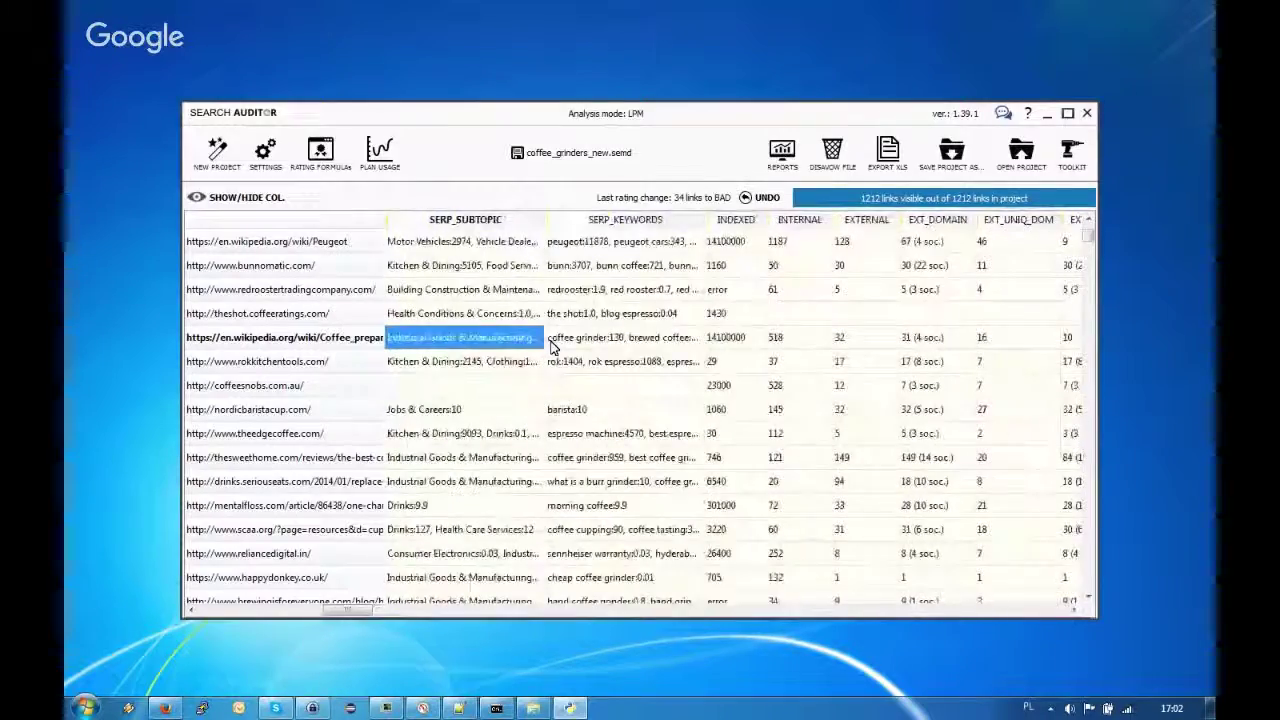
key(Left)
key(Left)
key(Left)
key(Left)
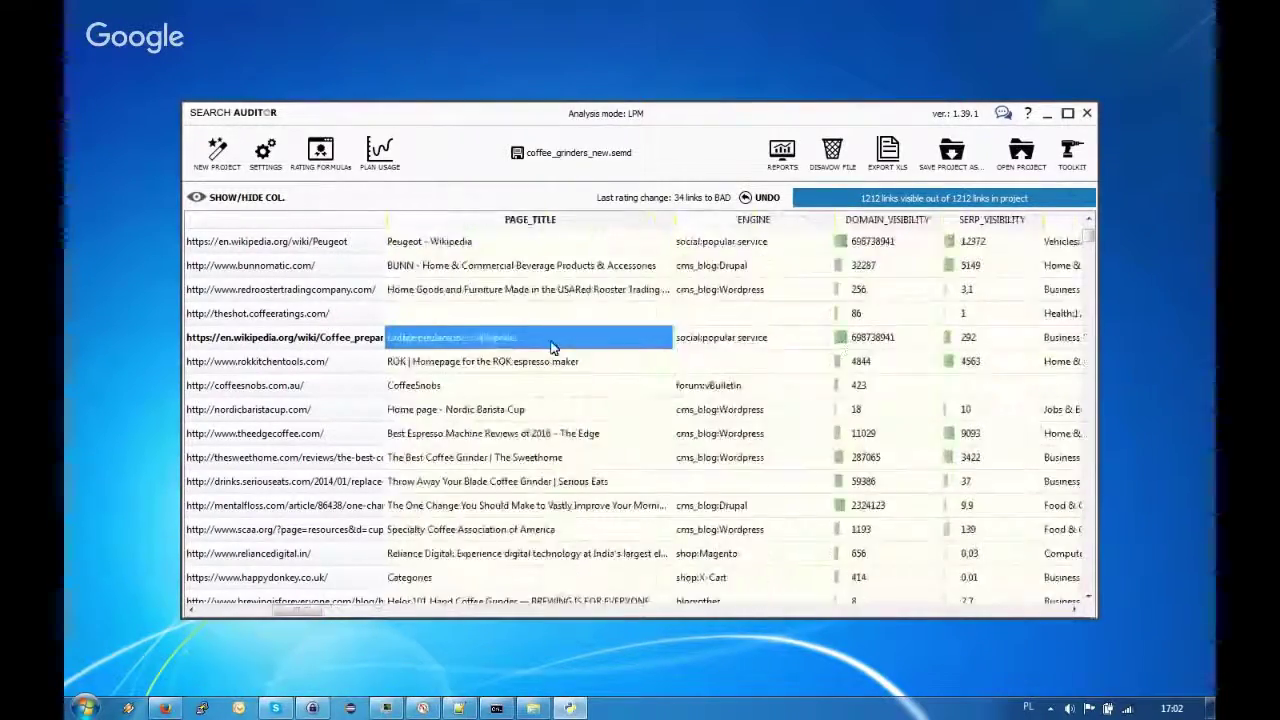
key(Right)
key(Right)
key(Right)
key(Right)
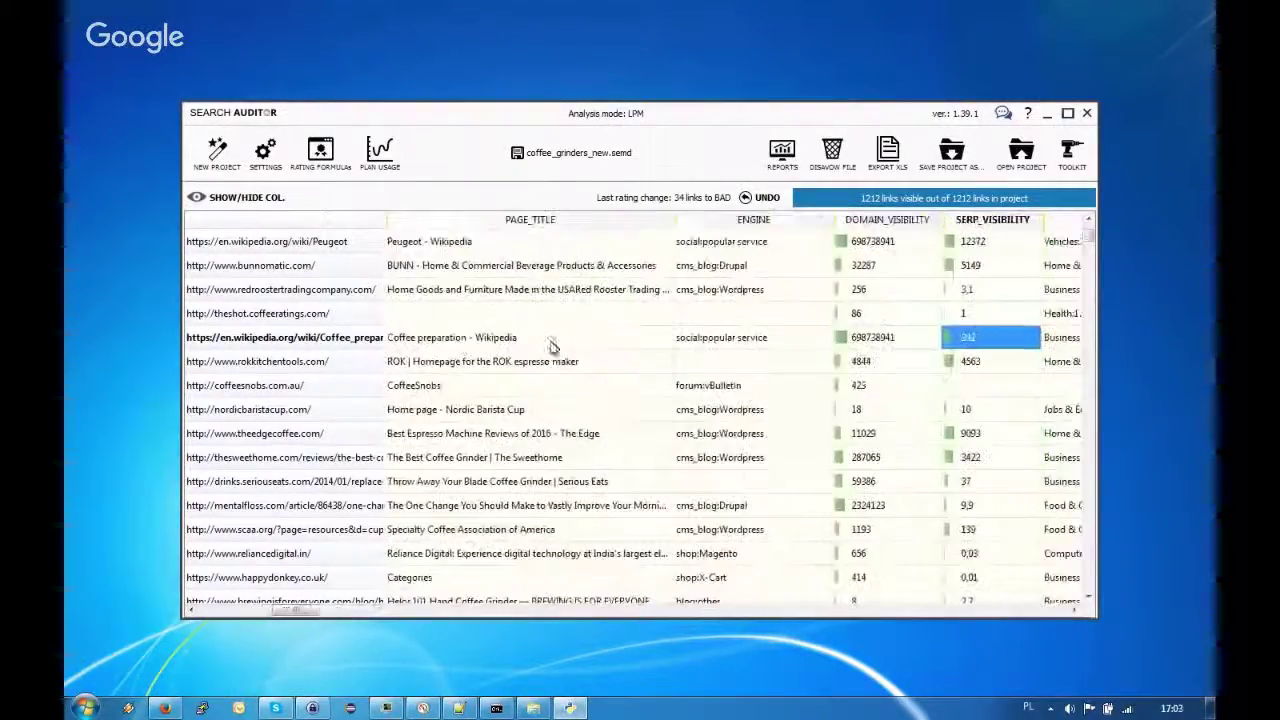
In the ENGINE column filter, deselect every value, then include blog:other, blogging platform:popular service and all six cms_blog engines
click(721, 227)
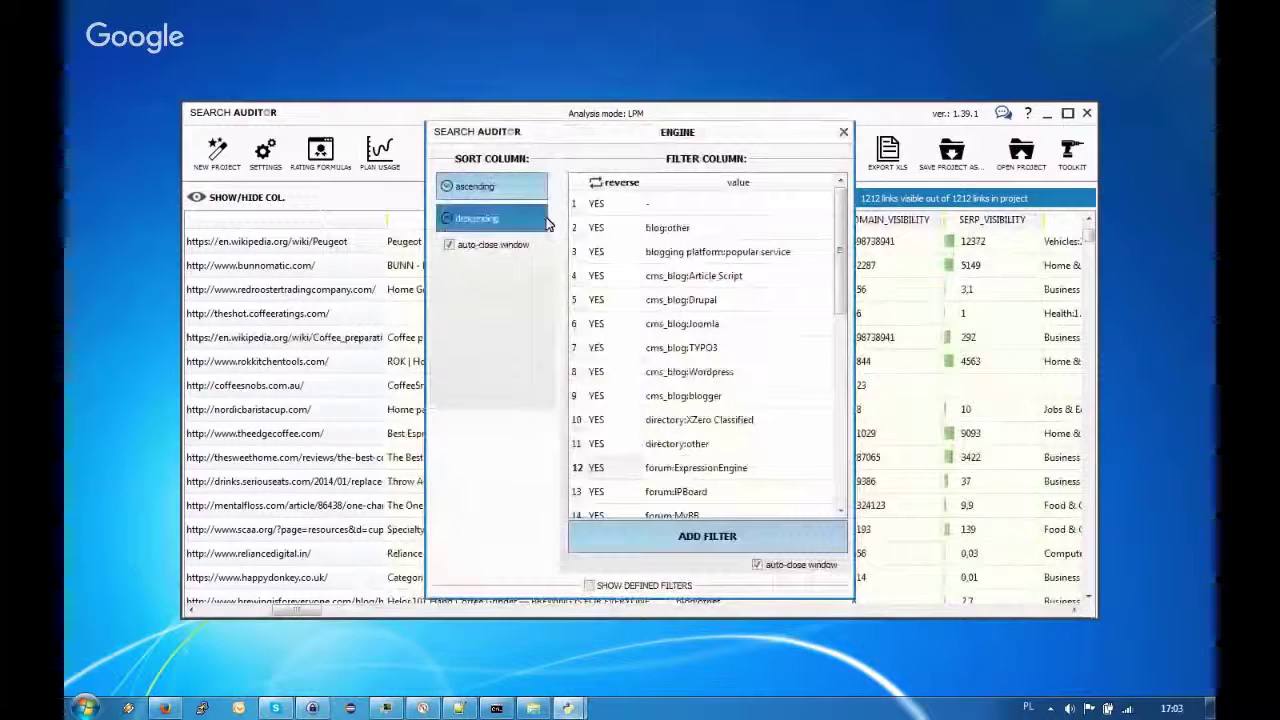
click(625, 184)
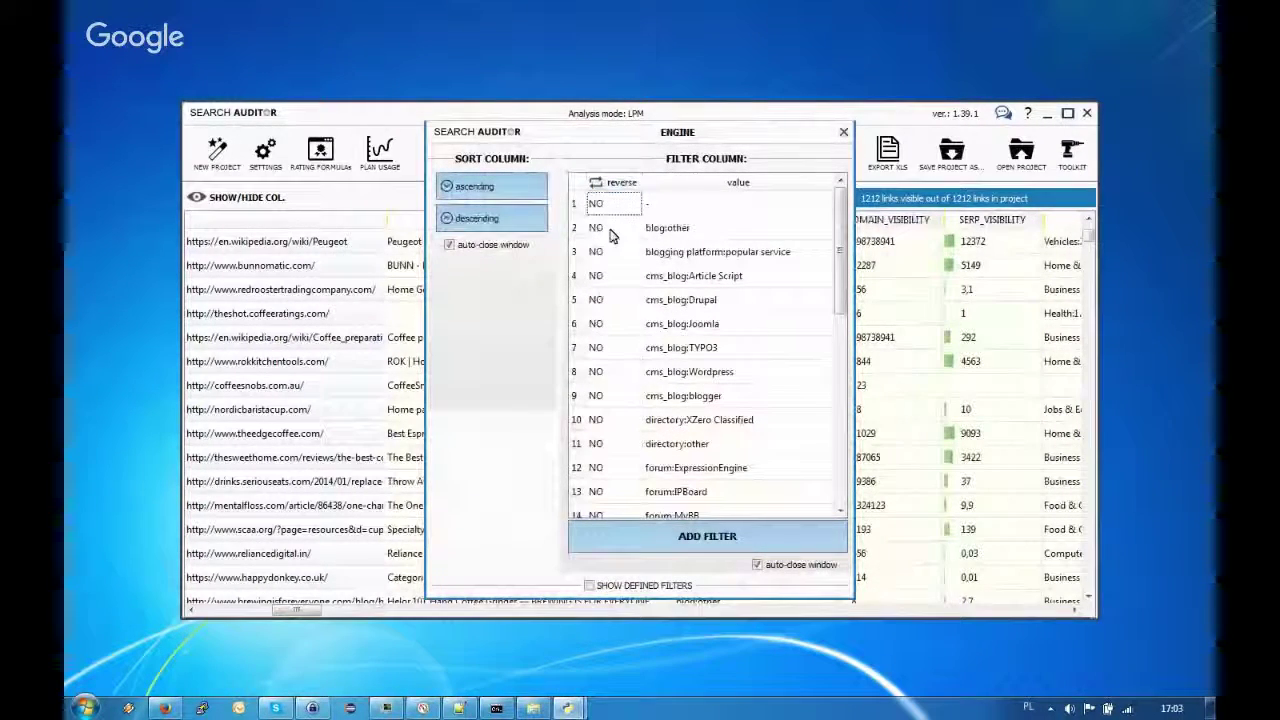
click(605, 229)
click(600, 252)
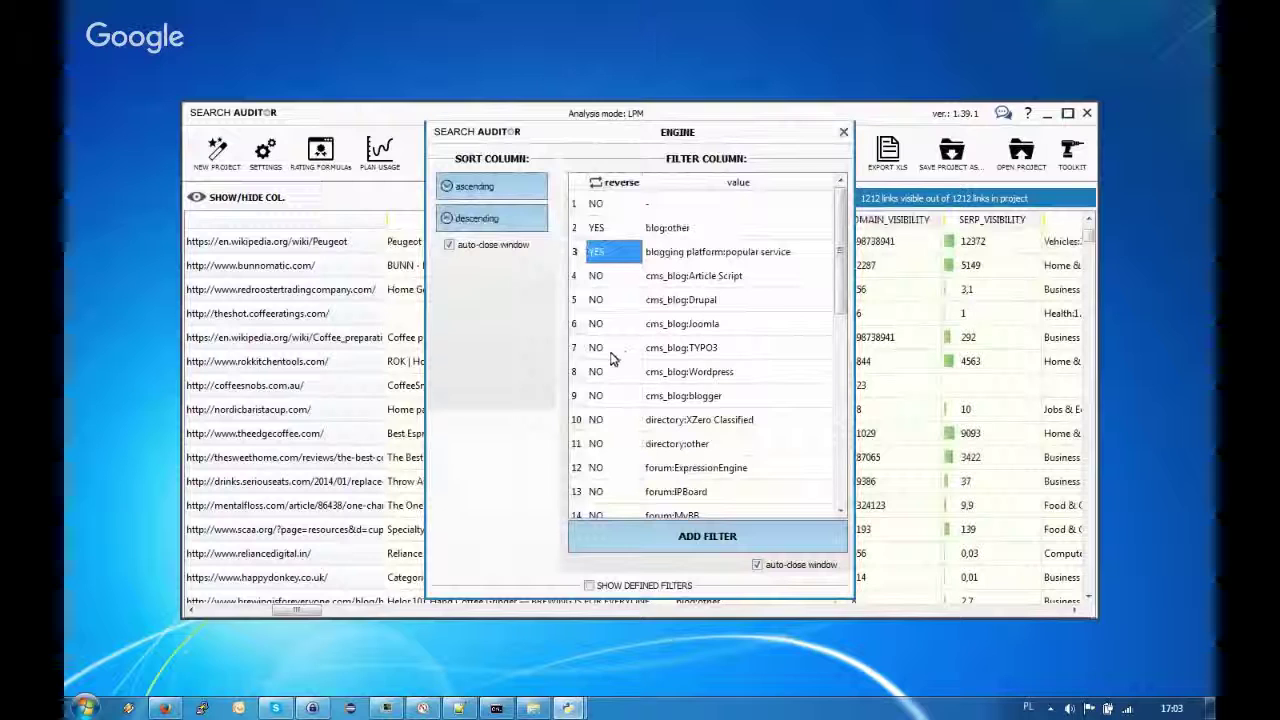
click(598, 277)
click(600, 300)
click(602, 324)
click(604, 348)
click(607, 372)
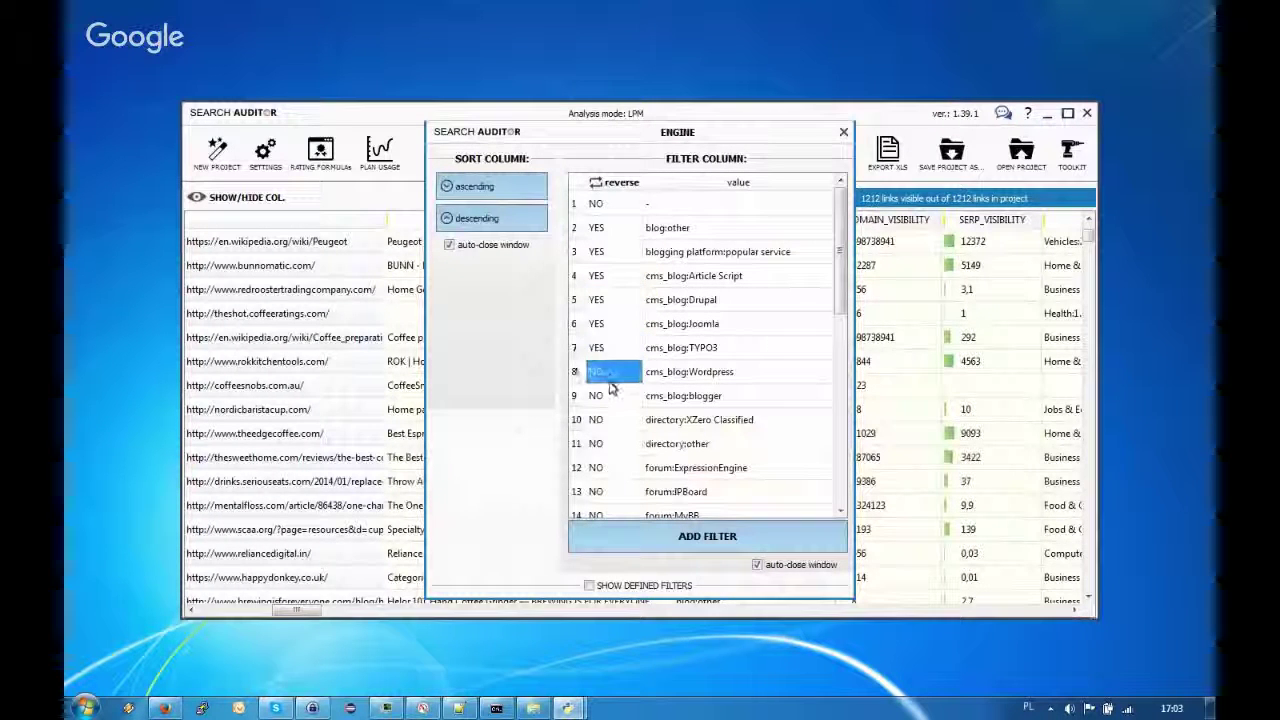
click(605, 397)
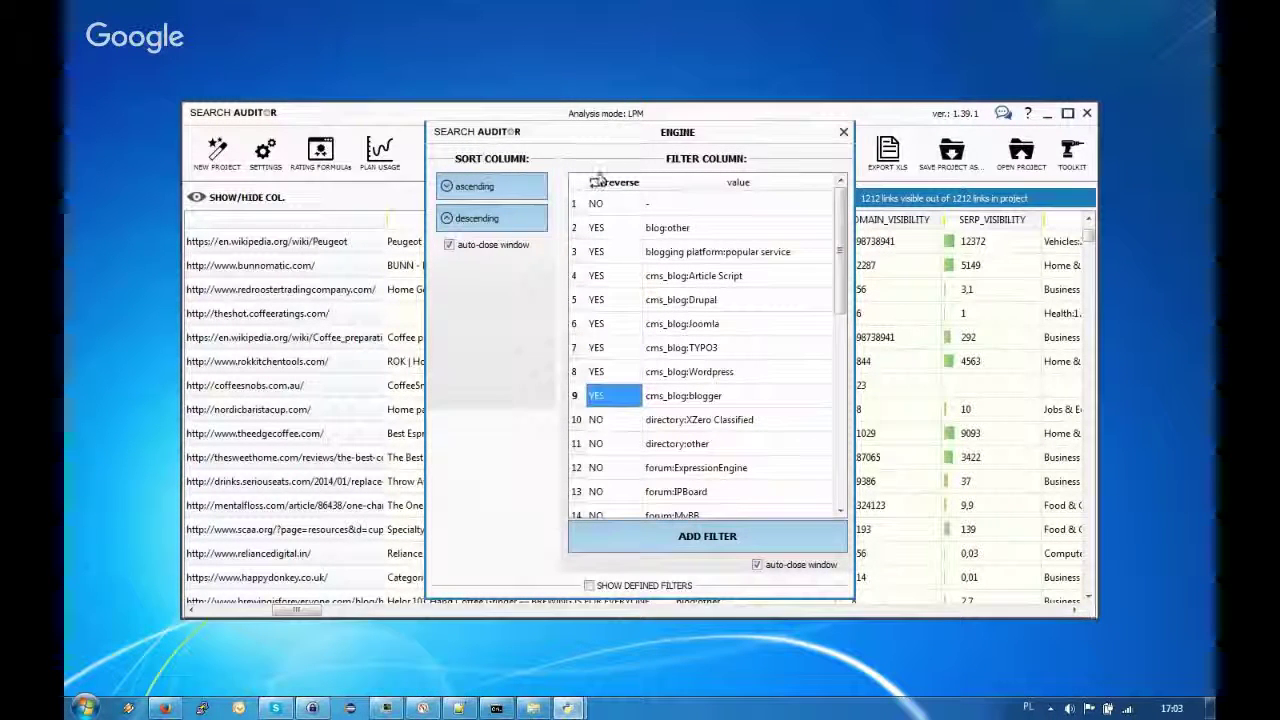
Reverse the engine selection, include cms_blog:Wordpress as well, and add the ENGINE filter
click(597, 181)
click(605, 371)
click(652, 550)
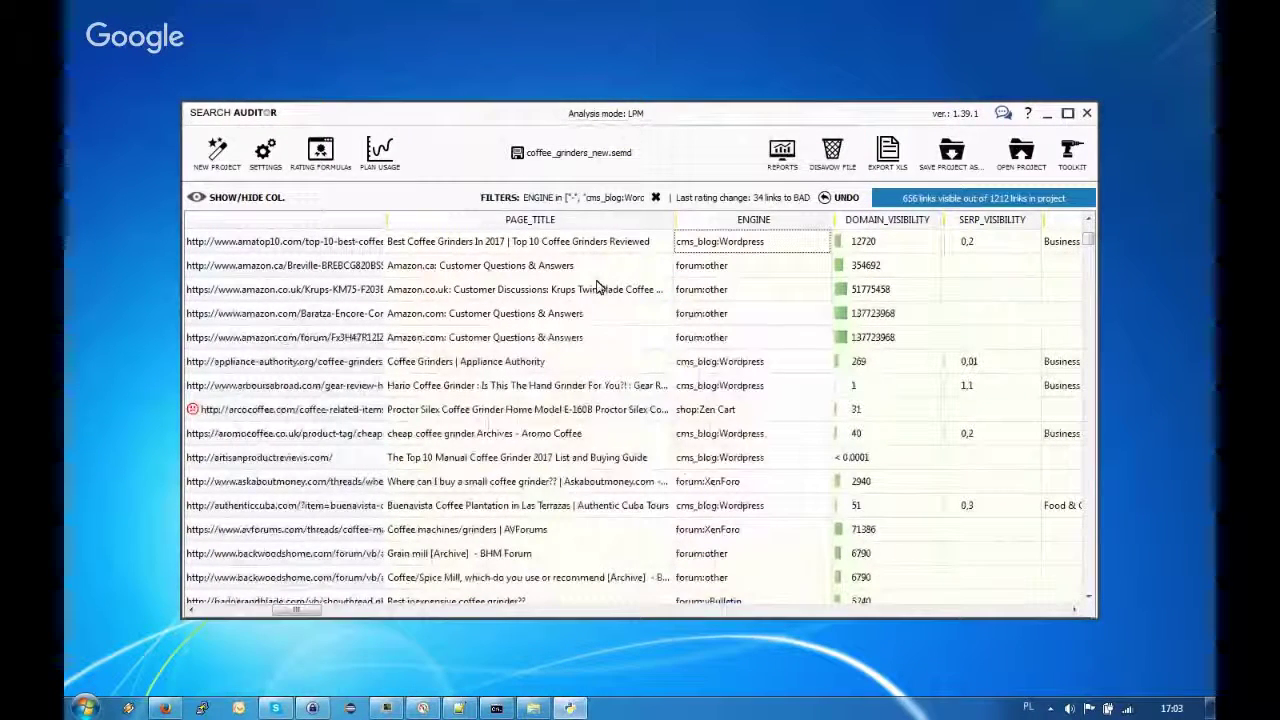
Filter the PAGE_TITLE column to titles containing "review", "cheap" or "ranking"
click(530, 219)
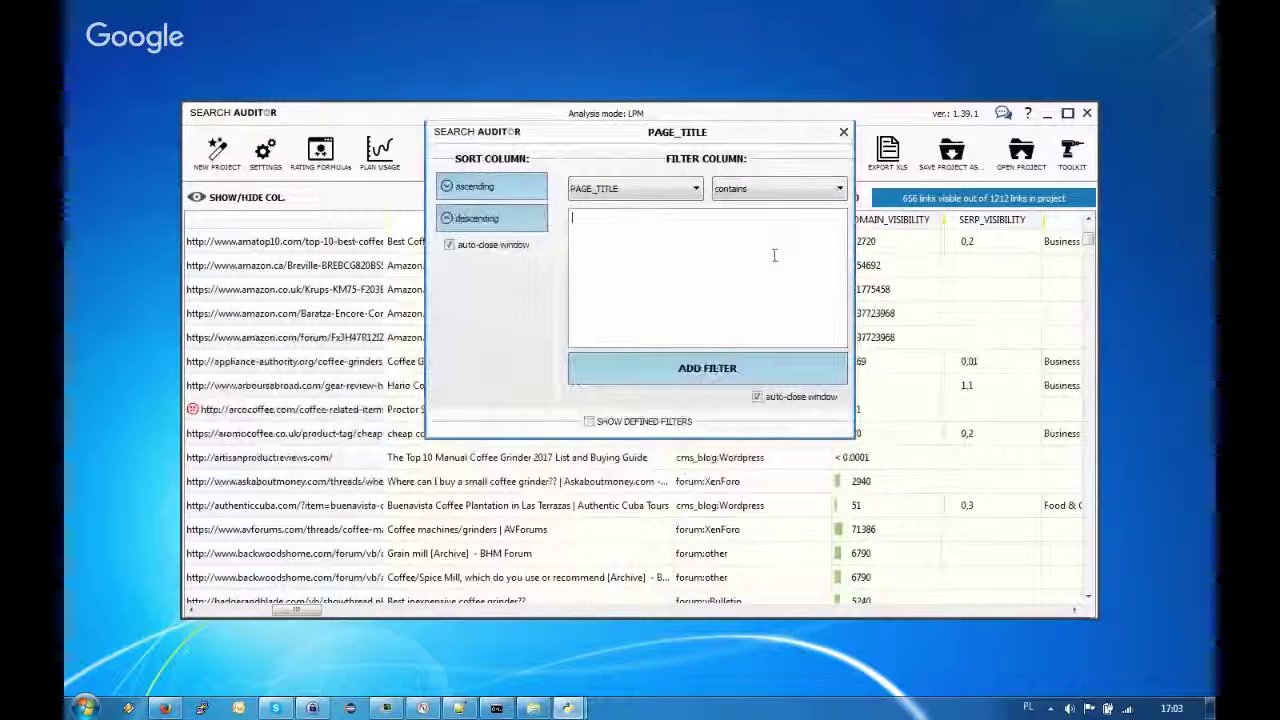
text(rev)
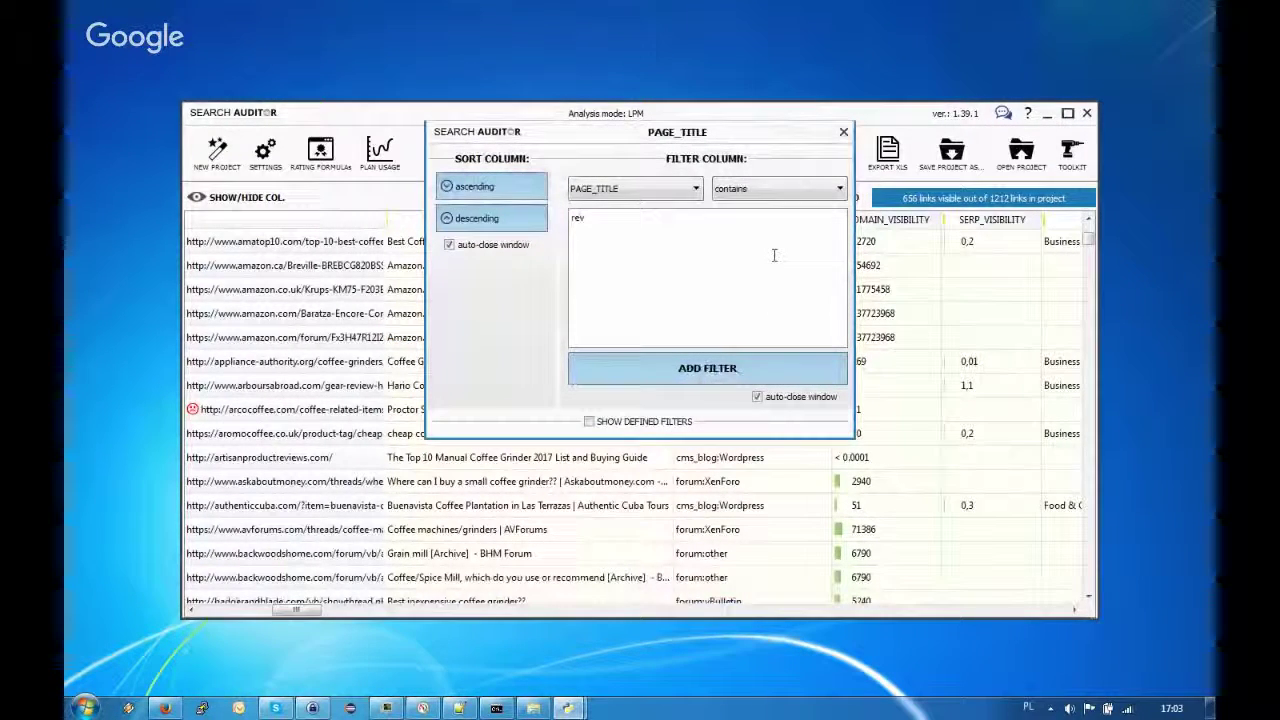
text(ewi)
key(BackSpace)
key(BackSpace)
key(BackSpace)
text(ie)
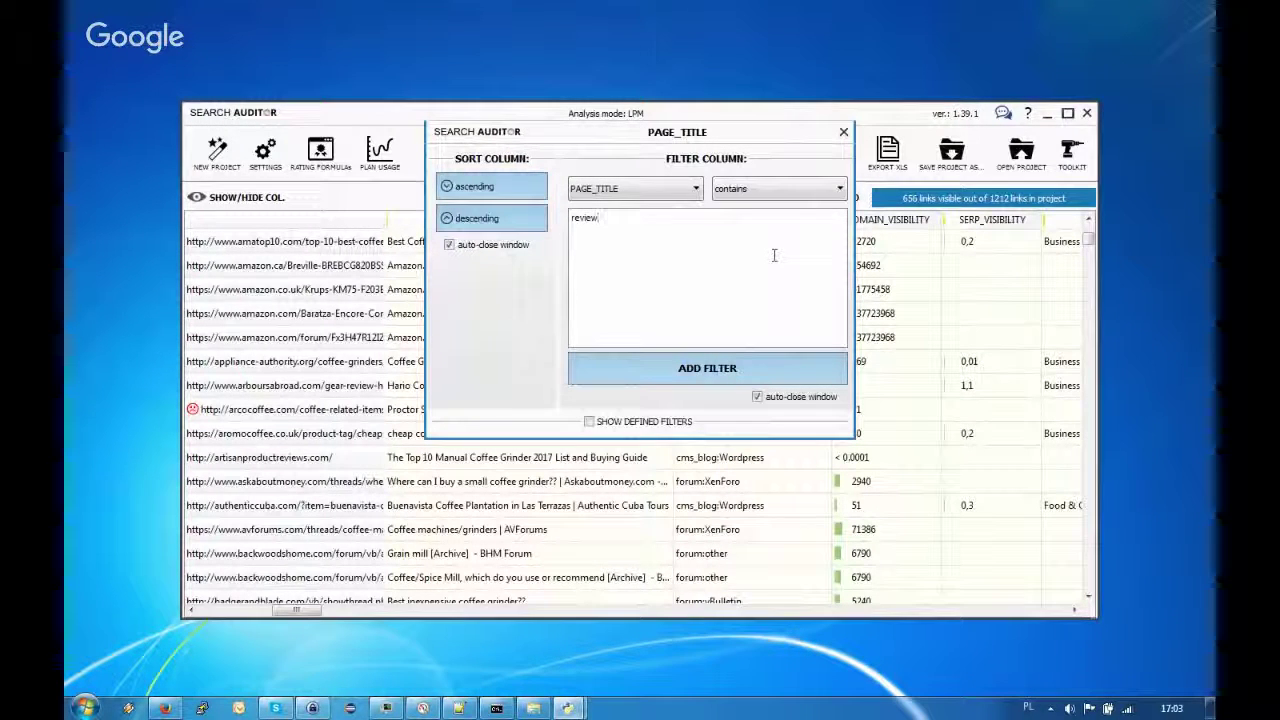
text(w)
key(Return)
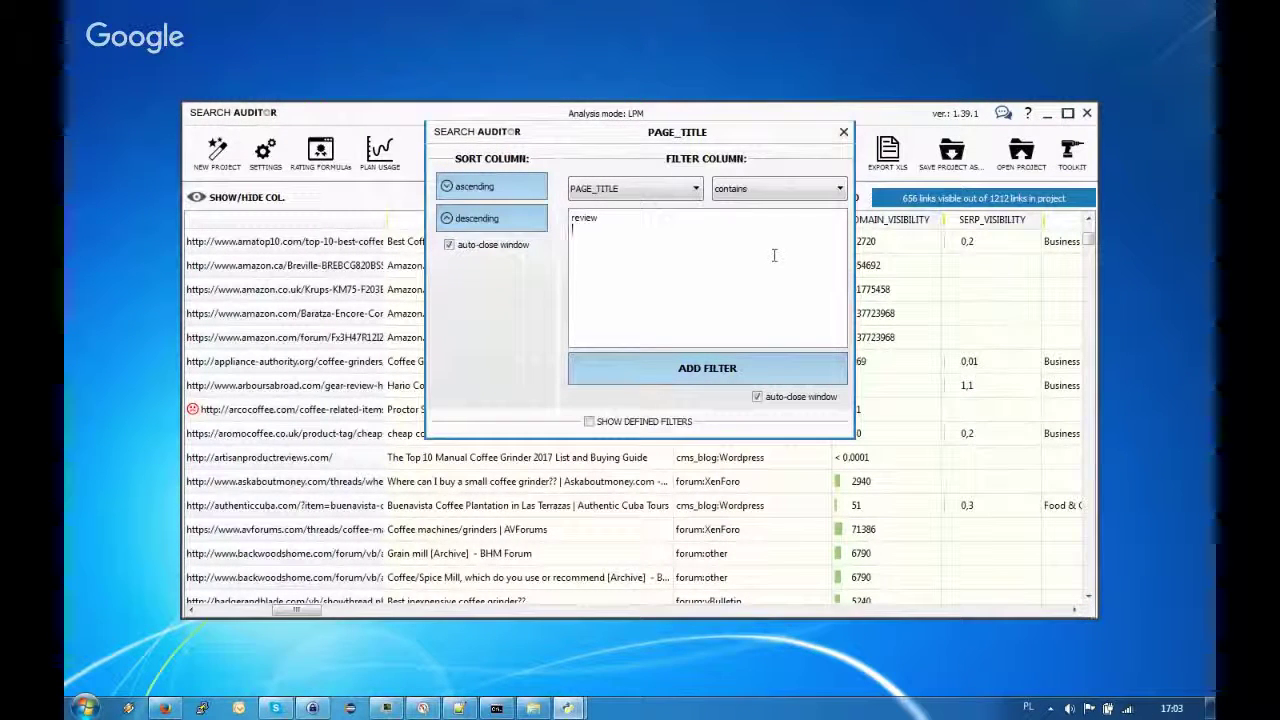
text(cheap )
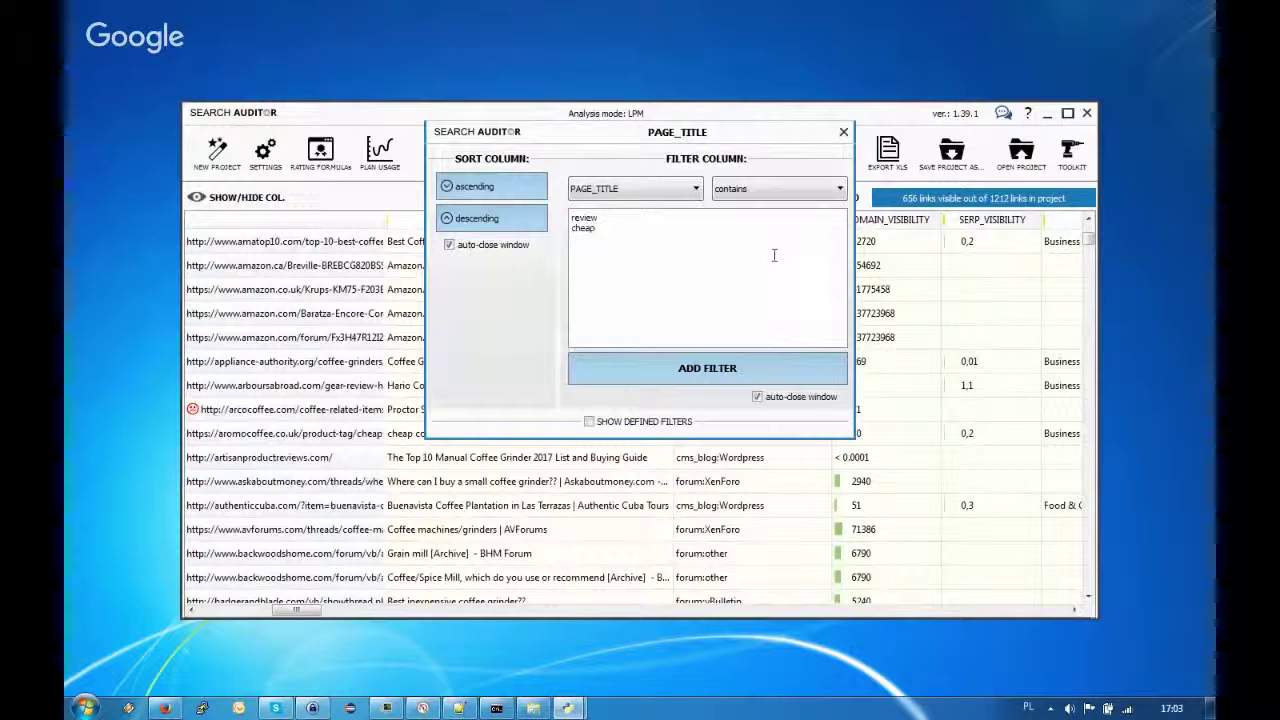
text(ranking)
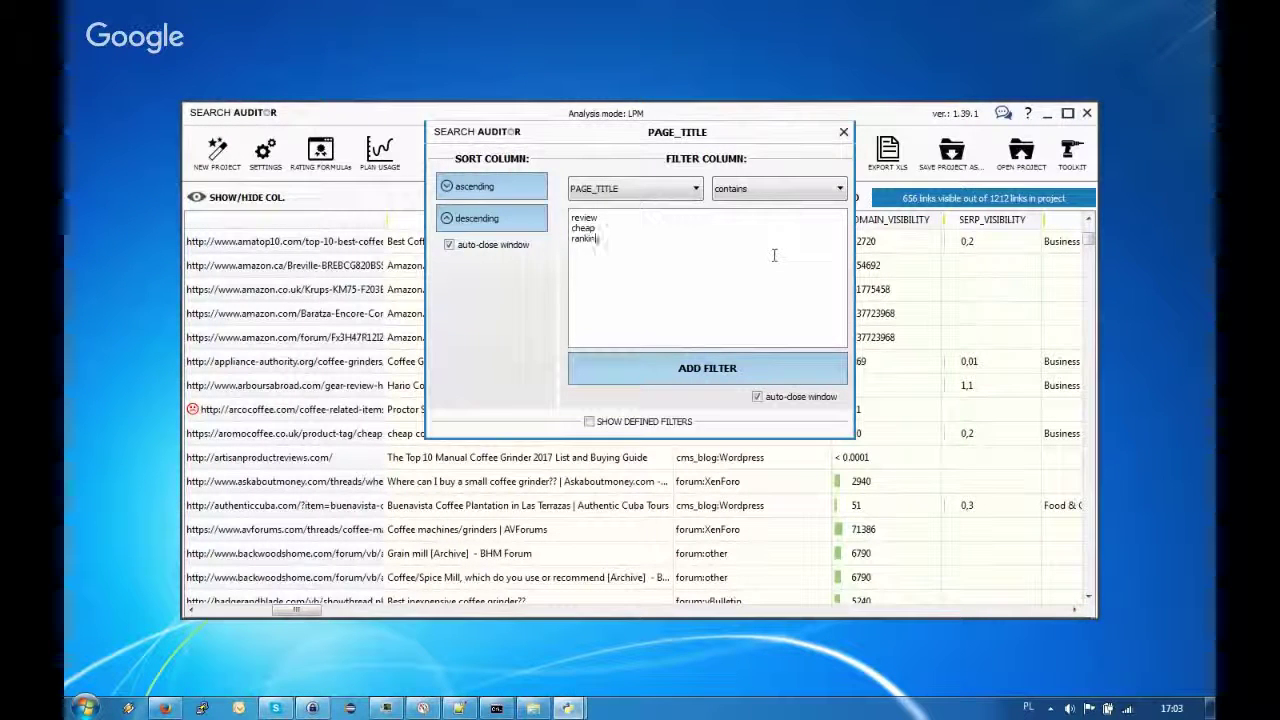
click(700, 372)
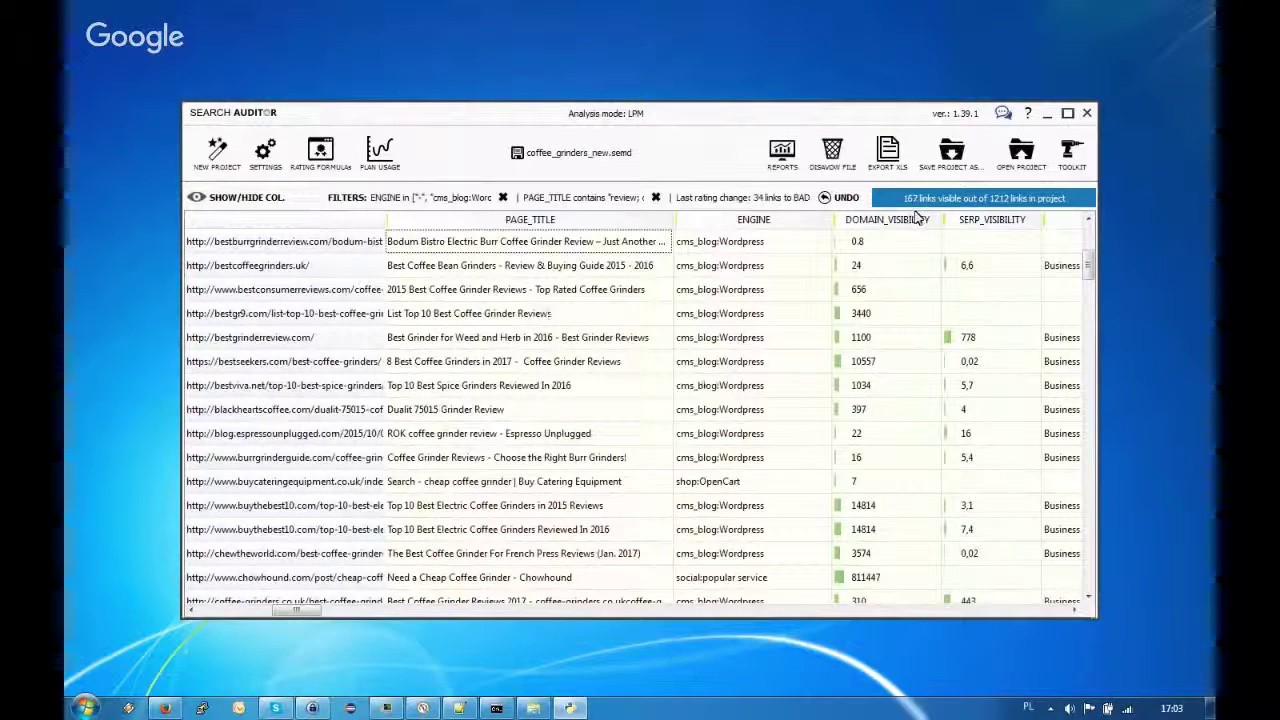
Copy all visible links and start the Toolkit's contact details extraction on them
right_click(464, 362)
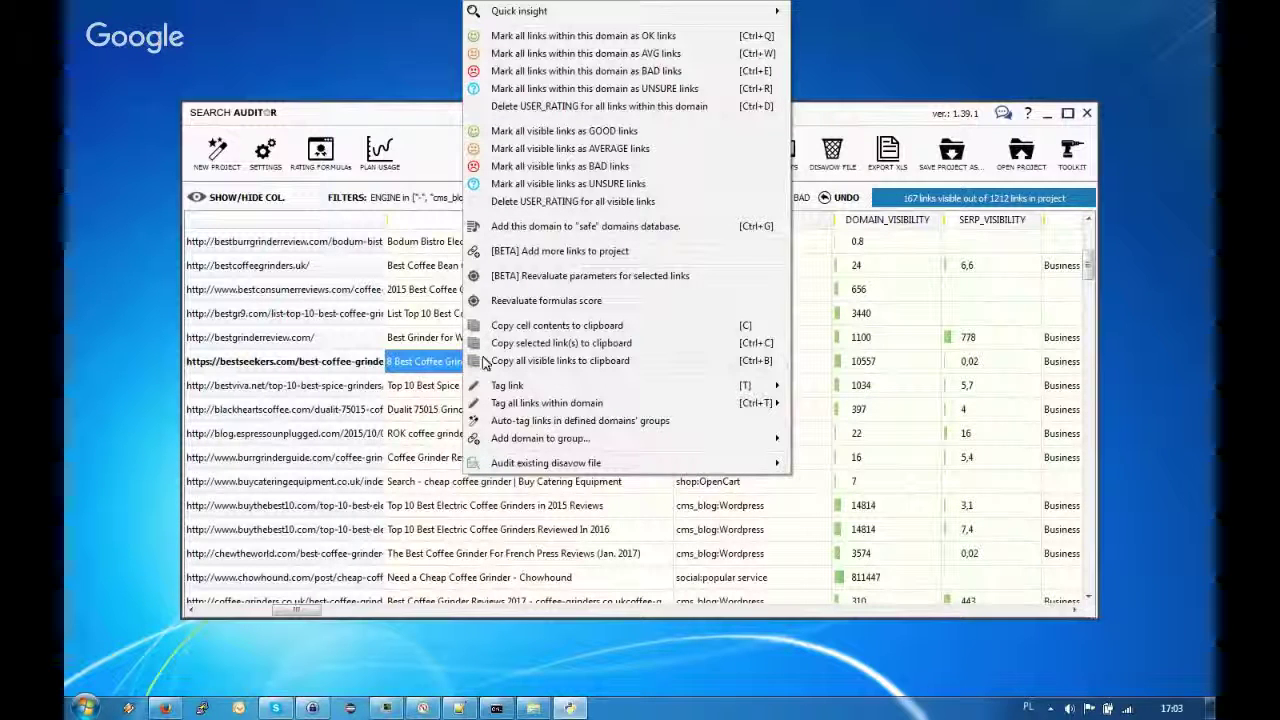
click(620, 362)
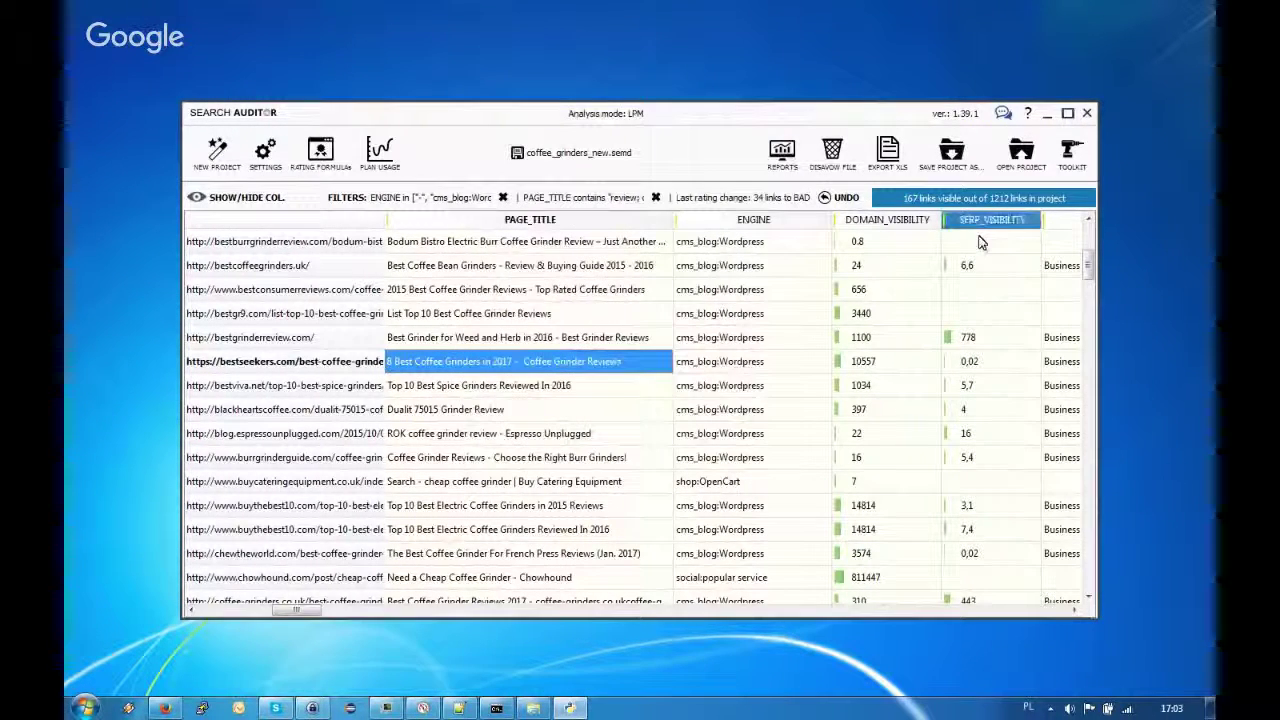
click(1071, 152)
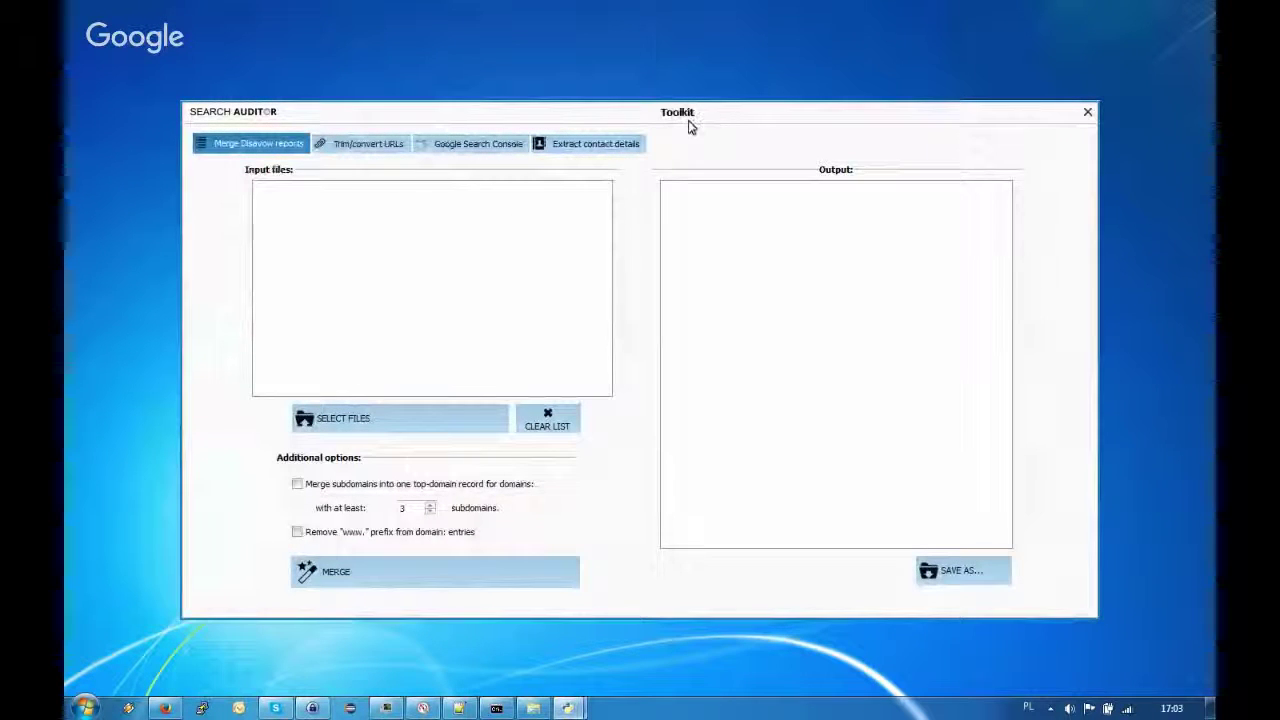
click(596, 143)
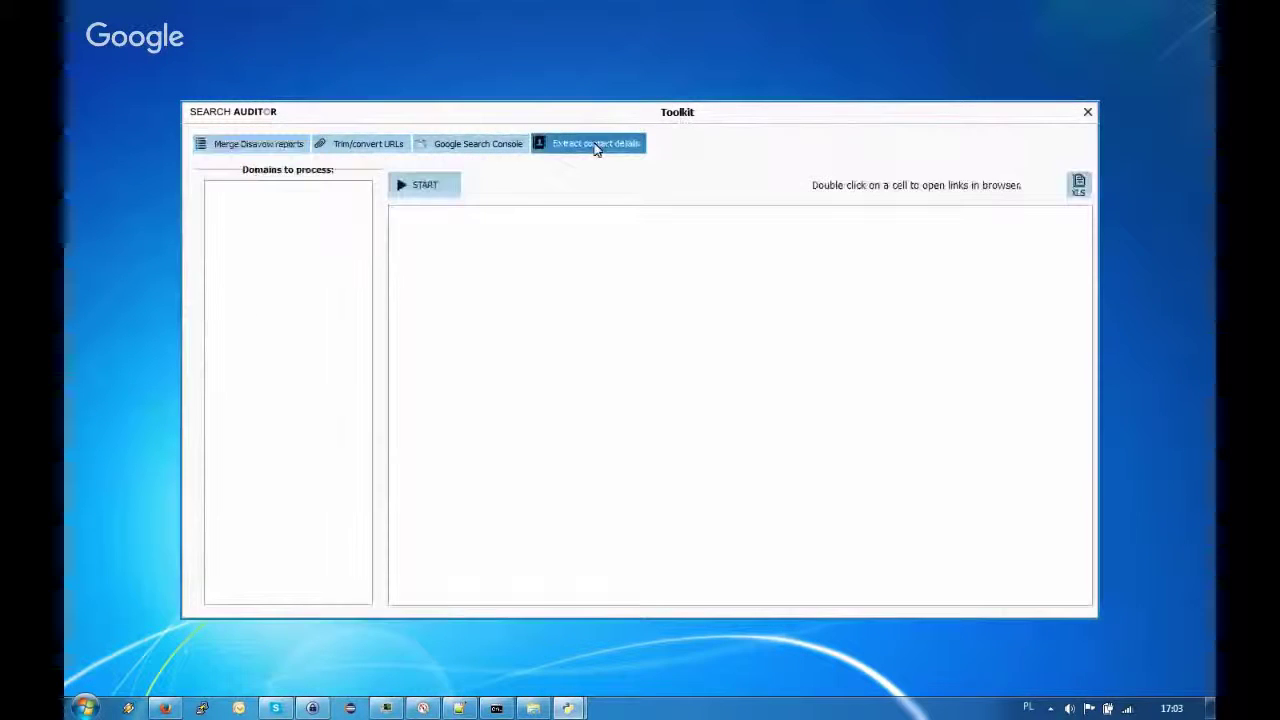
click(276, 247)
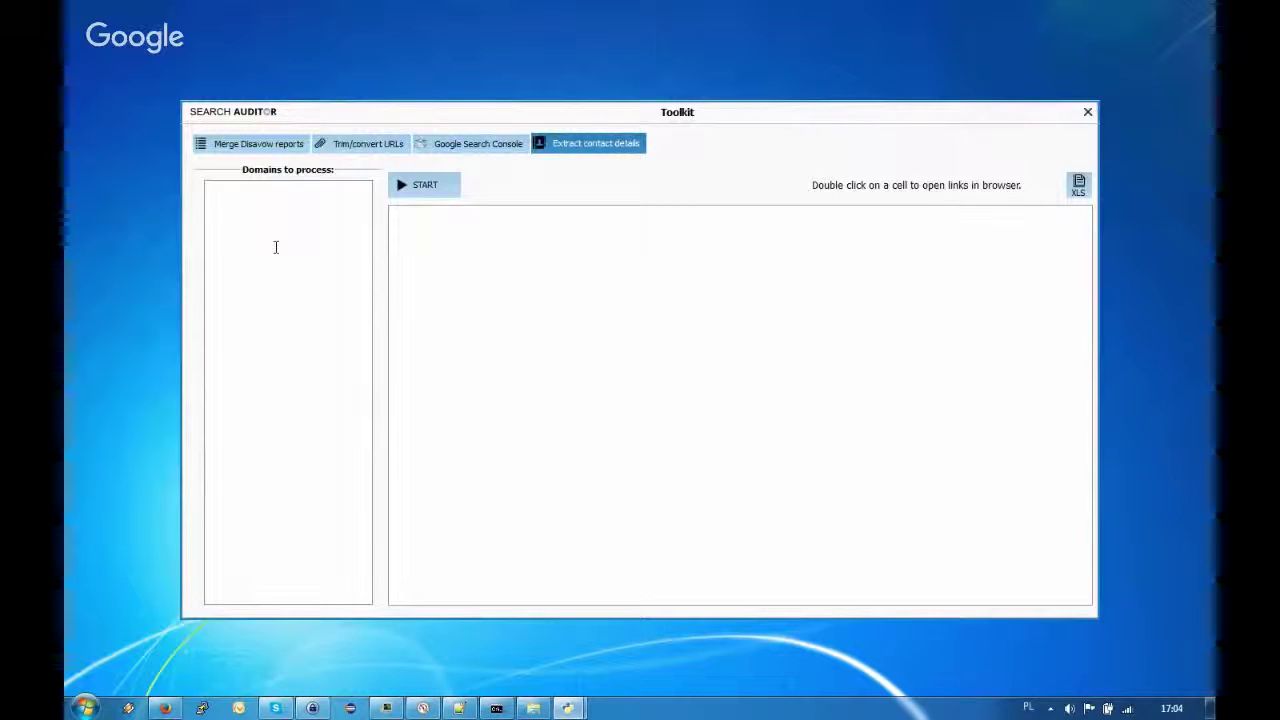
key(ctrl+v)
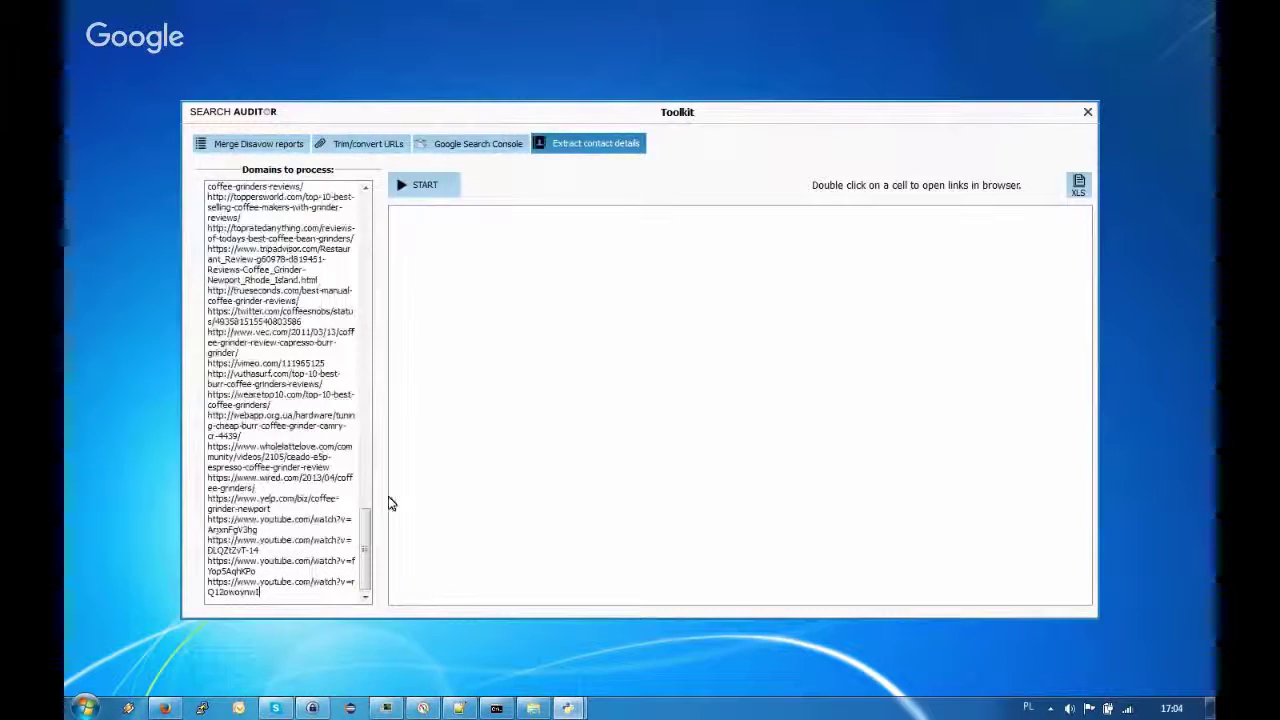
click(420, 194)
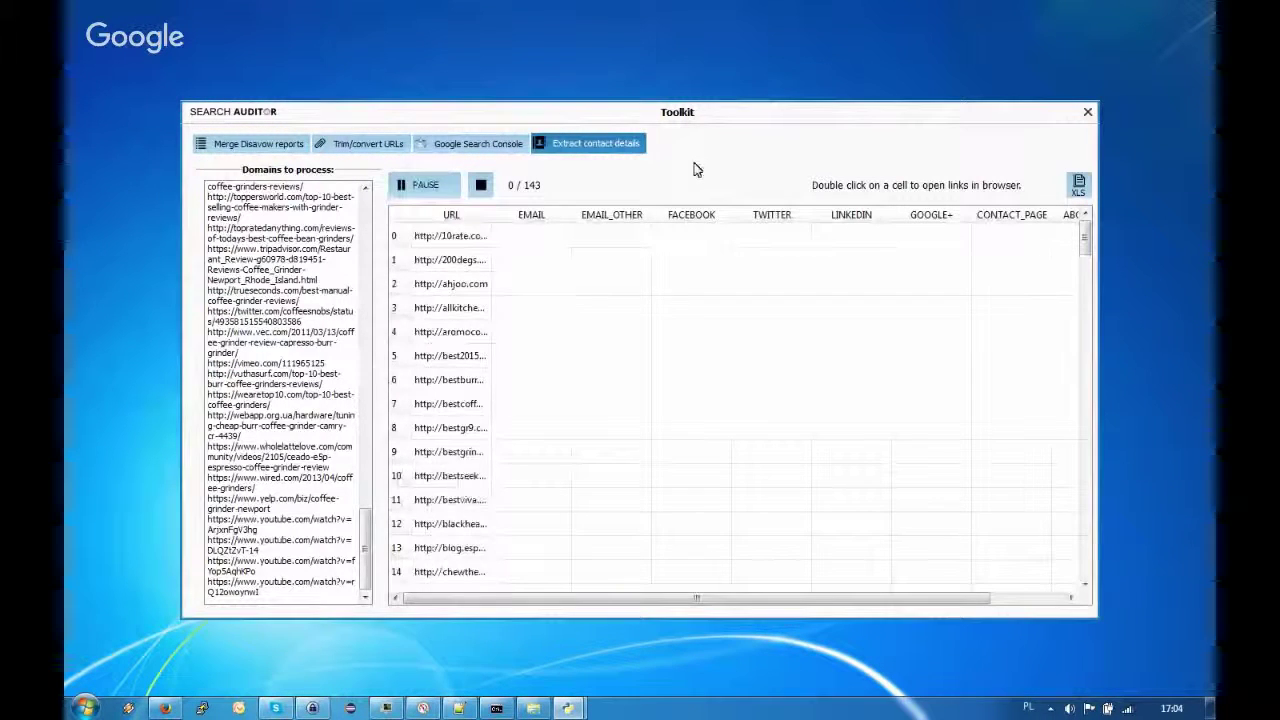
Examine which contact details are collected per domain, from the URL, email and social profile columns to CONTACT_PAGE and ABOUT_PAGE
click(631, 355)
click(602, 287)
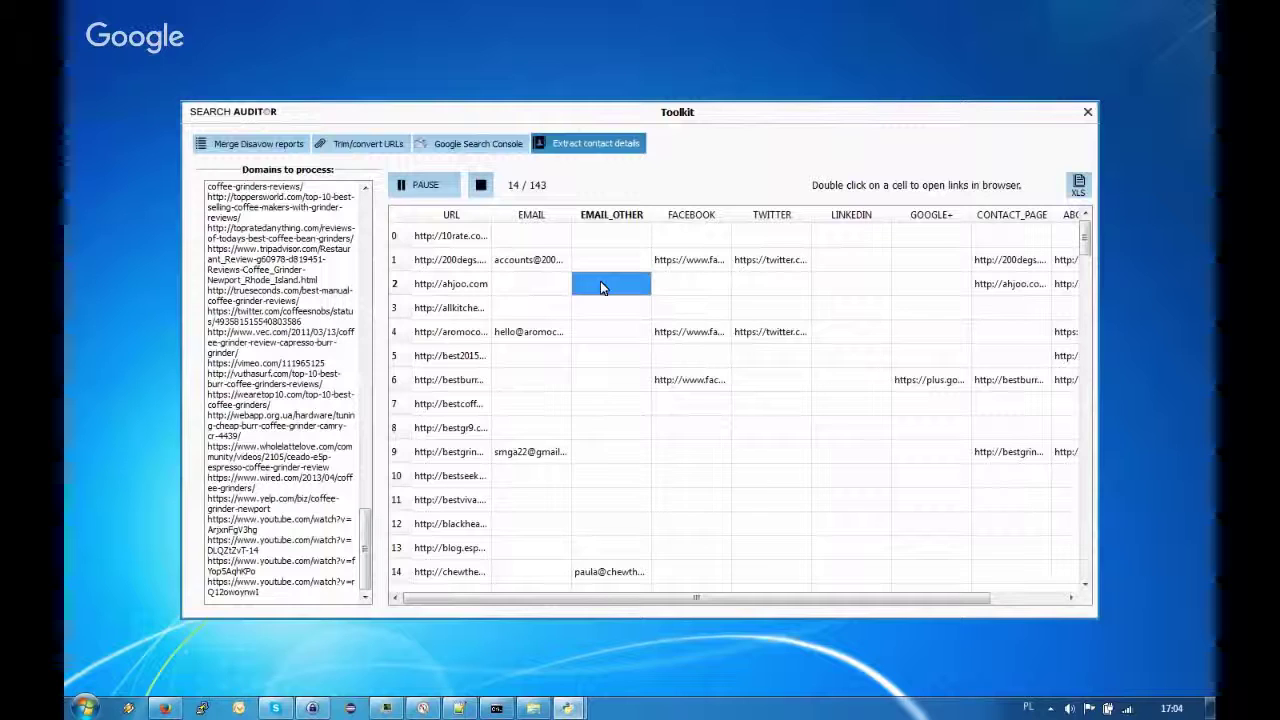
click(782, 286)
click(697, 289)
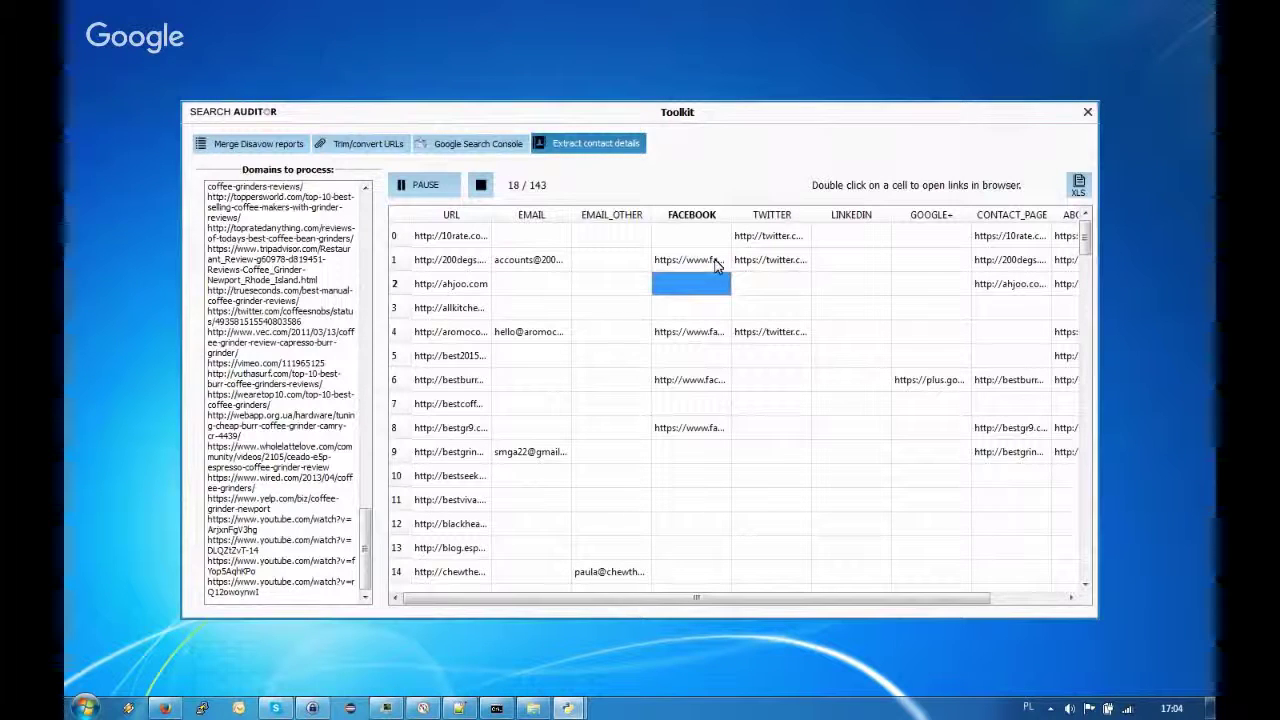
click(852, 260)
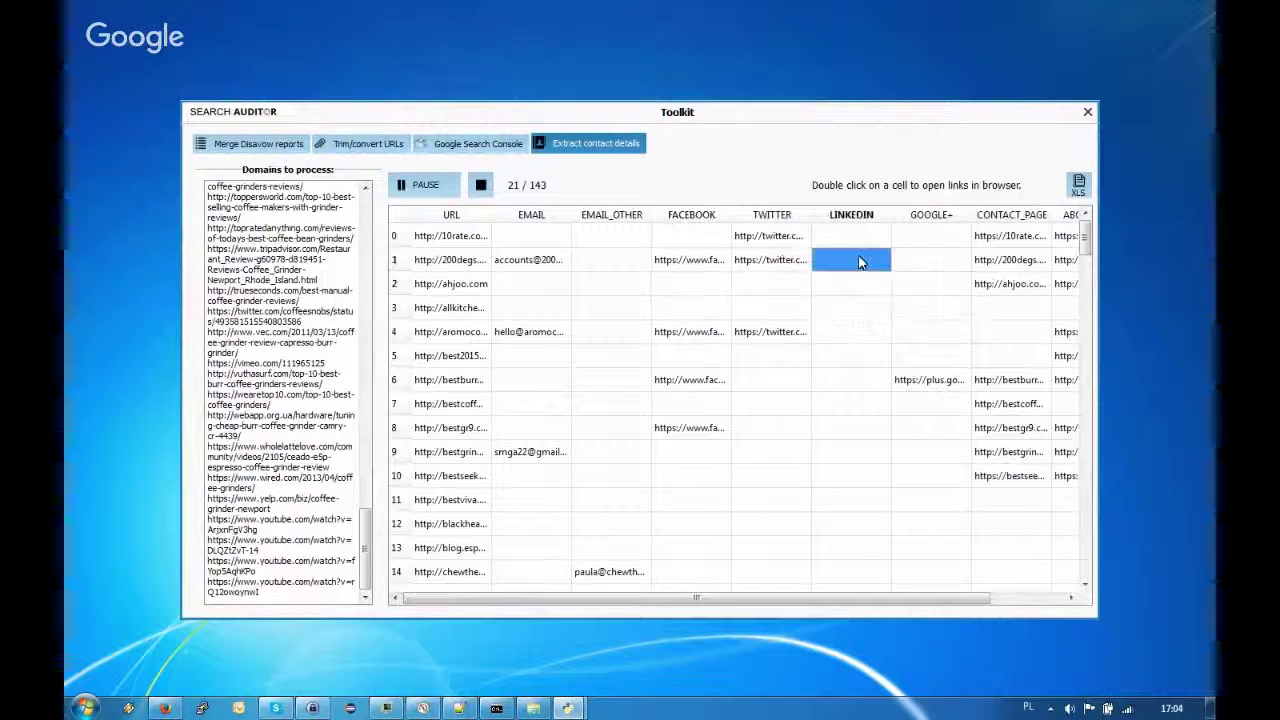
key(Right)
key(Right)
key(Left)
key(Left)
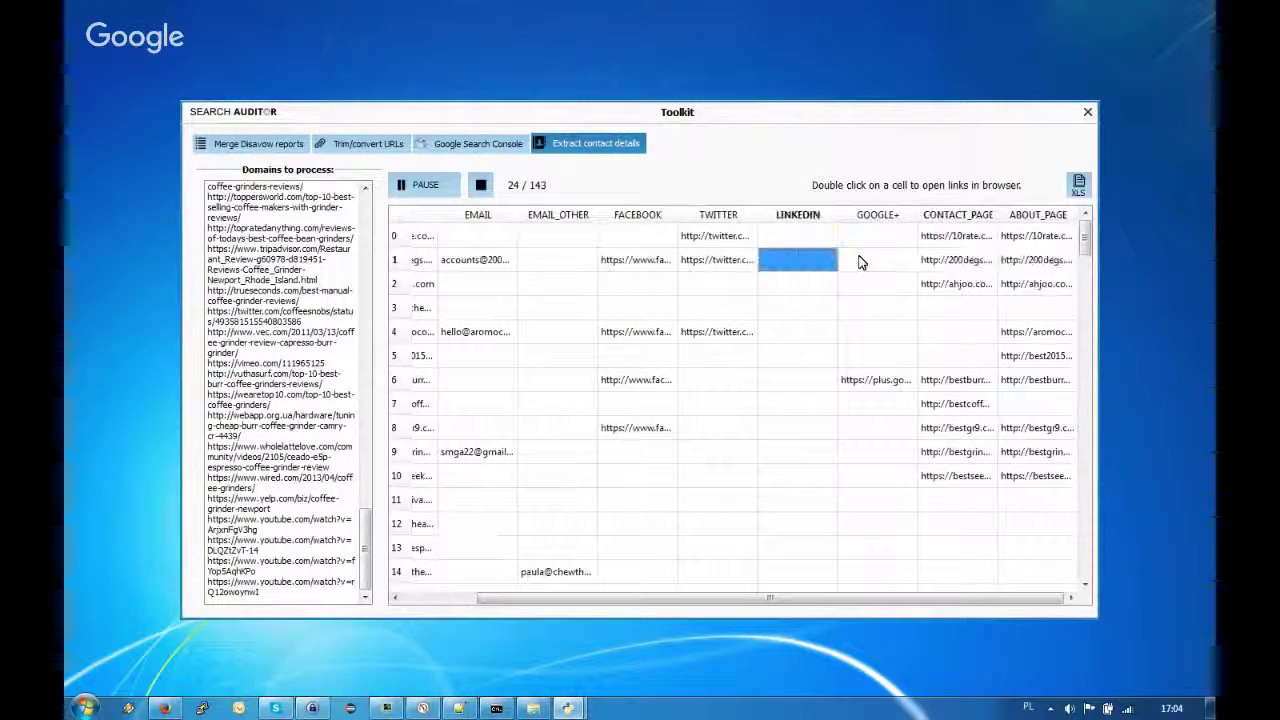
key(Home)
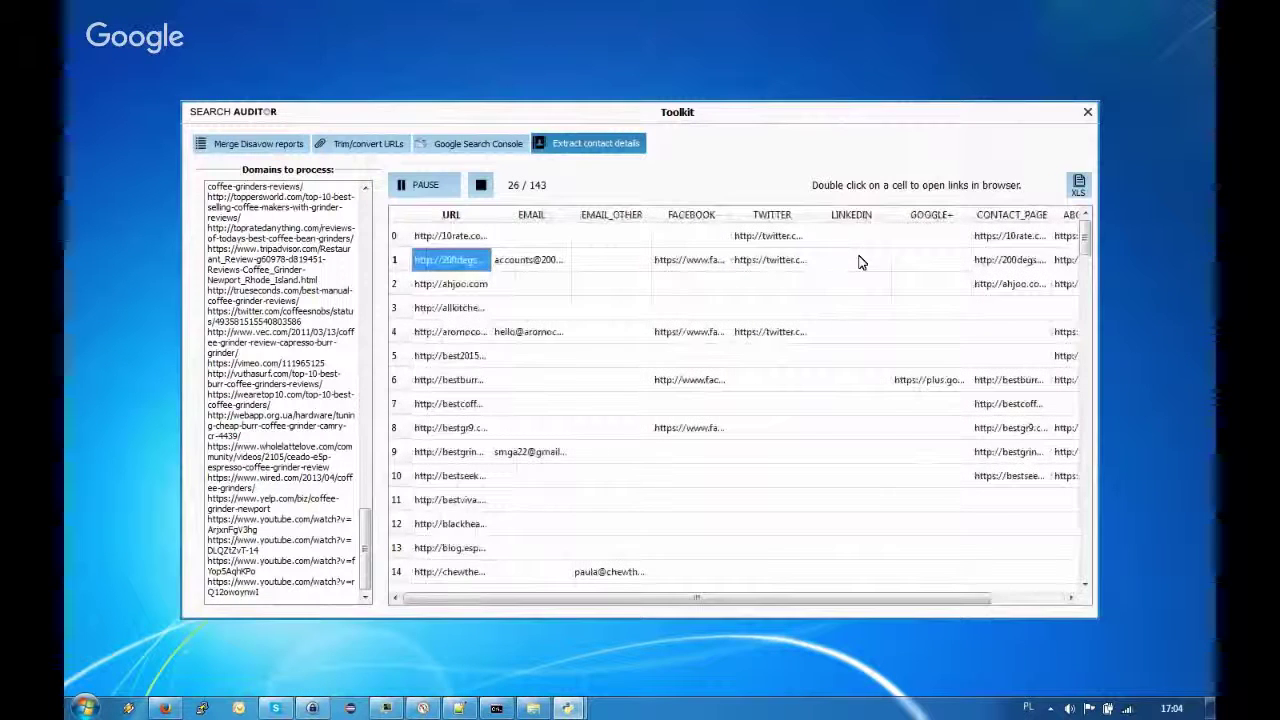
Widen the URL and EMAIL columns of the contact results so their entries can be read
drag(503, 214, 587, 214)
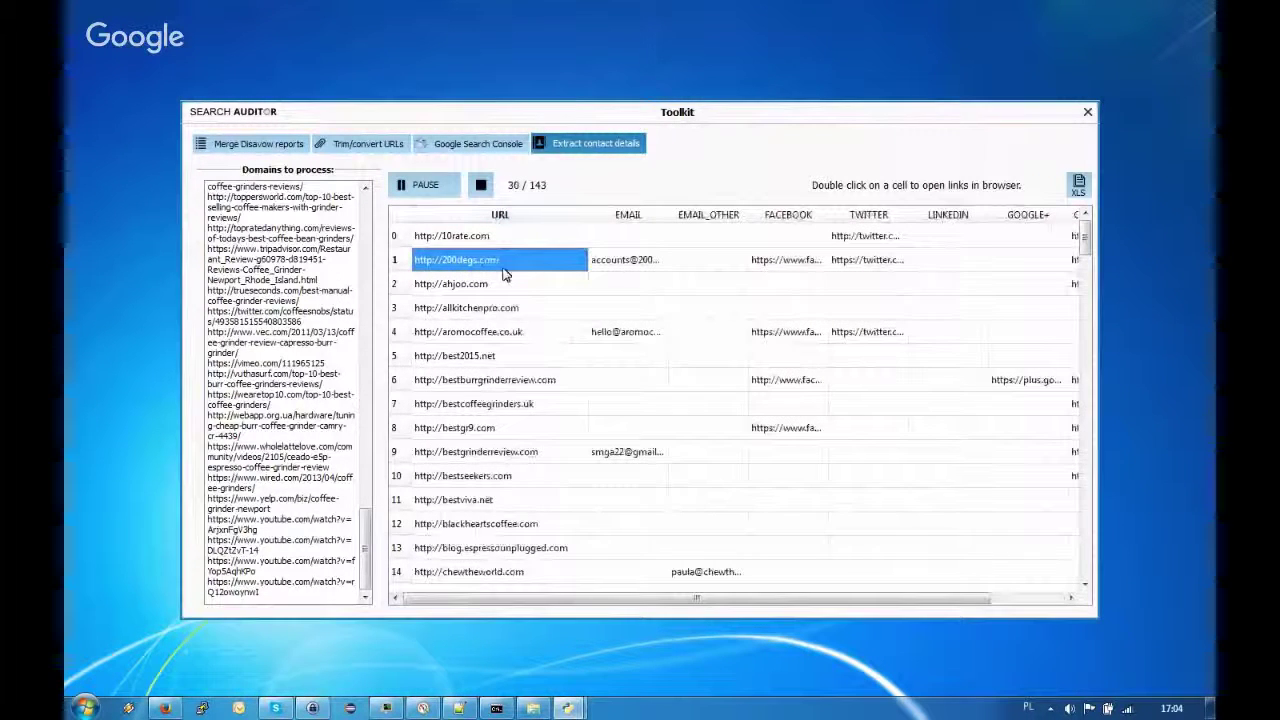
drag(666, 214, 736, 214)
click(638, 266)
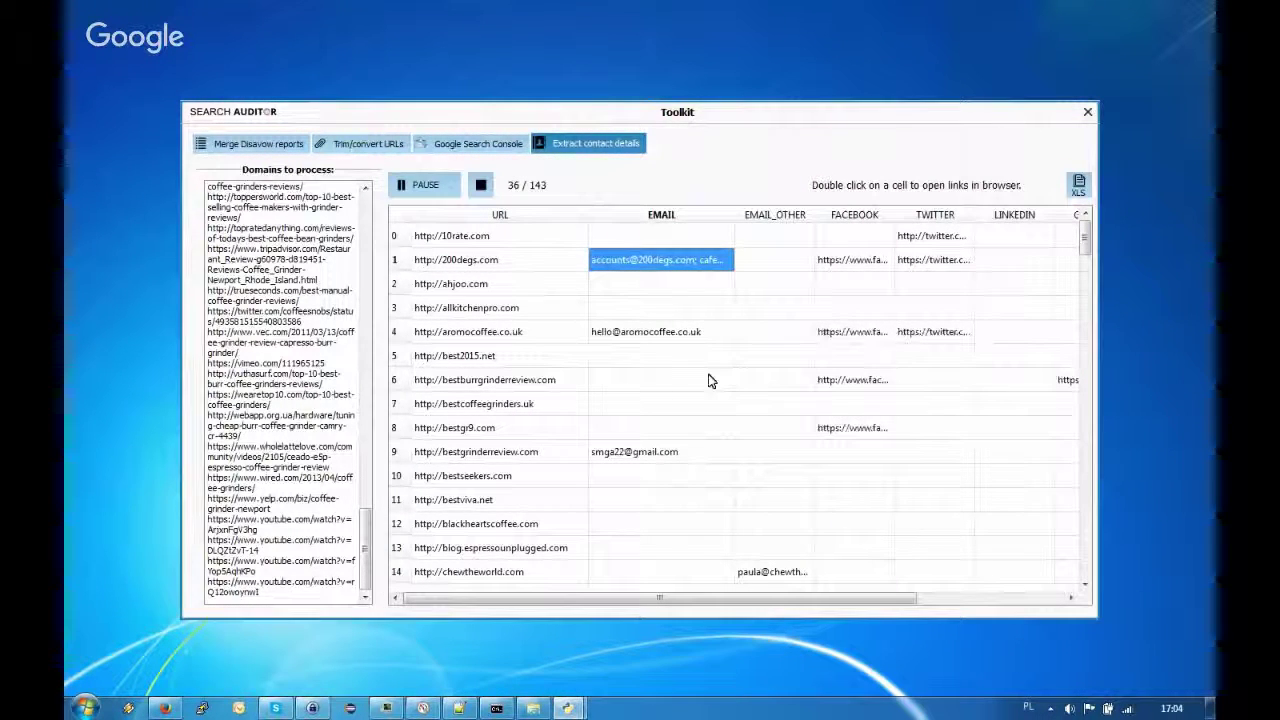
Compare the EMAIL and EMAIL_OTHER entries of the 200degs.com, bestgrinderreview.com and chewtheworld.com rows
click(758, 365)
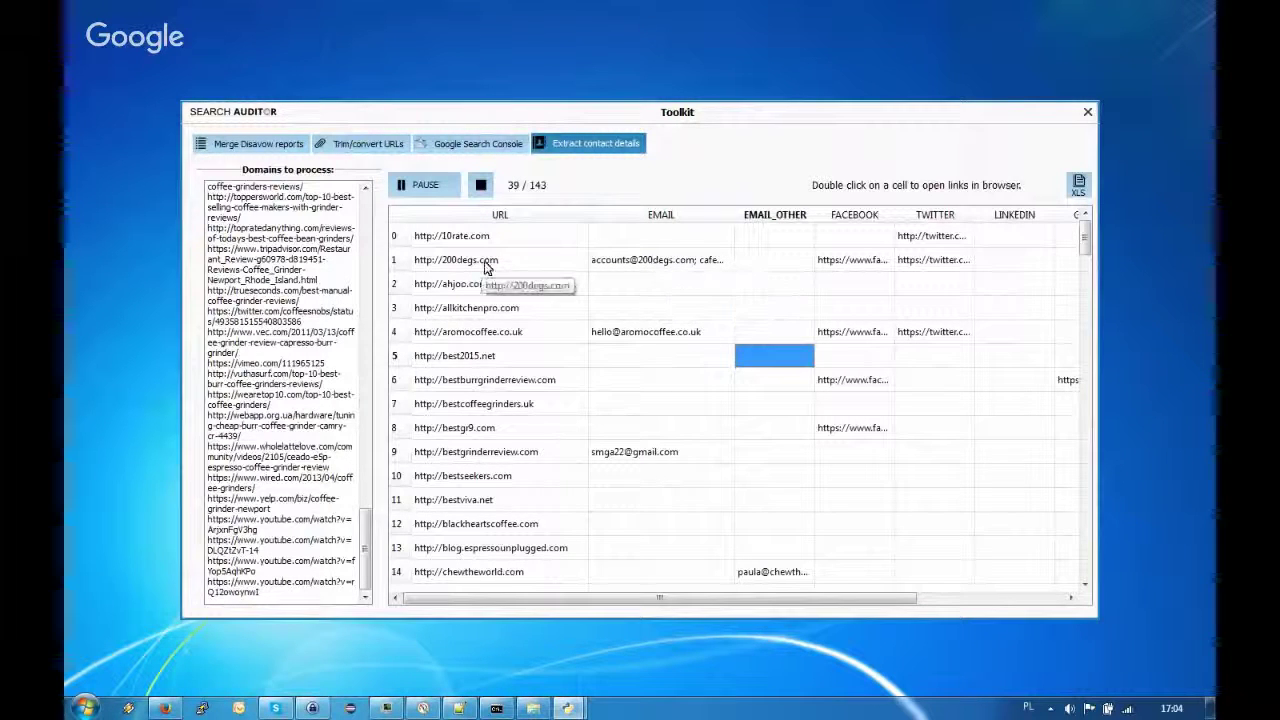
click(637, 275)
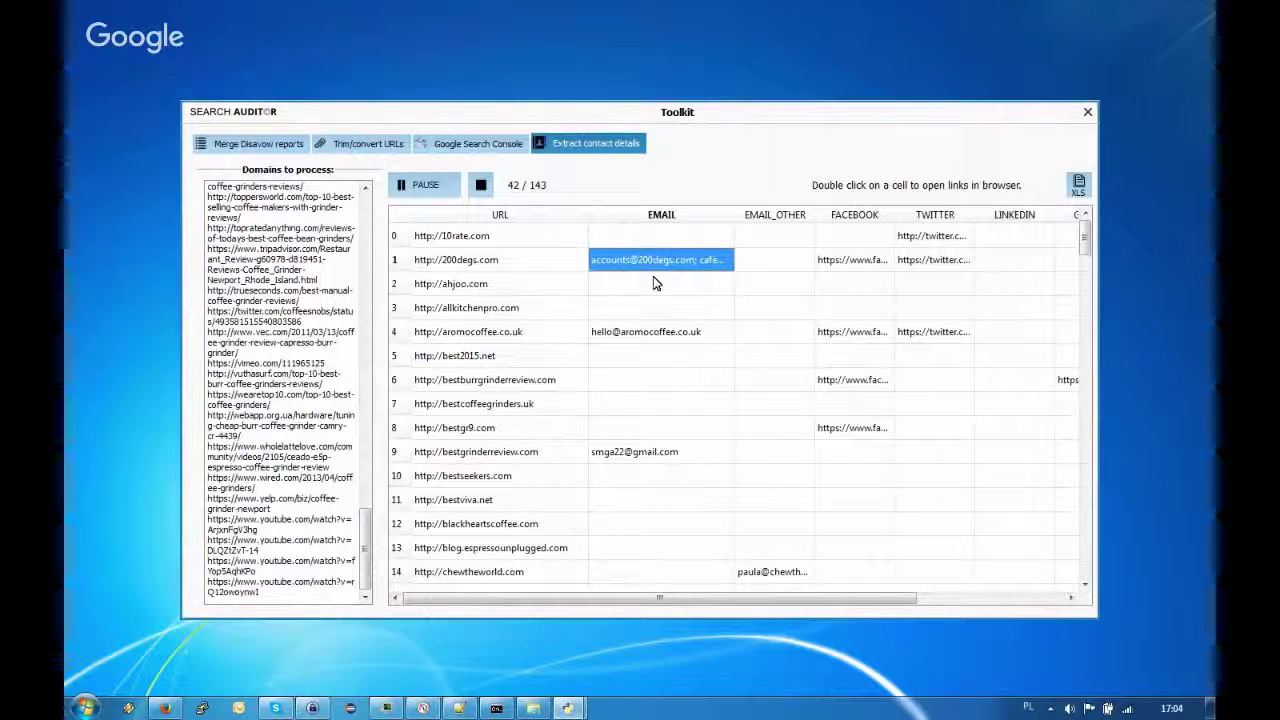
click(713, 459)
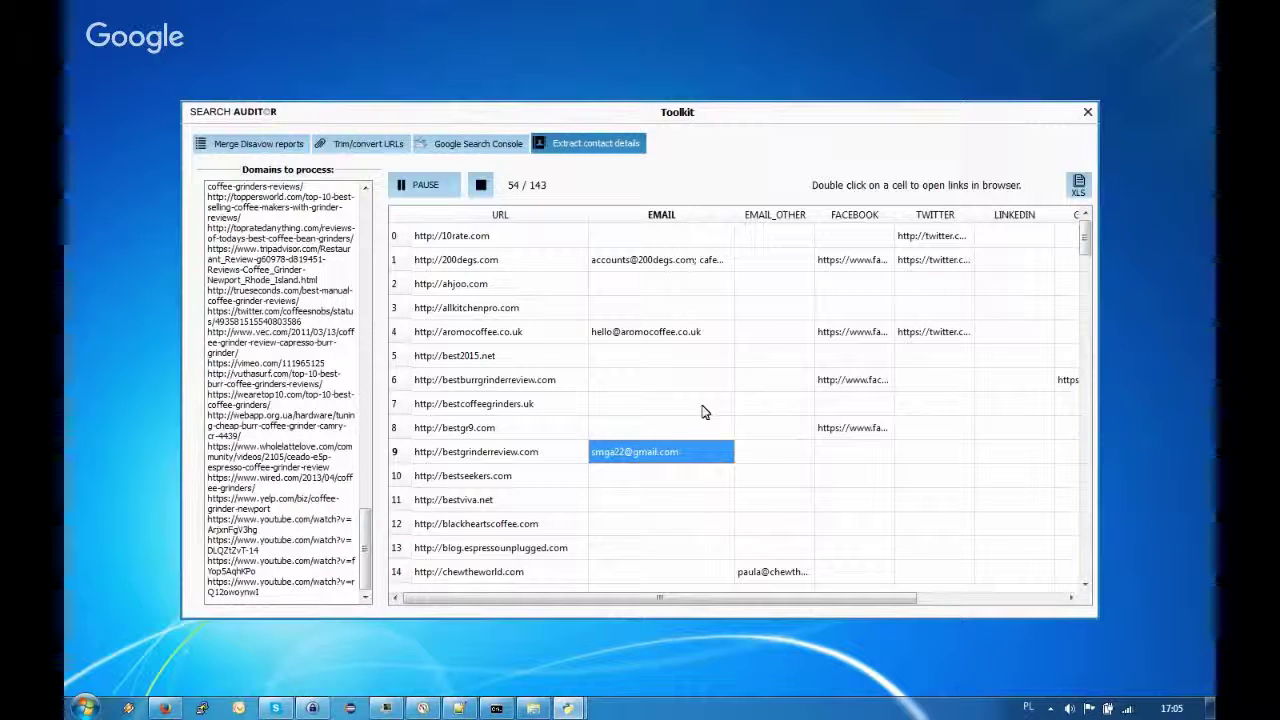
click(772, 384)
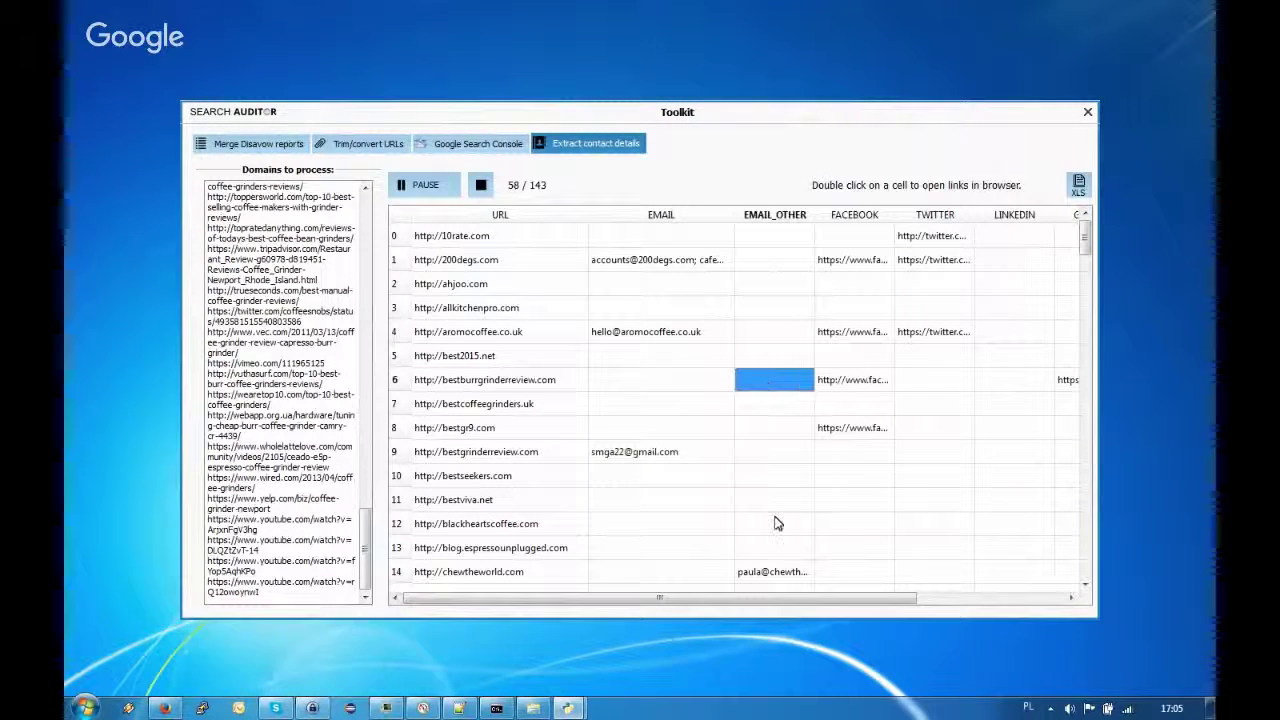
click(769, 572)
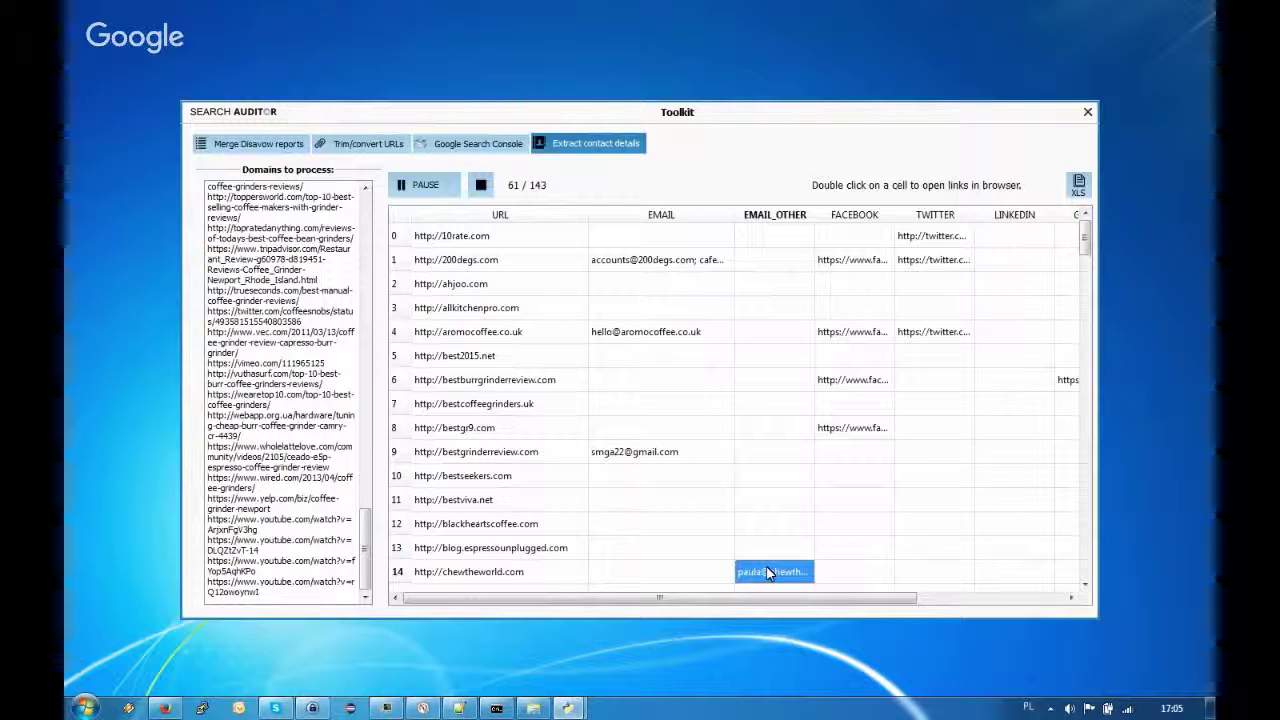
key(Right)
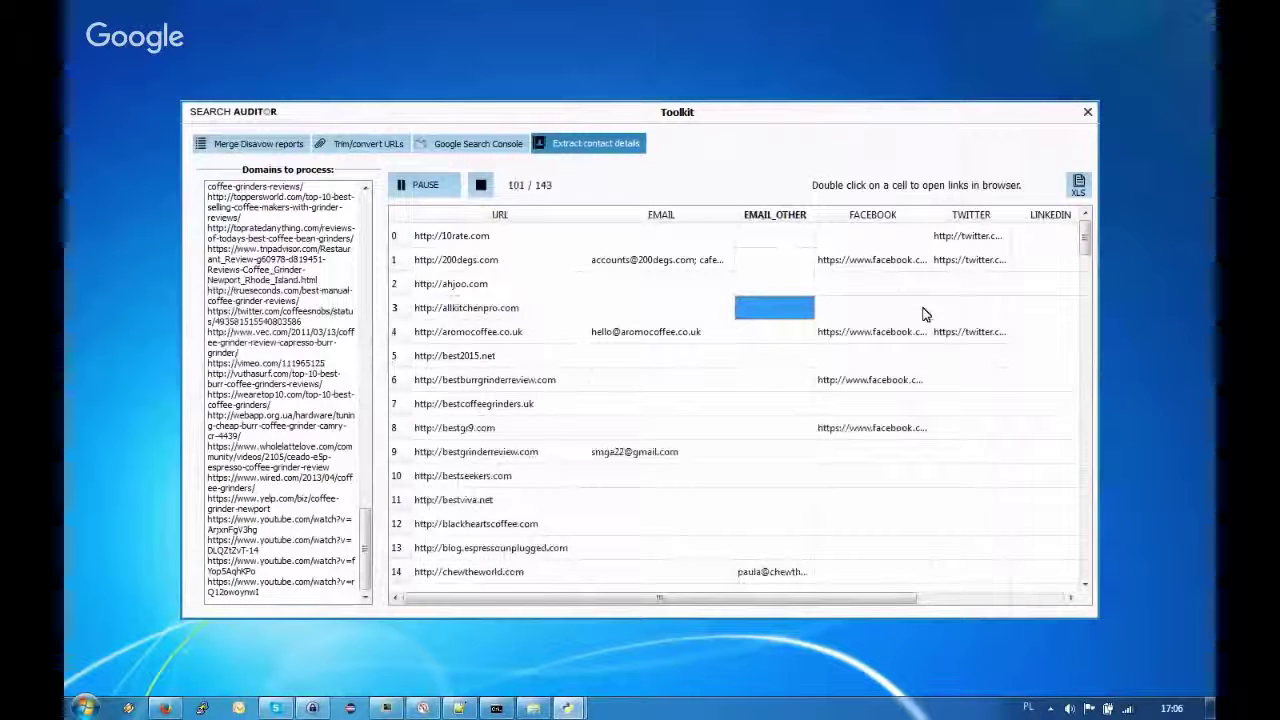
Stop the contact details extraction, choosing to finish the analysis now, and return to the project's link list
click(483, 187)
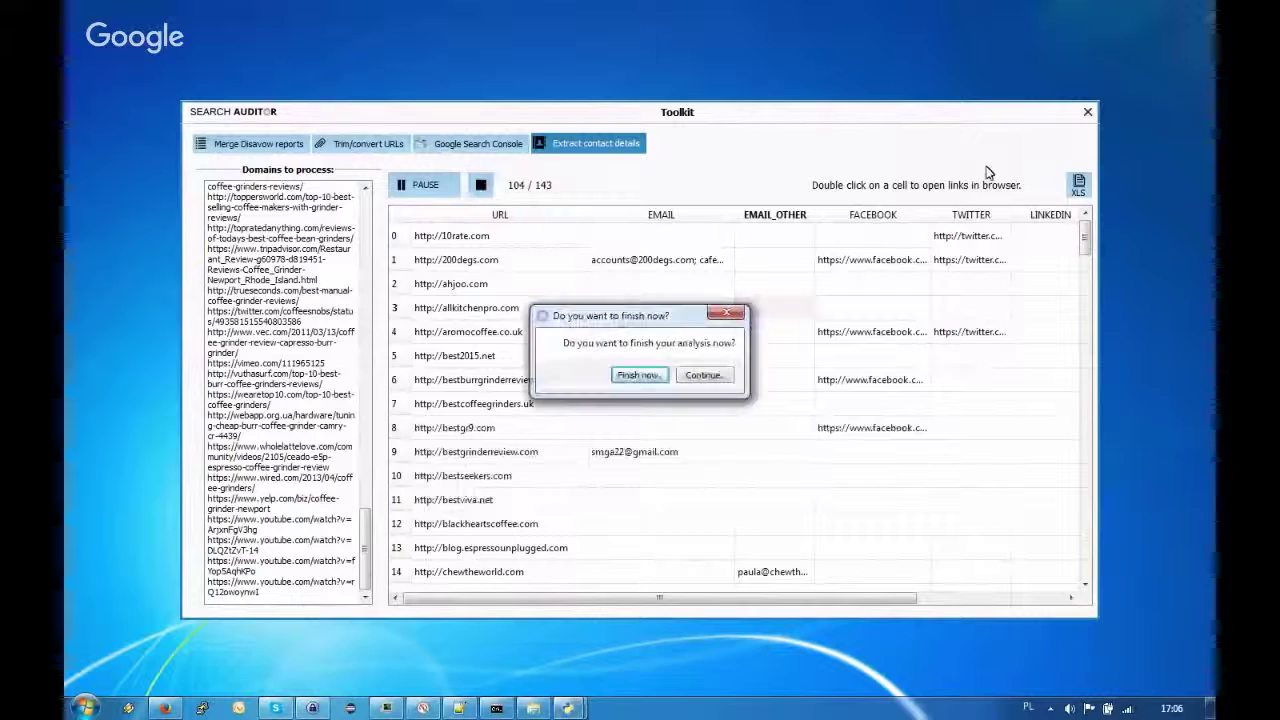
click(648, 378)
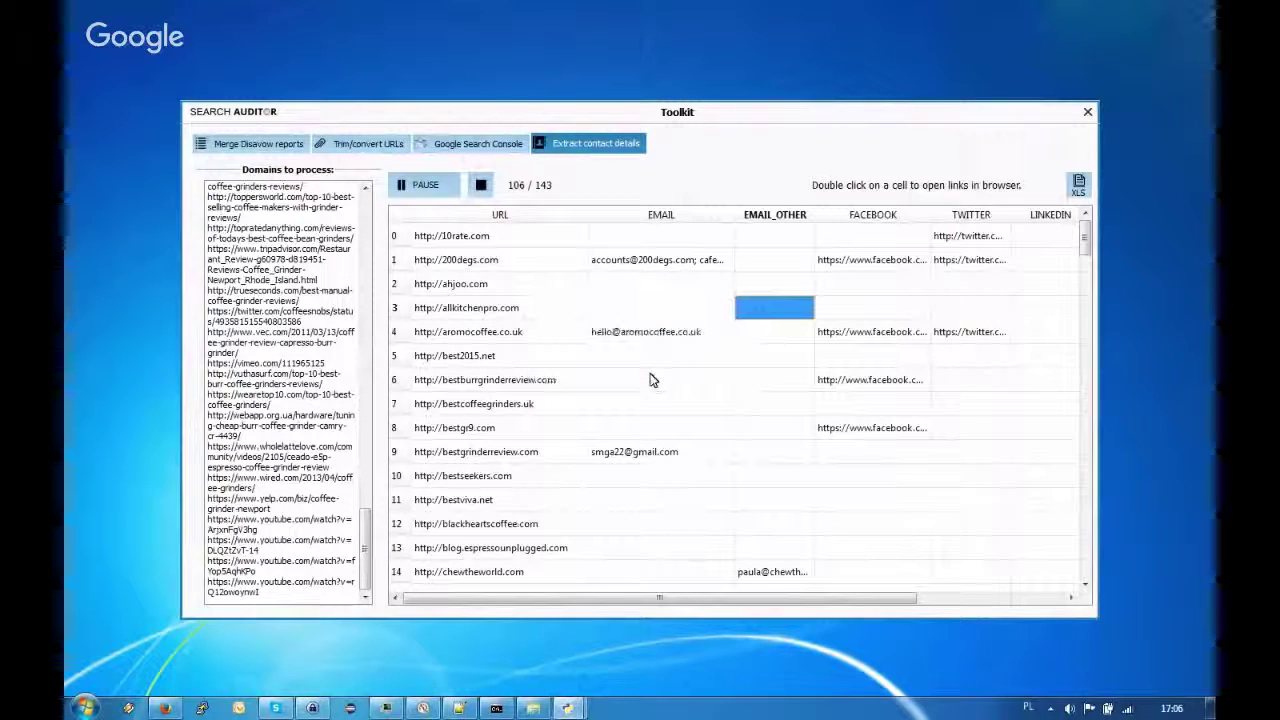
click(1088, 111)
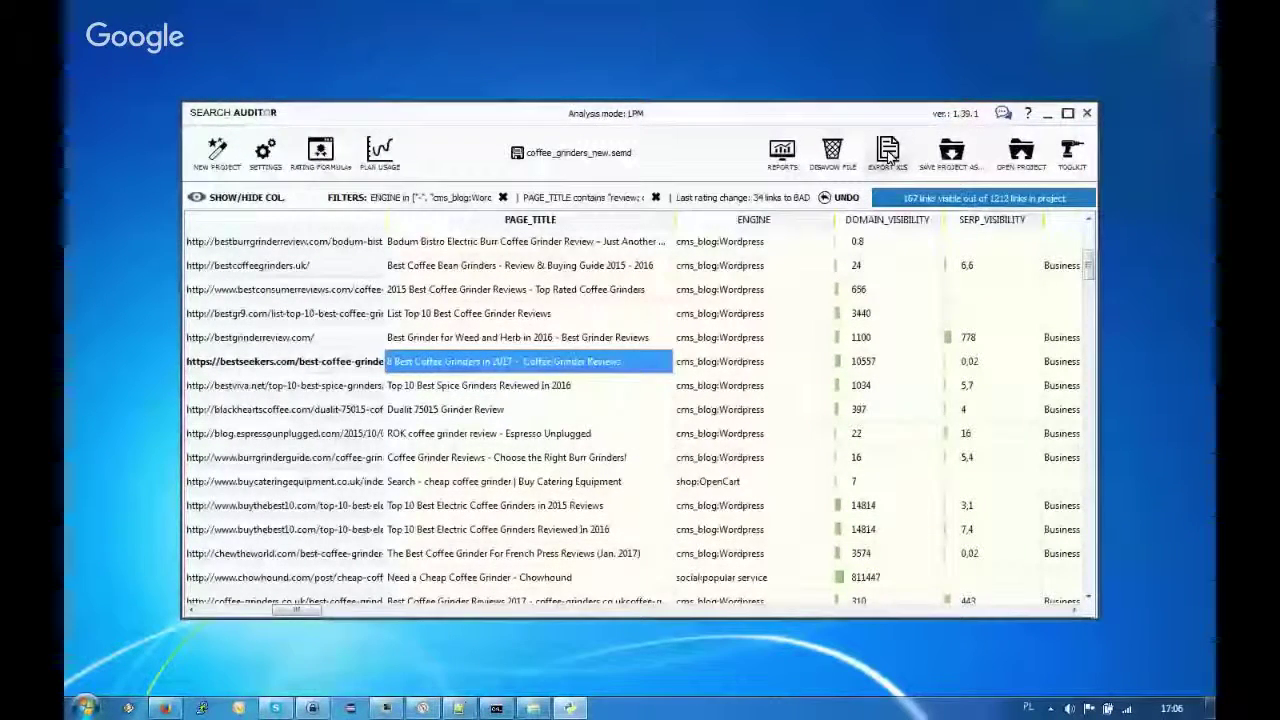
mouse_move(889, 241)
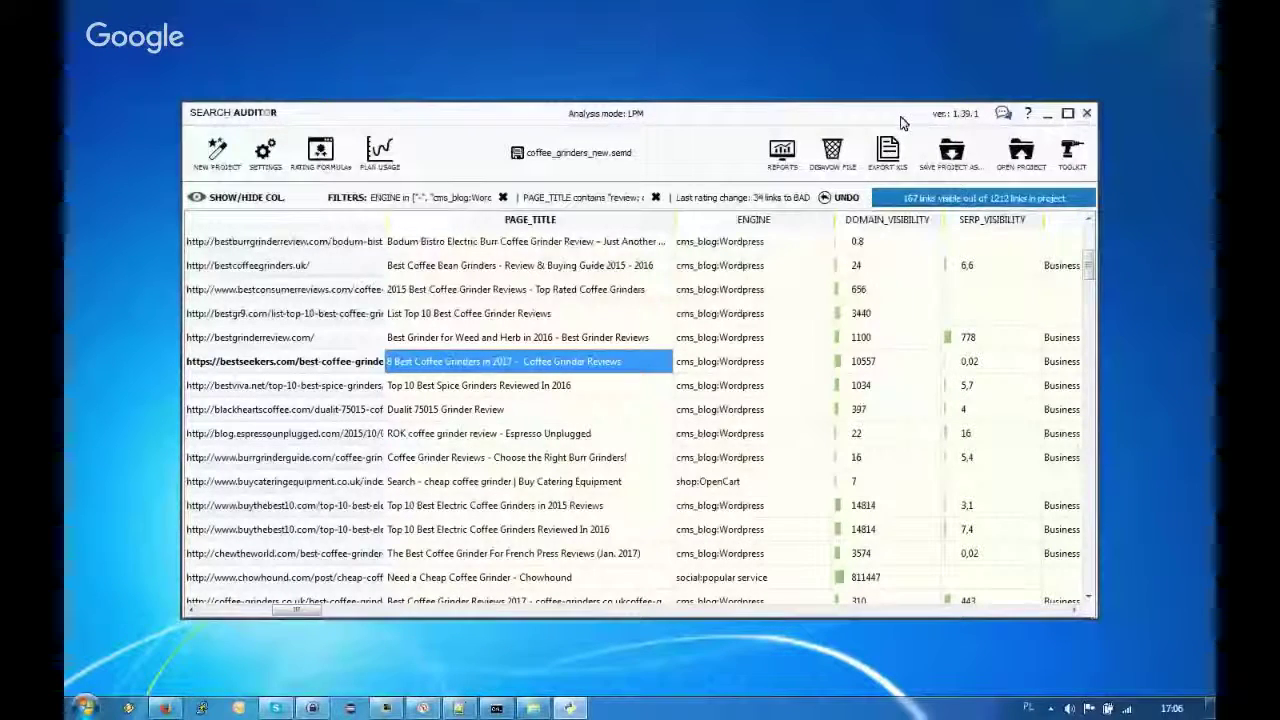
mouse_move(866, 302)
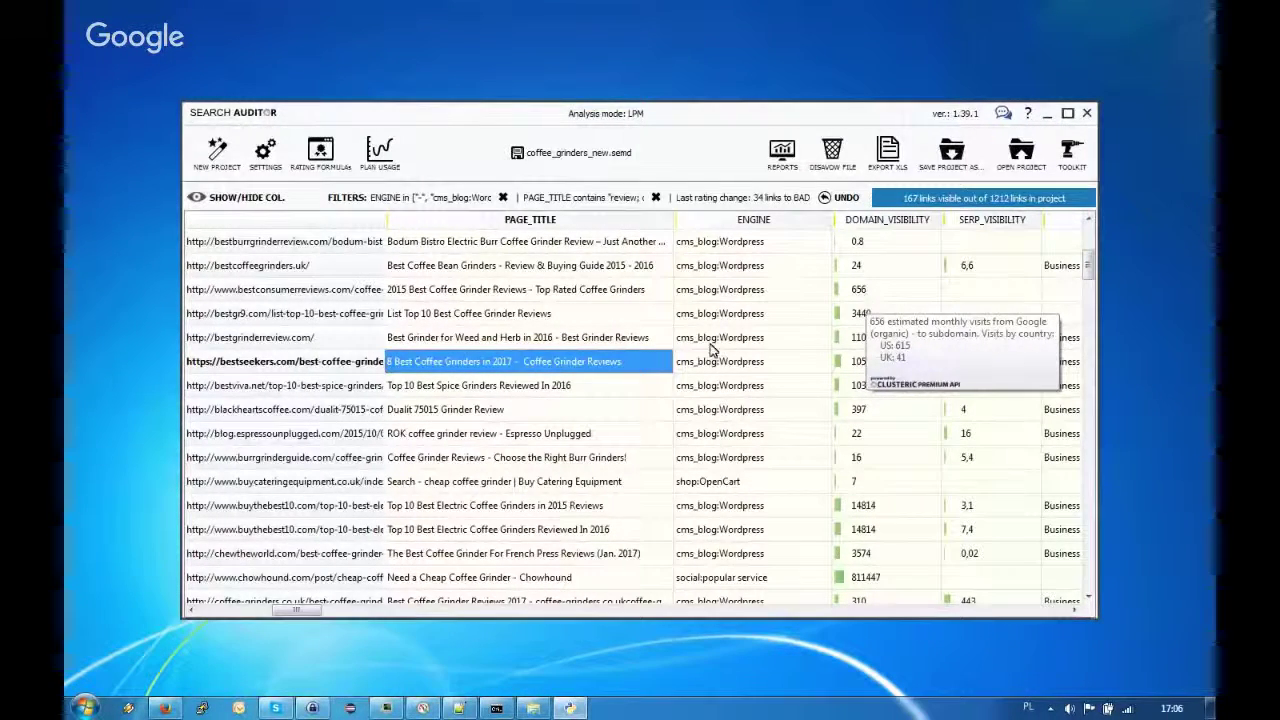
click(637, 392)
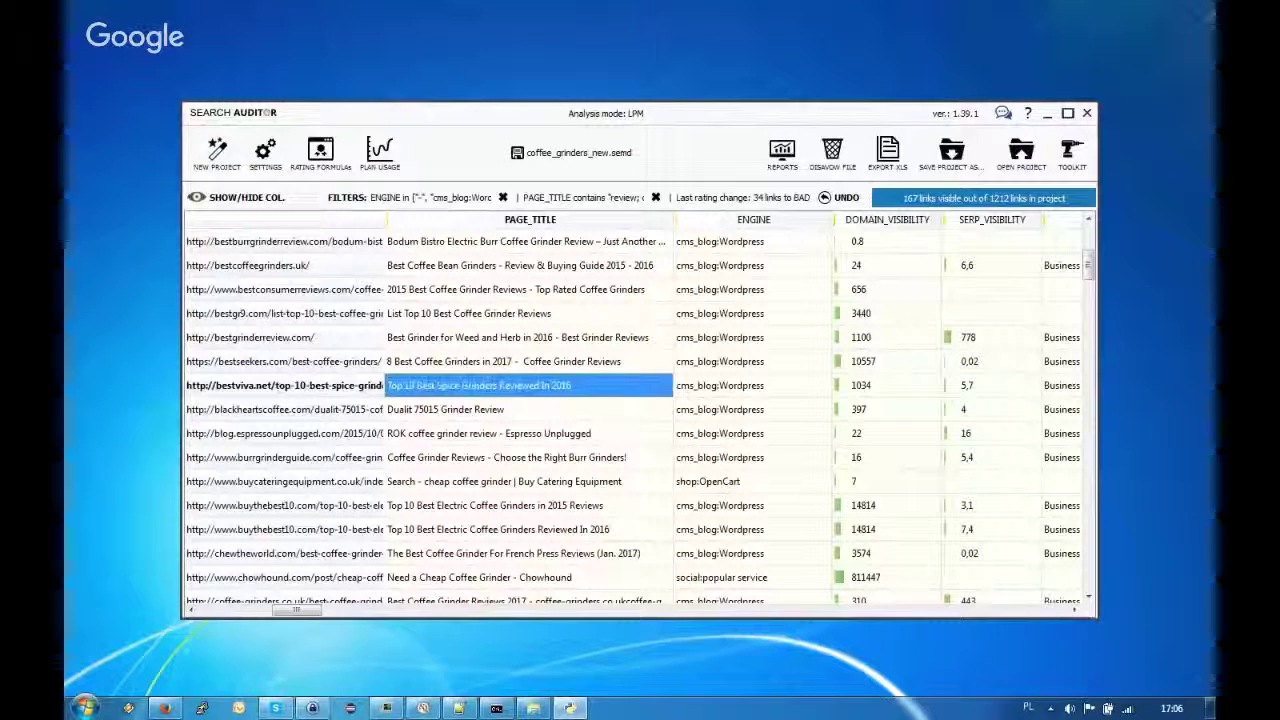
key(Escape)
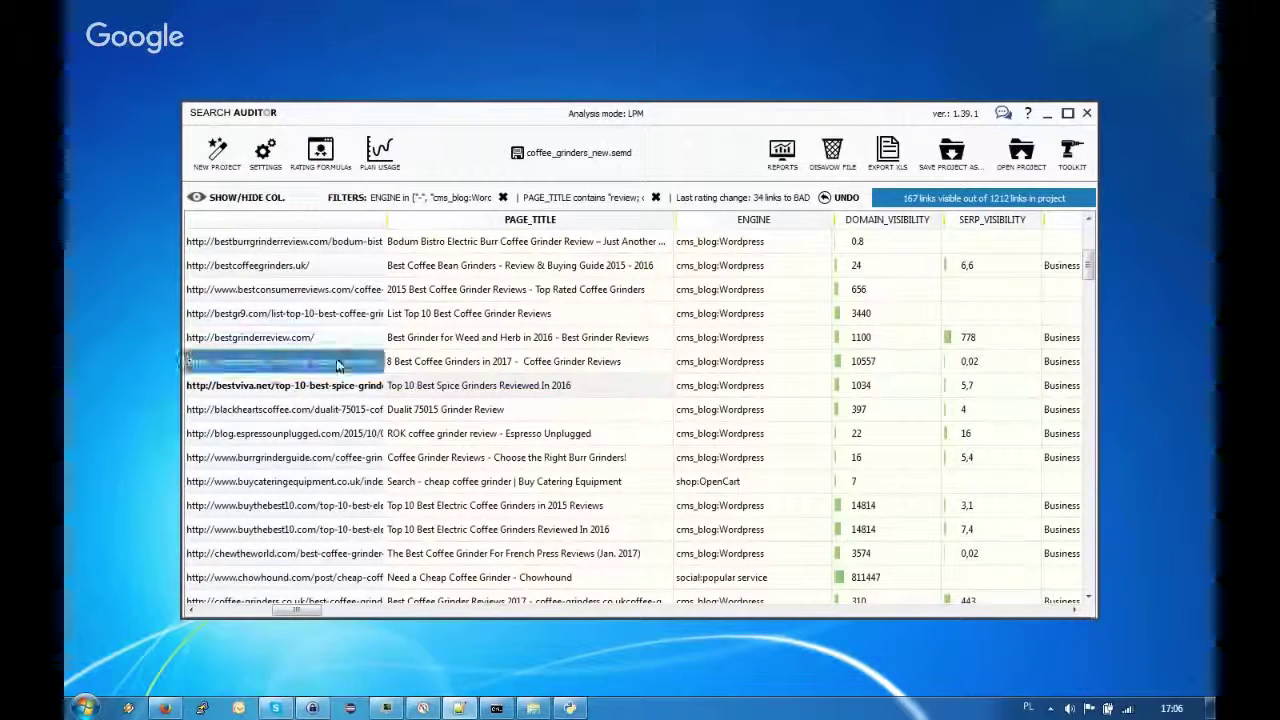